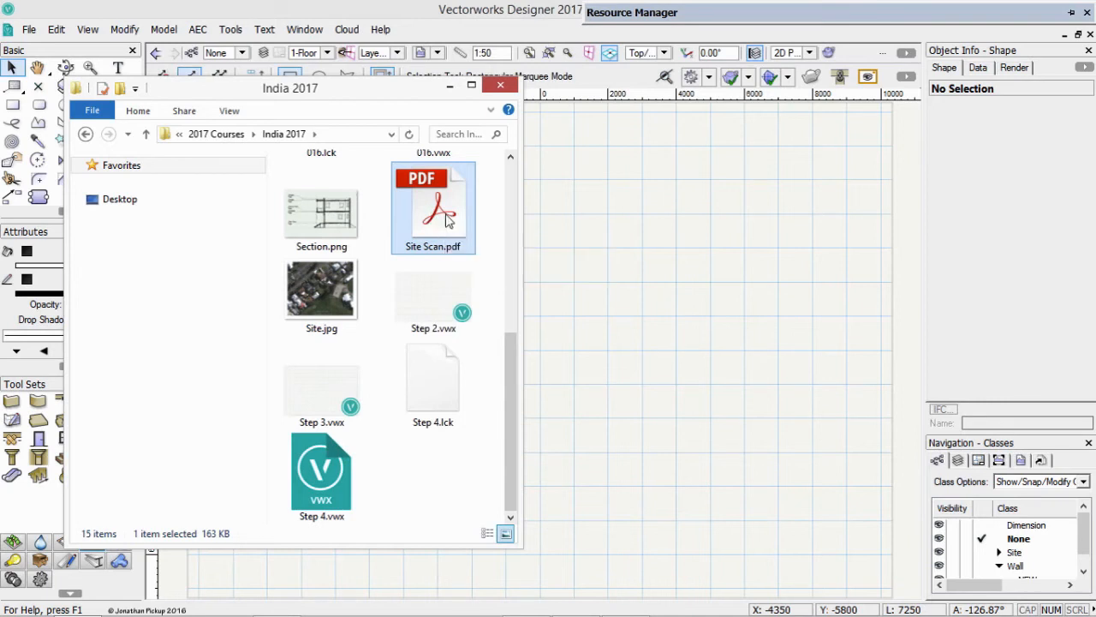
mouse_move(445, 227)
mouse_down()
mouse_move(563, 233)
mouse_move(647, 259)
mouse_move(667, 294)
mouse_up()
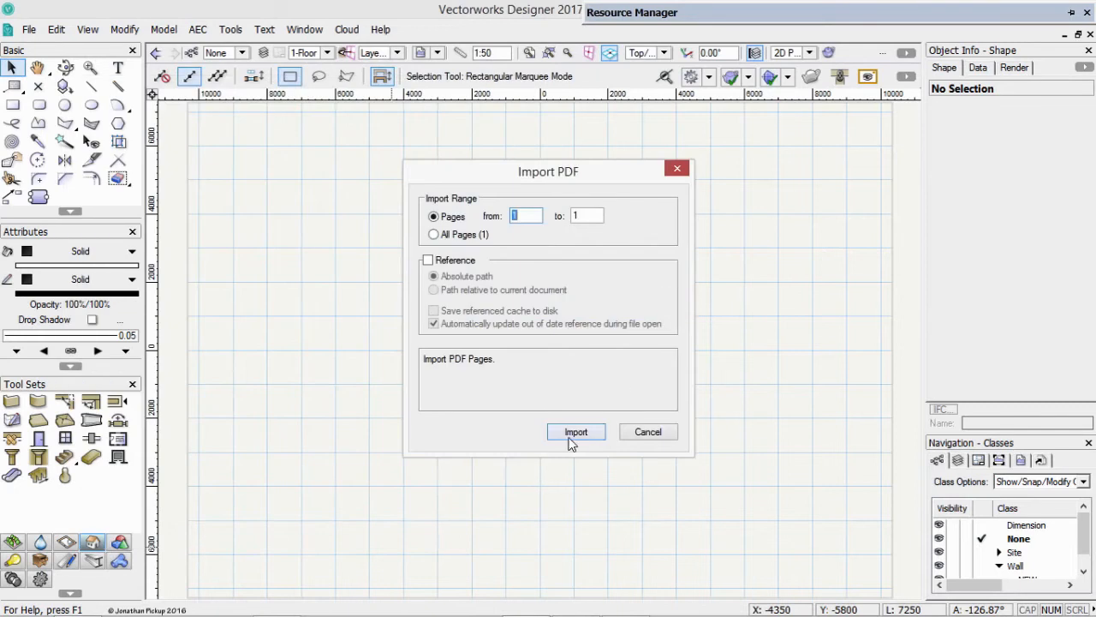
click(577, 432)
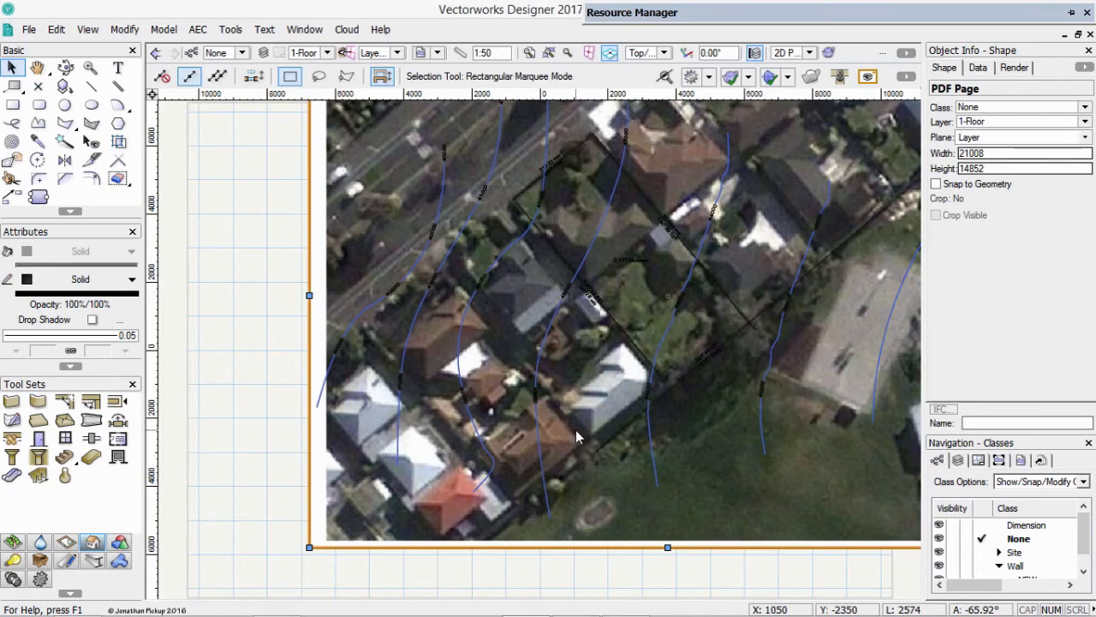
drag(604, 353, 511, 415)
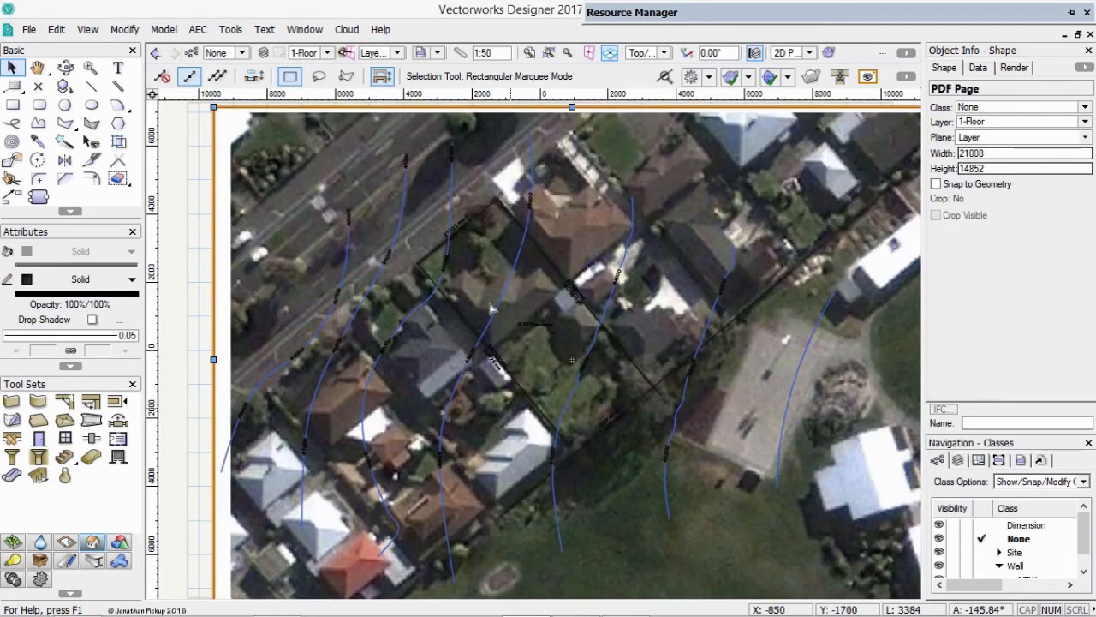
click(327, 53)
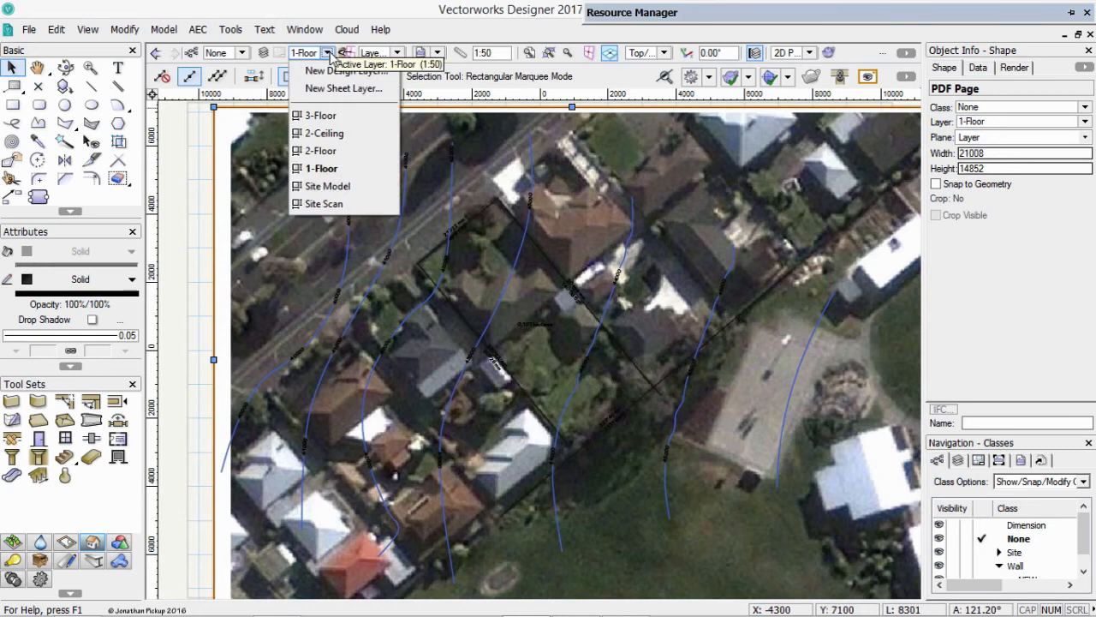
click(327, 53)
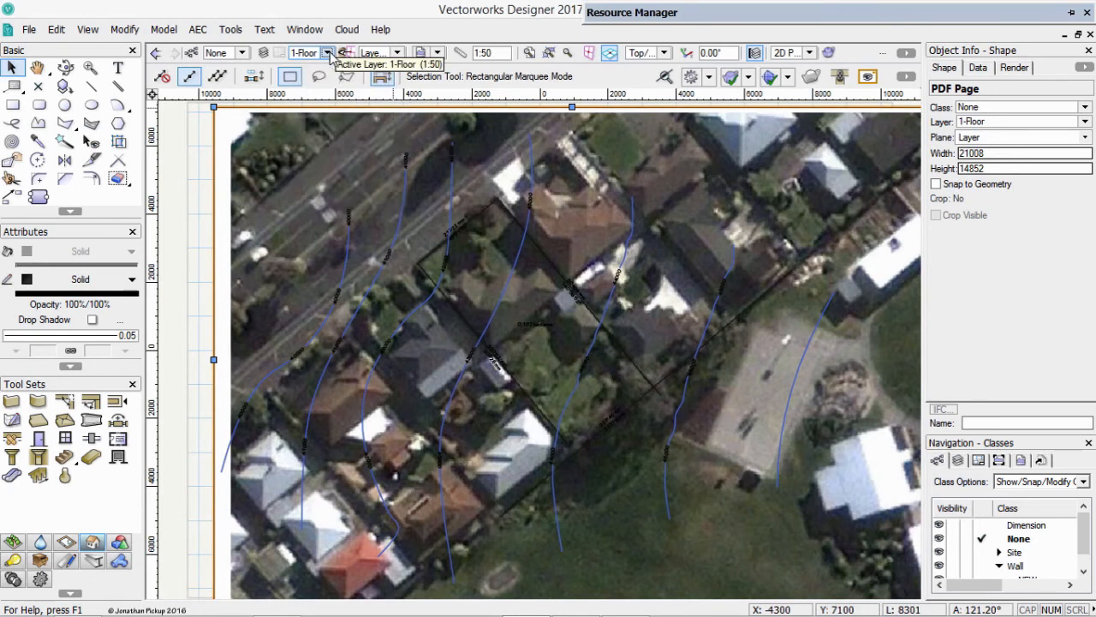
key(Delete)
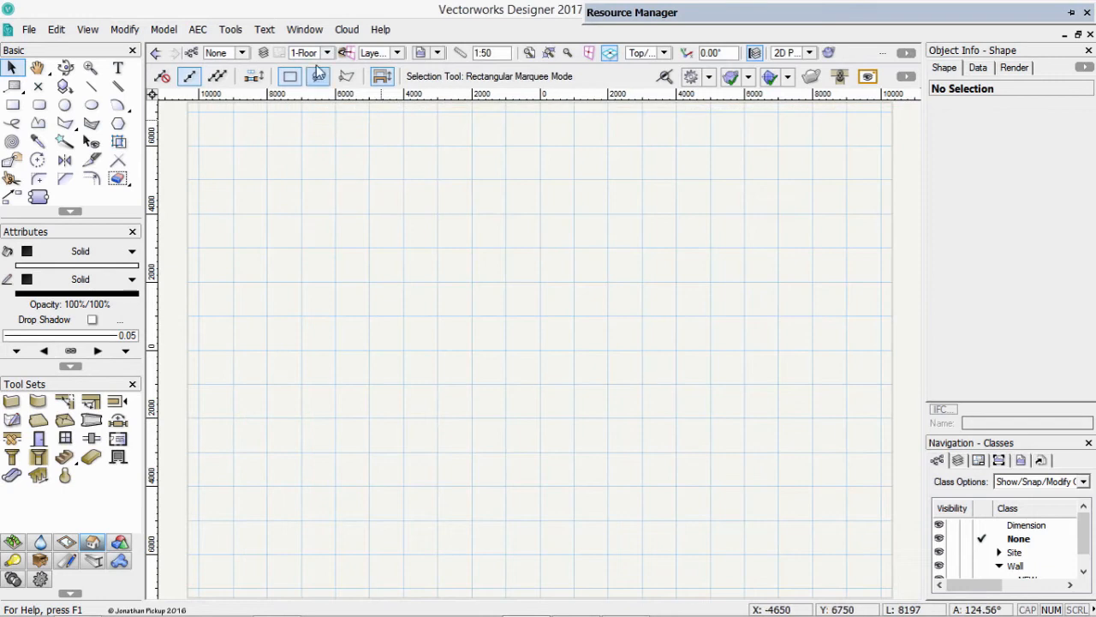
Step: Make Site Scan the active design layer and accept its layer scale at 1:250
click(327, 54)
click(330, 204)
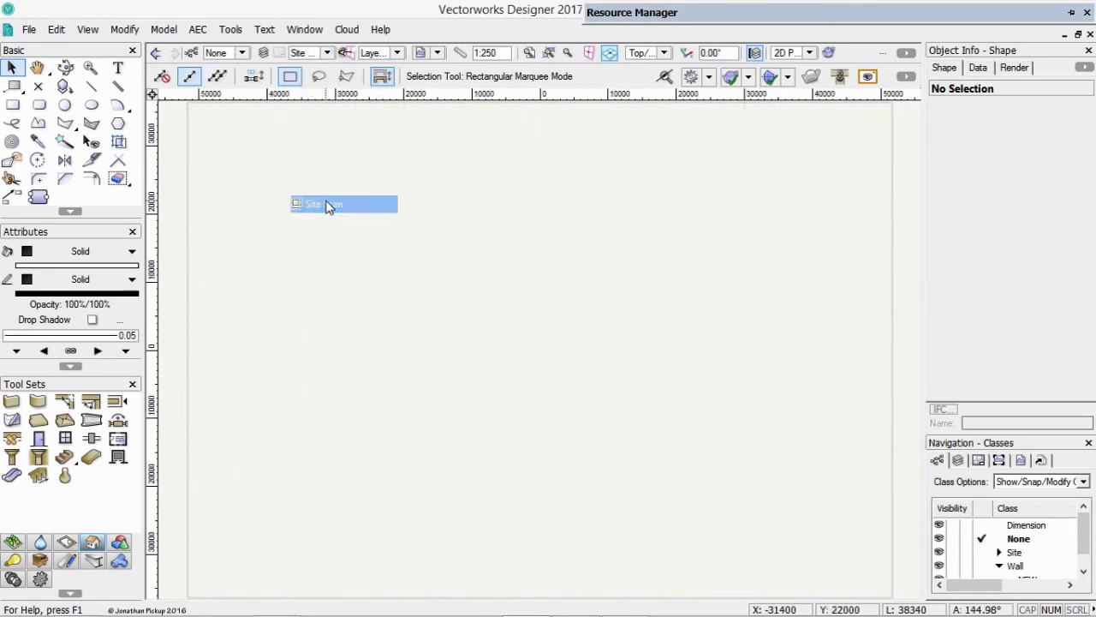
right_click(331, 209)
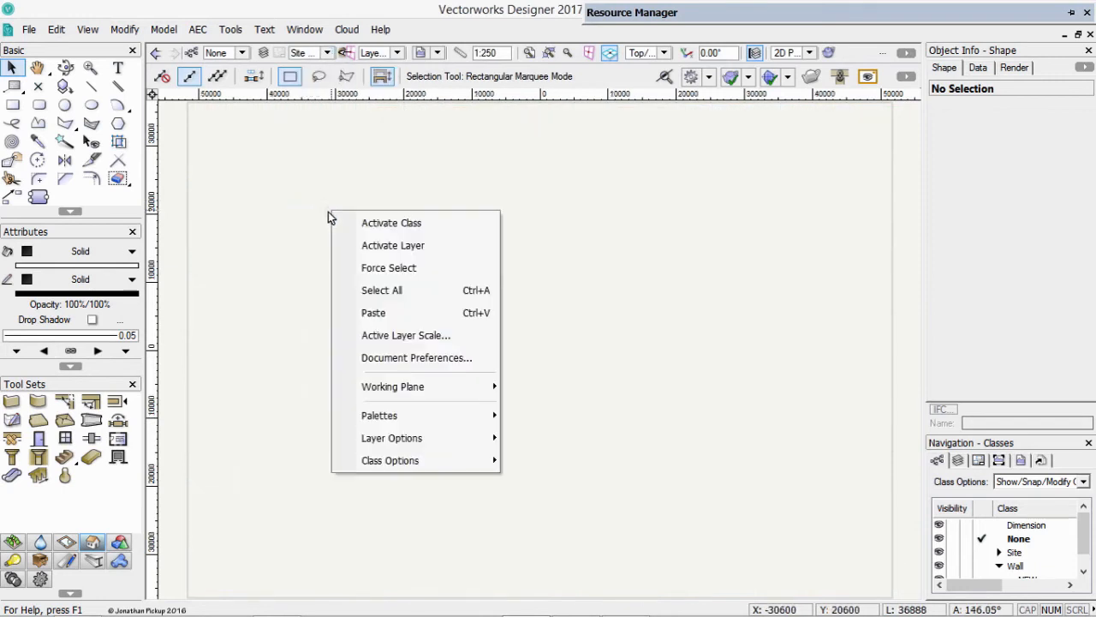
click(389, 335)
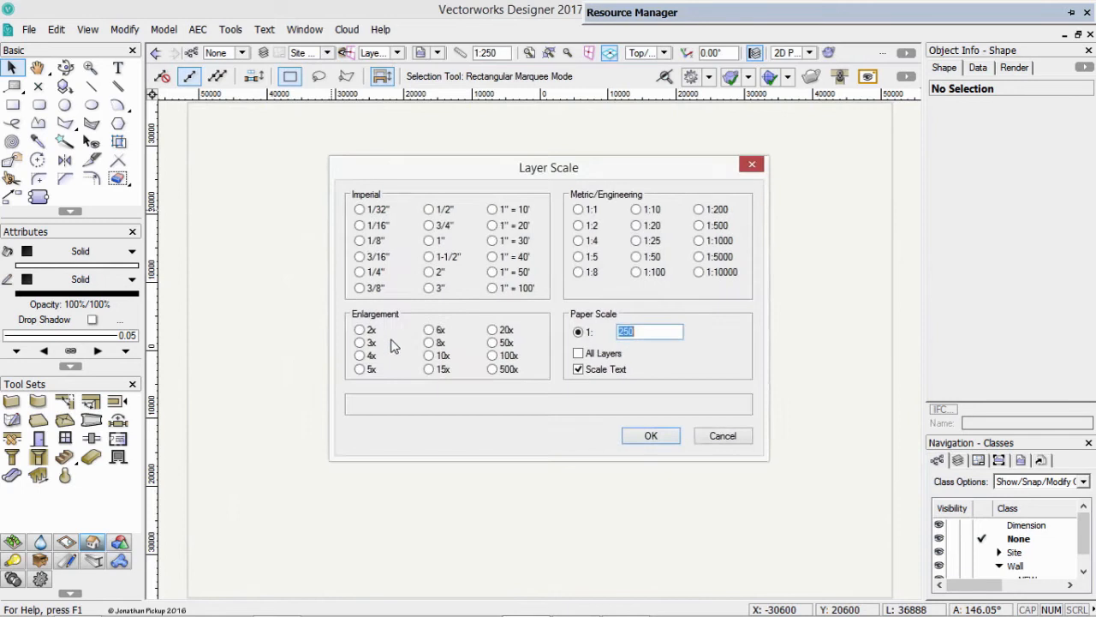
click(666, 433)
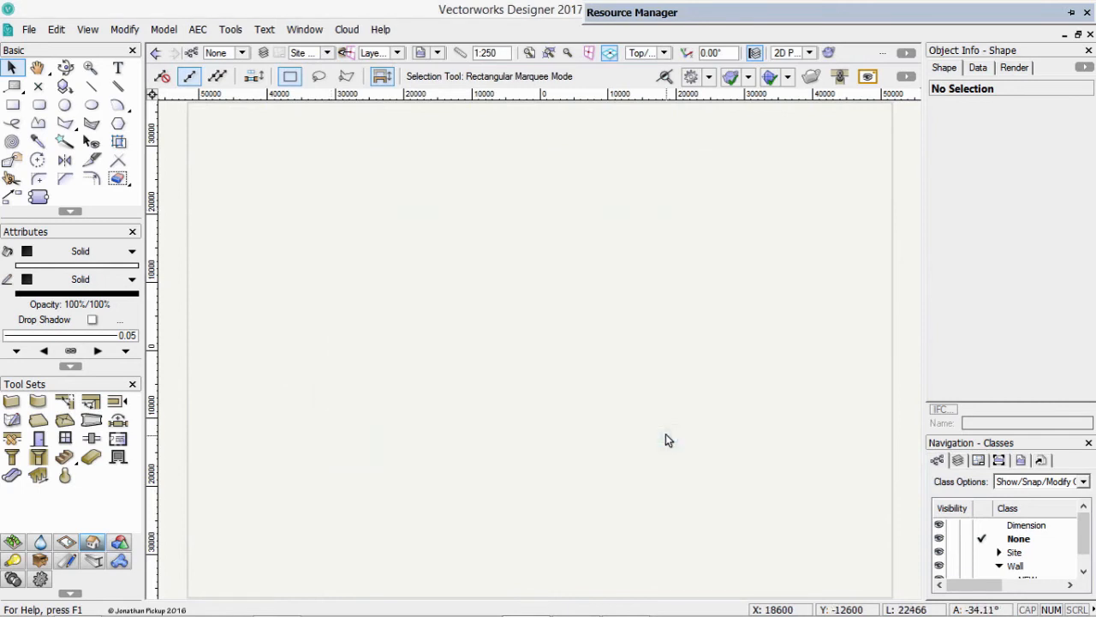
Step: Import page 1 of Site Scan.pdf from the India 2017 folder and centre it over the drawing page
key(alt+Tab)
drag(432, 205, 582, 306)
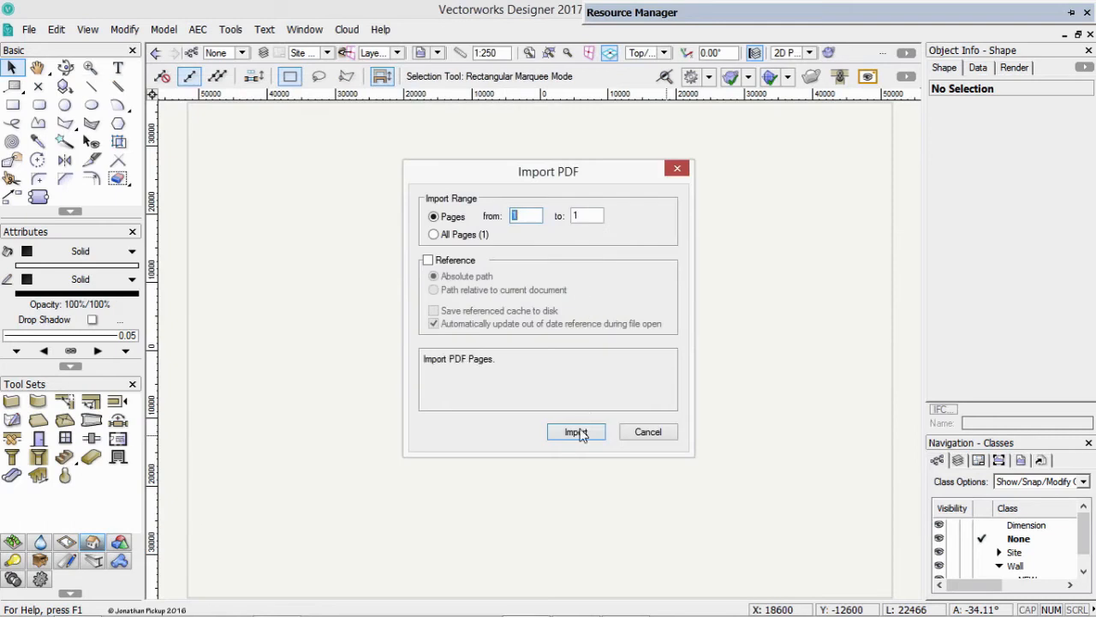
click(579, 434)
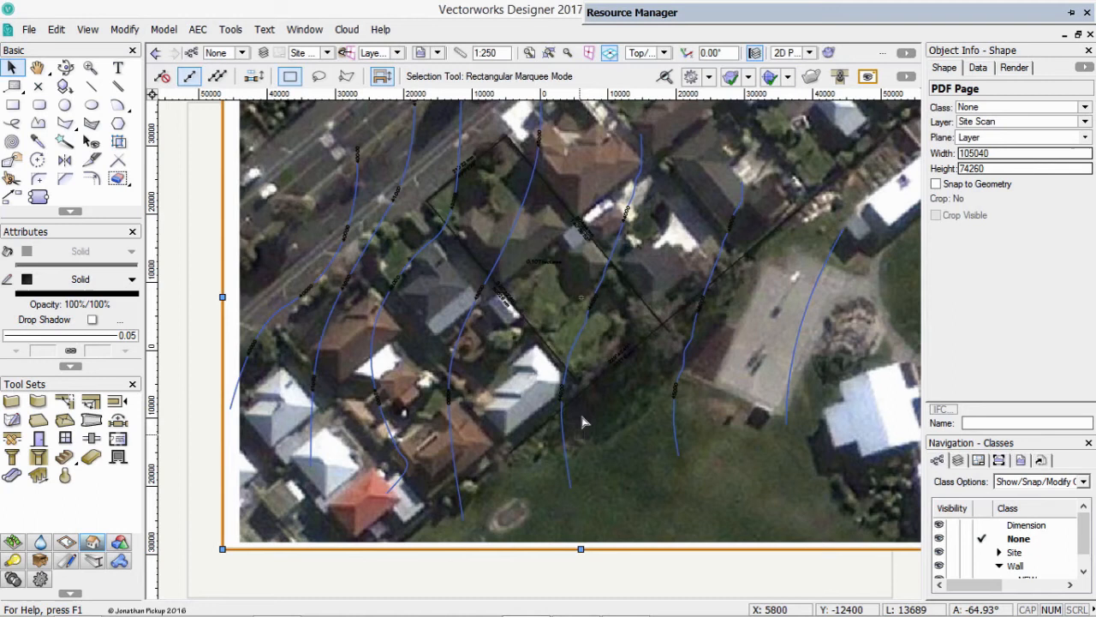
drag(574, 381, 537, 429)
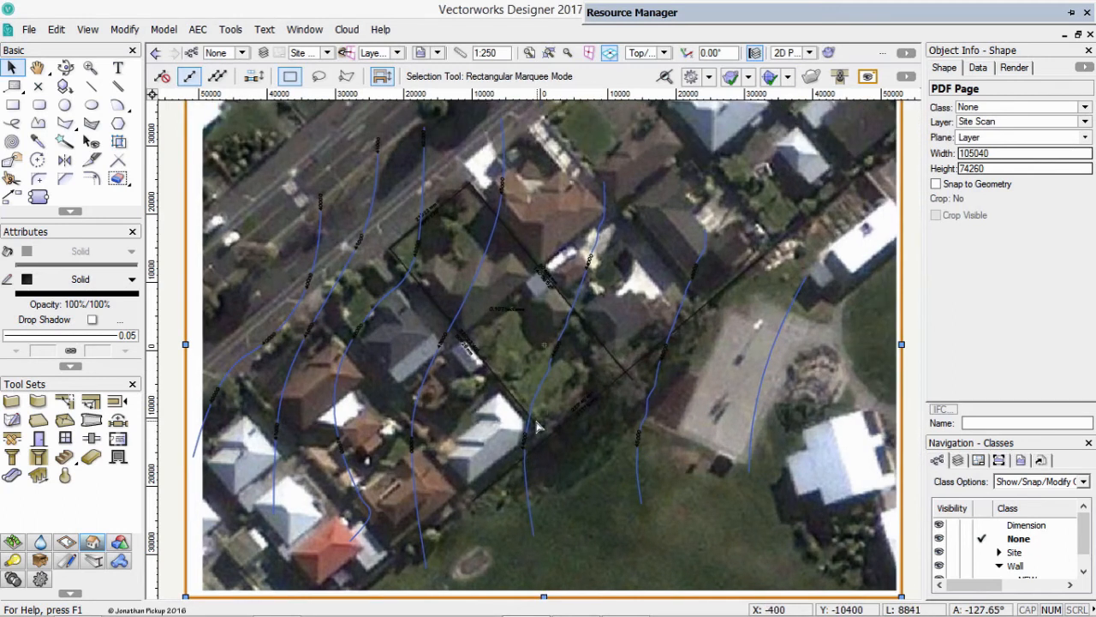
Step: Turn on Snap to Geometry for the imported PDF page and test snapping on the contour lines and property corner
click(947, 188)
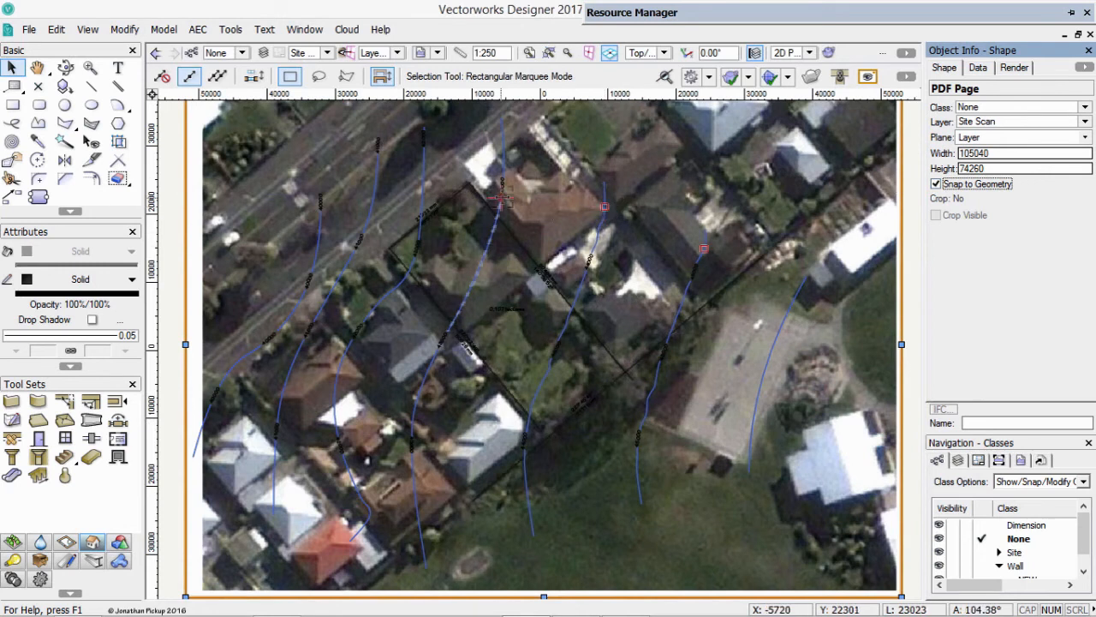
drag(501, 199, 466, 180)
scroll(492, 150, up, 2)
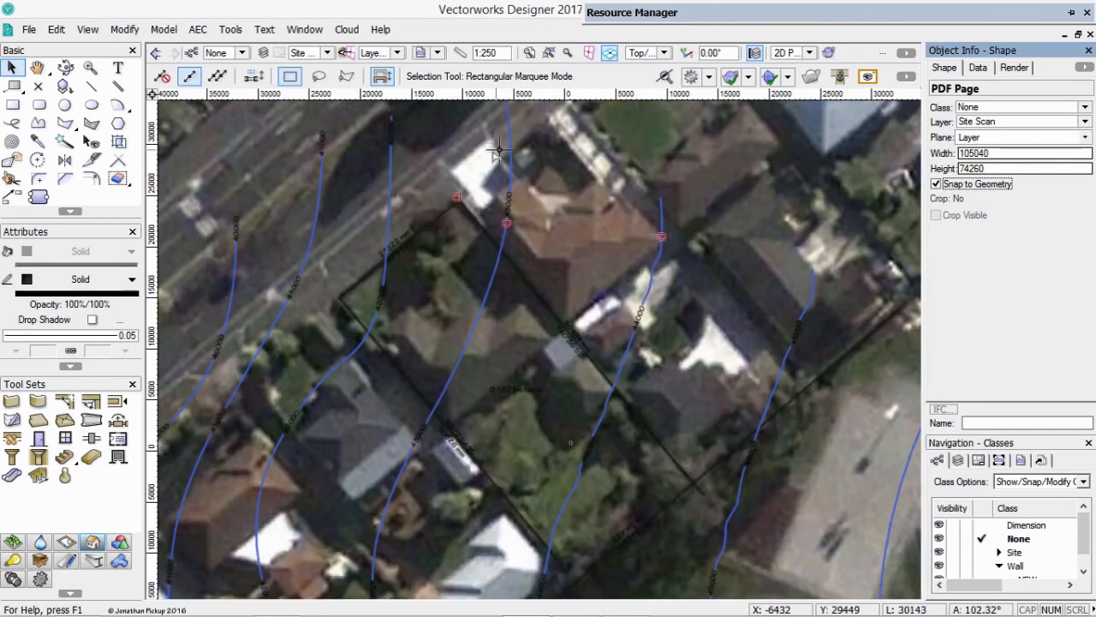
scroll(501, 159, up, 1)
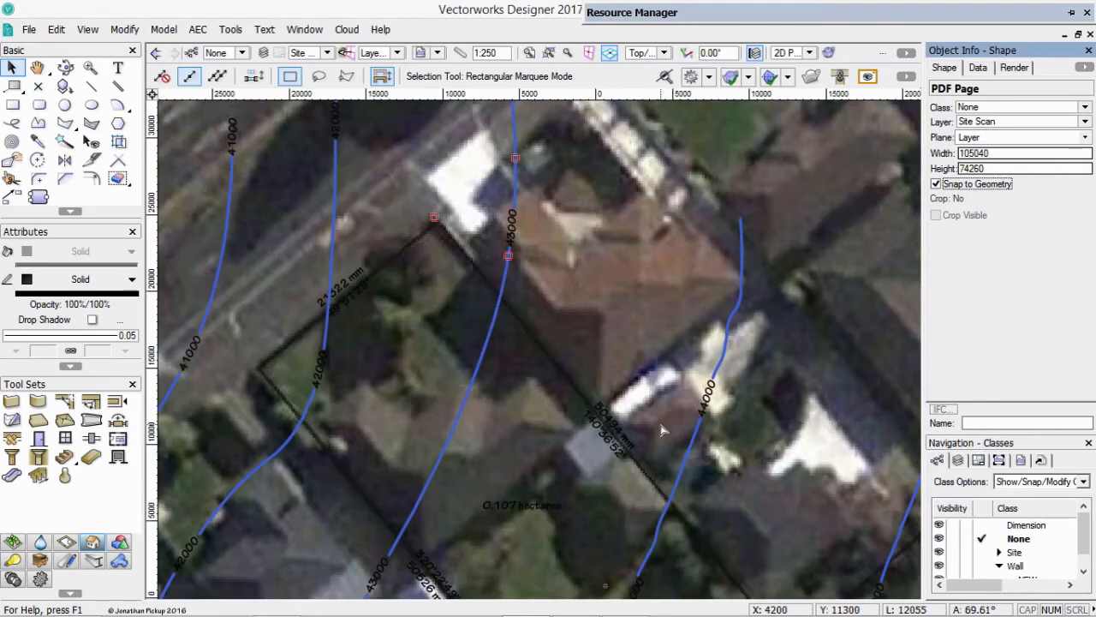
scroll(662, 430, down, 1)
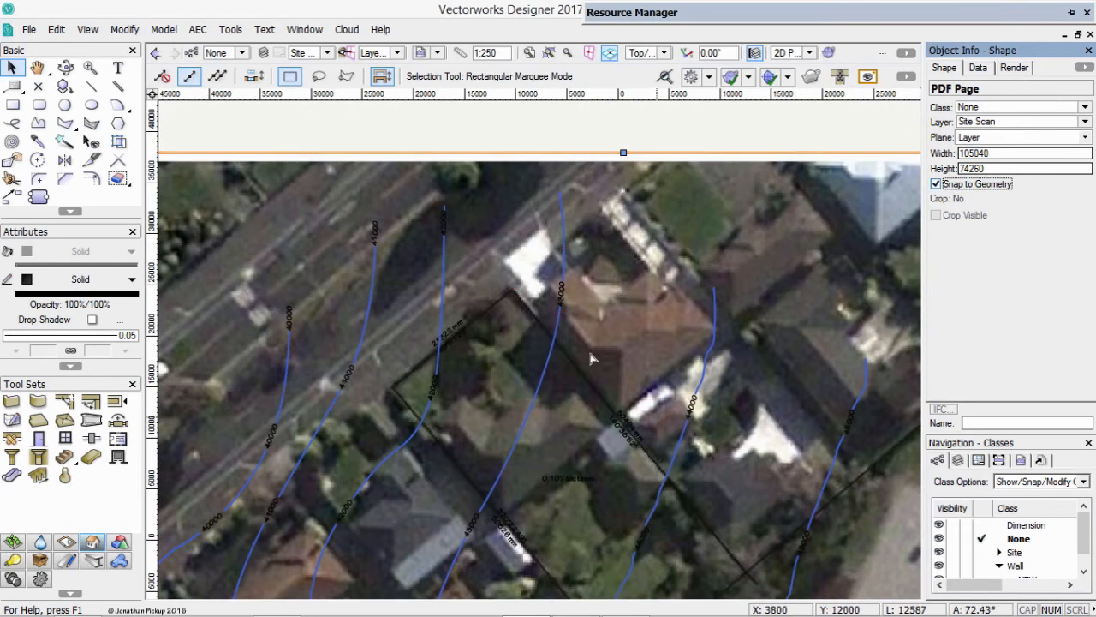
key(space)
key(space)
drag(594, 341, 540, 276)
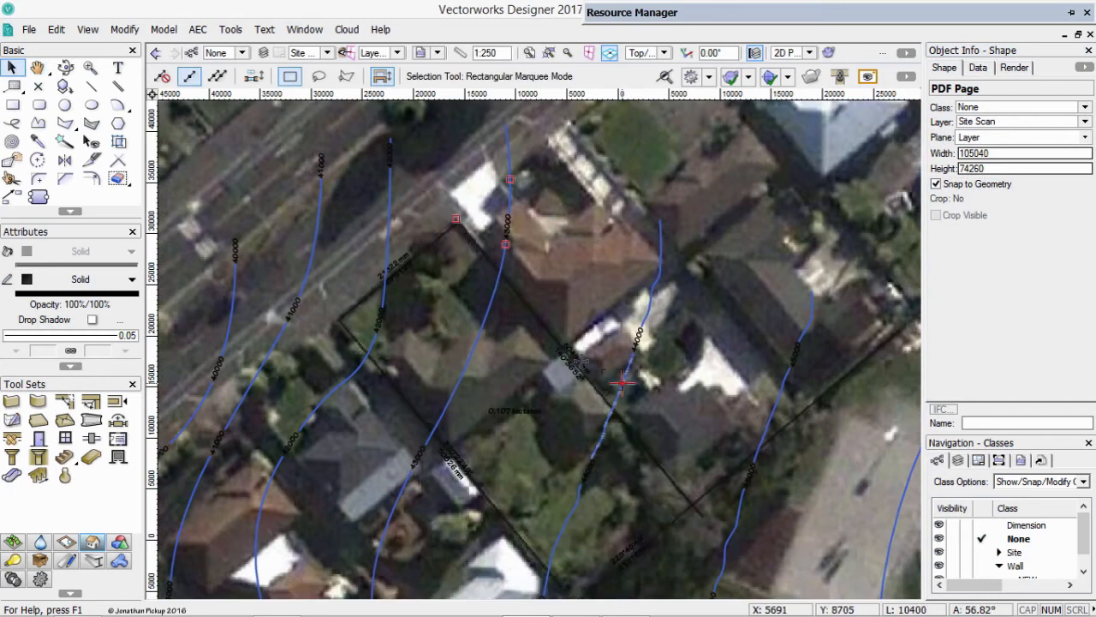
click(456, 219)
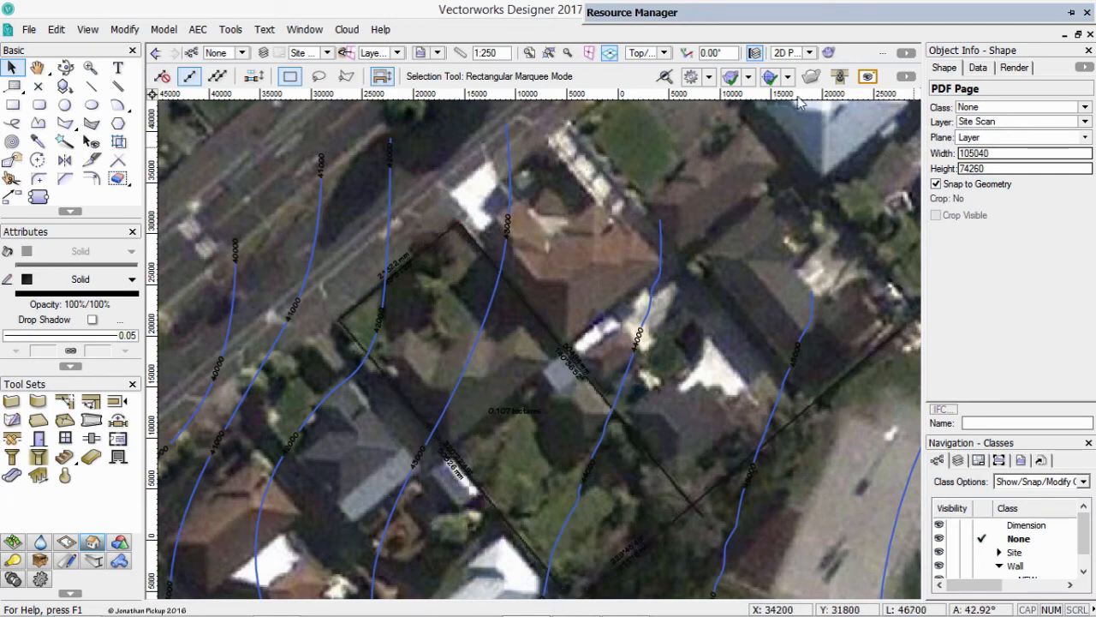
Step: Scale the PDF page symmetrically by distance, picking both ends of the property's 50494 mm boundary and setting the new distance to 50.494m
click(128, 31)
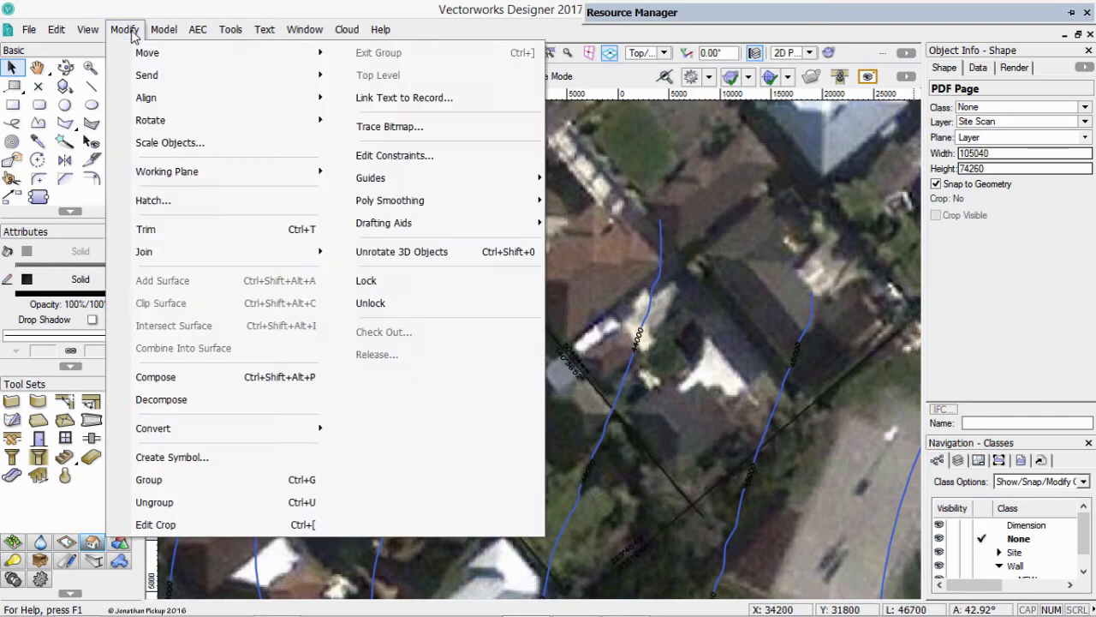
click(141, 143)
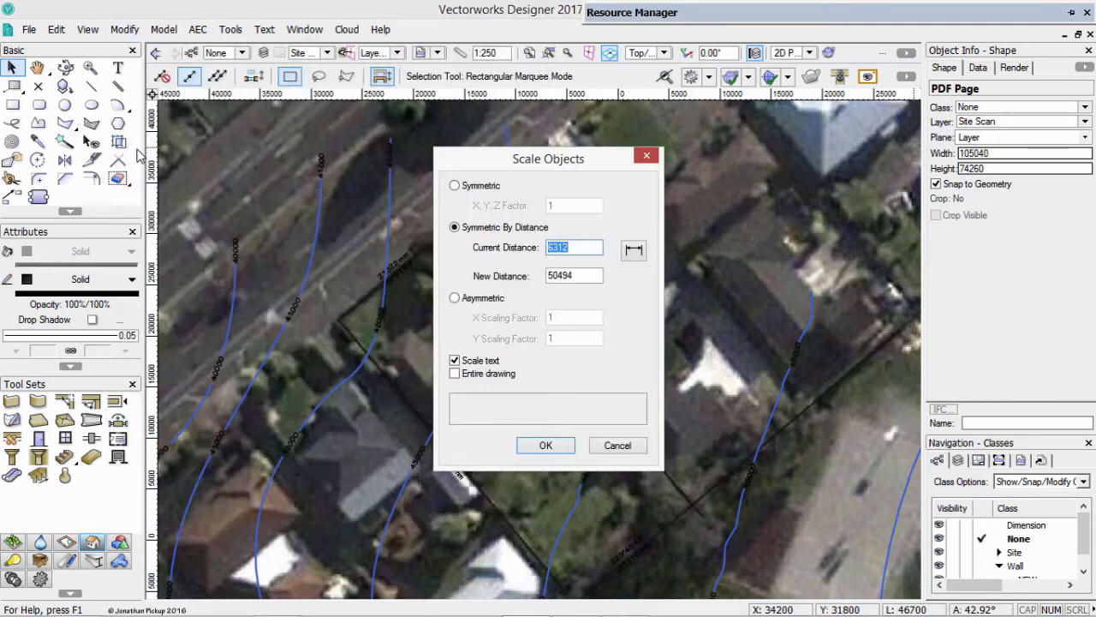
click(640, 251)
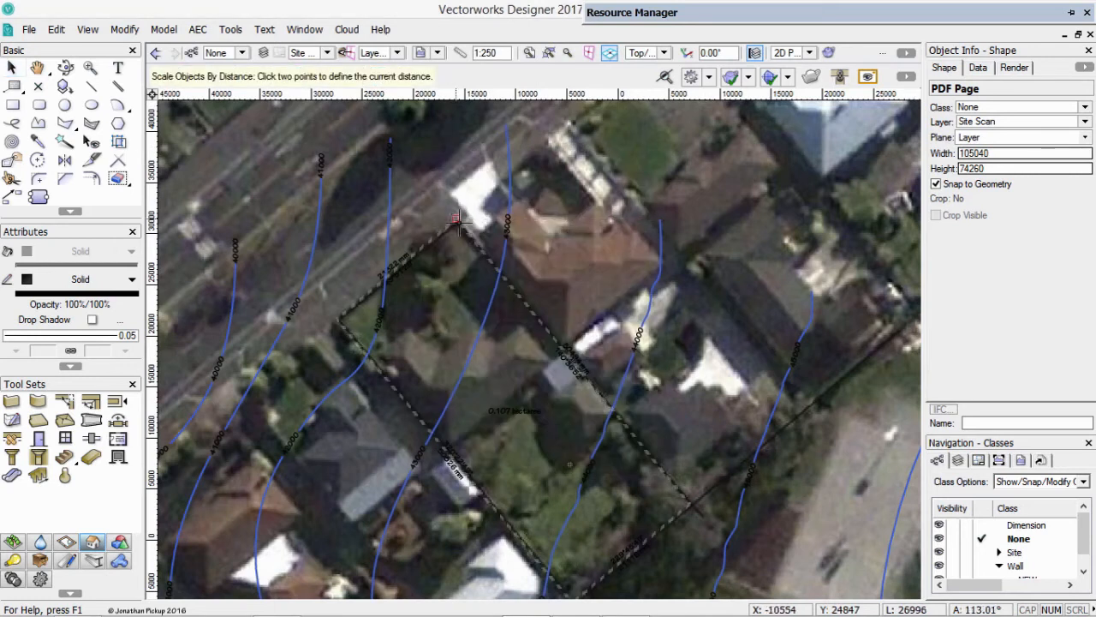
click(455, 220)
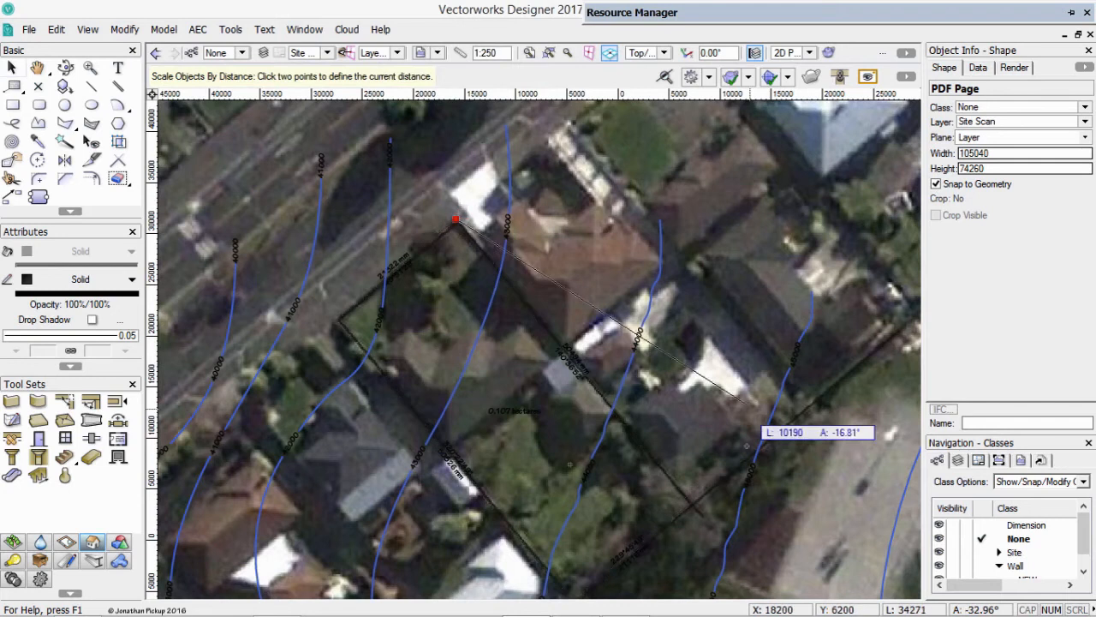
click(691, 504)
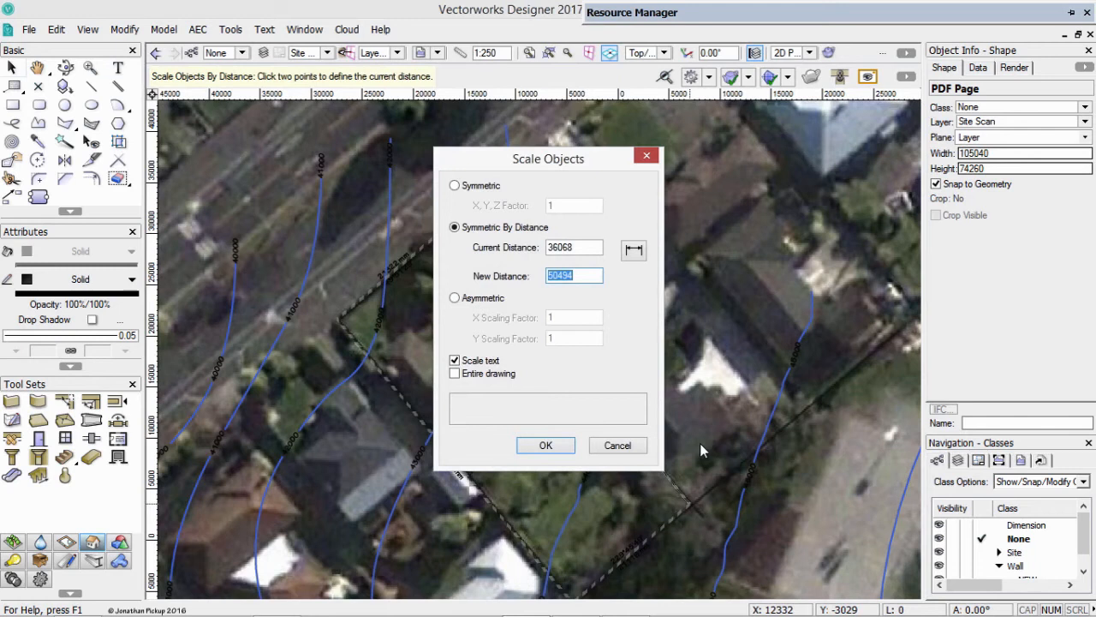
drag(566, 165, 782, 135)
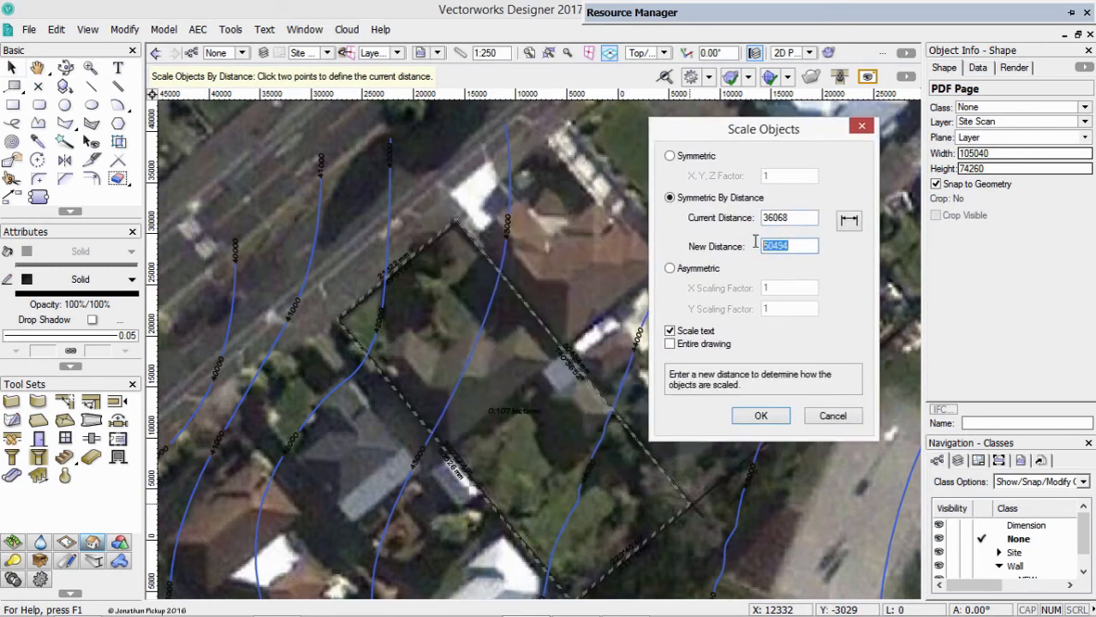
text(50.494)
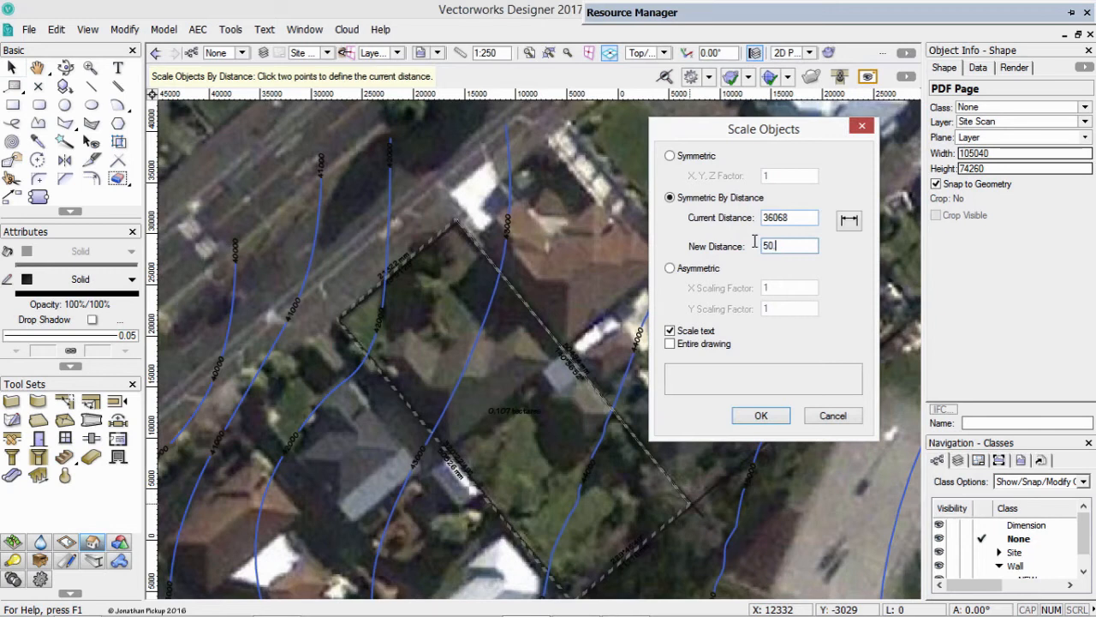
text(m)
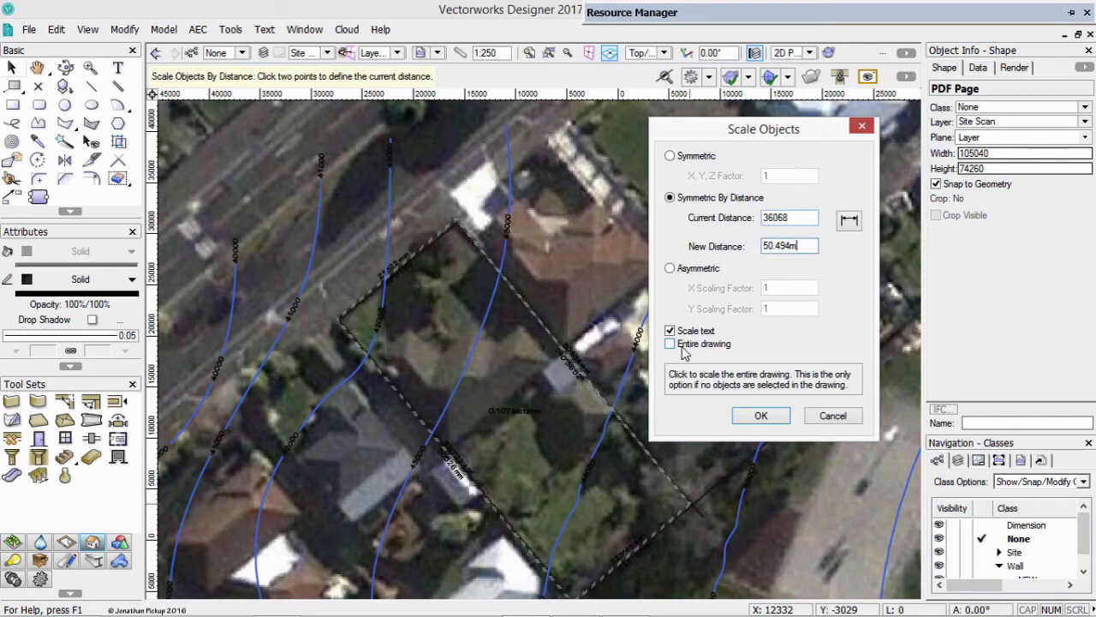
click(761, 415)
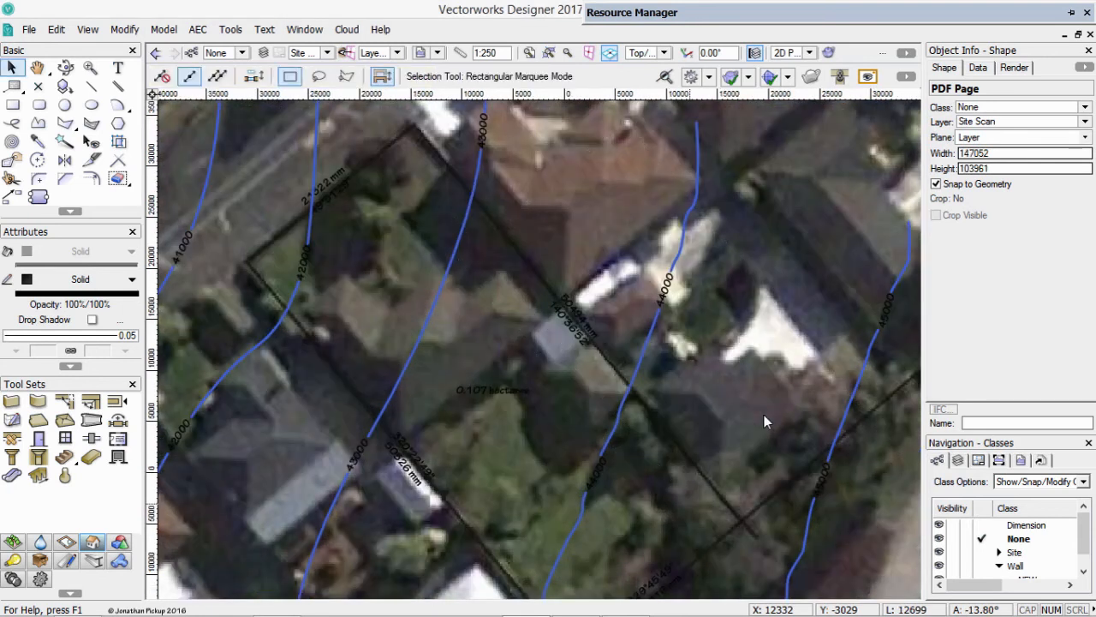
Step: Reveal the page boundary beneath the scaled PDF in X-ray mode, move the PDF so the property is centred on the page, and deselect it
scroll(751, 424, down, 4)
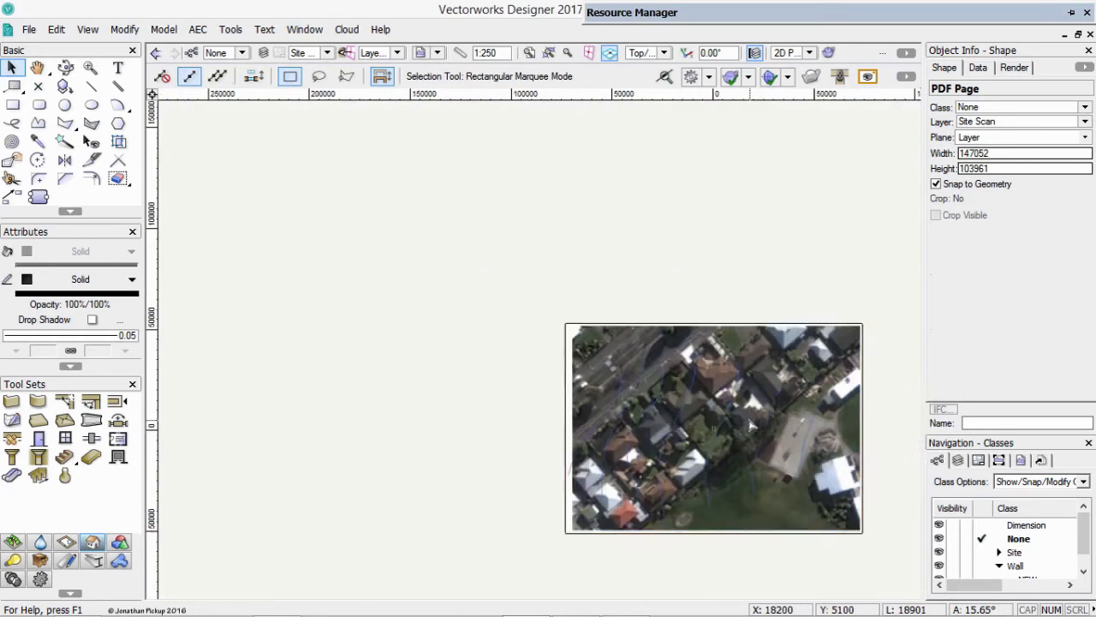
scroll(750, 424, up, 1)
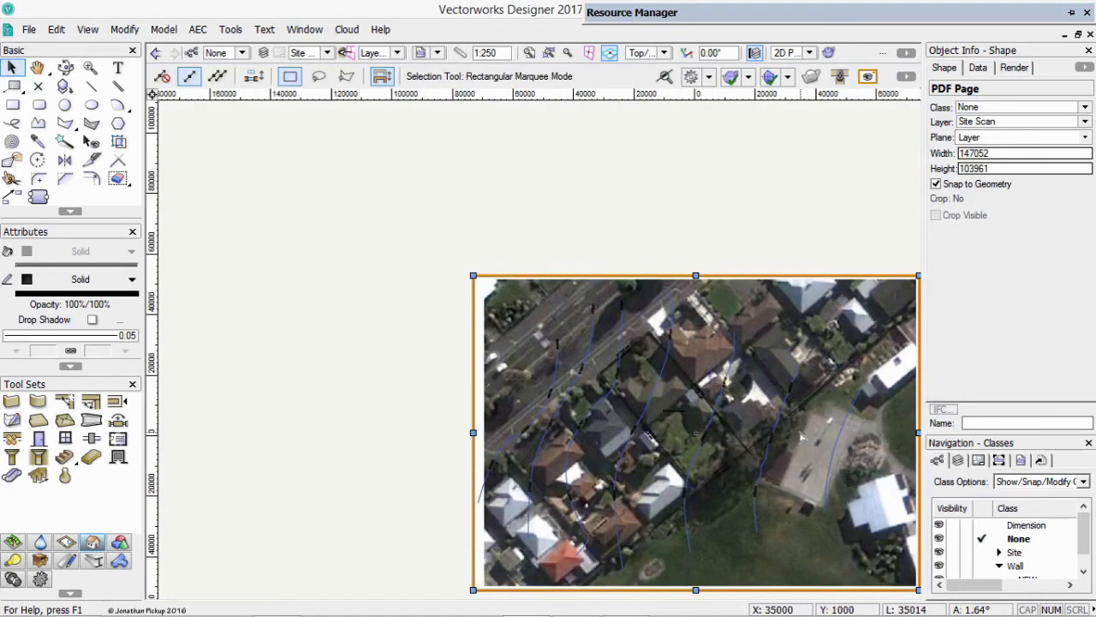
click(462, 226)
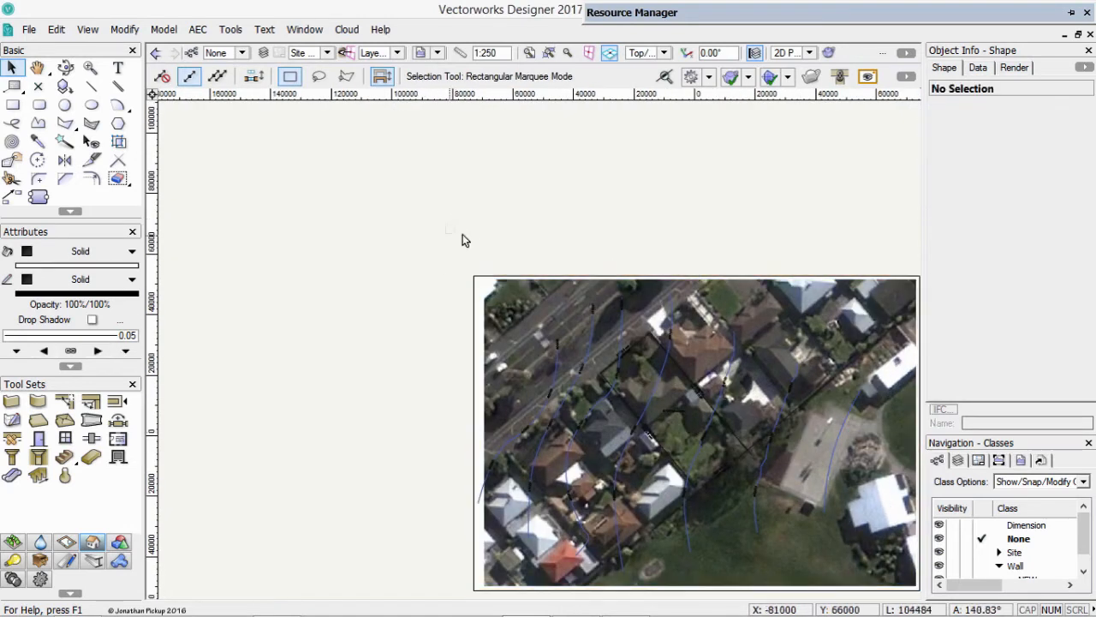
middle_drag(585, 286, 404, 188)
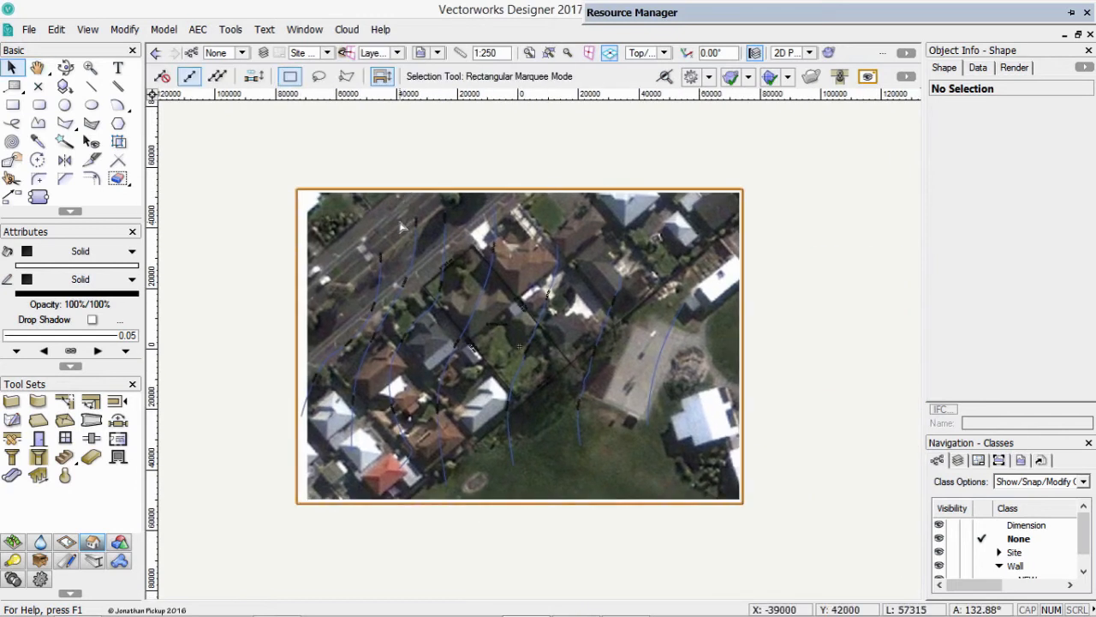
double_click(401, 226)
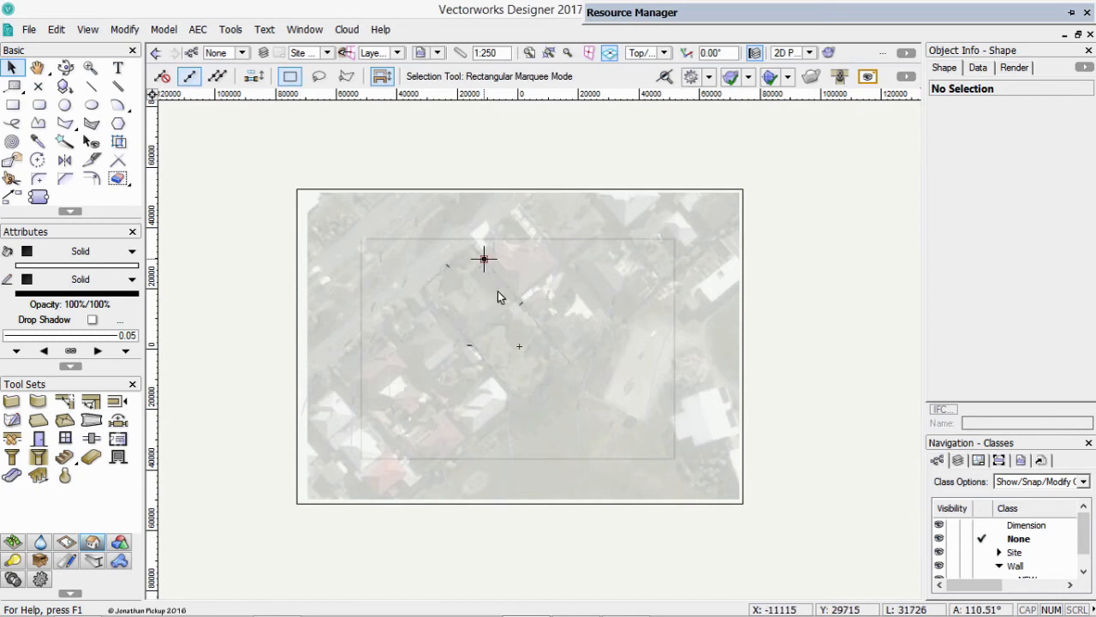
key(b)
drag(503, 337, 525, 353)
key(b)
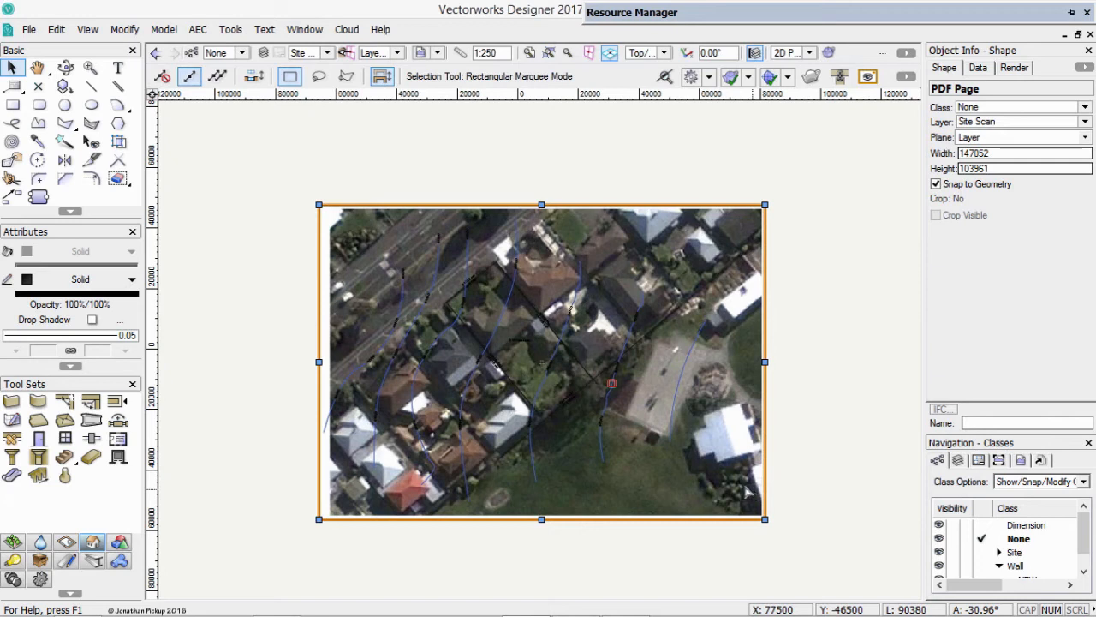
click(401, 303)
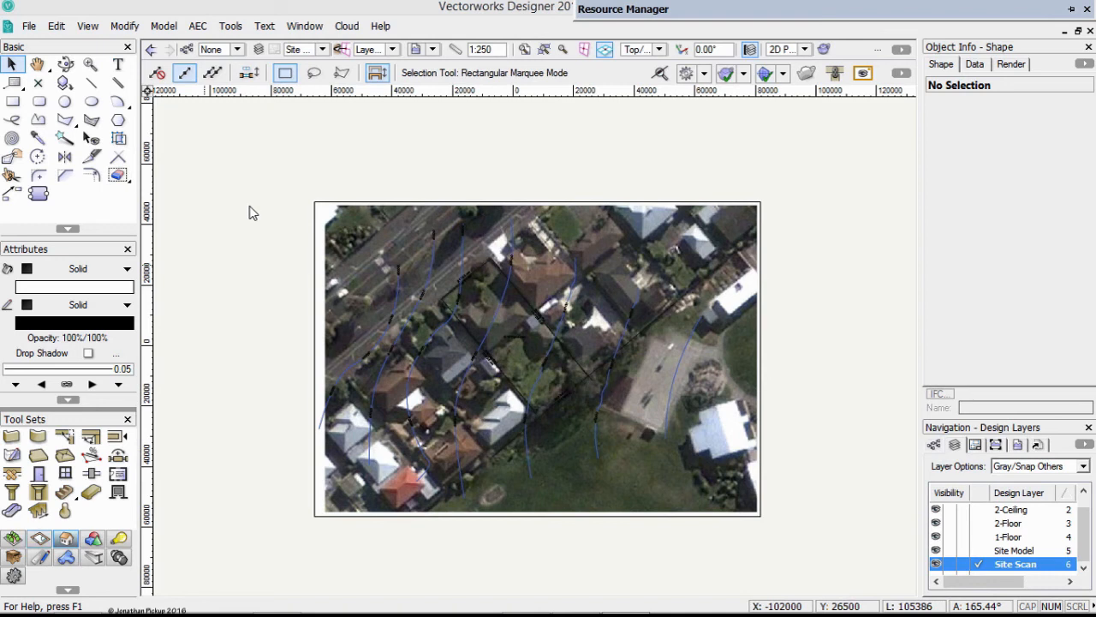
Step: Start the Stake tool from the site planning tools and set its preferences to mode Include as site model data and style Cross
click(13, 539)
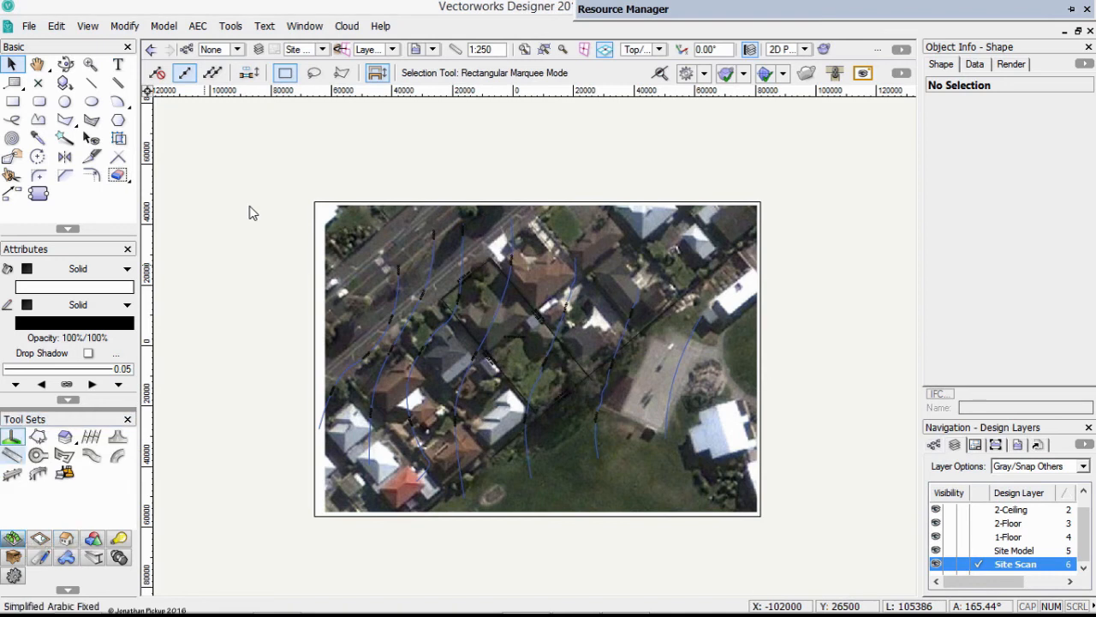
click(12, 437)
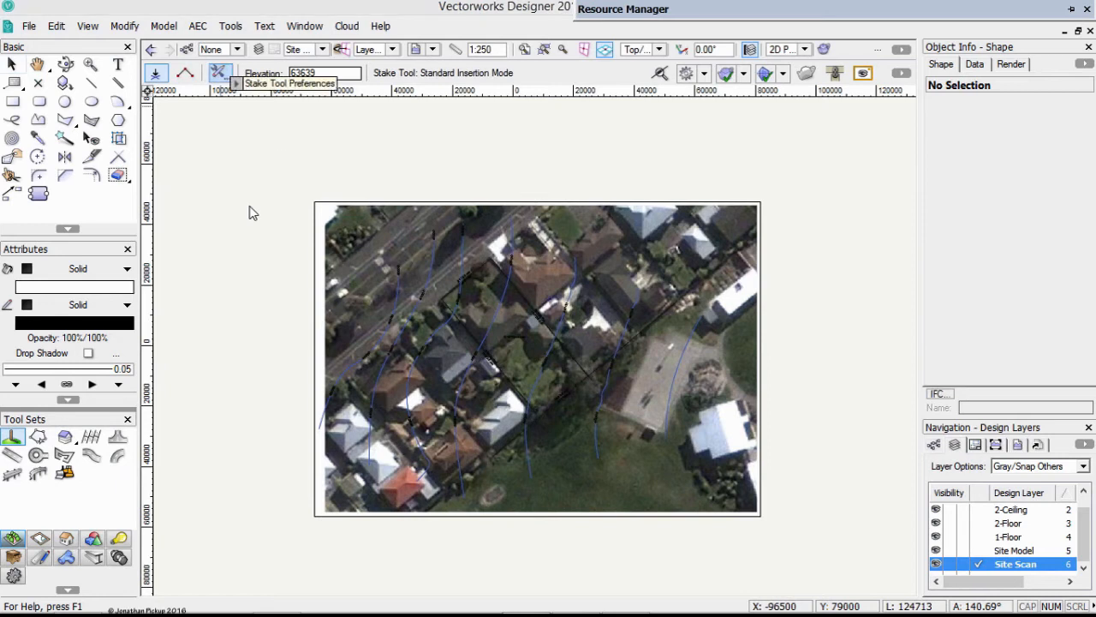
click(220, 73)
key(alt+Down)
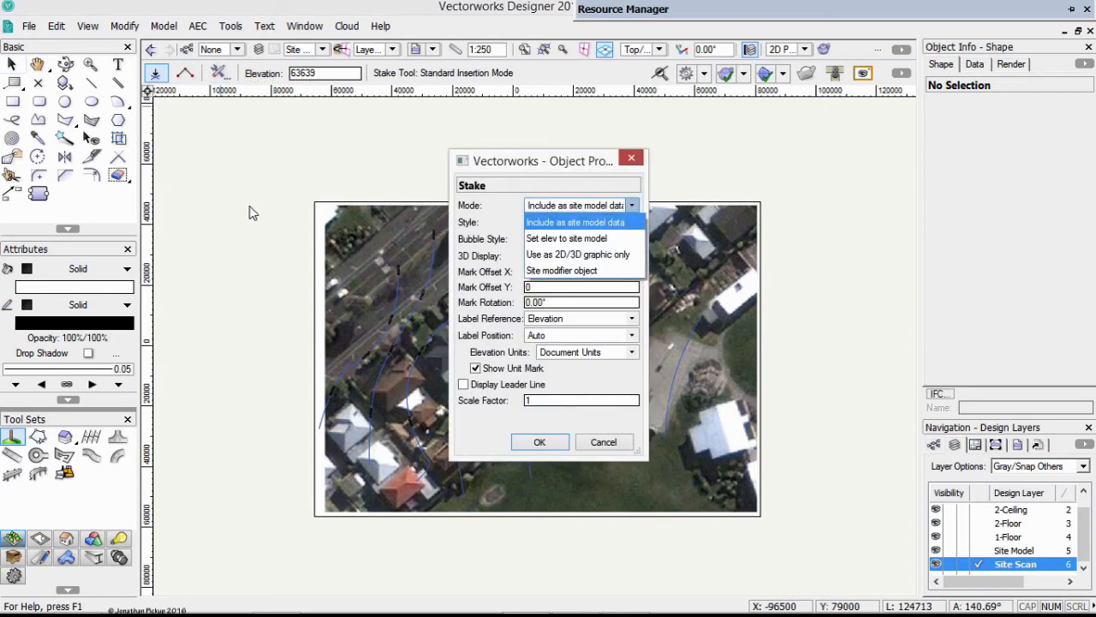
key(Return)
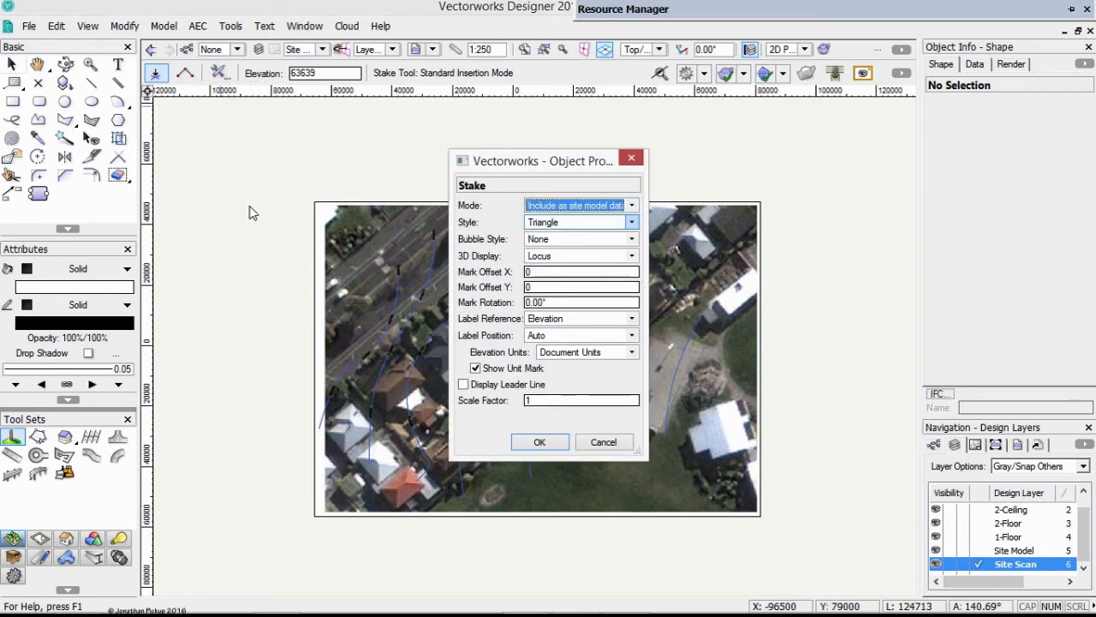
key(alt+Down)
key(Down)
key(Down)
key(Down)
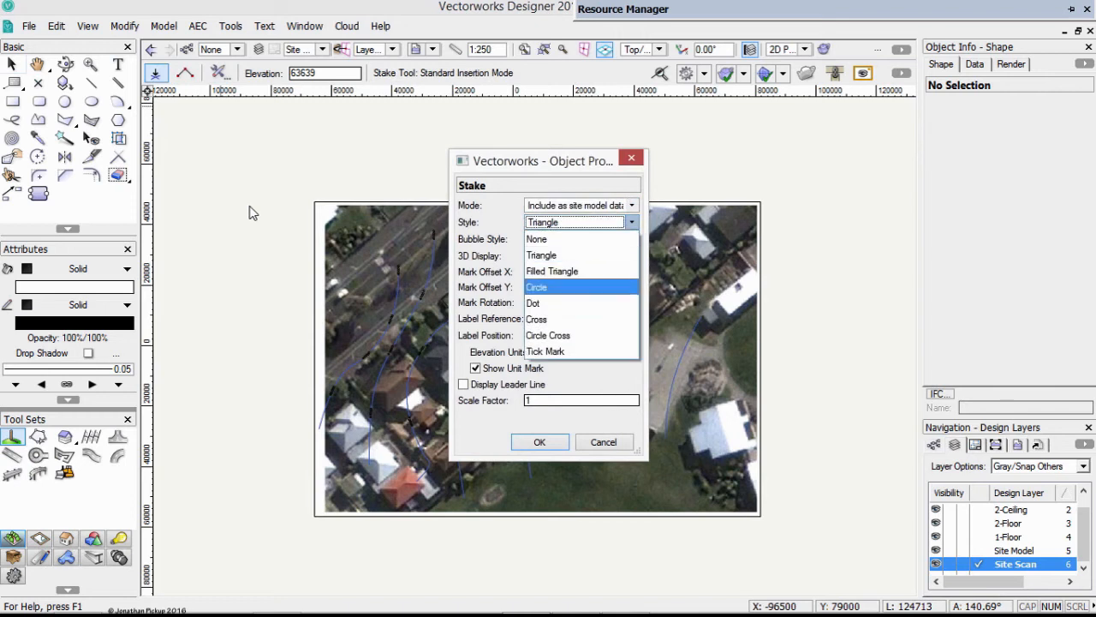
key(Down)
key(Return)
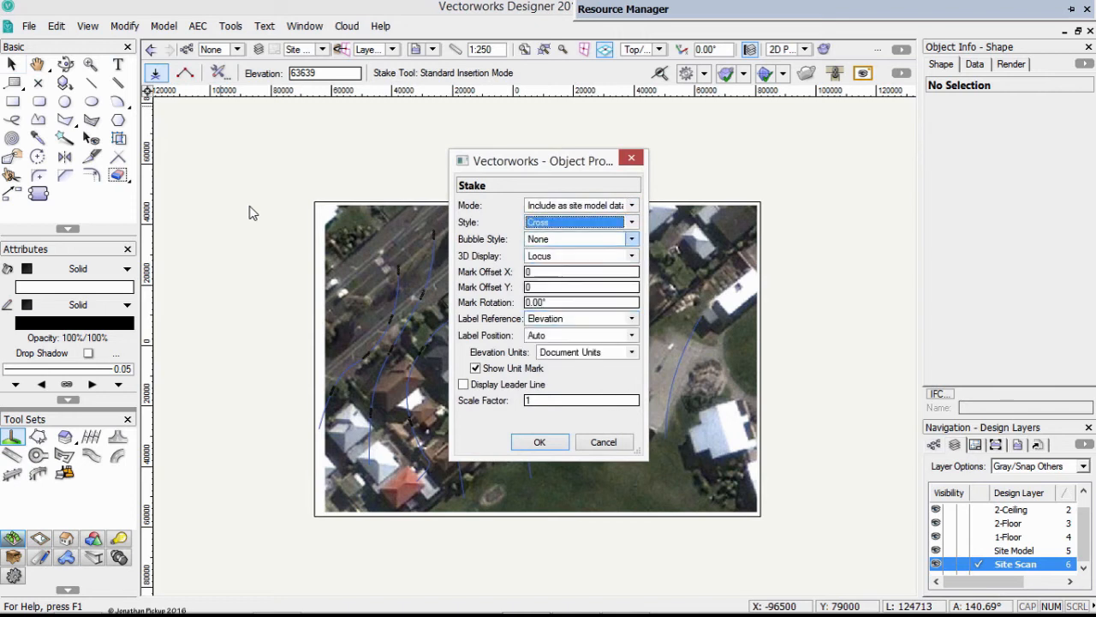
Step: Set the stake's 3D display to Locus and its elevation units to Meters, then accept the stake preferences
key(Tab)
key(alt+Down)
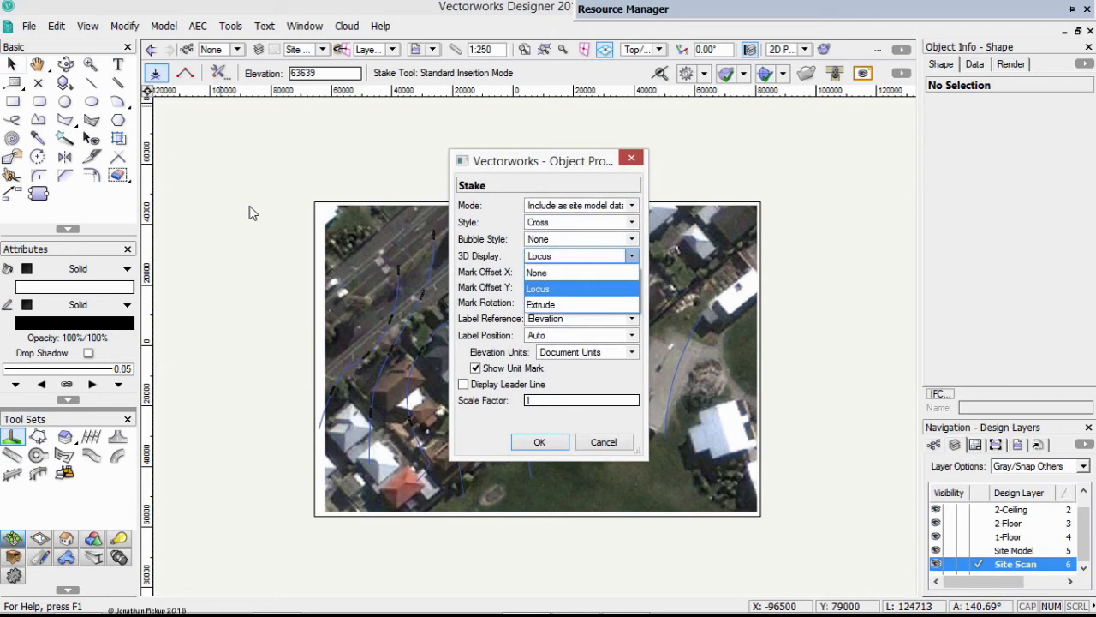
key(Return)
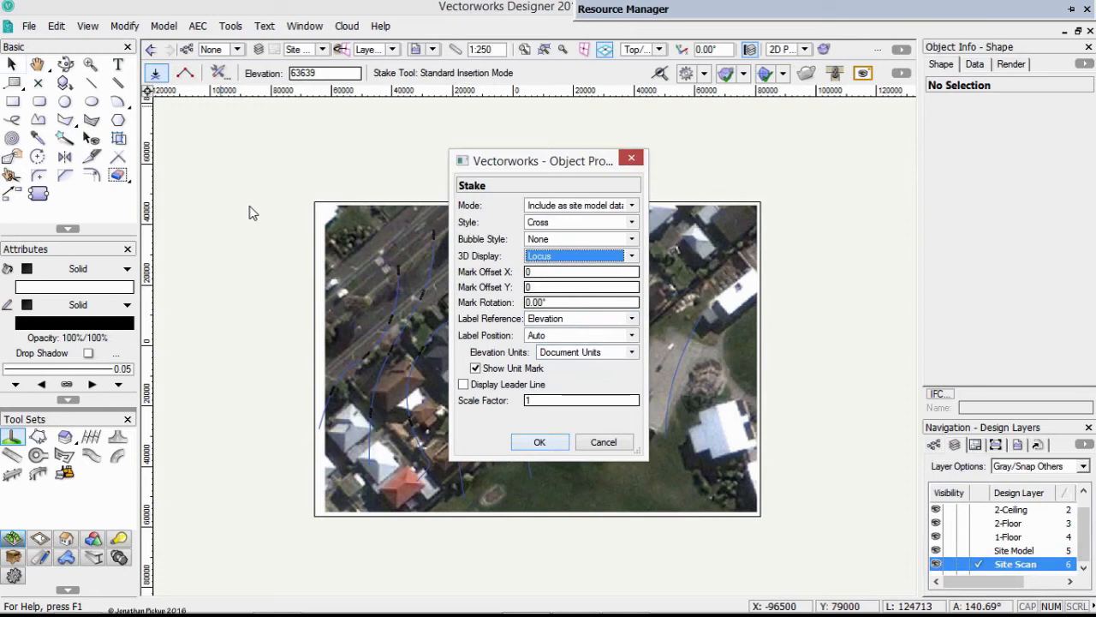
click(632, 352)
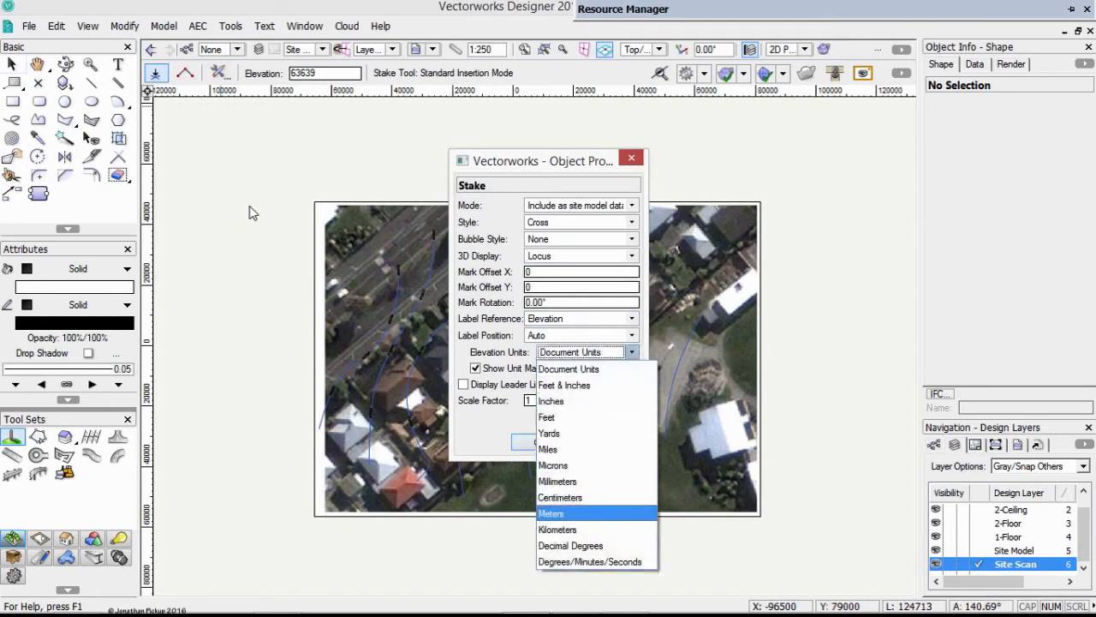
click(550, 513)
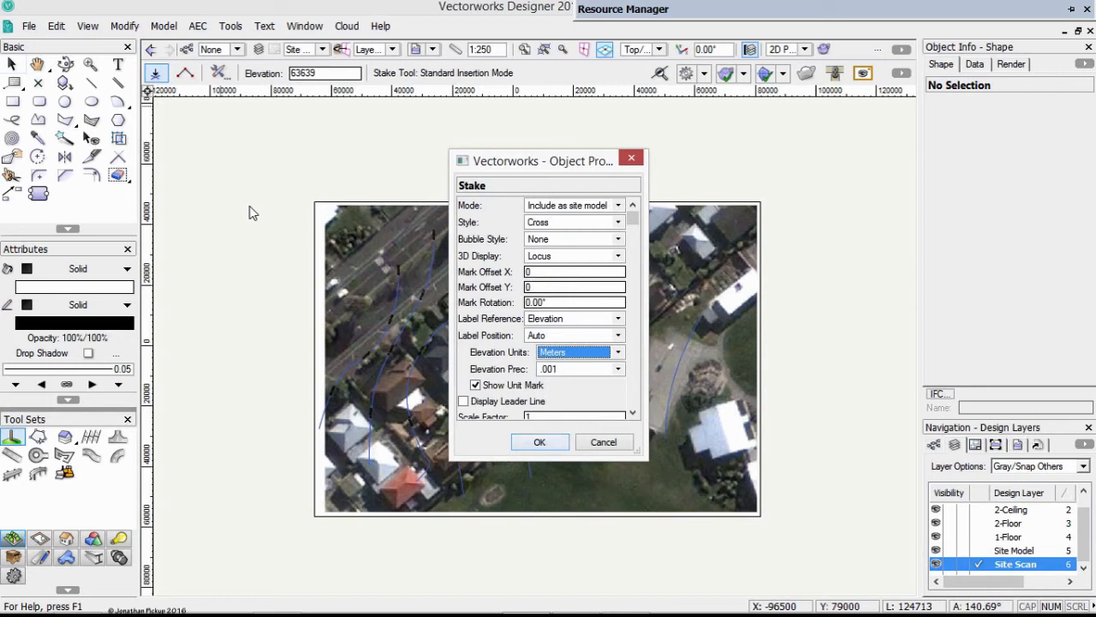
click(539, 442)
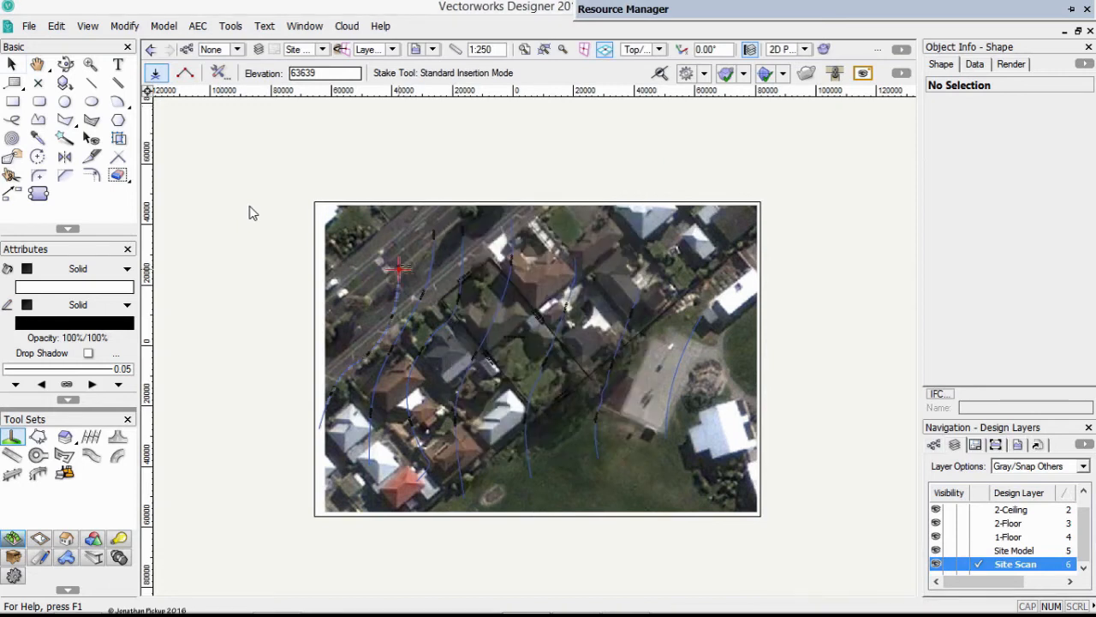
Step: Set the stake elevation to 40m and place three stakes along the upper part of the 40000 contour, starting at its upper end
scroll(386, 267, up, 6)
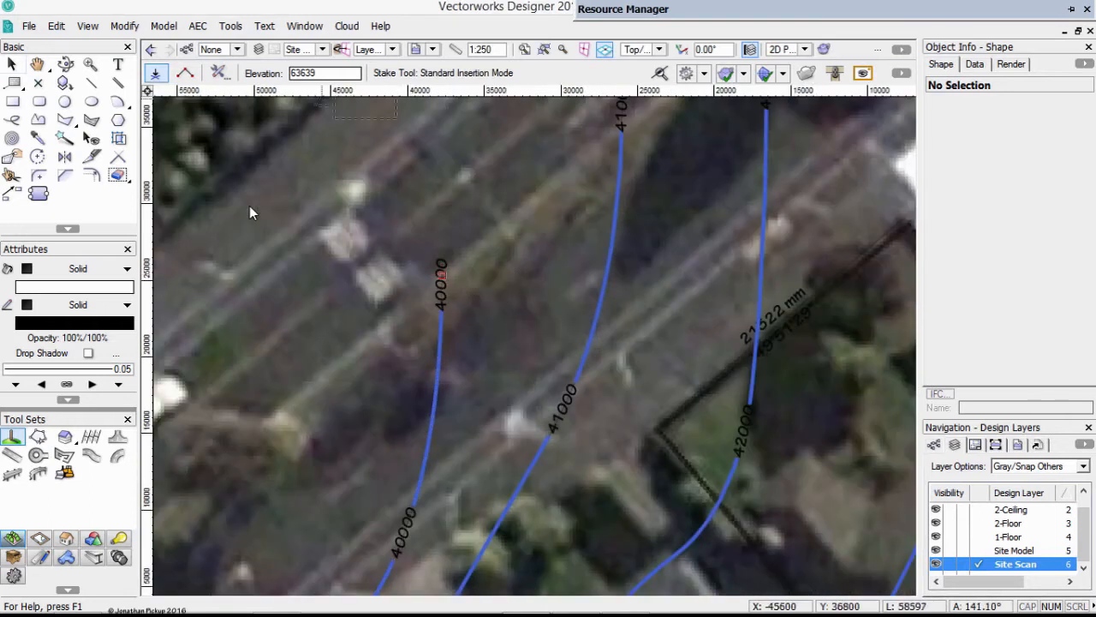
drag(317, 74, 289, 73)
text(40m)
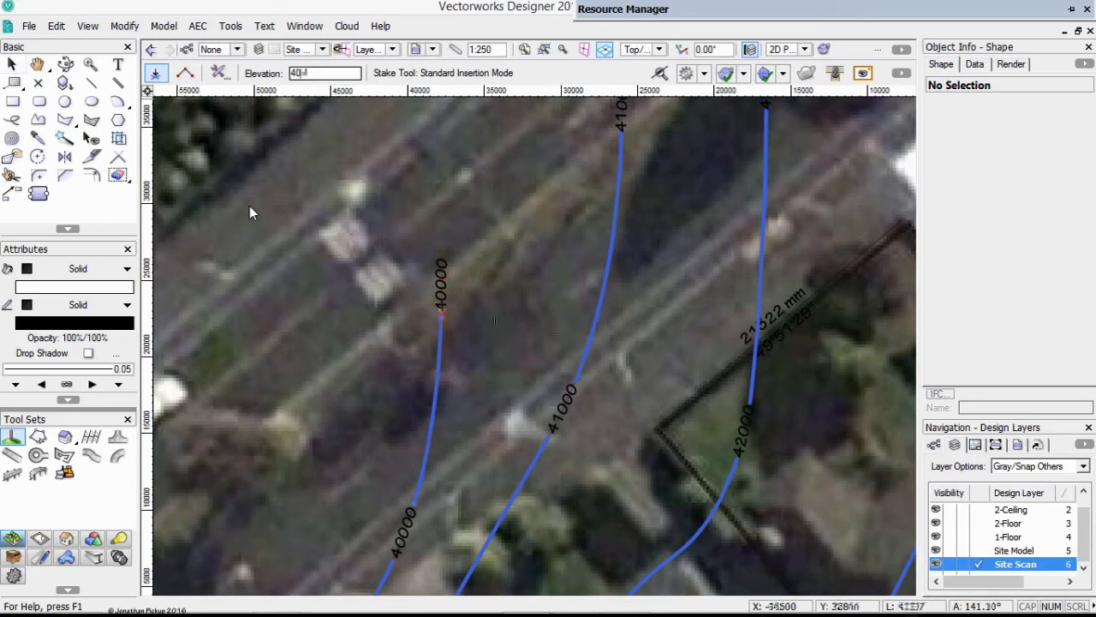
click(441, 317)
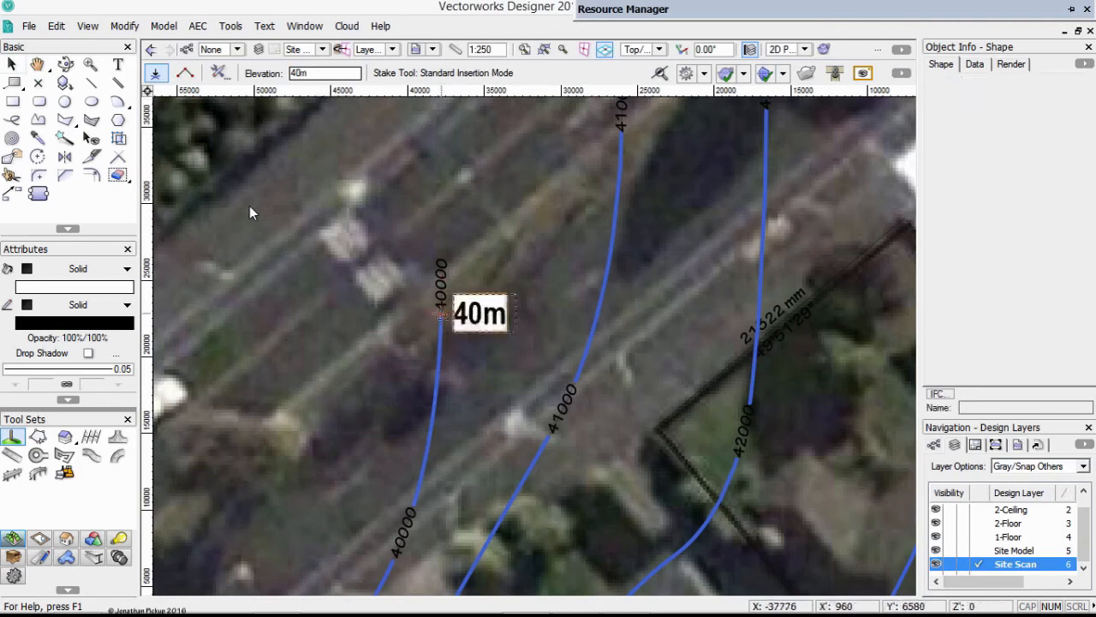
click(416, 506)
click(432, 420)
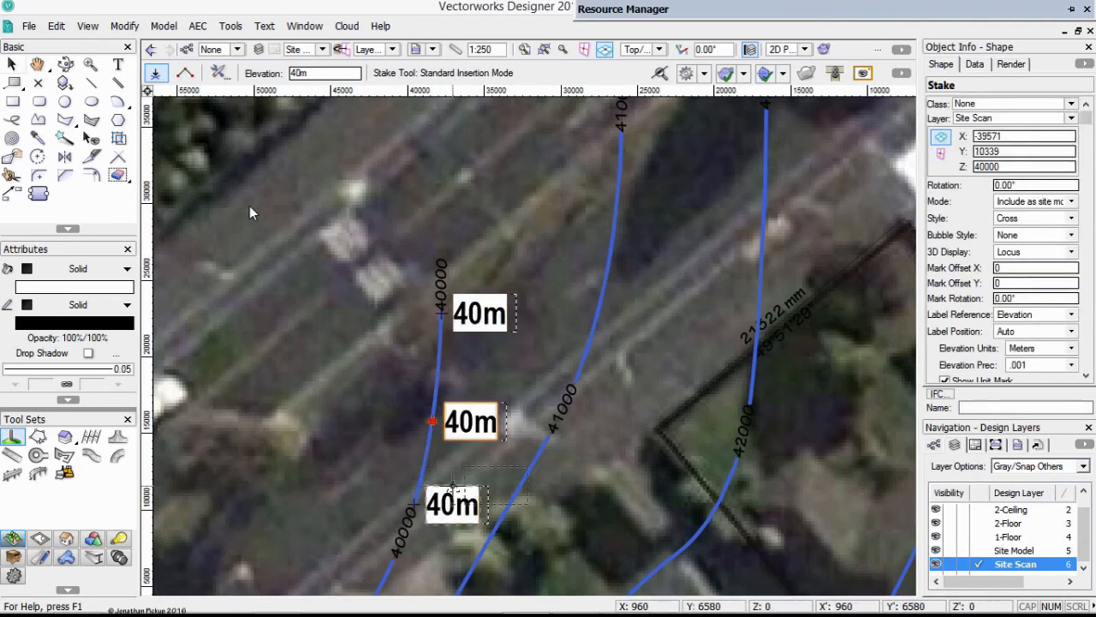
Step: Place seven more 40m stakes down the rest of the 40000 contour, finishing at its lower endpoint
middle_drag(454, 487, 618, 228)
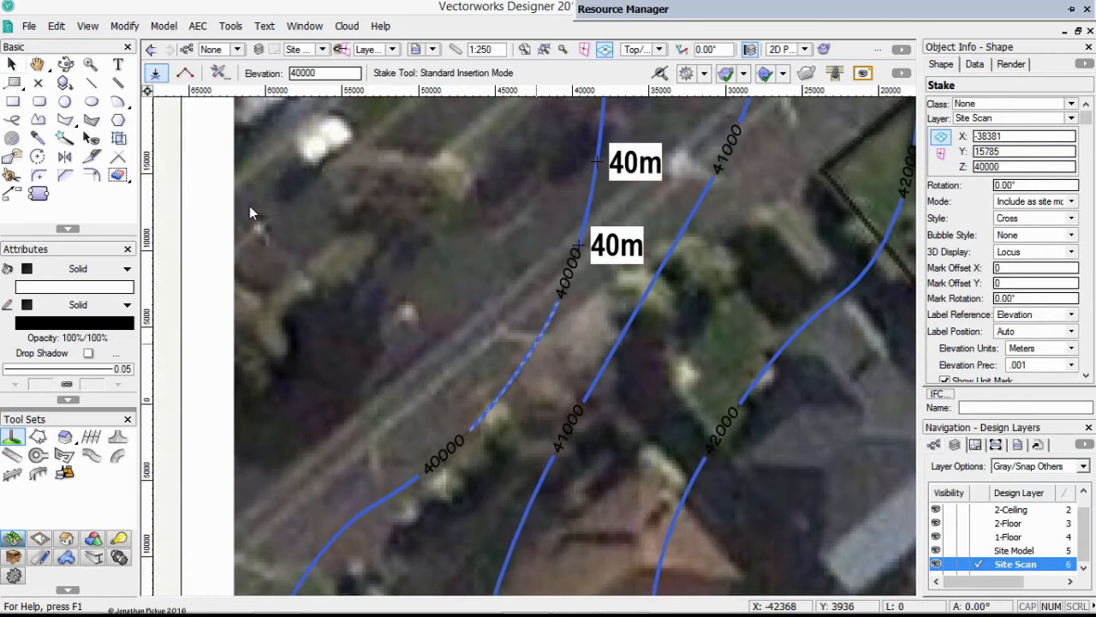
click(536, 343)
click(469, 429)
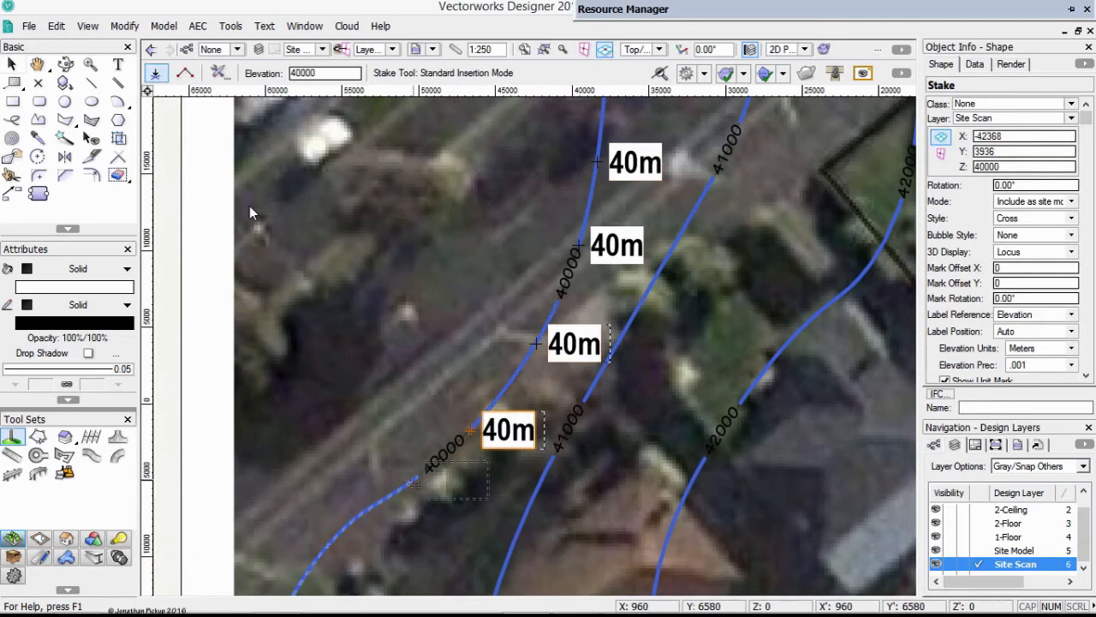
click(414, 480)
click(333, 539)
middle_drag(333, 540, 536, 250)
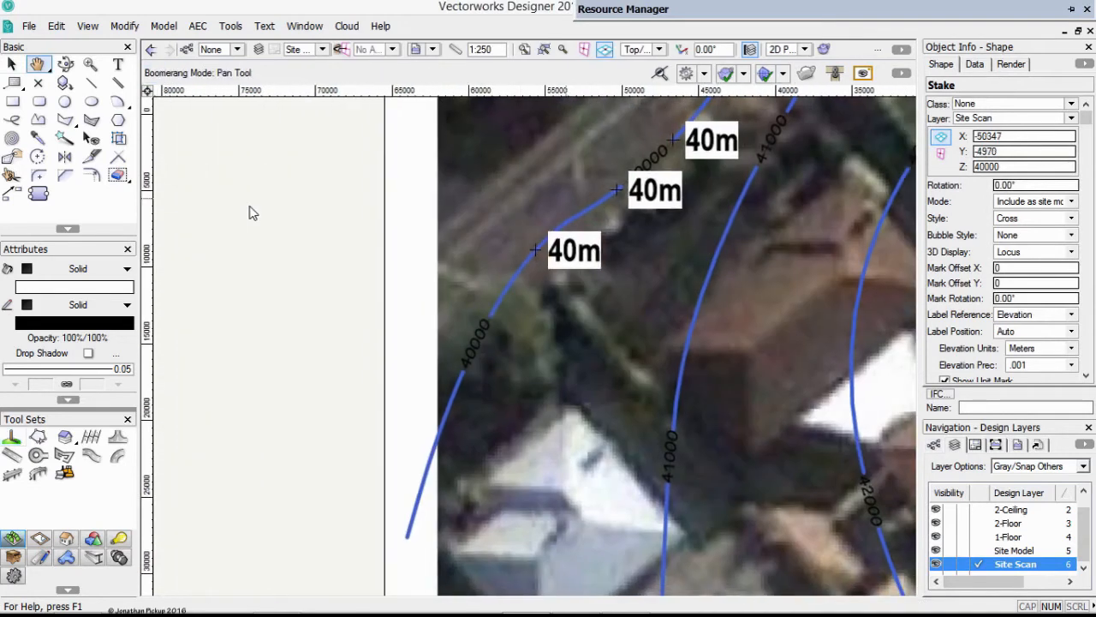
click(500, 297)
click(459, 377)
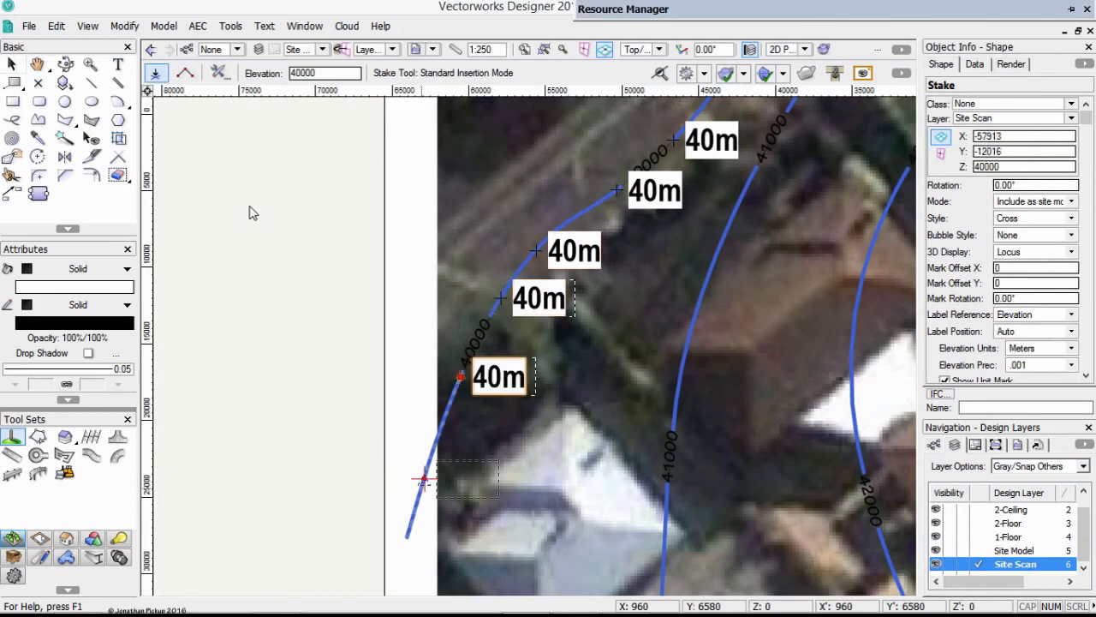
click(406, 537)
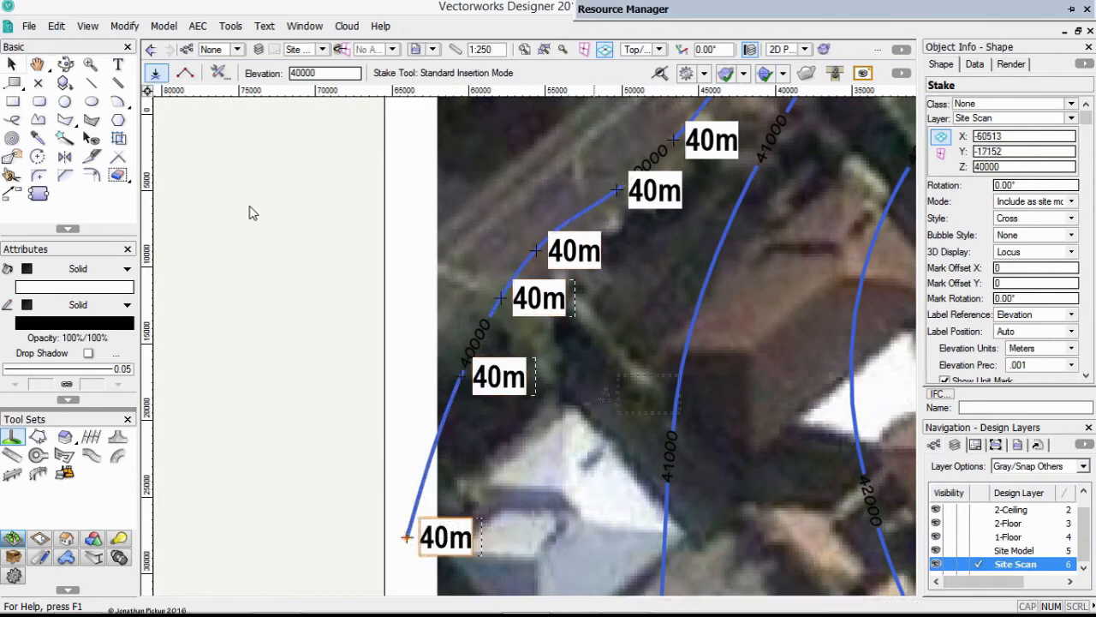
Step: Set the stake elevation to 41m and place two stakes on the 41000 contour from its lower endpoint upward, undoing any stake placed off the line
middle_drag(433, 383, 251, 212)
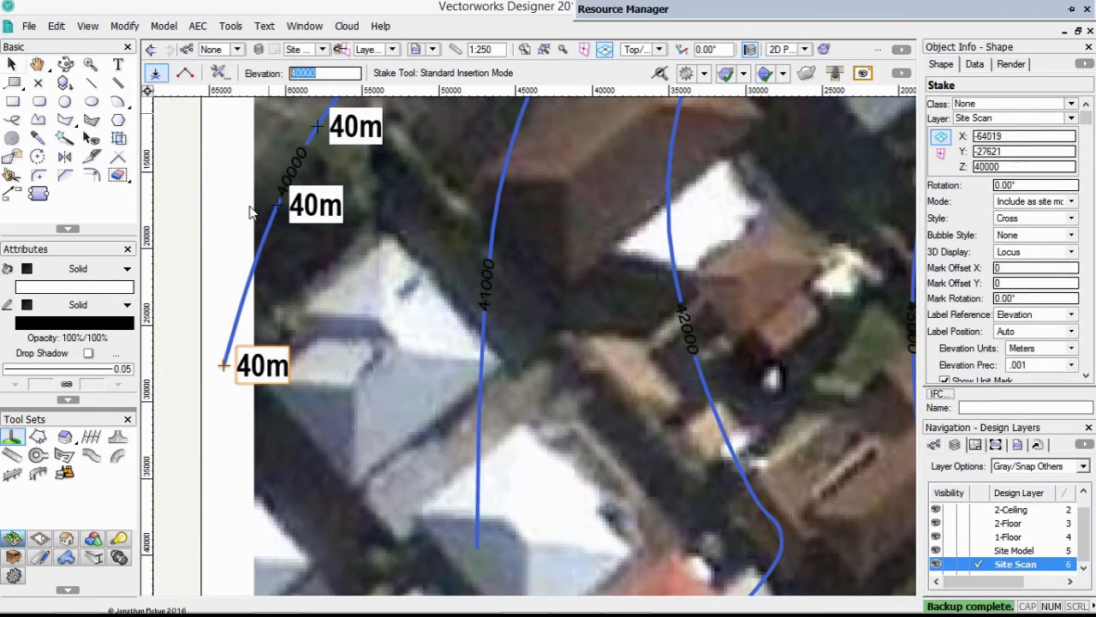
text(41m)
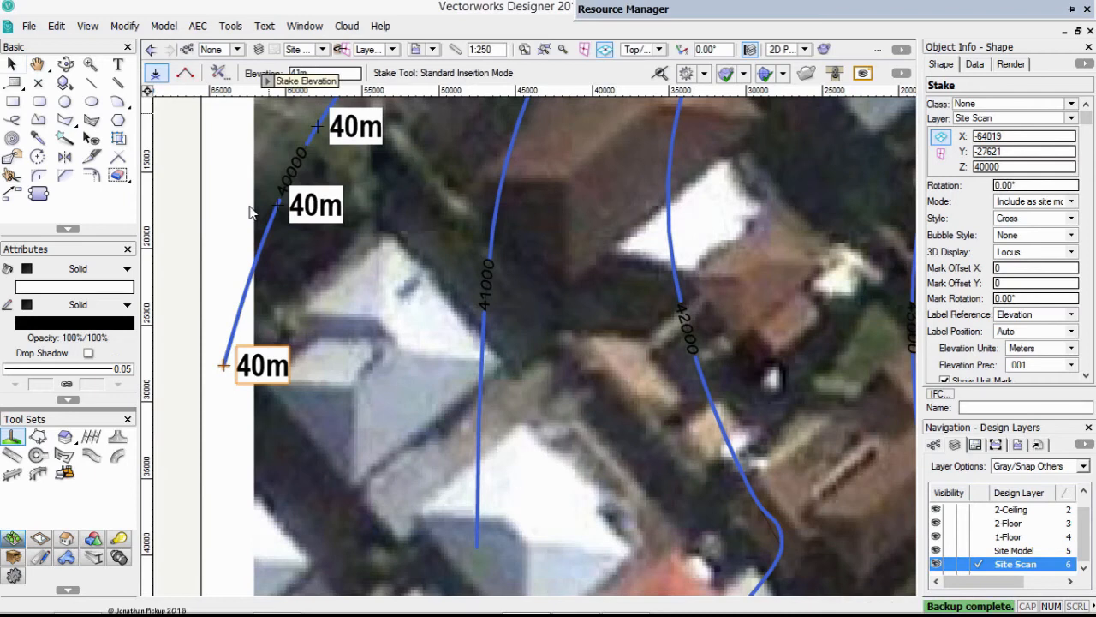
click(462, 548)
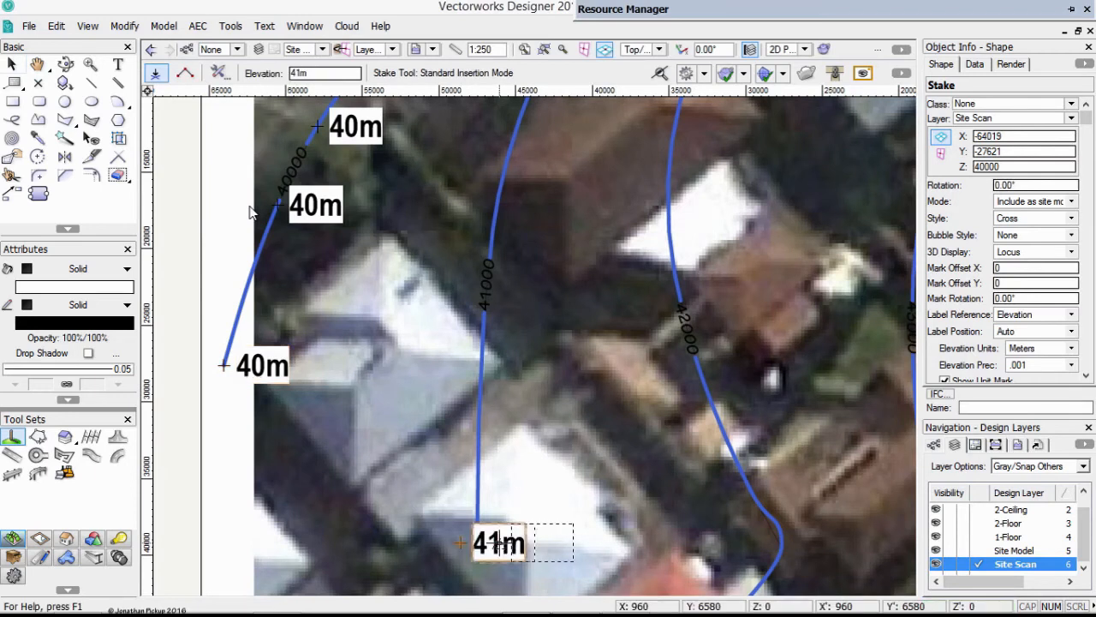
key(ctrl+z)
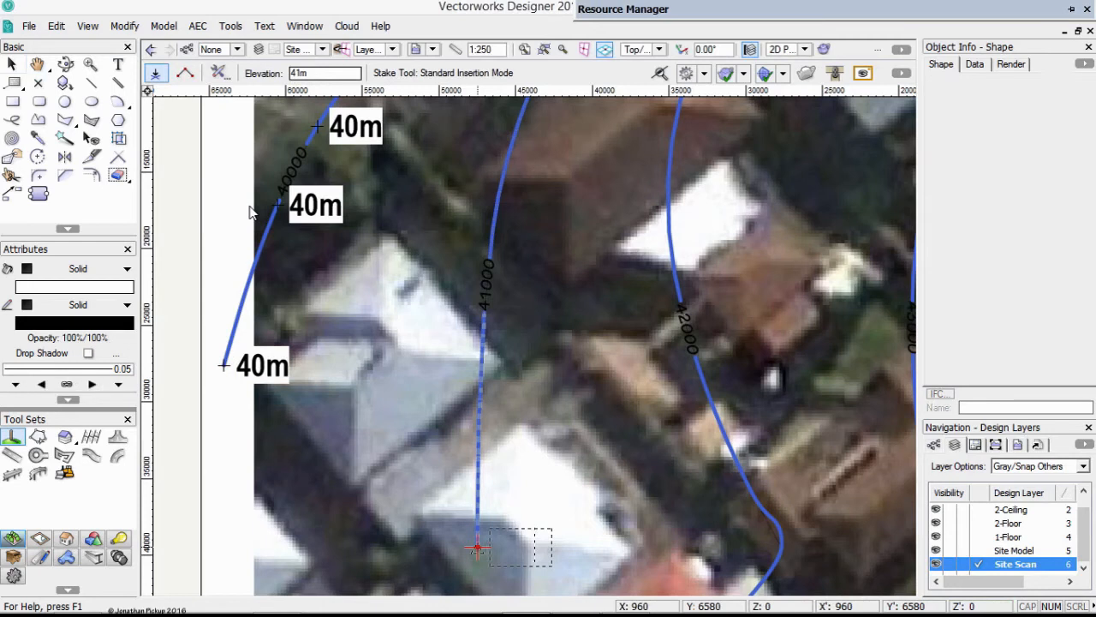
click(477, 548)
click(477, 379)
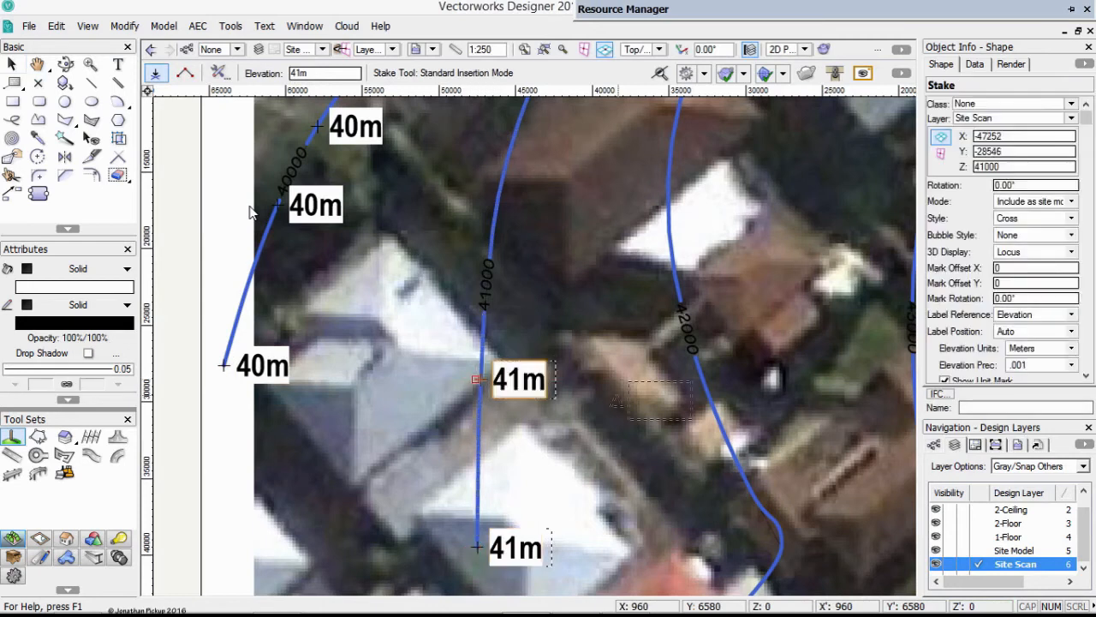
Step: Place five more 41m stakes up the middle stretch of the 41000 contour
scroll(619, 388, down, 2)
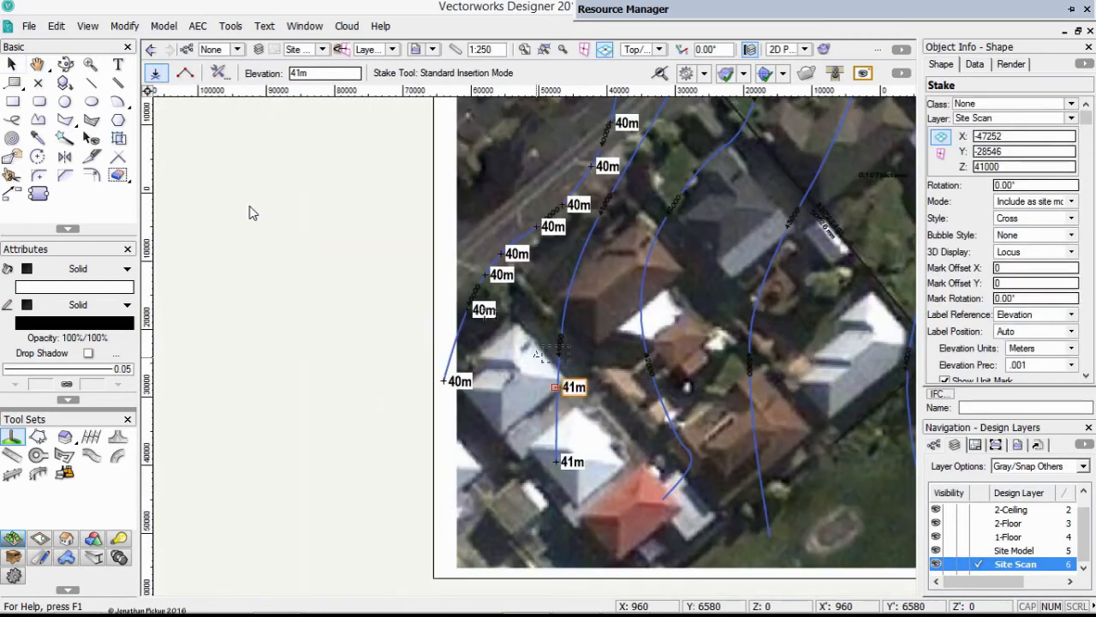
click(558, 360)
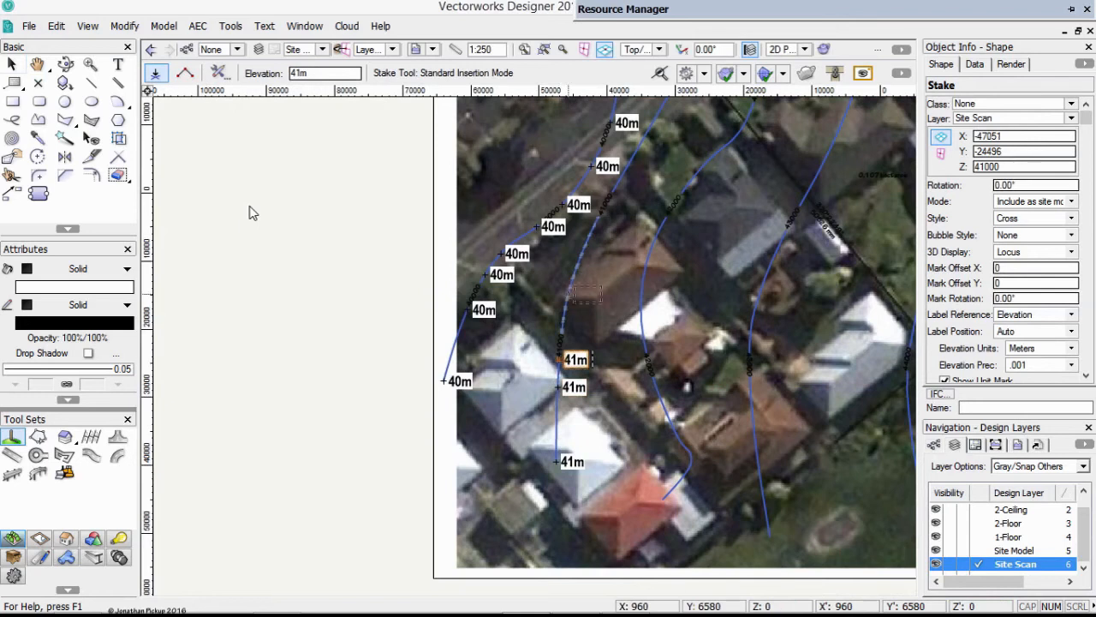
click(568, 294)
click(590, 243)
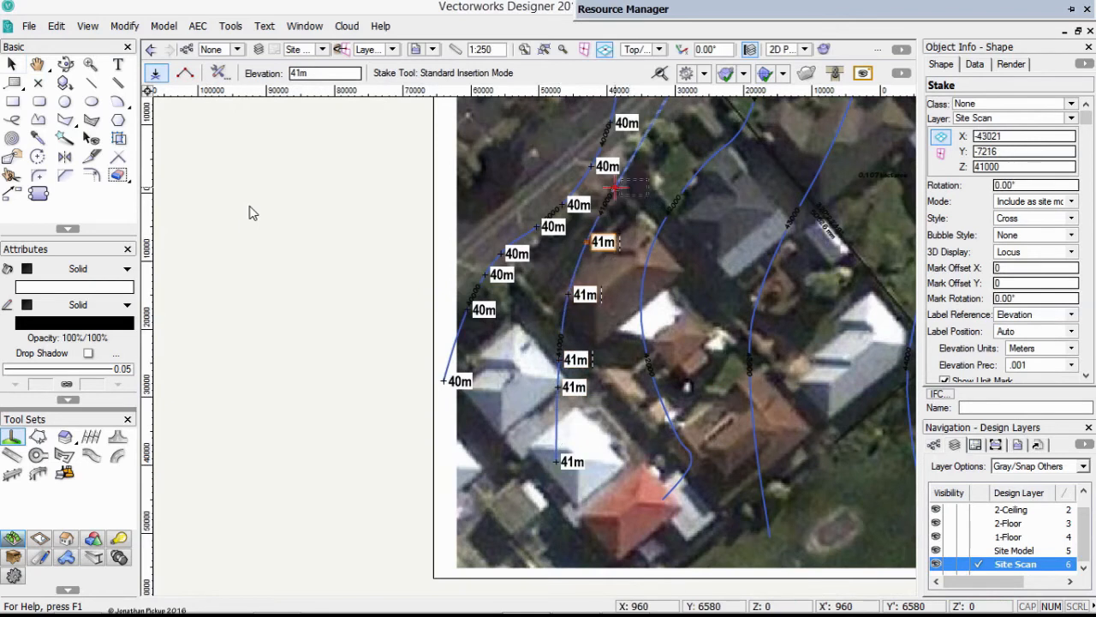
click(612, 192)
click(639, 145)
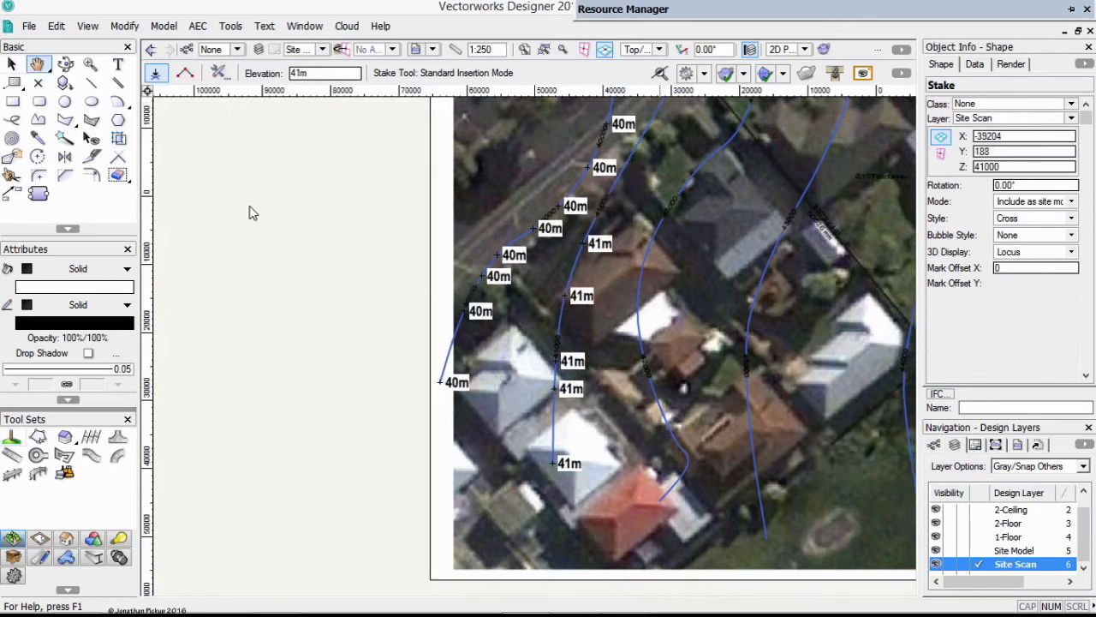
Step: Place four 41m stakes along the remaining upper stretch of the 41000 contour, ending at its upper endpoint
middle_drag(639, 145, 461, 375)
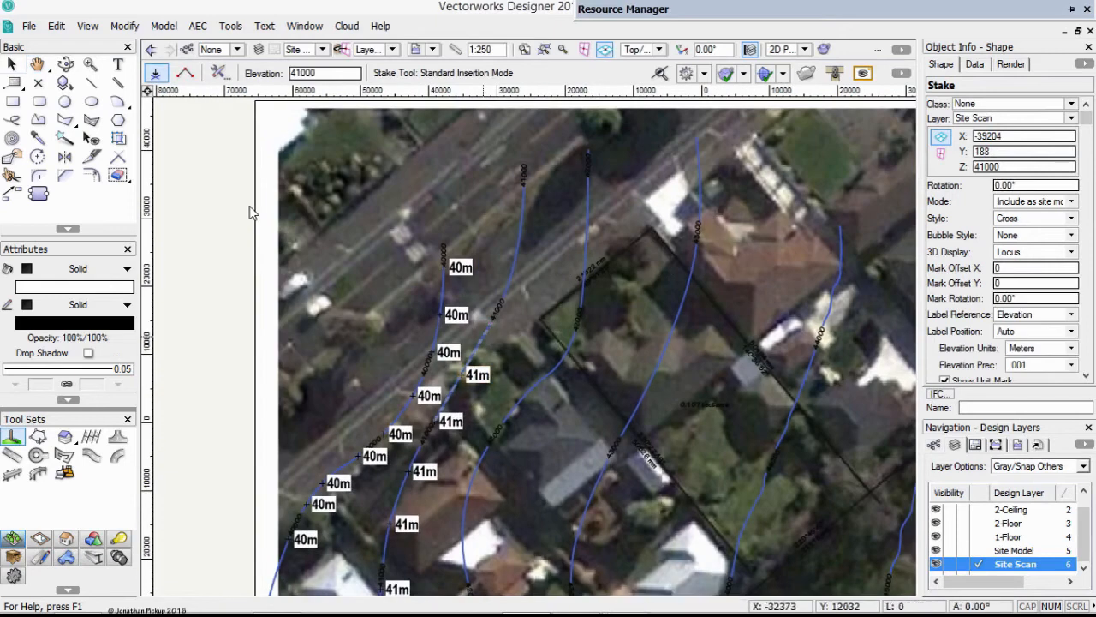
click(489, 340)
click(508, 285)
click(521, 222)
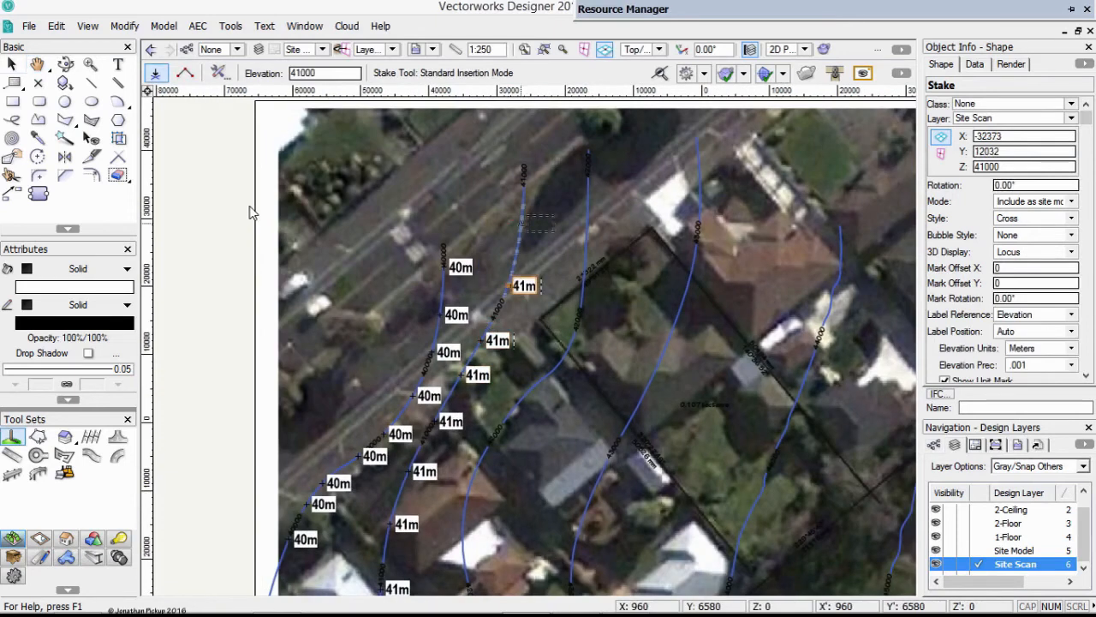
click(524, 166)
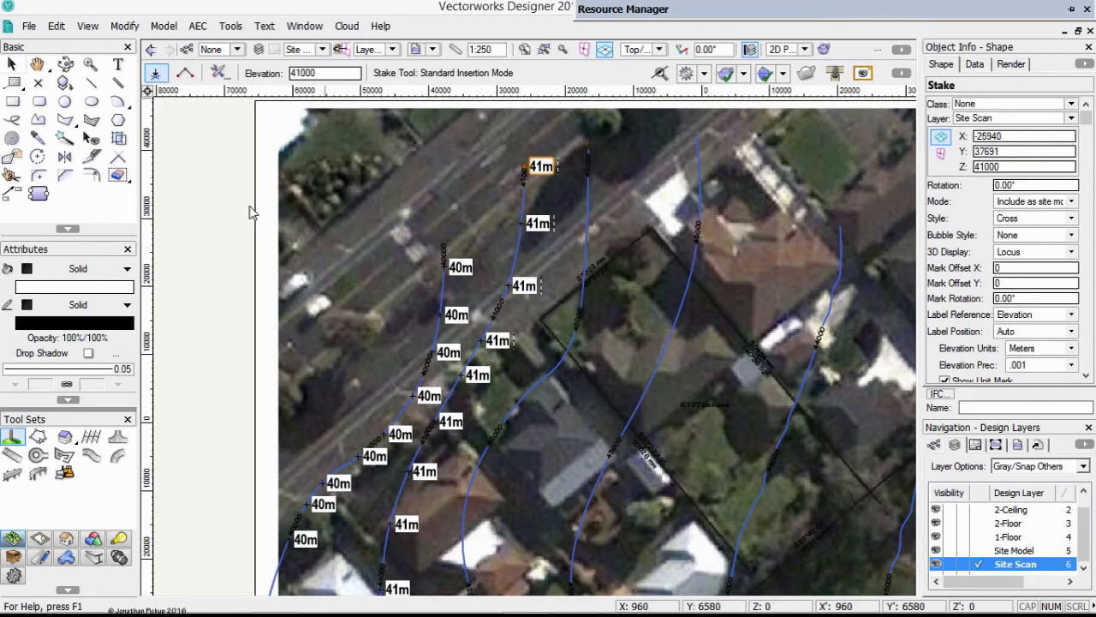
Step: Set the stake elevation to 42m and place five stakes on the 42000 contour from its upper endpoint downward
key(Tab)
text(42)
click(589, 151)
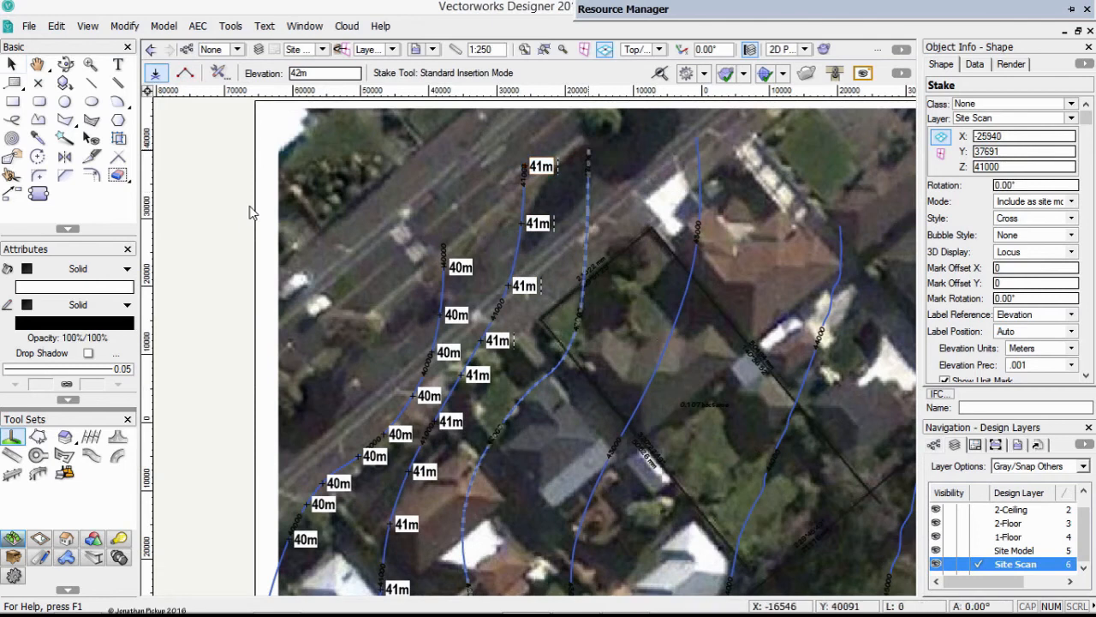
click(588, 194)
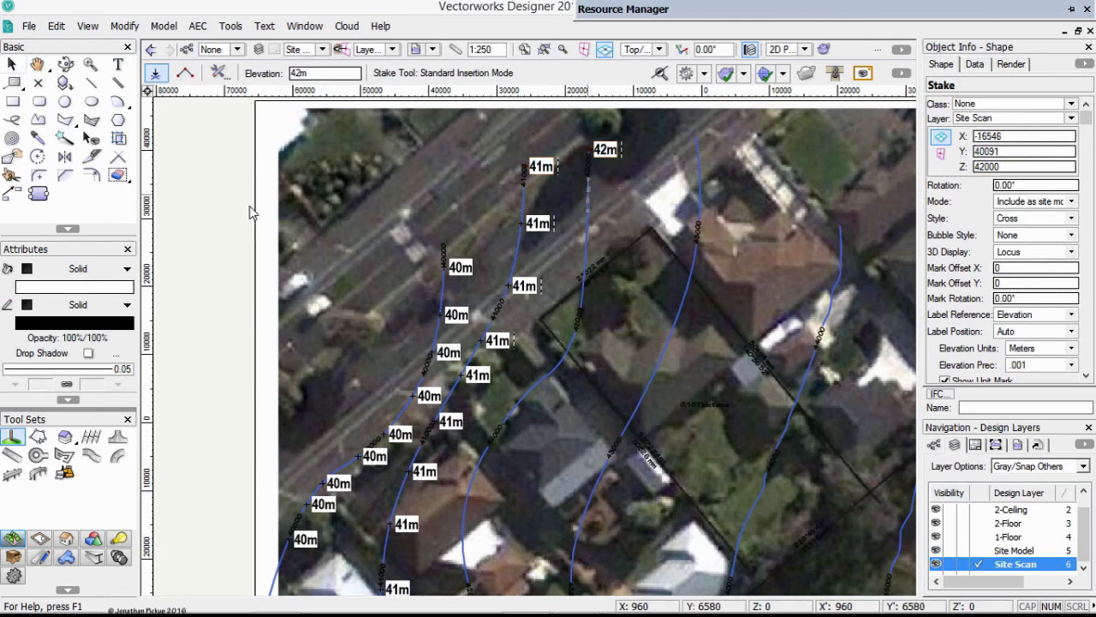
click(585, 257)
click(581, 306)
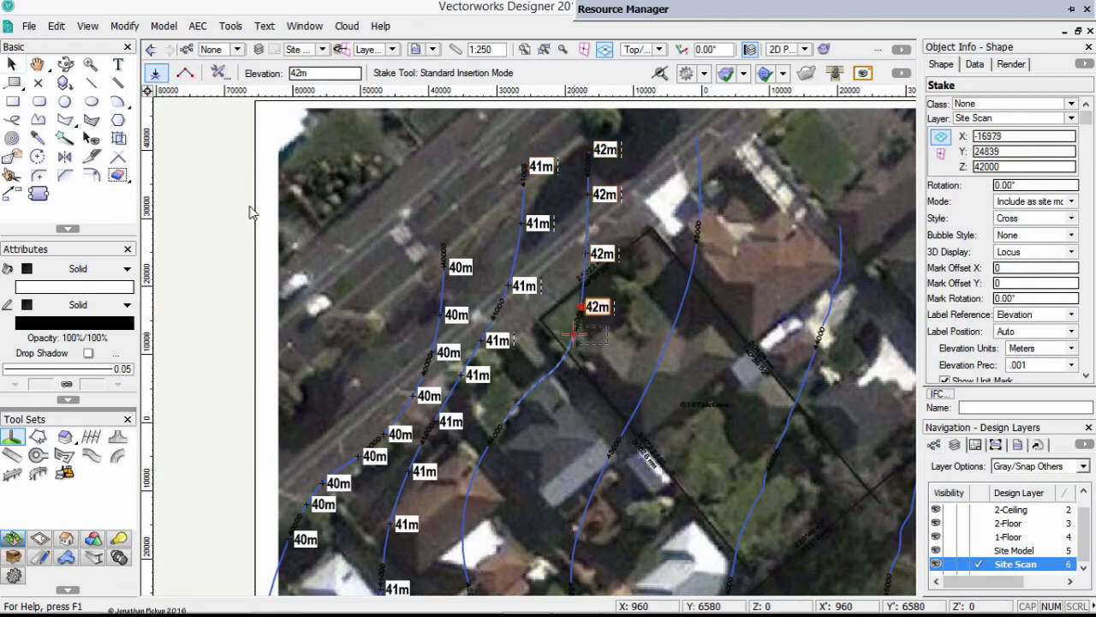
click(576, 334)
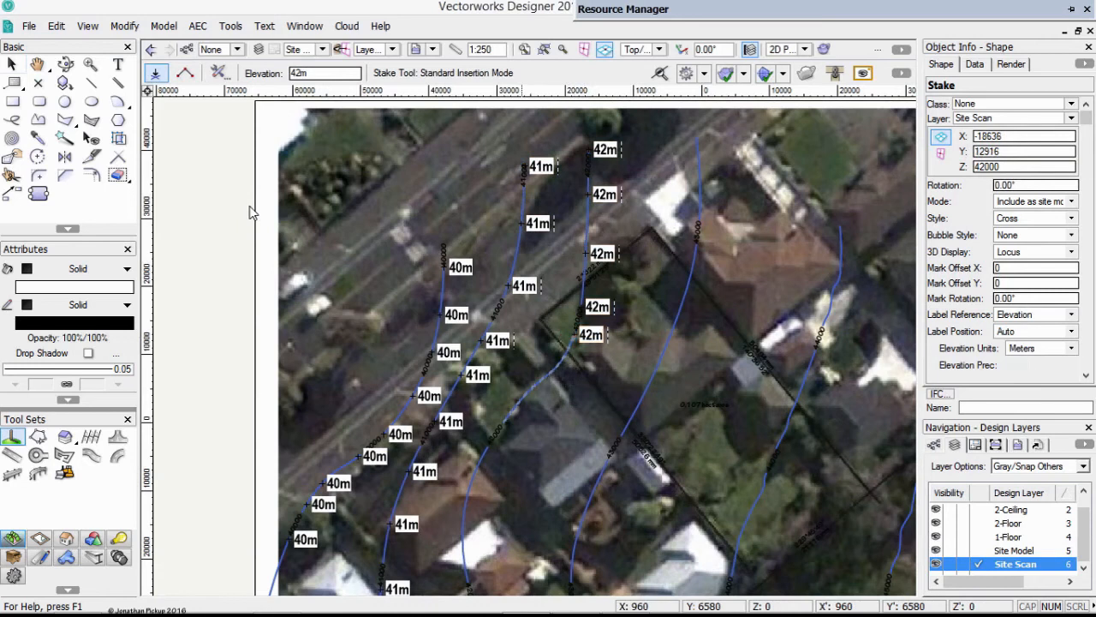
Step: Place seven more 42m stakes down the rest of the 42000 contour, ending just above the bend near its lower end
click(549, 374)
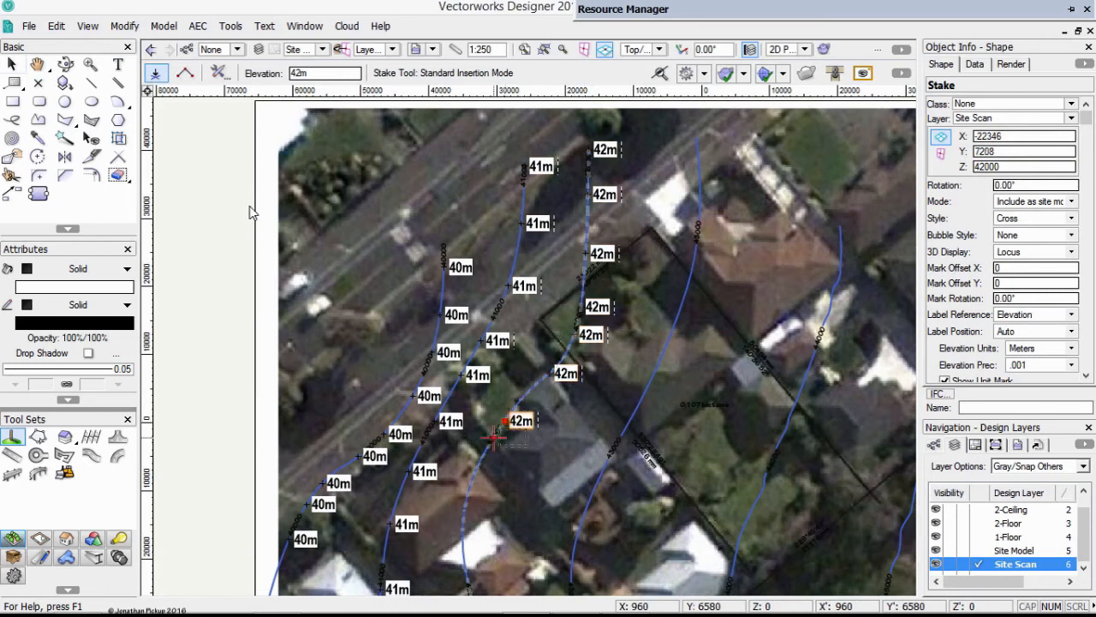
click(506, 420)
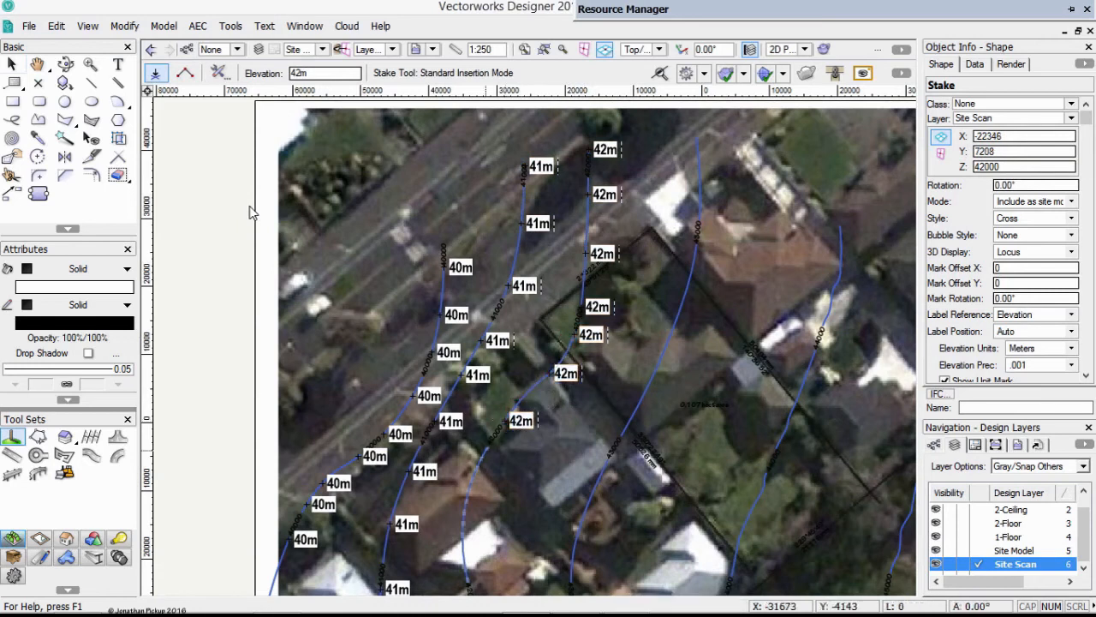
click(484, 455)
click(464, 511)
click(467, 575)
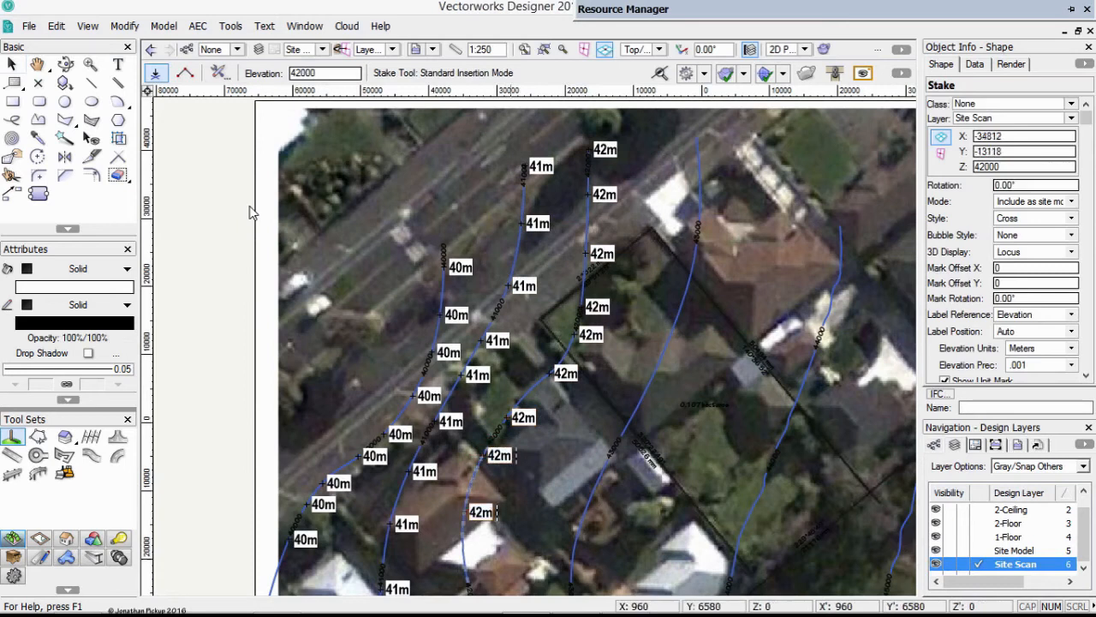
scroll(250, 213, down, 5)
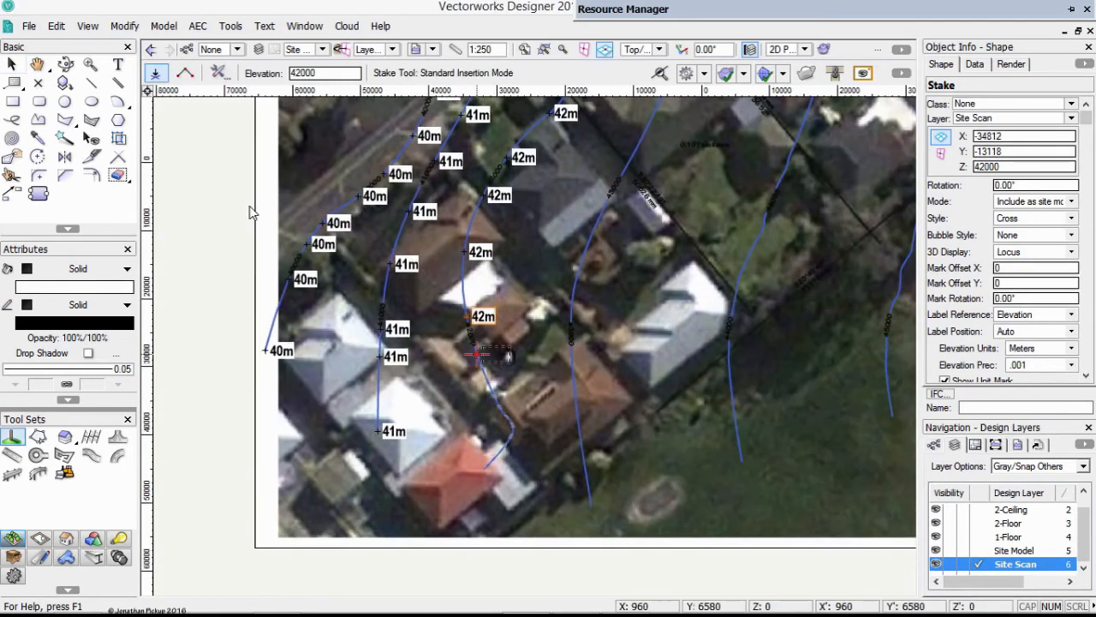
click(482, 352)
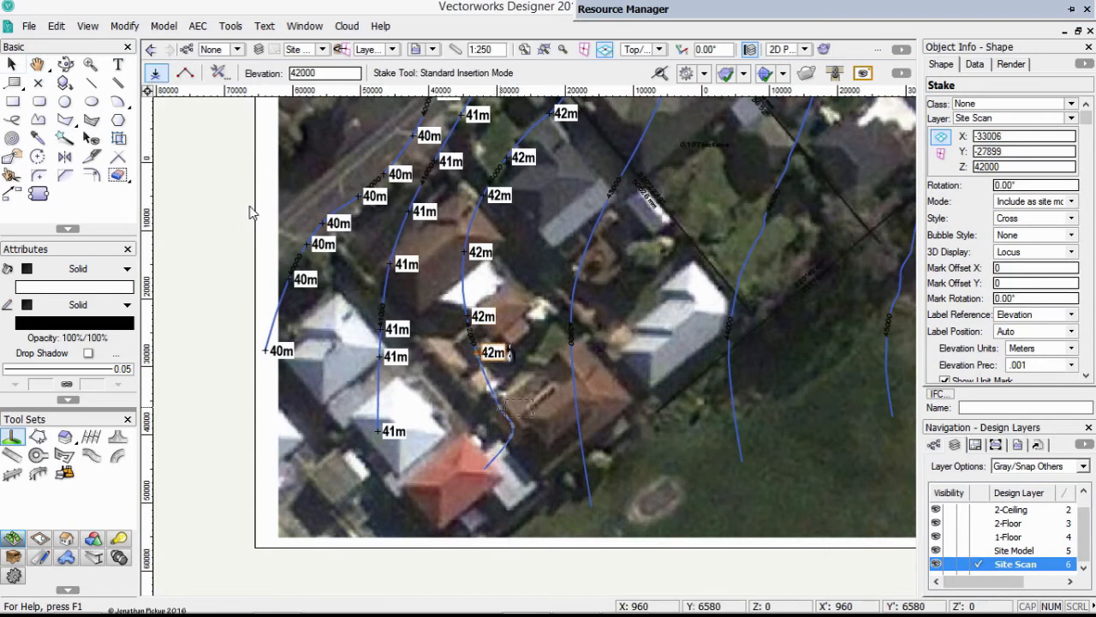
click(504, 408)
Step: Keep the 42m elevation and place six stakes on the 43000 contour, starting at its lower endpoint and working upward
click(591, 506)
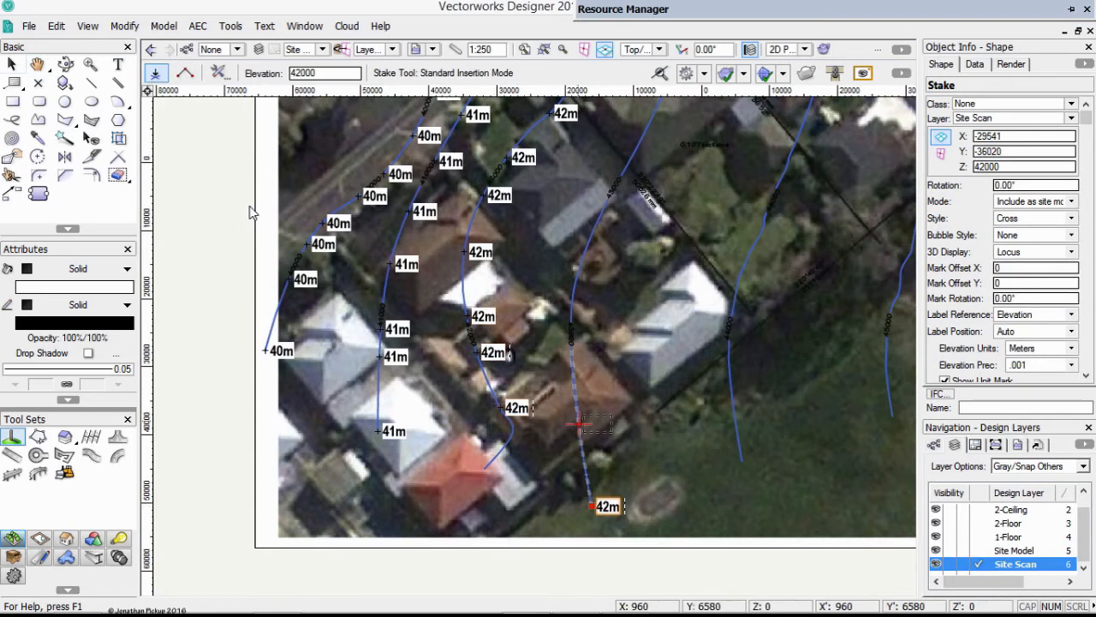
click(579, 423)
click(572, 353)
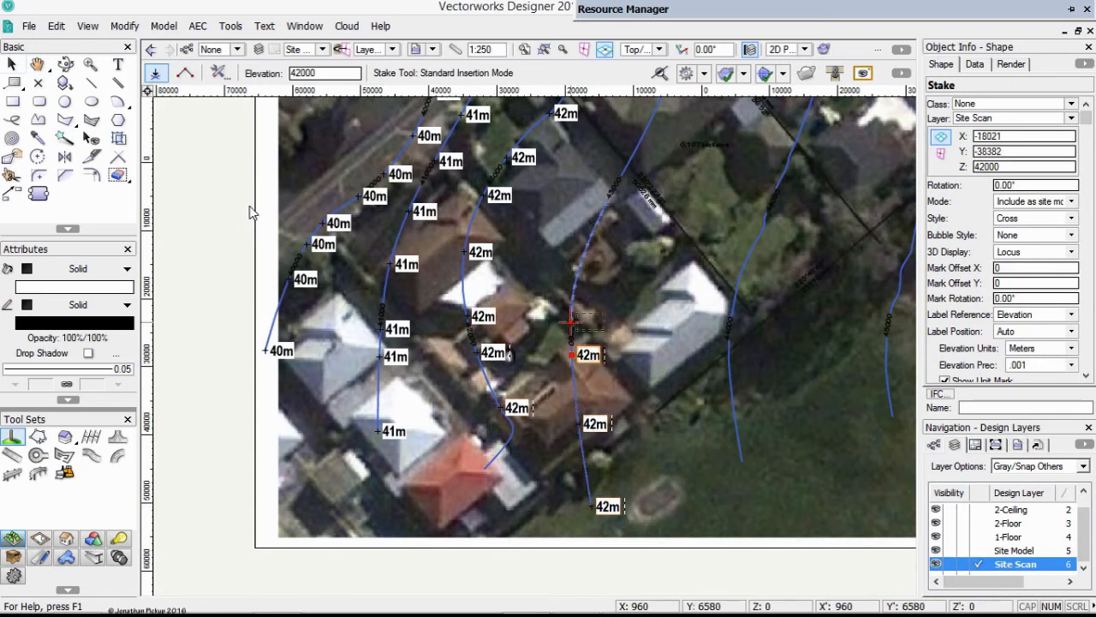
click(571, 315)
click(585, 250)
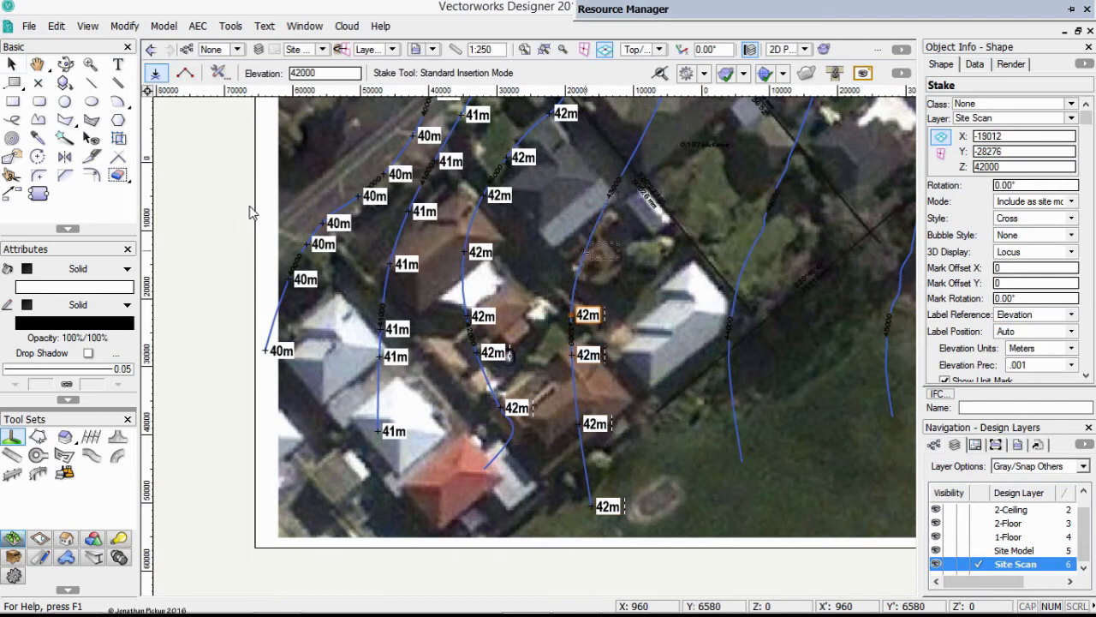
click(604, 211)
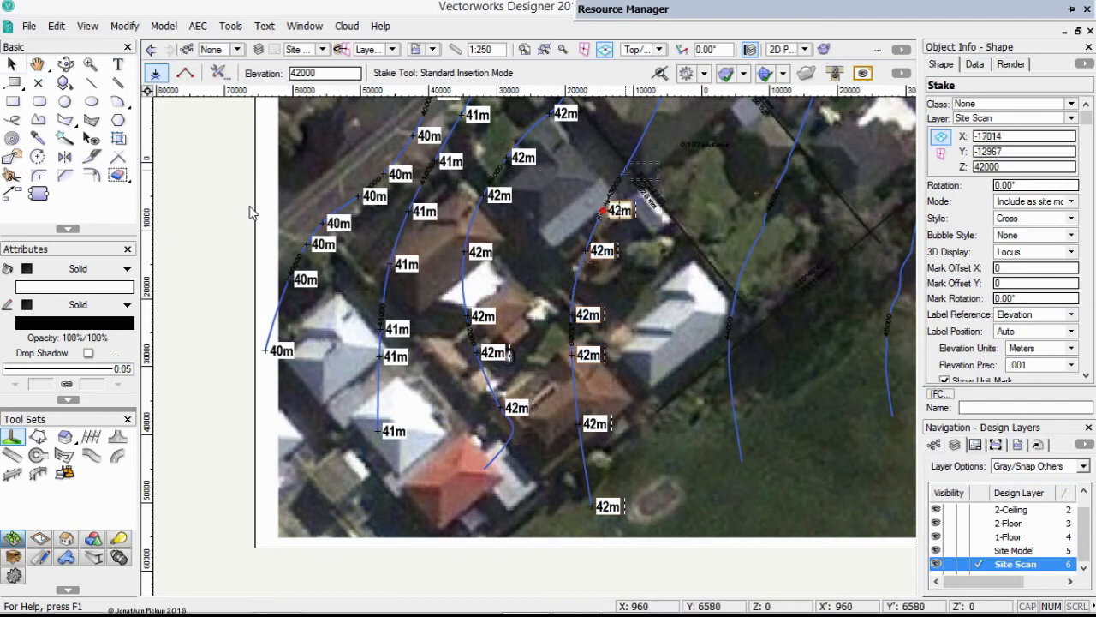
Step: Place six more 42m stakes up the remaining stretch of the 43000 contour, ending at its upper endpoint
middle_drag(631, 175, 482, 373)
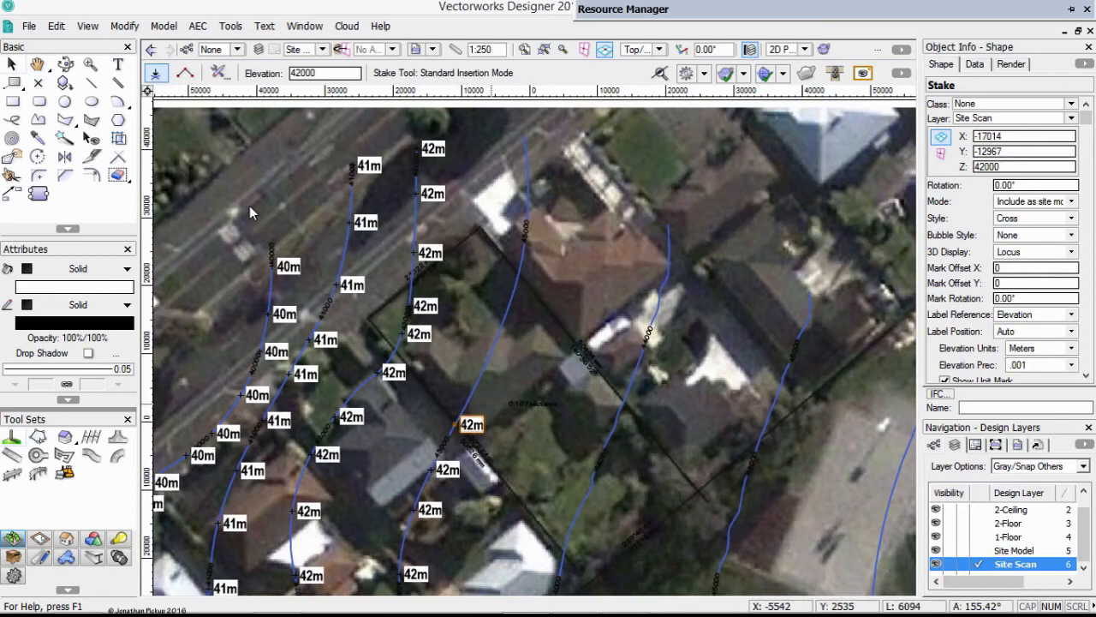
click(481, 378)
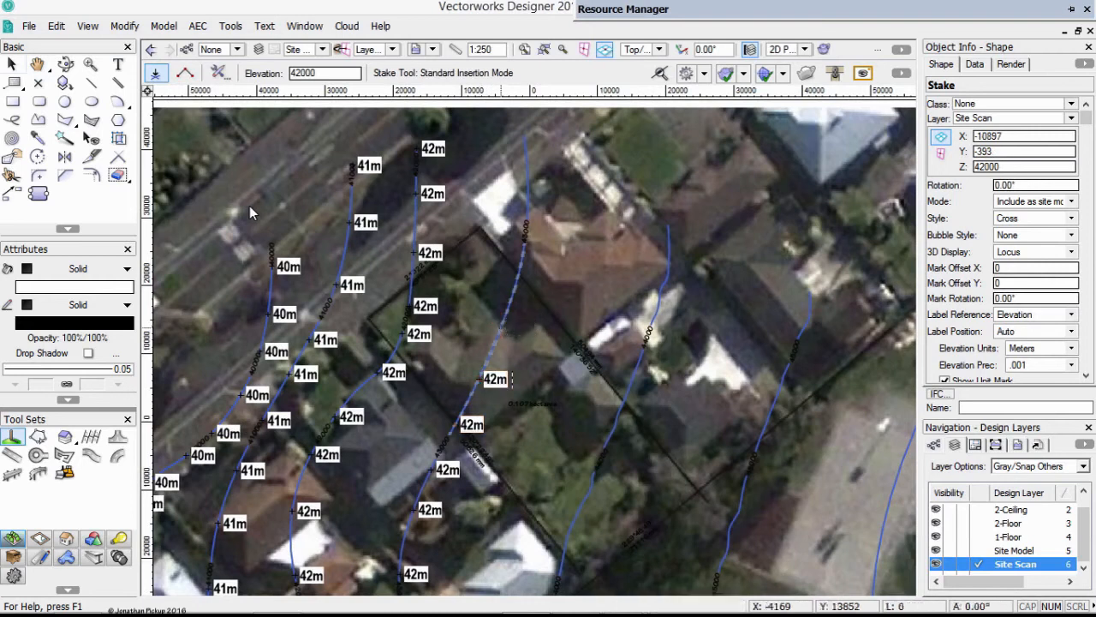
click(503, 326)
click(524, 244)
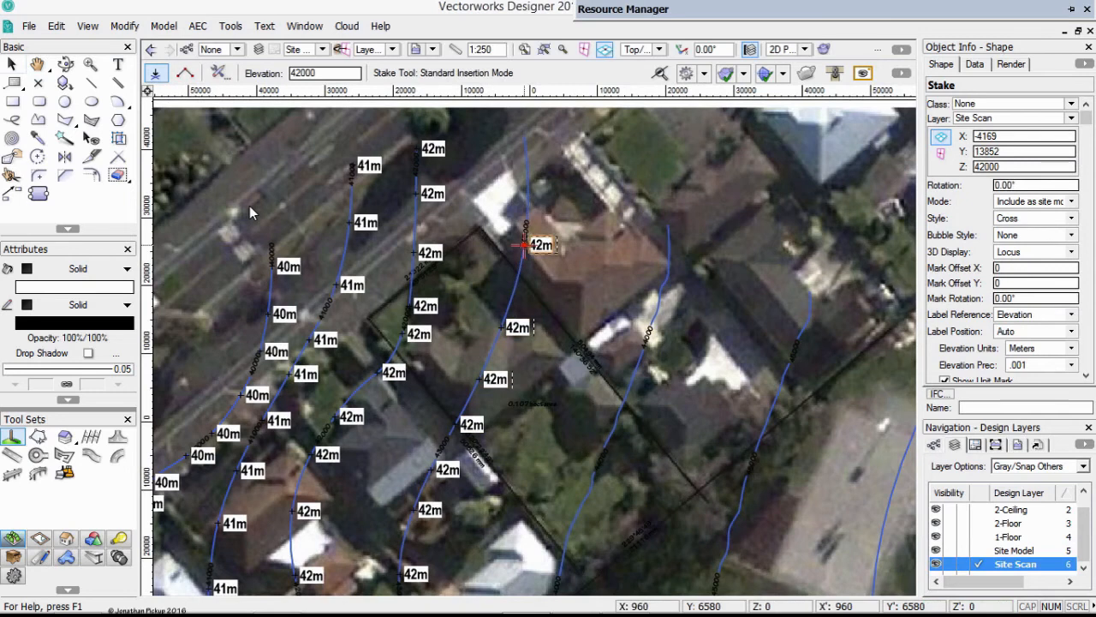
click(527, 214)
click(526, 169)
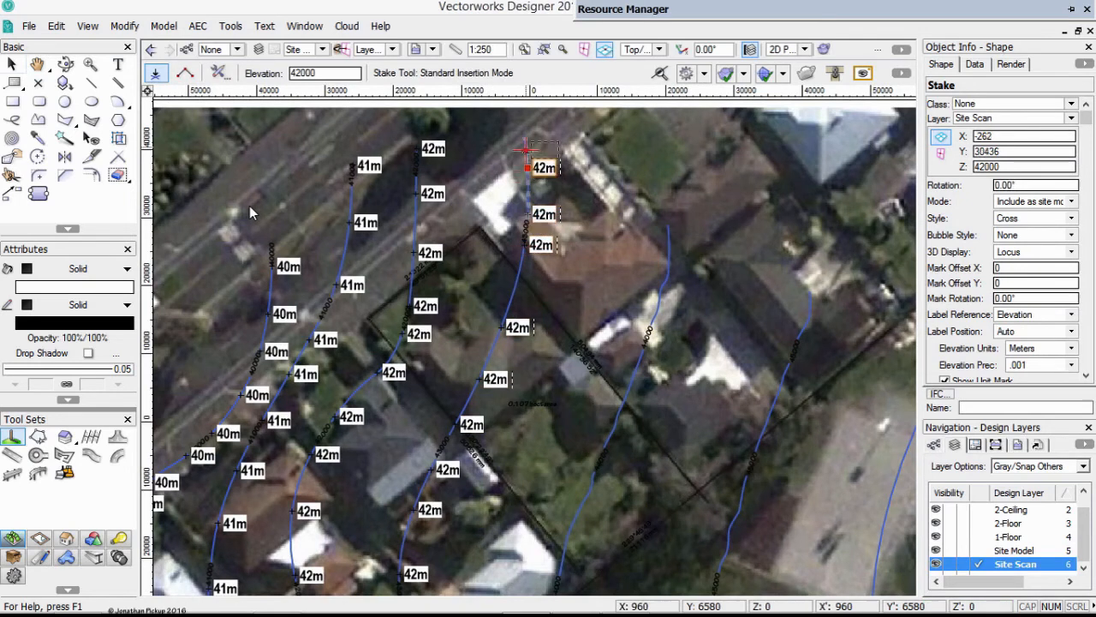
click(526, 140)
Step: Place five 42m stakes on the 44000 contour, from its upper endpoint down to the site boundary line
click(669, 224)
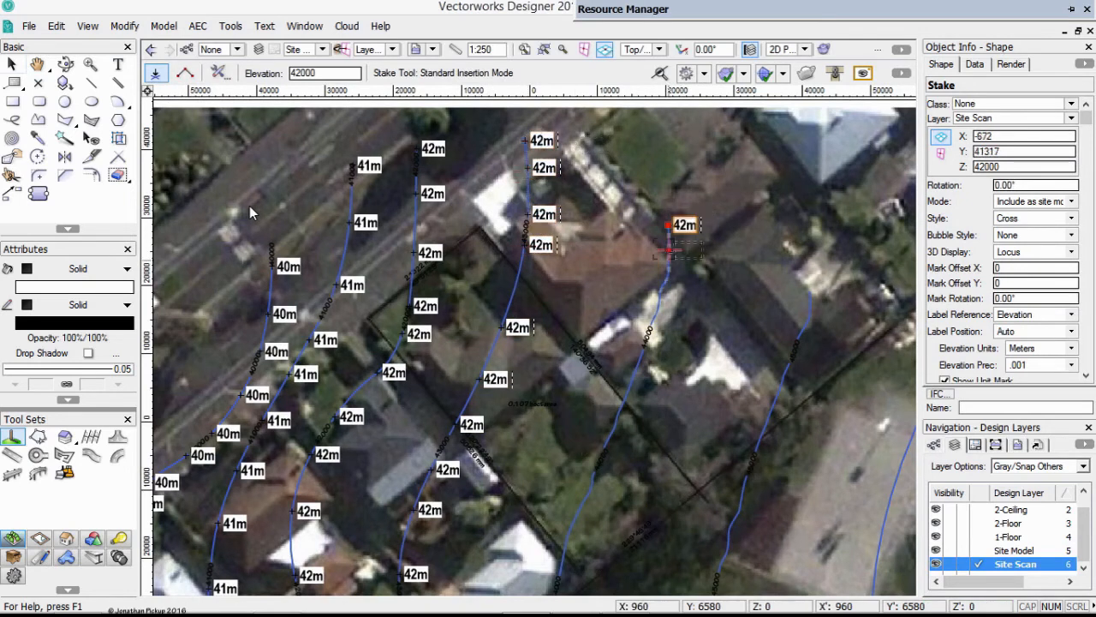
click(663, 285)
click(650, 323)
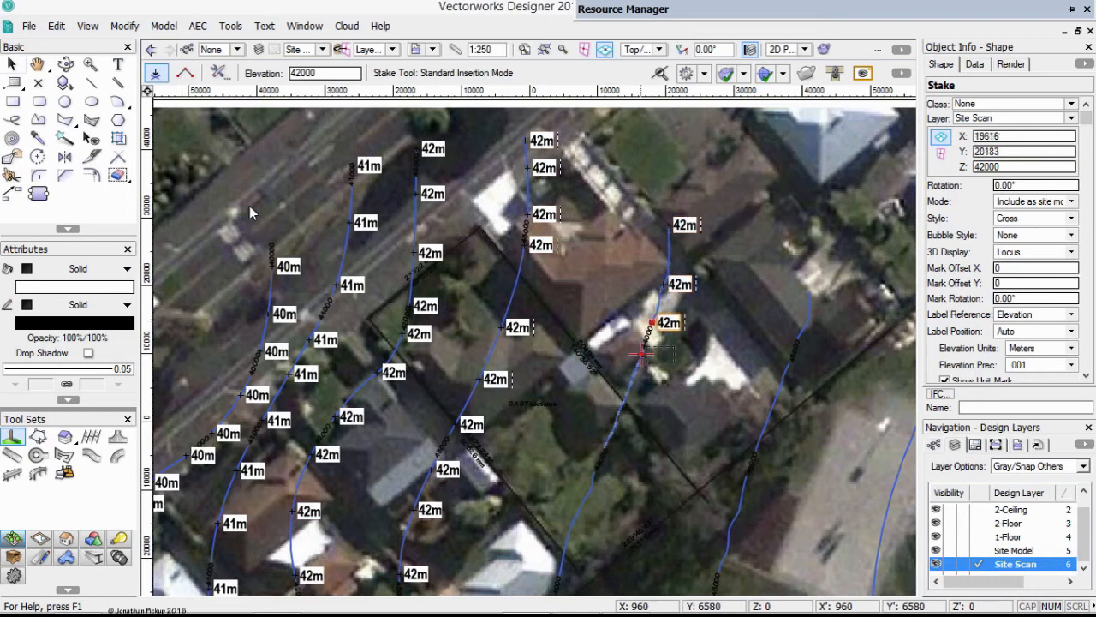
click(640, 359)
click(624, 406)
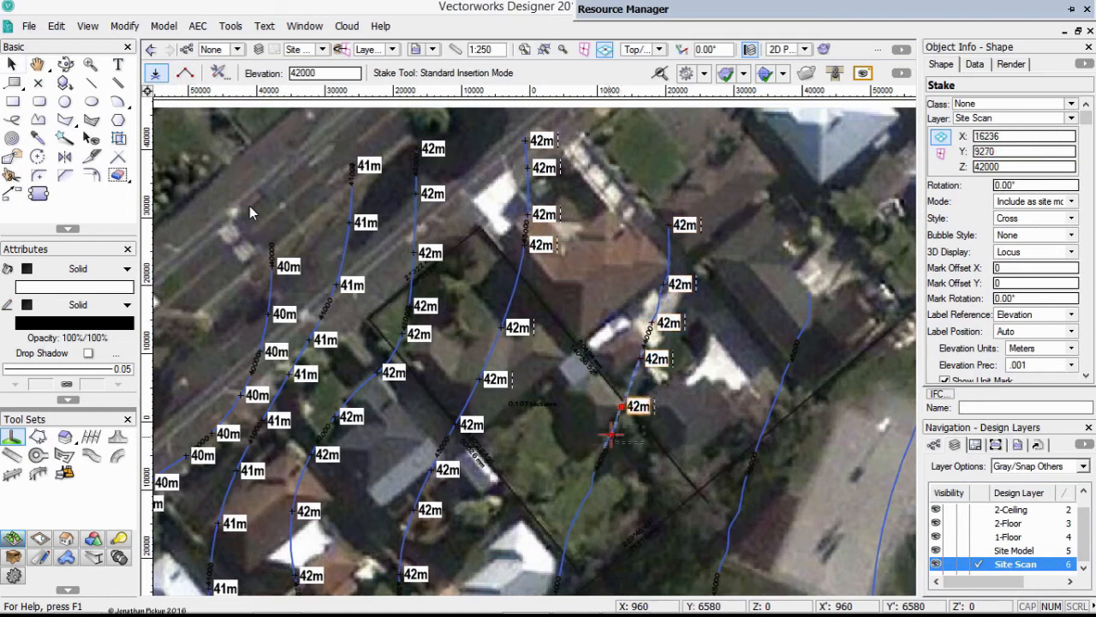
Step: Place seven more 42m stakes down the rest of the 44000 contour, finishing at its lower endpoint
click(608, 443)
click(594, 482)
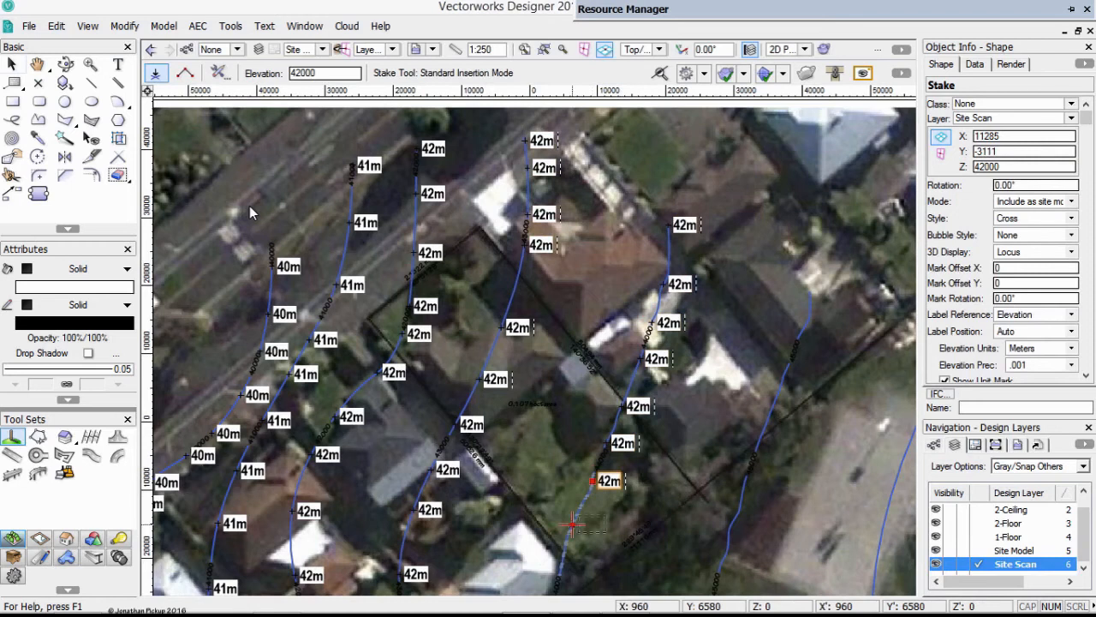
click(572, 529)
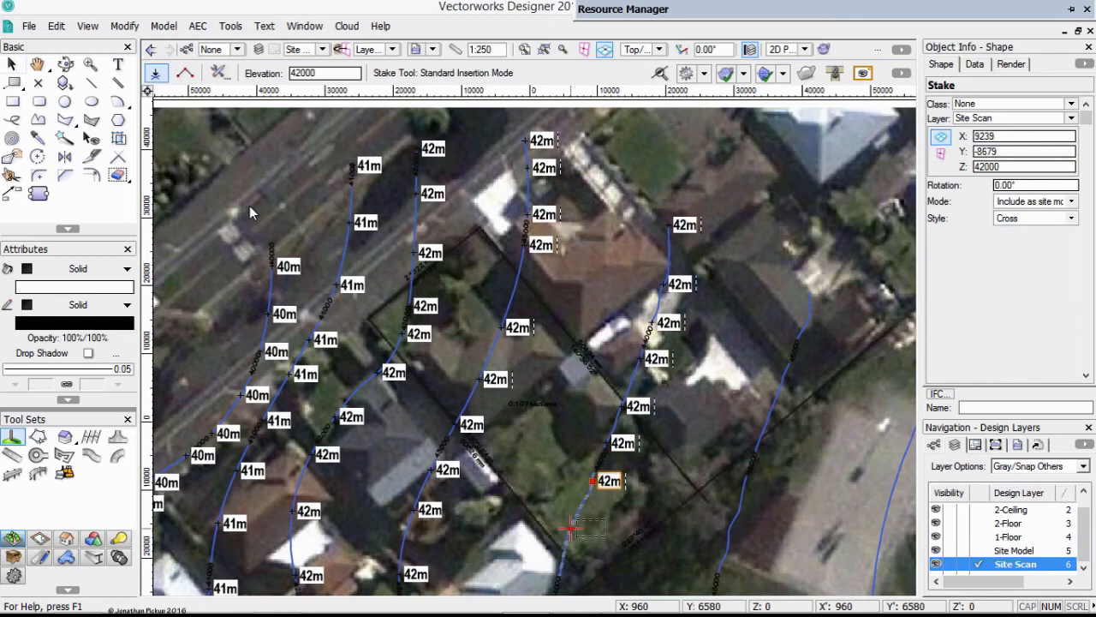
click(560, 575)
right_click(559, 567)
click(416, 148)
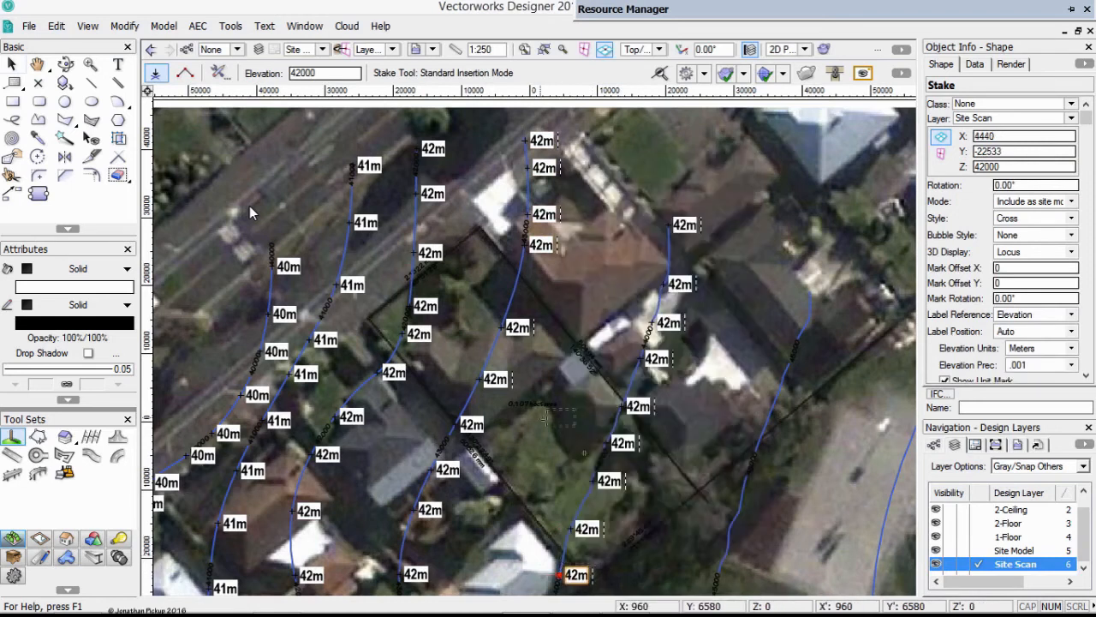
mouse_move(422, 527)
middle_down()
mouse_move(391, 416)
mouse_move(249, 212)
middle_up()
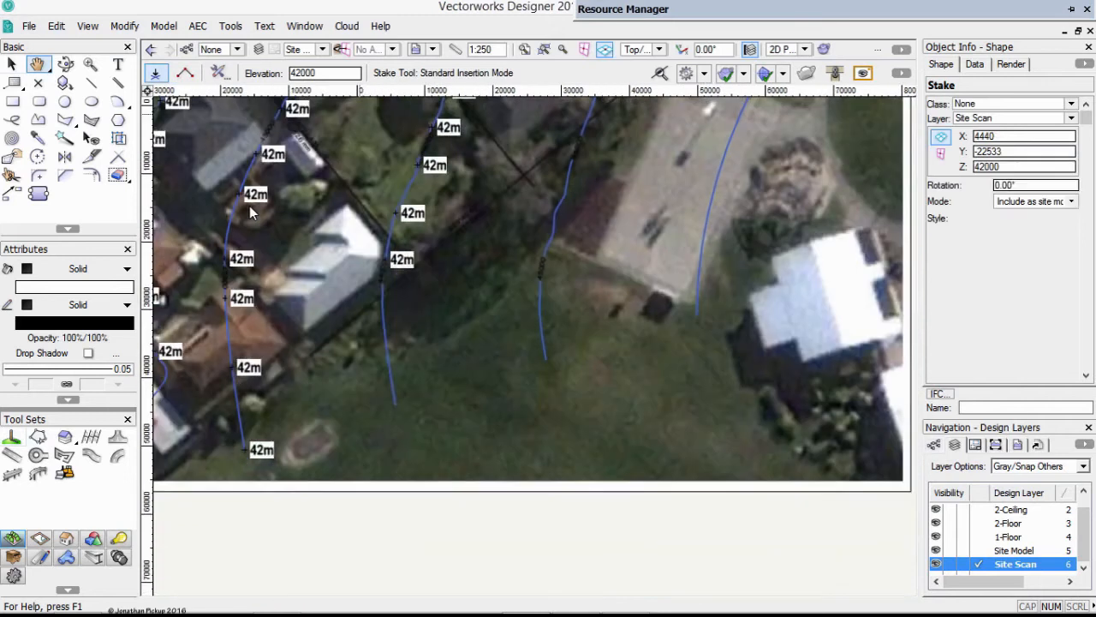
click(384, 302)
click(391, 356)
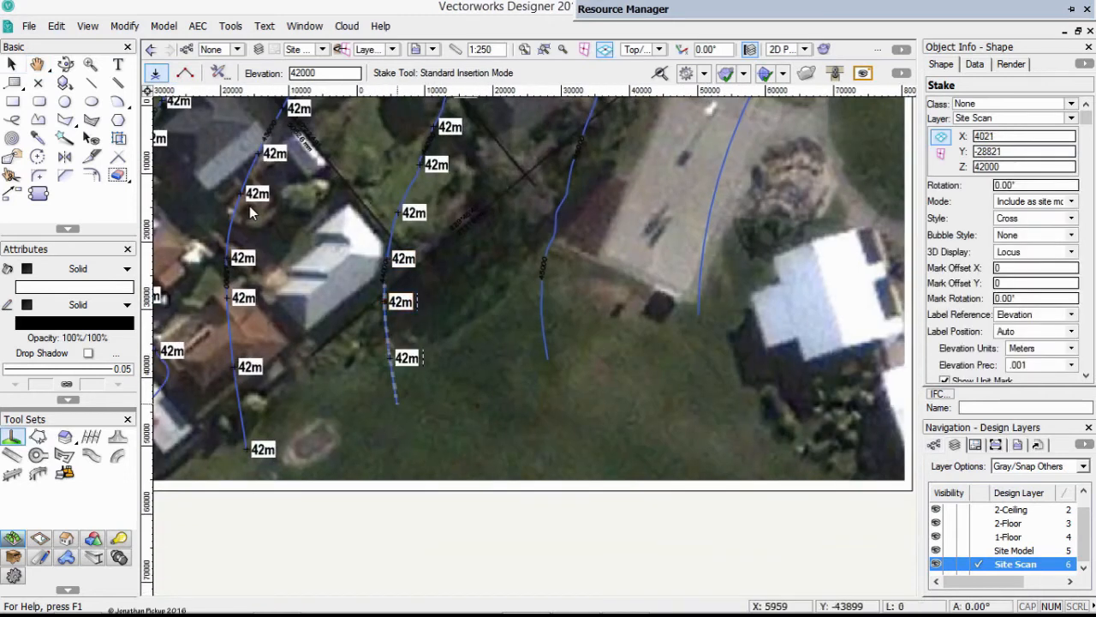
click(398, 404)
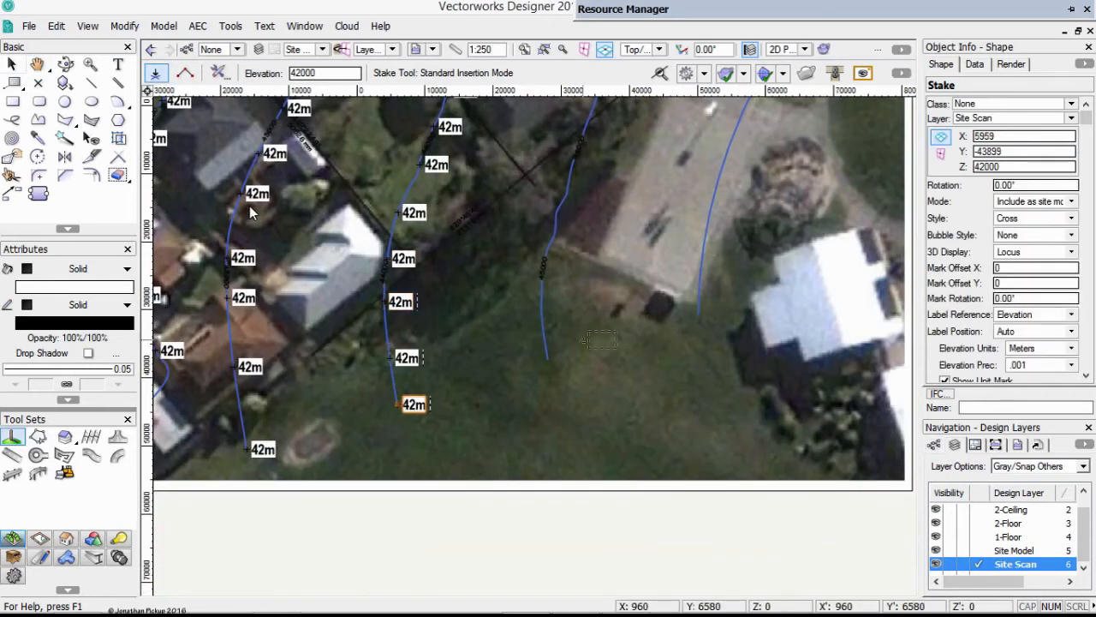
Step: Place six 42m stakes on the 45000 contour, from its lower endpoint up to its middle stretch
mouse_move(585, 340)
middle_down()
mouse_move(428, 579)
mouse_move(373, 555)
middle_up()
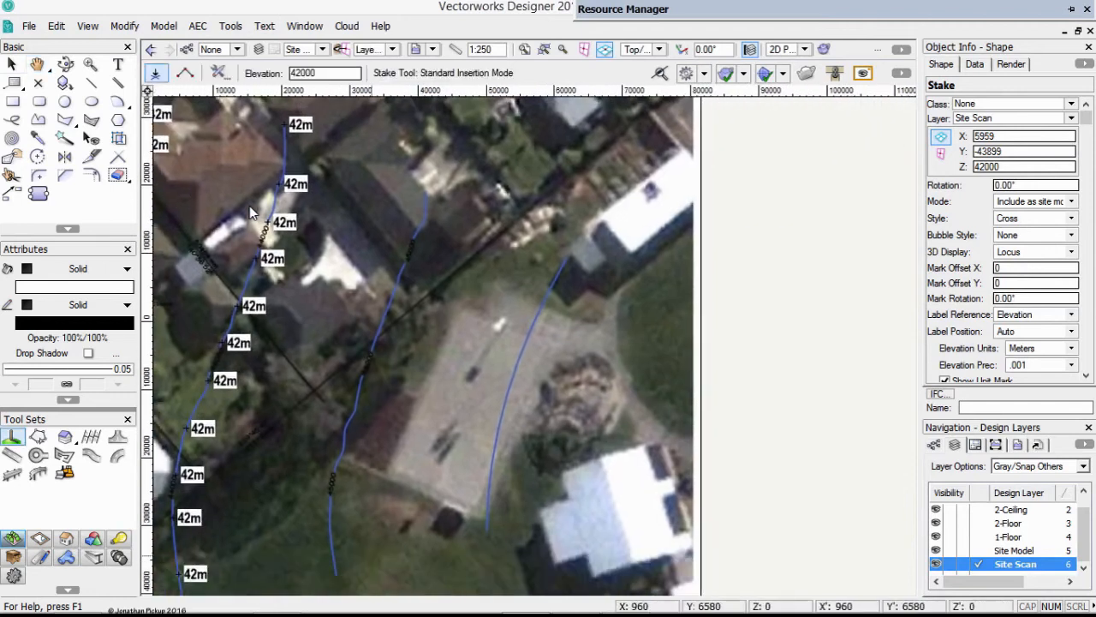
click(335, 575)
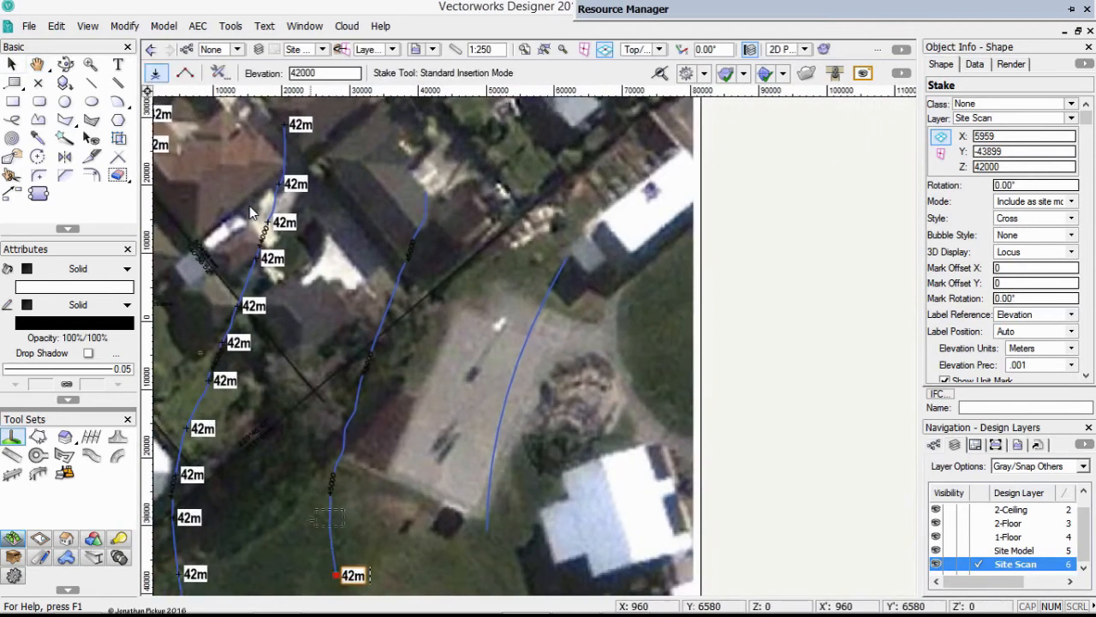
click(330, 523)
click(335, 468)
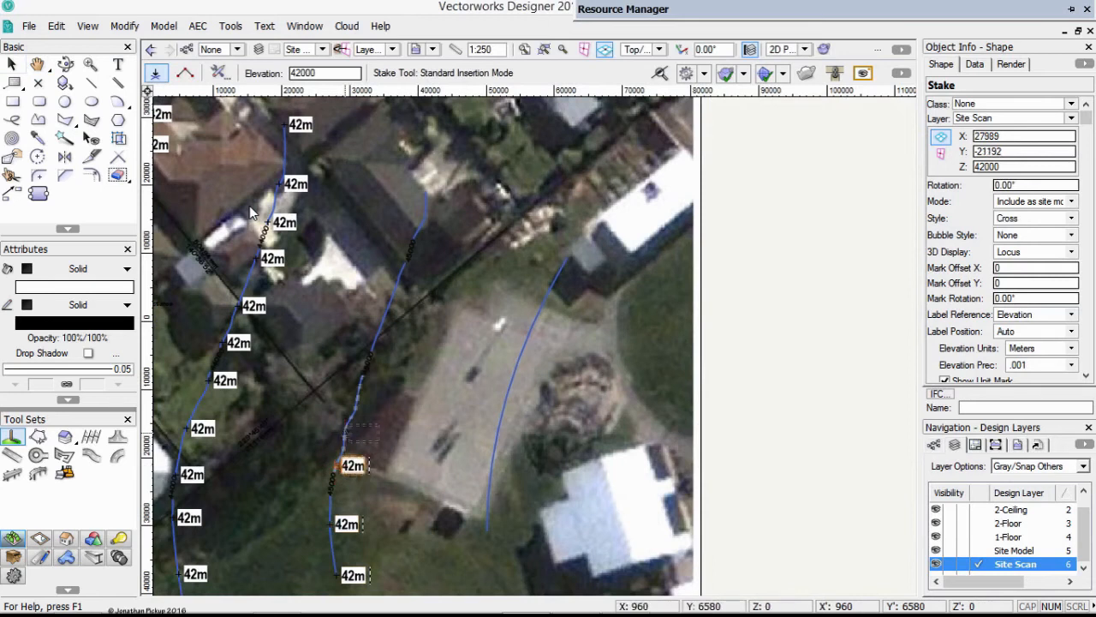
click(345, 433)
click(361, 382)
click(374, 349)
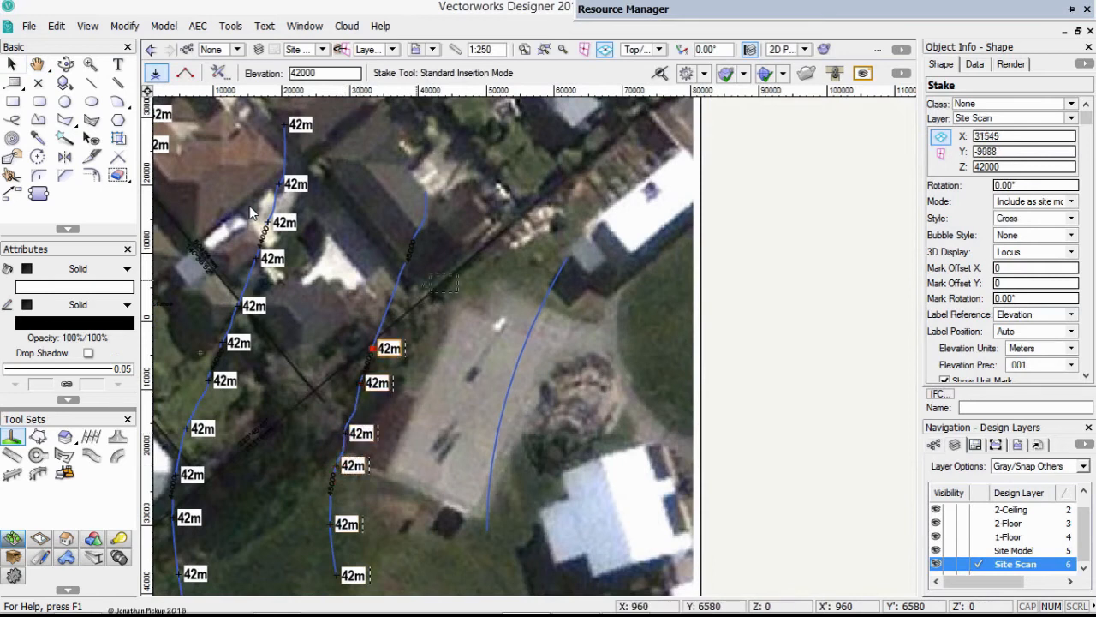
Step: Place five more 42m stakes up the remaining stretch of the 45000 contour, with the last one beyond its upper end
click(393, 301)
click(401, 272)
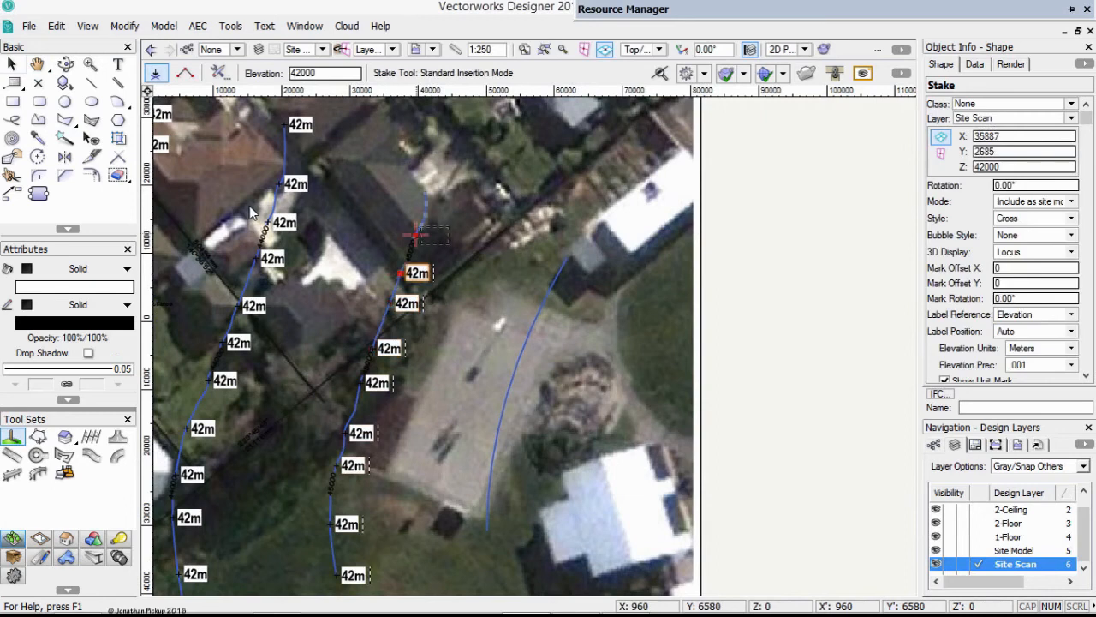
click(416, 234)
click(426, 209)
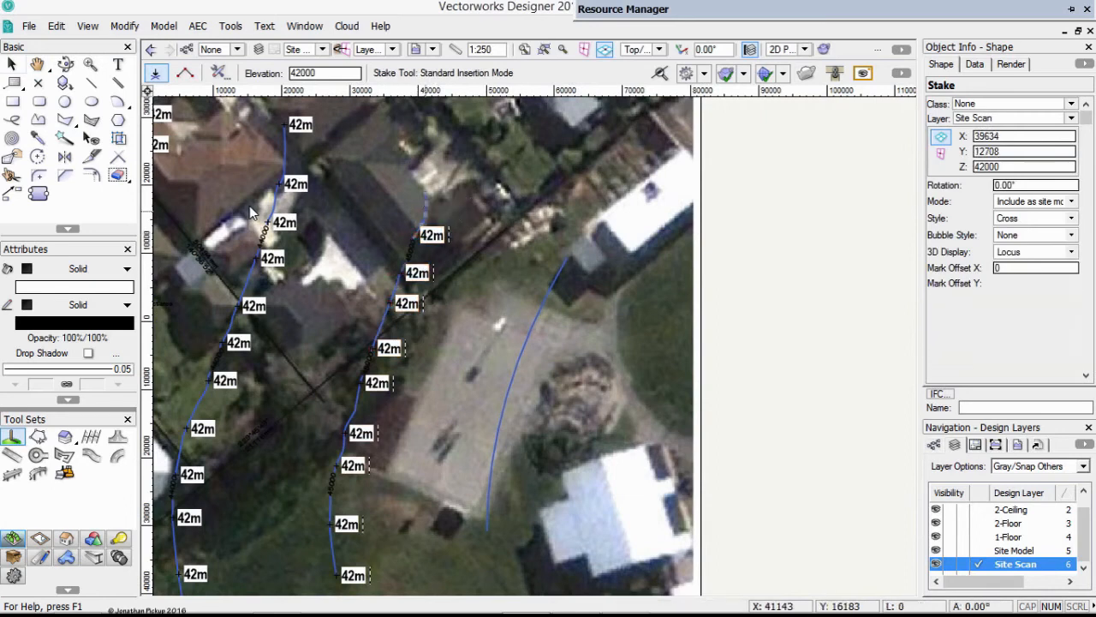
click(428, 150)
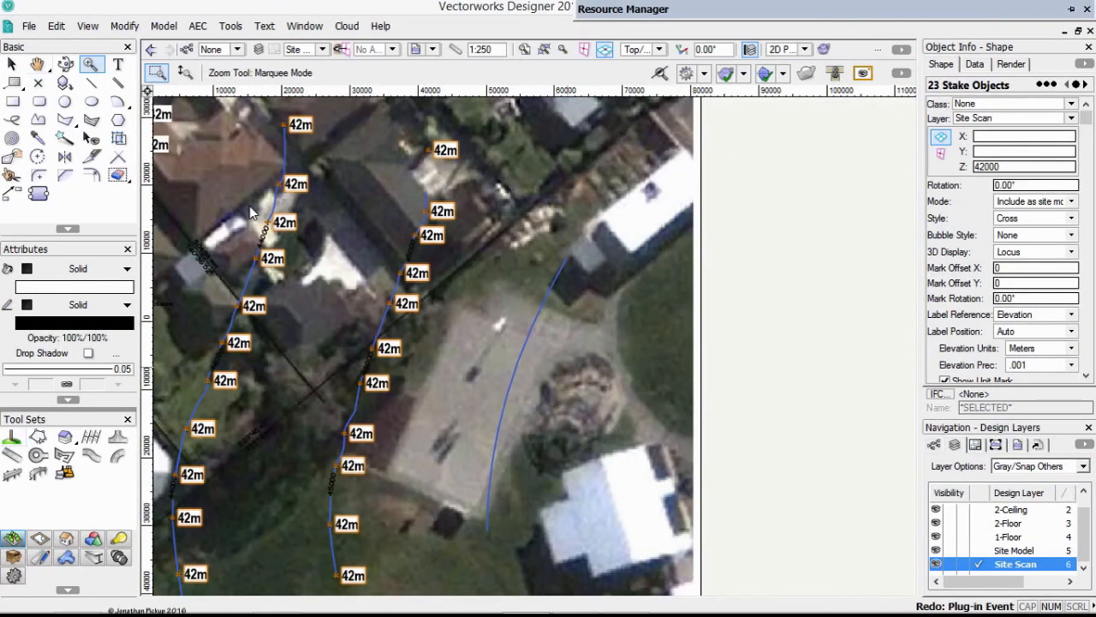
Step: Set the elevation of the seven lower stakes on the 43000 contour and the five lower stakes on the 44000 contour to 43000
middle_drag(249, 212, 346, 157)
scroll(250, 213, up, 1)
scroll(249, 213, down, 3)
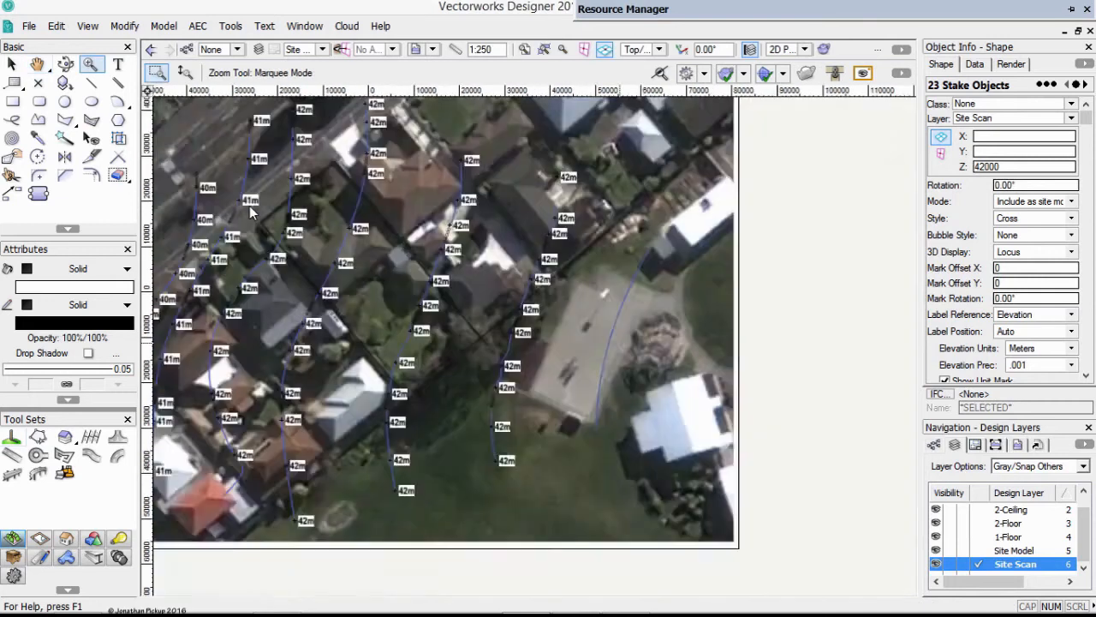
scroll(251, 212, up, 2)
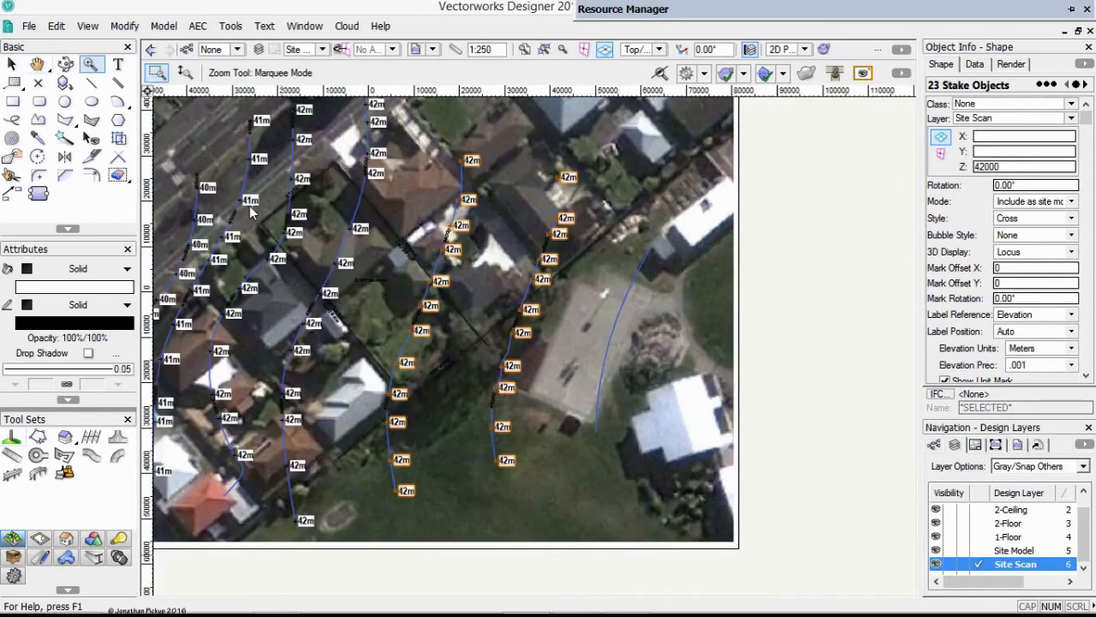
key(x)
drag(285, 564, 448, 297)
drag(267, 569, 426, 264)
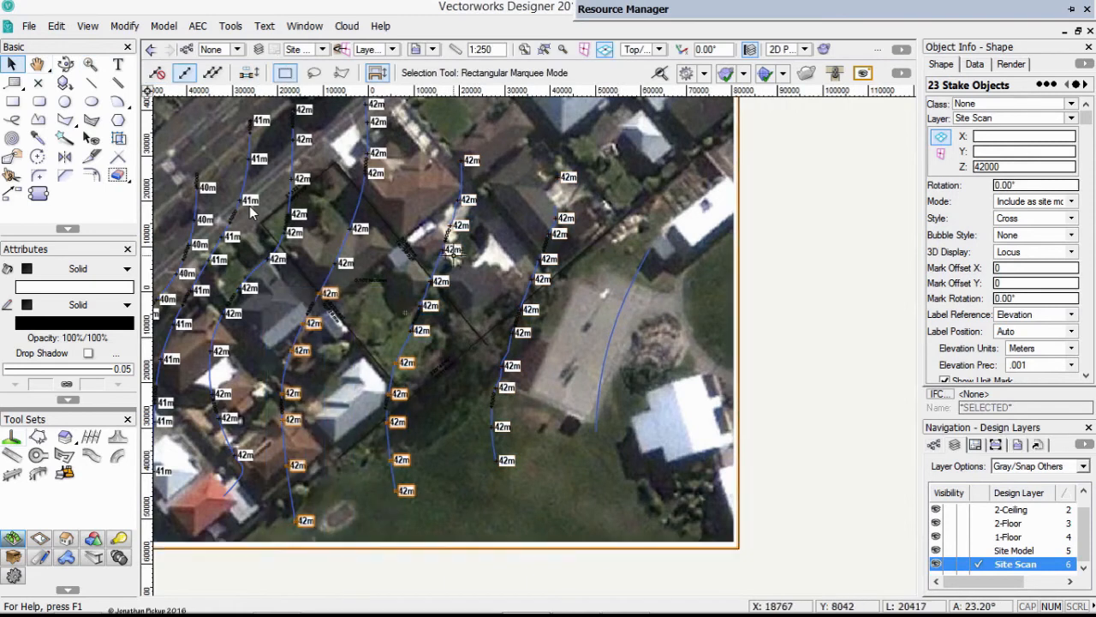
drag(1001, 167, 973, 167)
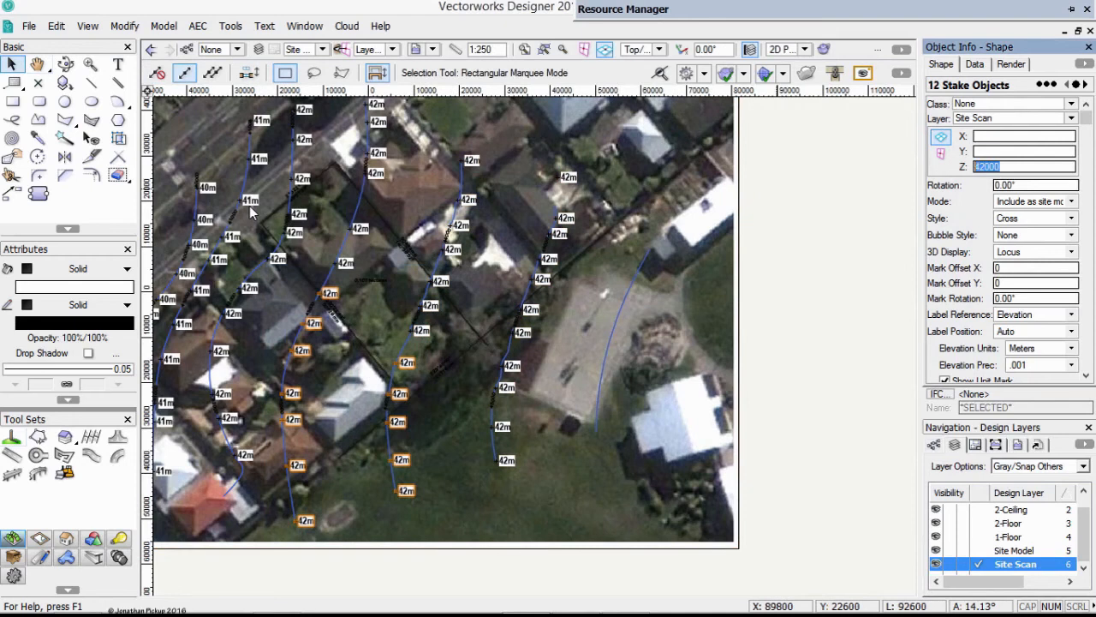
text(43)
key(Return)
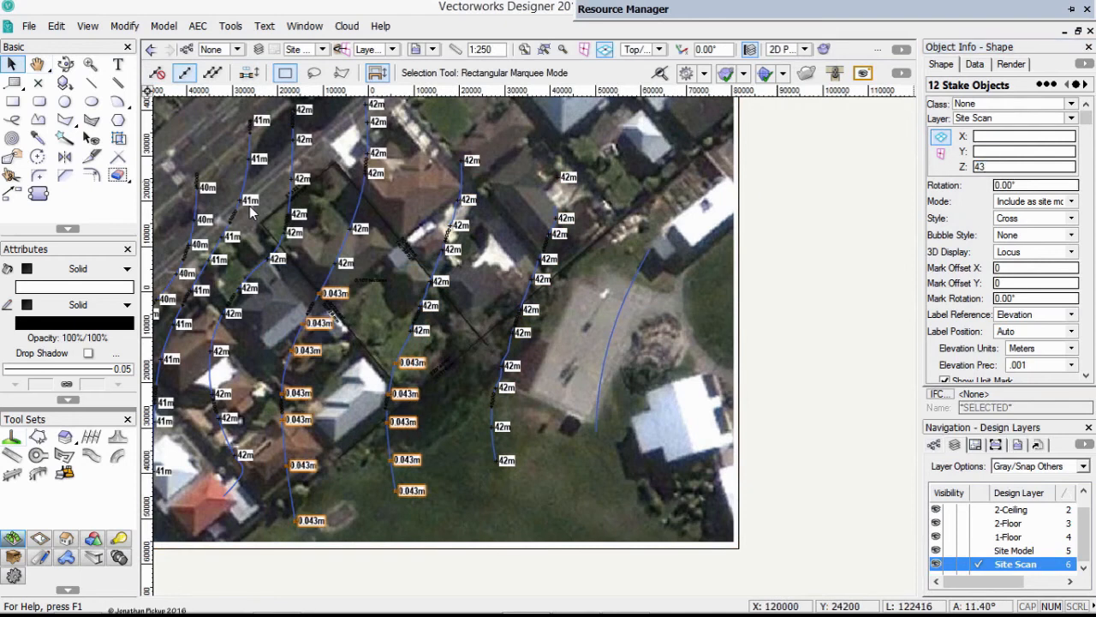
text(000)
key(Return)
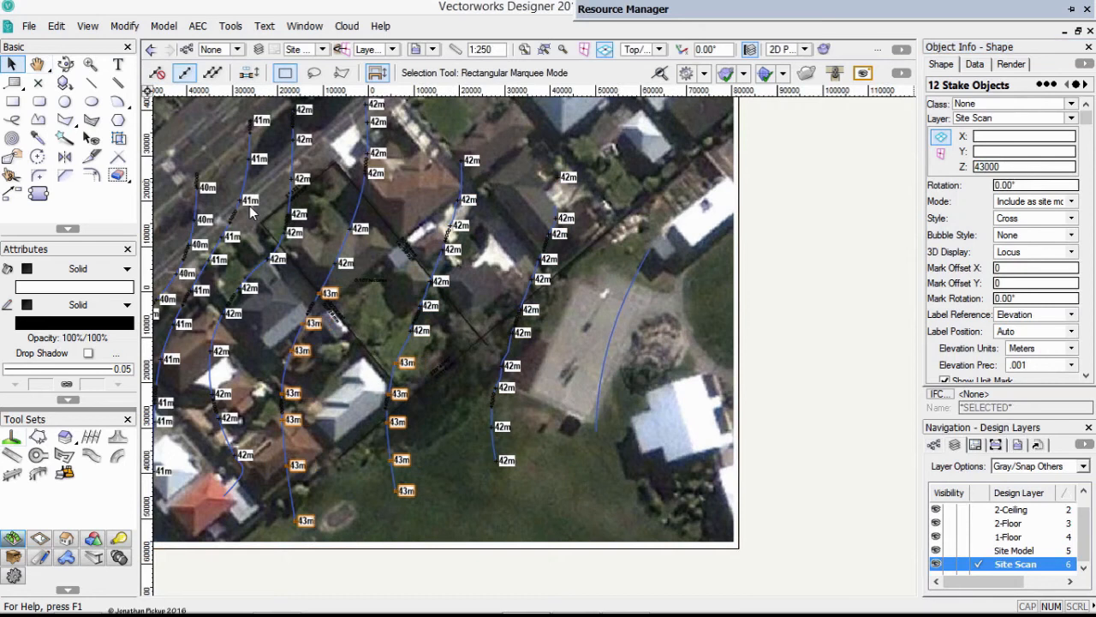
Step: Set the elevation of the six upper stakes on the 43000 contour to 43000
middle_drag(399, 300, 430, 384)
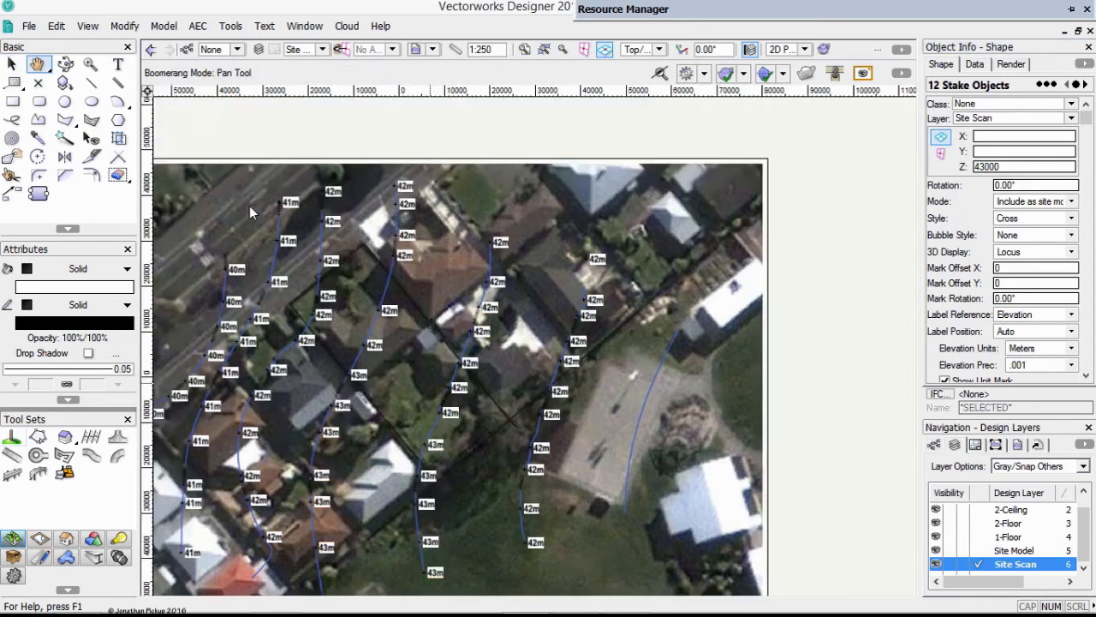
drag(447, 144, 353, 358)
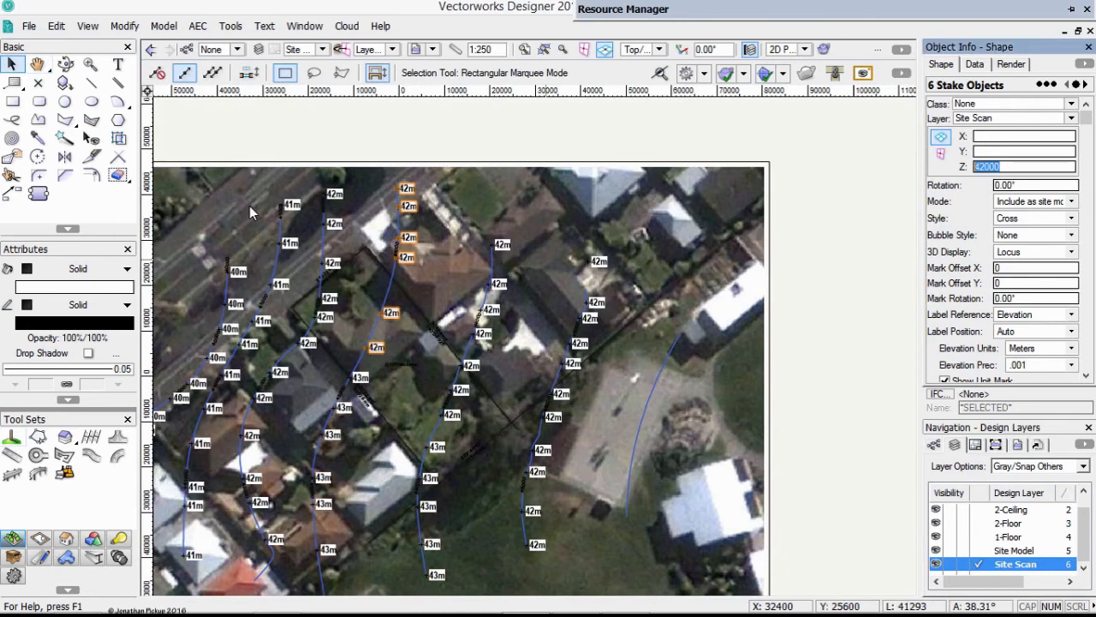
text(43000)
key(Return)
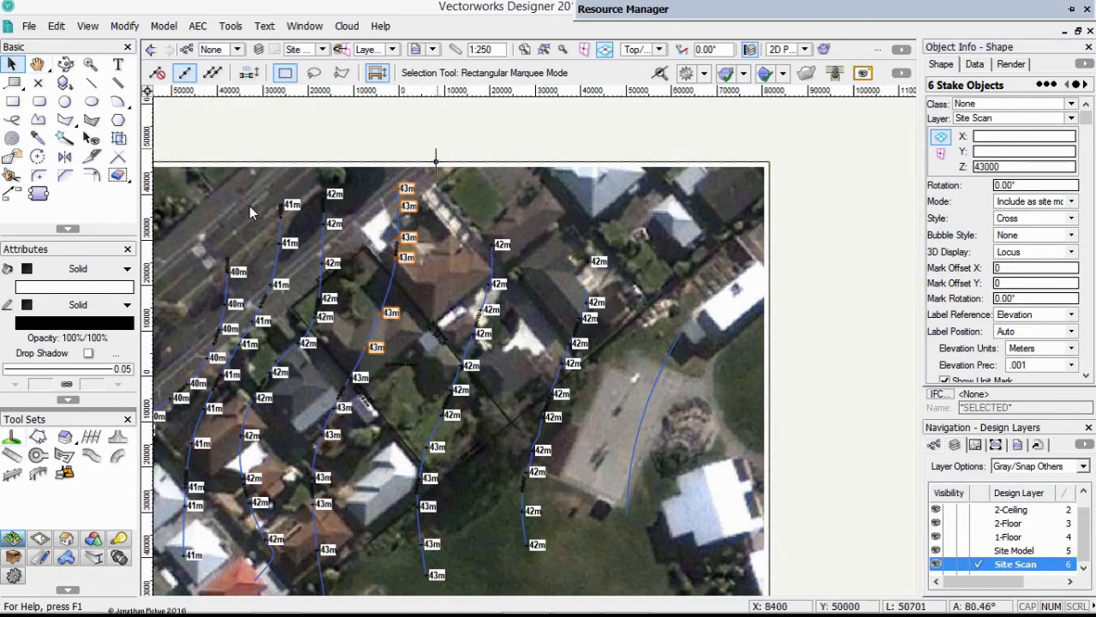
Step: Set the elevation of all twelve stakes on the 44000 contour to 44m
drag(431, 143, 523, 490)
middle_drag(523, 492, 551, 313)
scroll(551, 314, up, 1)
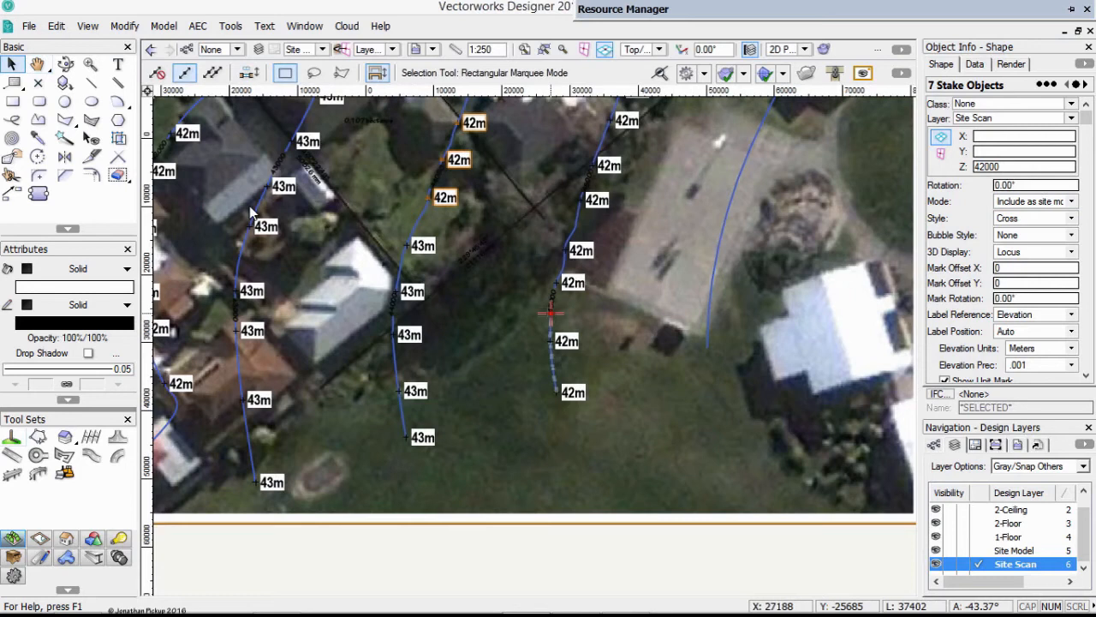
drag(359, 321, 455, 567)
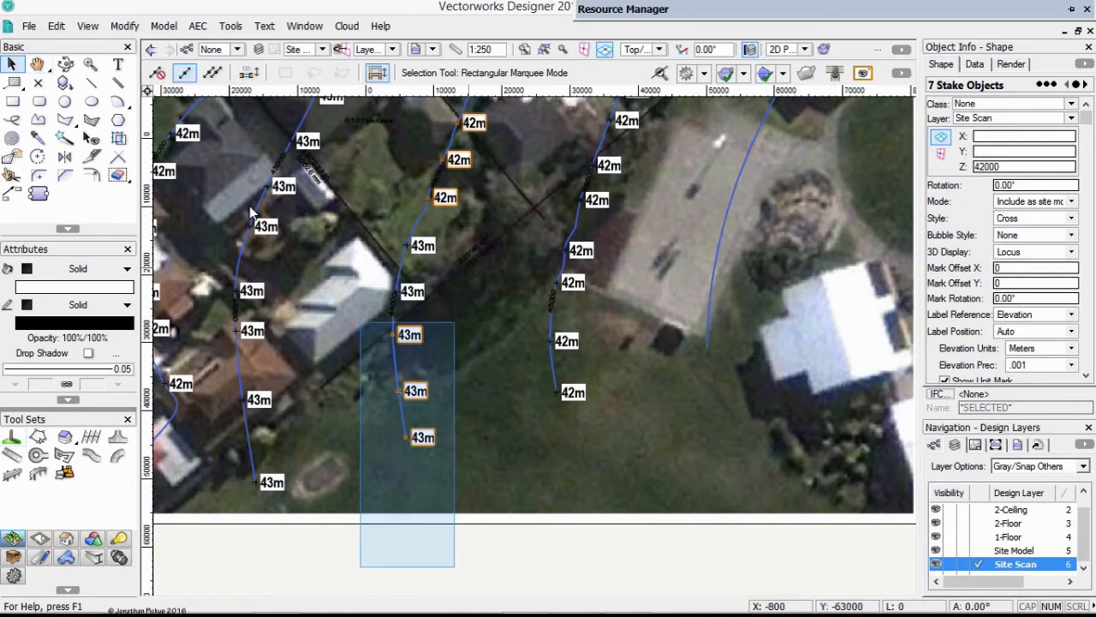
shift+drag(455, 322, 487, 216)
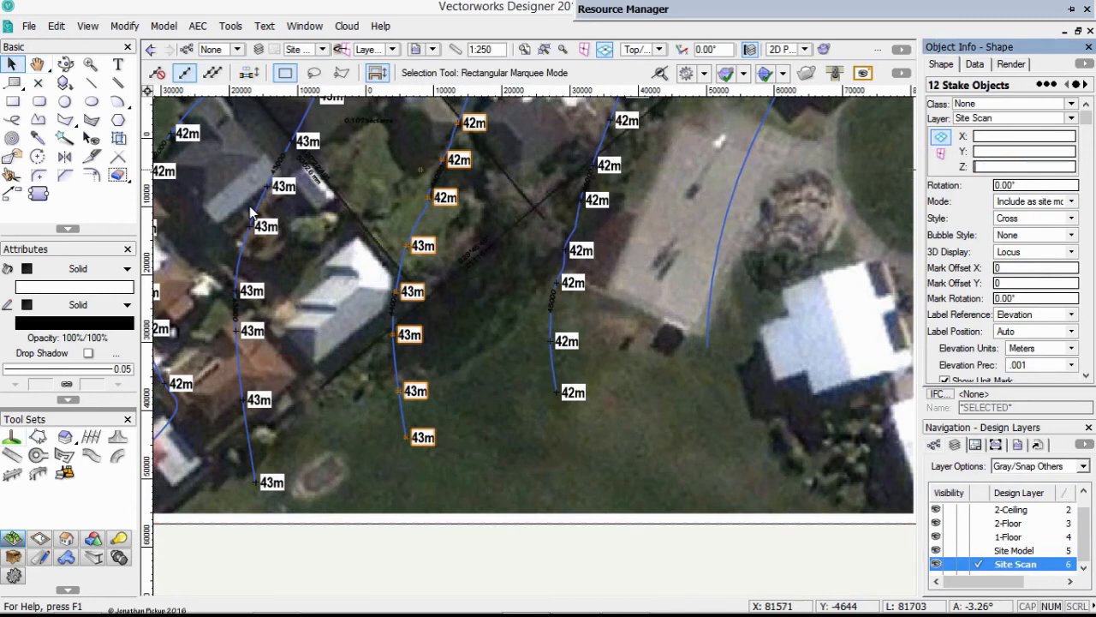
text(44m)
key(Return)
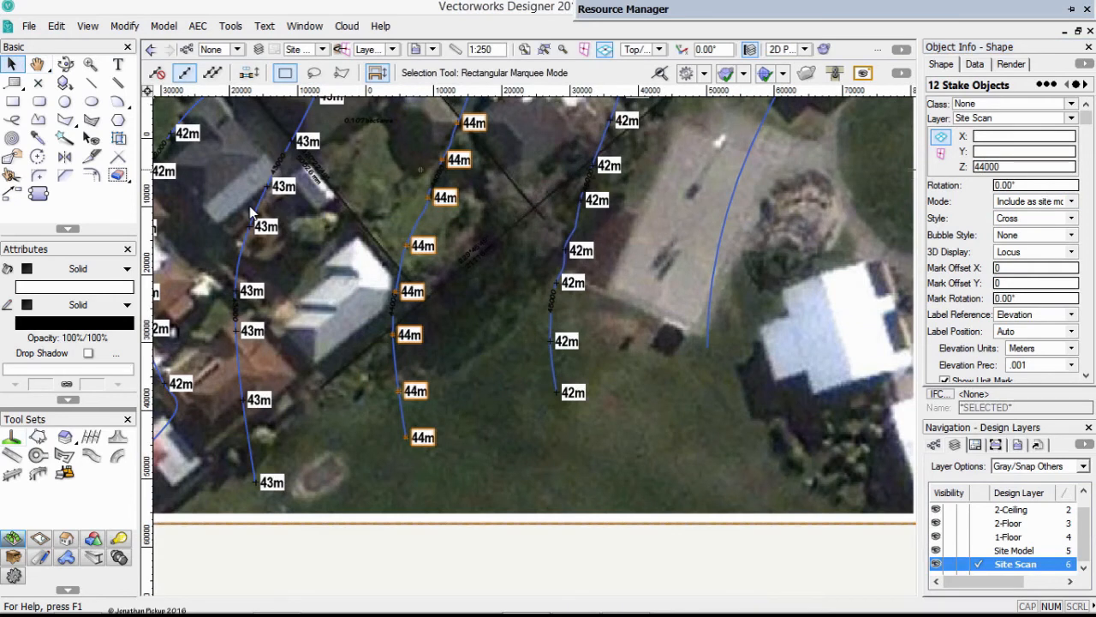
Step: Set the elevation of the six lower stakes on the 45000 contour to 45m
drag(511, 561, 769, 111)
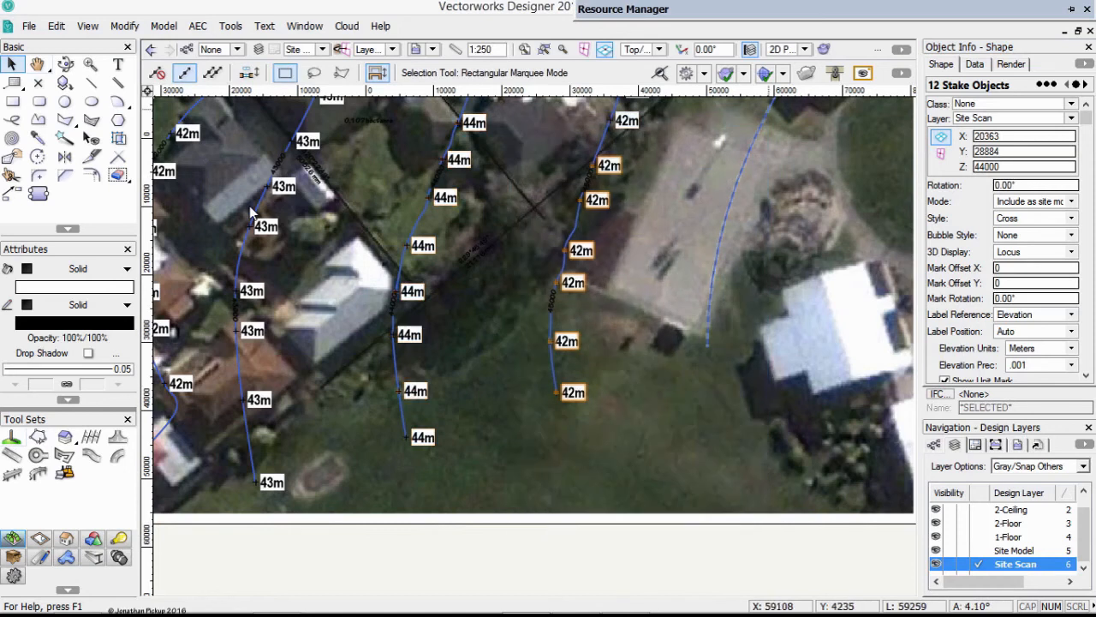
double_click(988, 167)
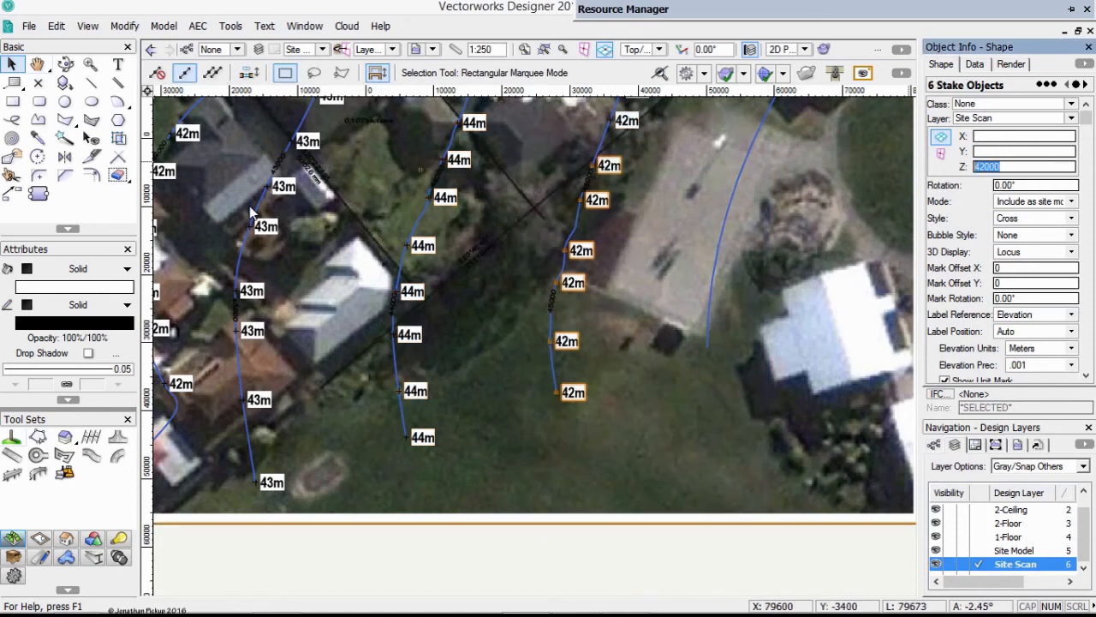
text(45m)
key(Return)
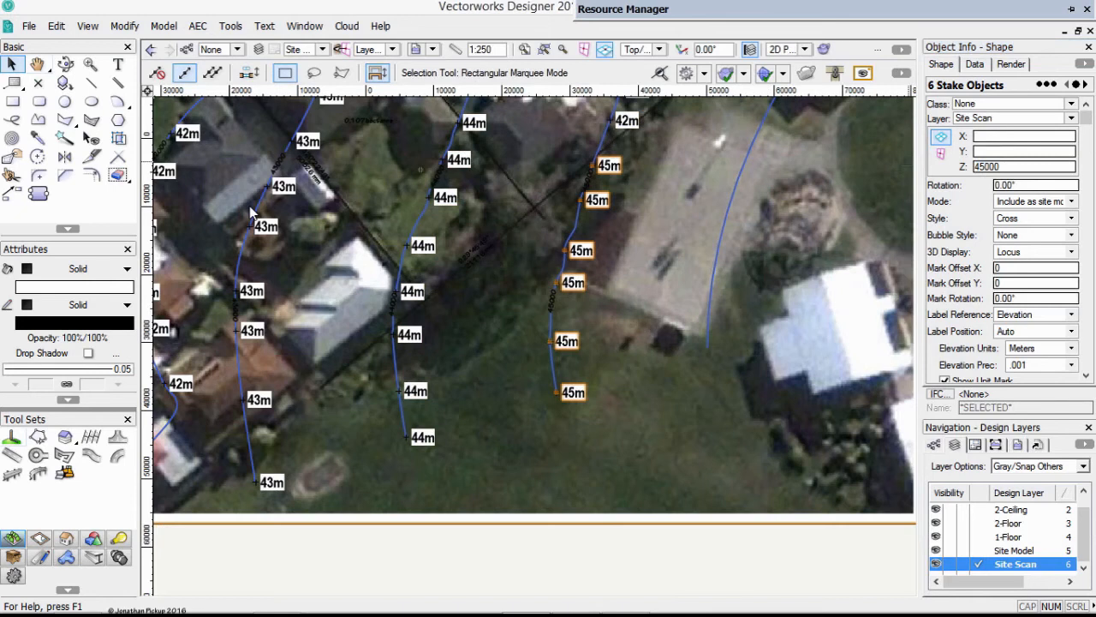
Step: Set the elevation of the five upper stakes on the 45000 contour to 45000
middle_drag(685, 201, 572, 490)
scroll(572, 491, down, 1)
mouse_move(763, 183)
mouse_down()
mouse_move(488, 583)
mouse_move(499, 451)
mouse_up()
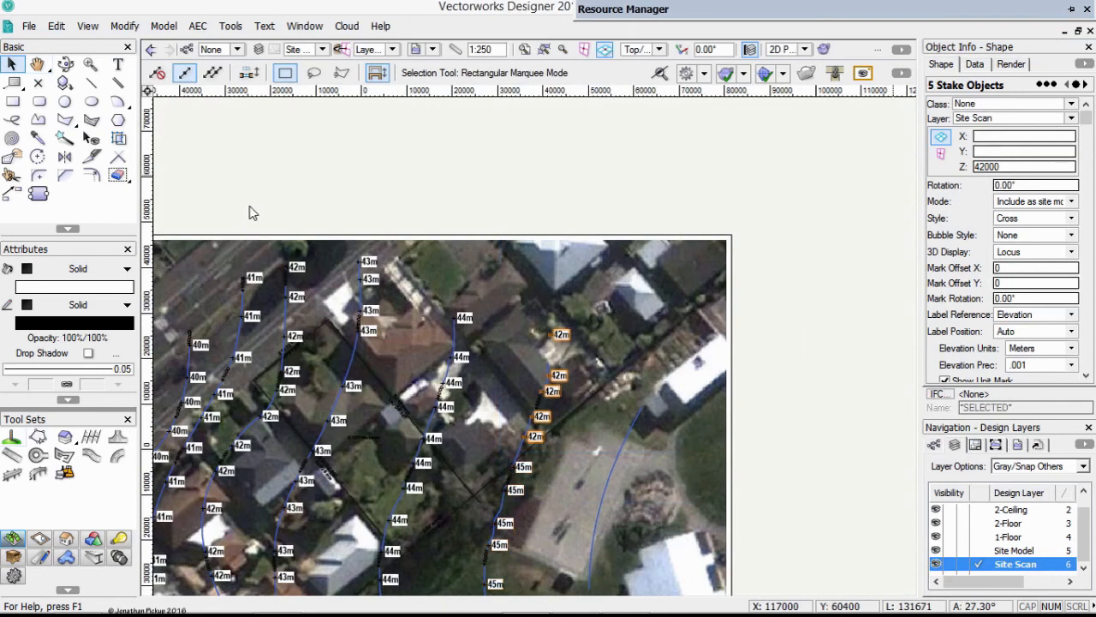
drag(1012, 167, 971, 167)
text(45000)
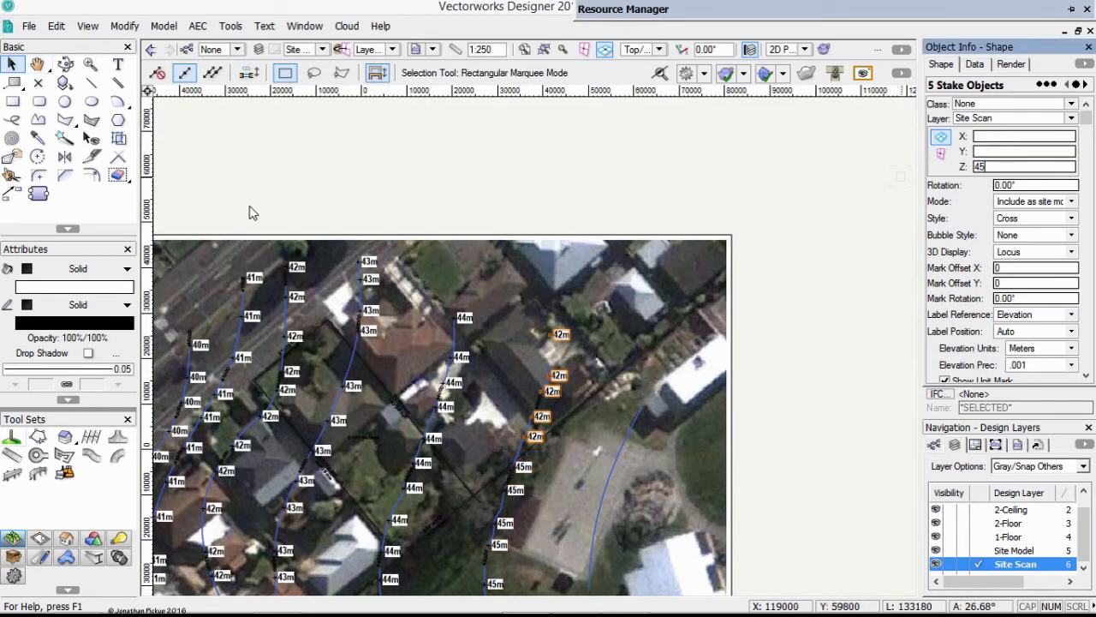
key(Return)
scroll(253, 213, down, 3)
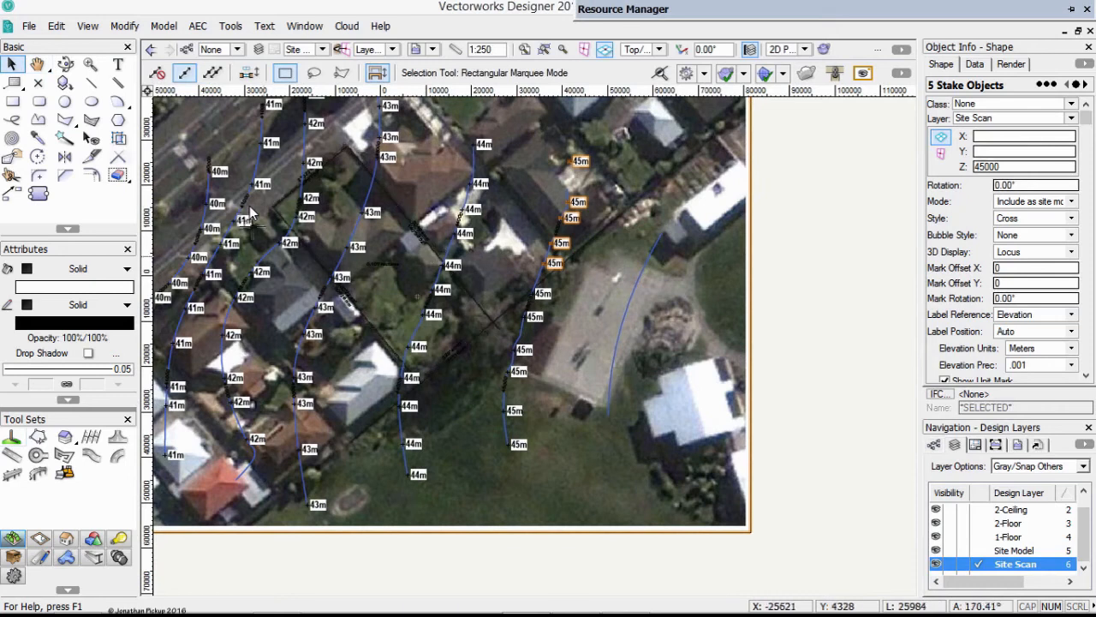
Step: Place five 46m stakes along the unlabelled contour across the paved court, from its upper end to its lower endpoint
click(11, 437)
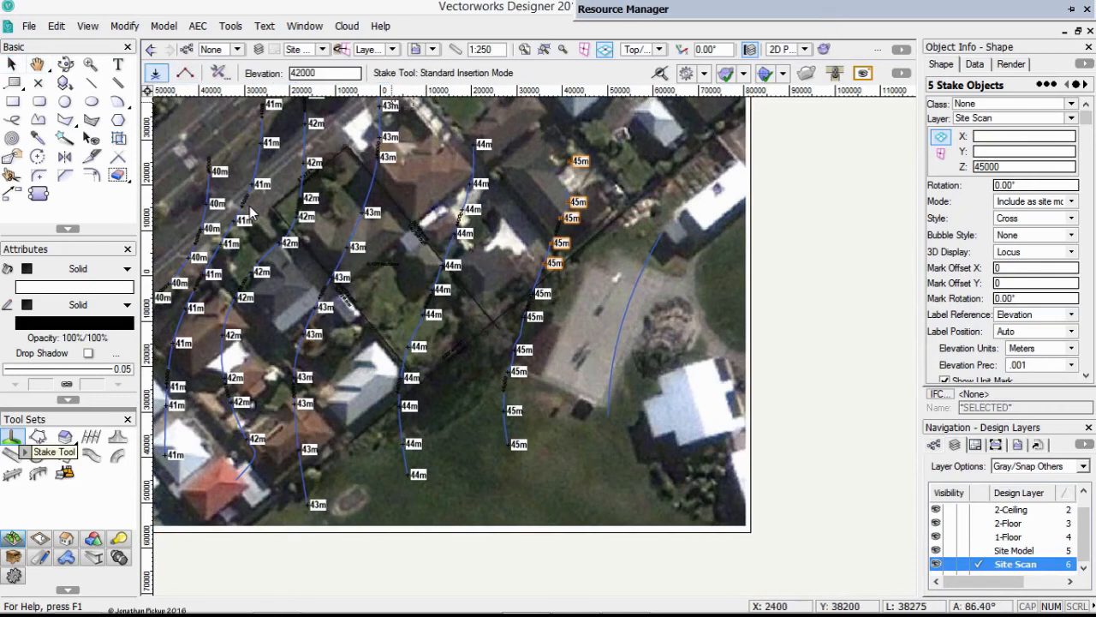
double_click(315, 74)
text(46m)
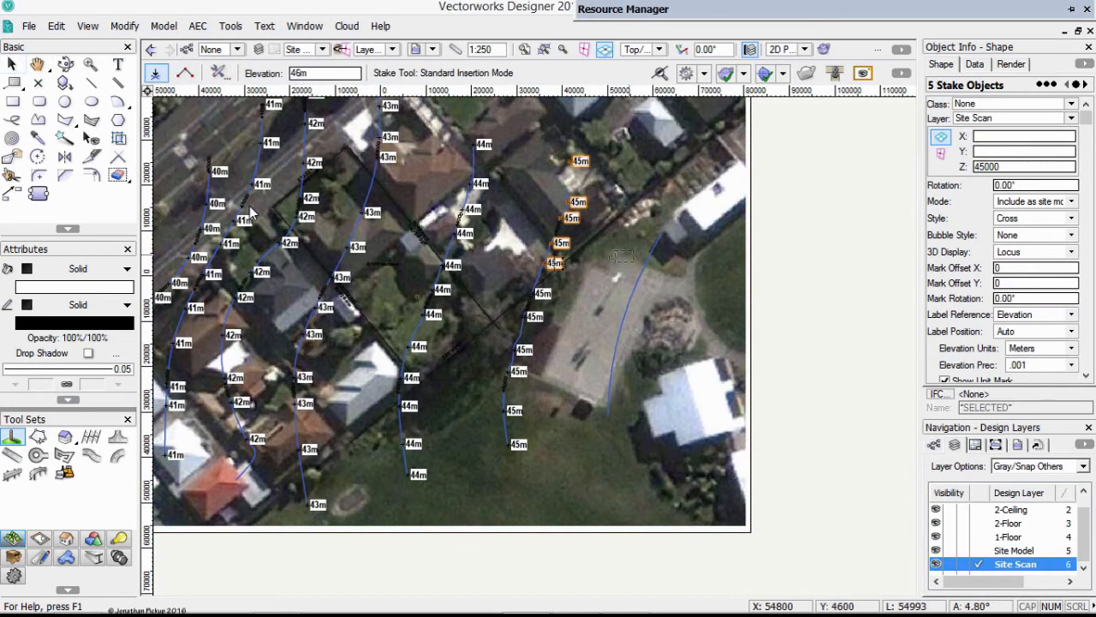
click(661, 234)
click(638, 280)
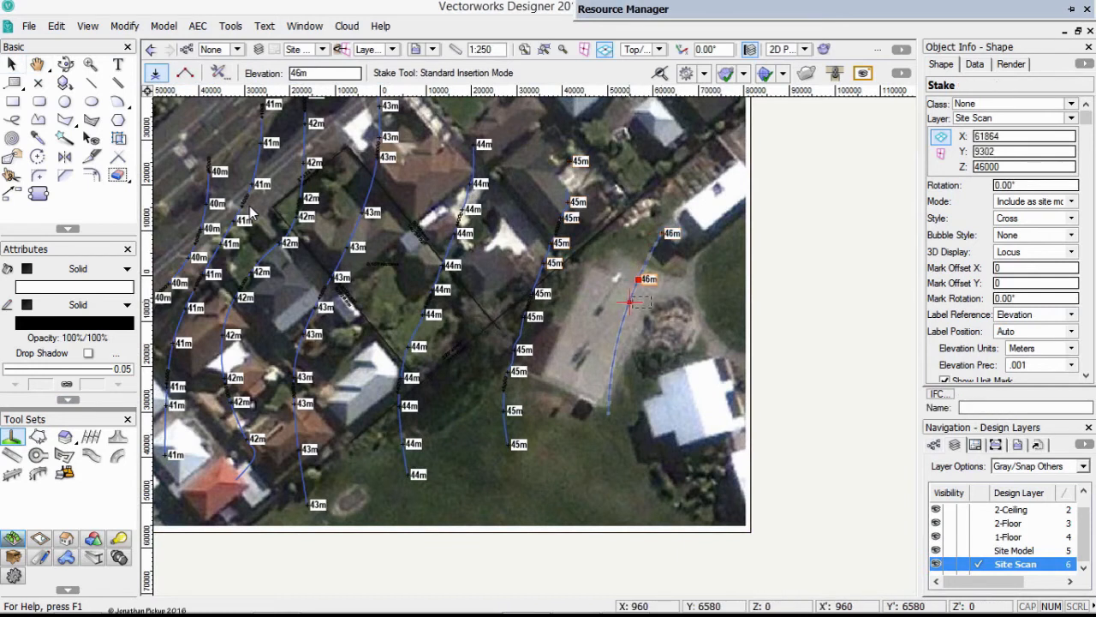
click(625, 325)
click(611, 370)
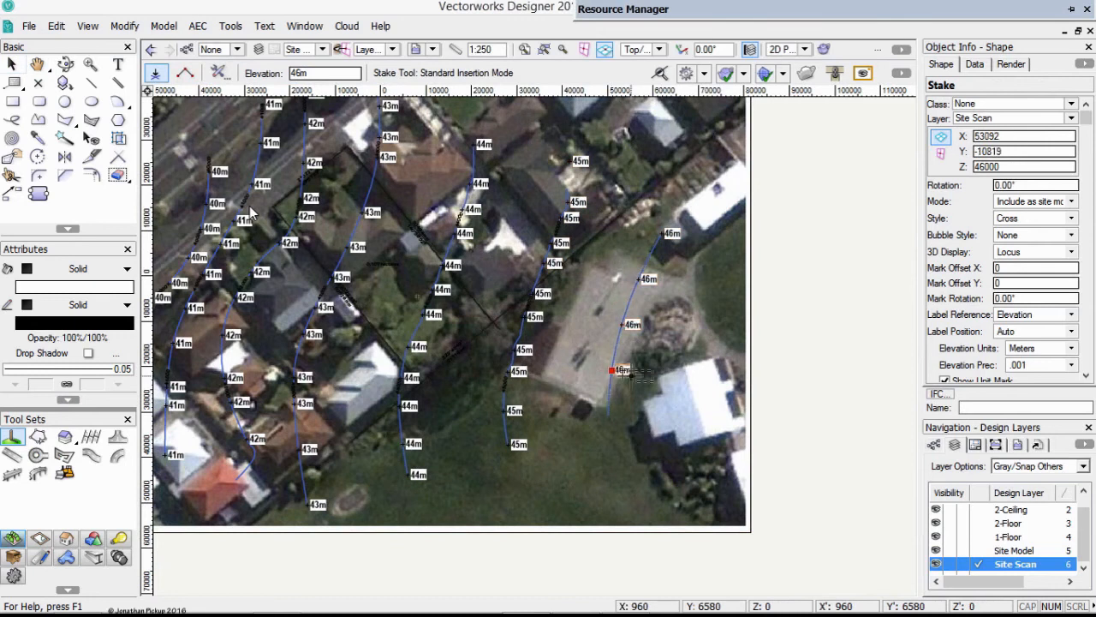
click(608, 414)
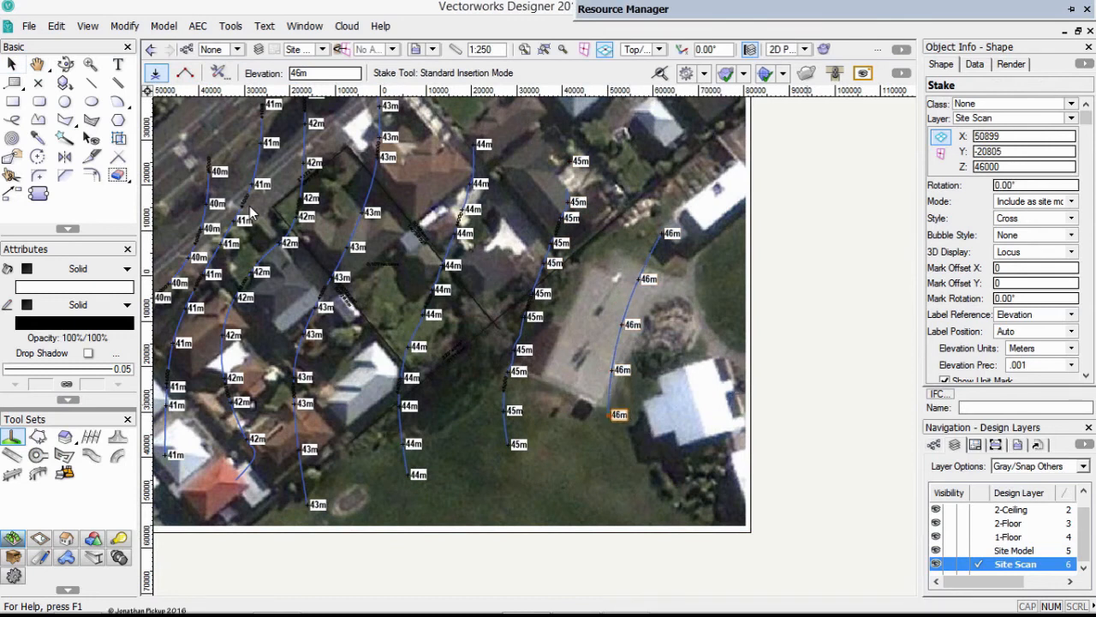
Step: Select all stakes on the site scan with the Select Similar tool, matching by object
key(c)
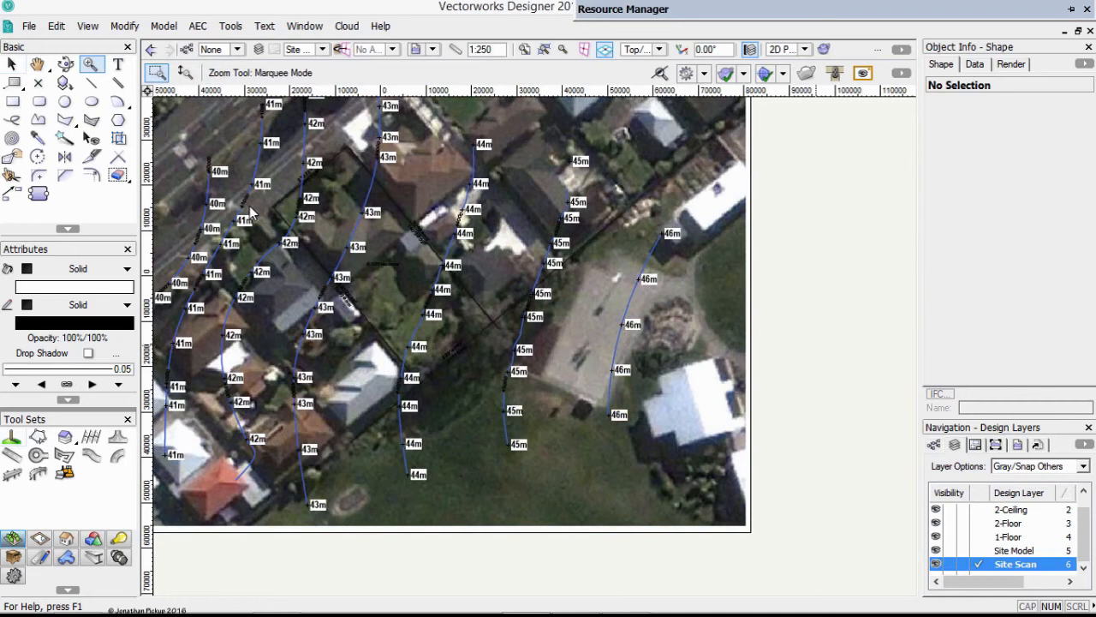
key(x)
mouse_move(520, 313)
middle_down()
mouse_move(549, 343)
mouse_move(657, 373)
middle_up()
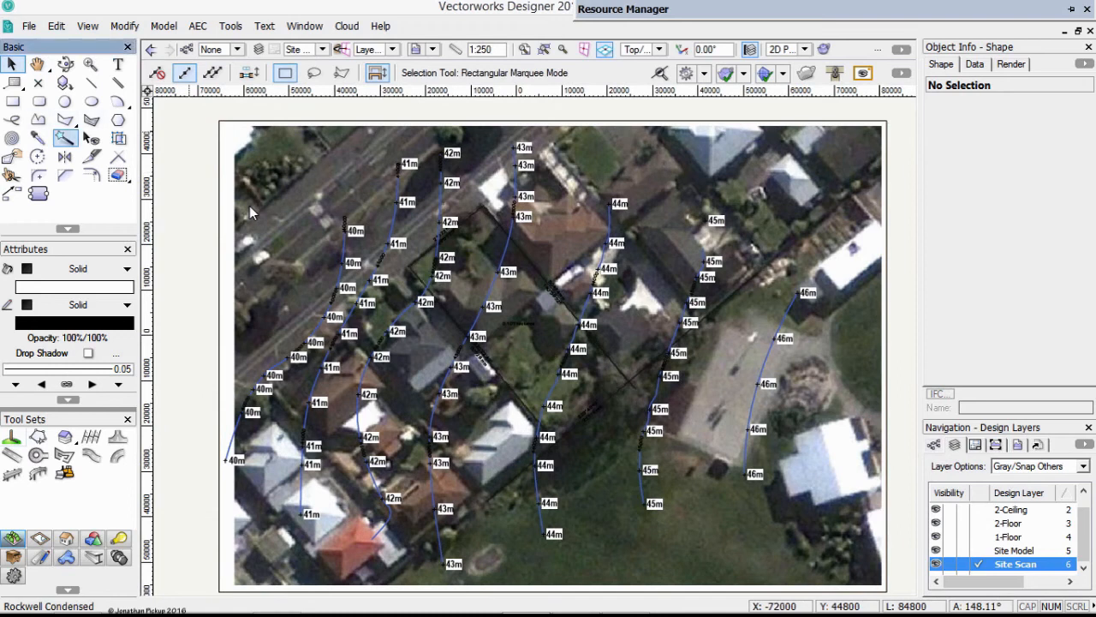
click(66, 137)
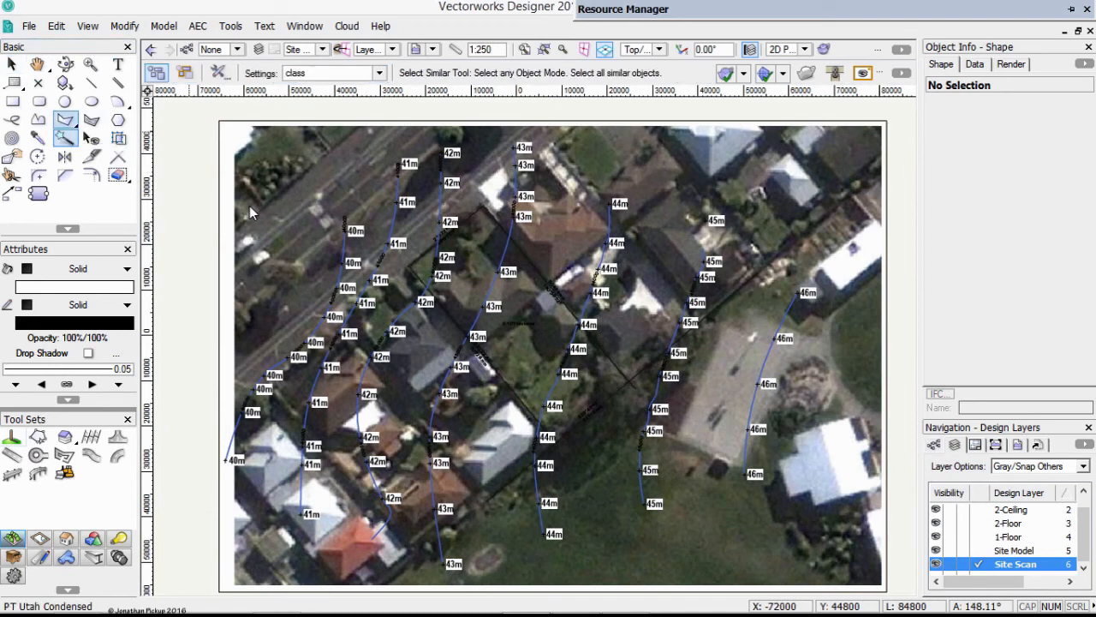
click(379, 73)
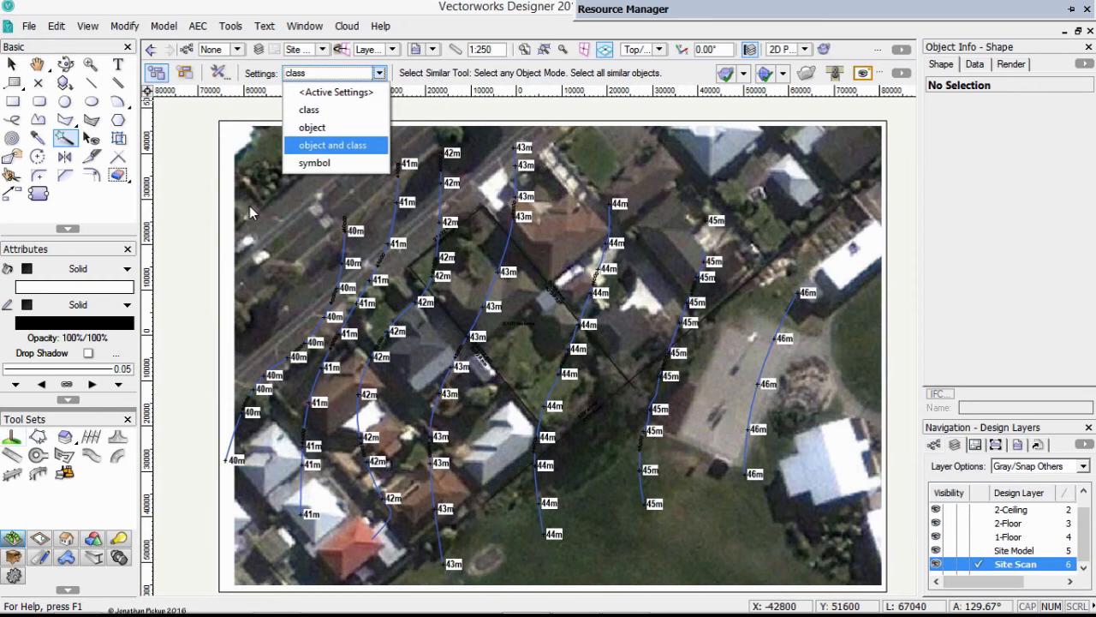
click(312, 126)
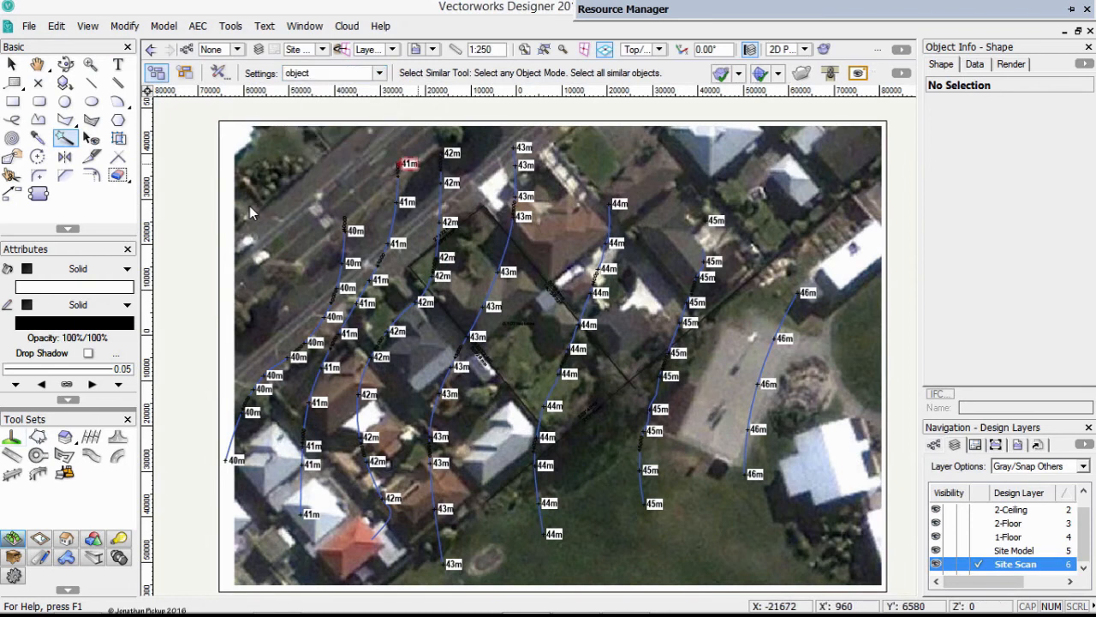
click(409, 166)
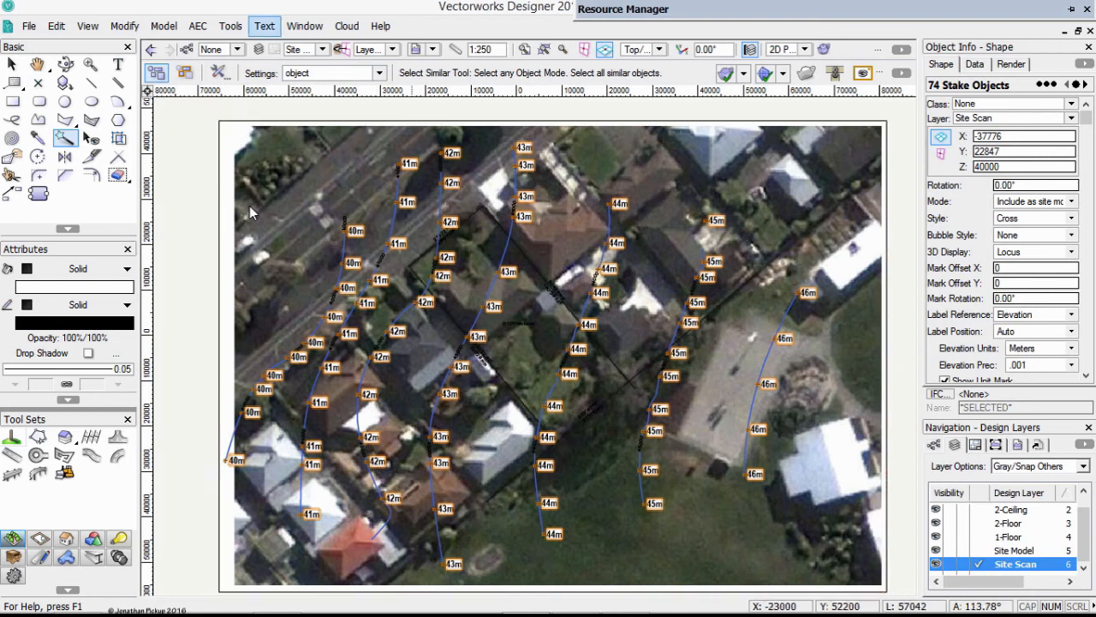
Step: Start creating a site model from the selected stakes with the Create Site Model command
key(Left)
key(Left)
key(Down)
key(Down)
key(Down)
key(Down)
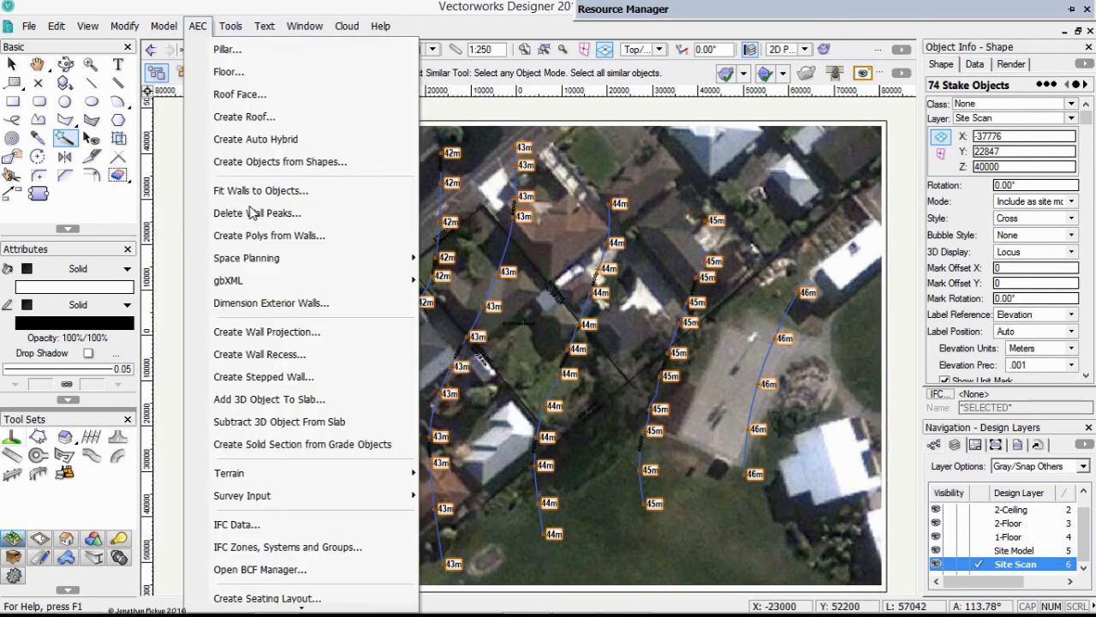
key(Down)
key(Down)
key(Down)
key(Down)
key(Down)
key(Down)
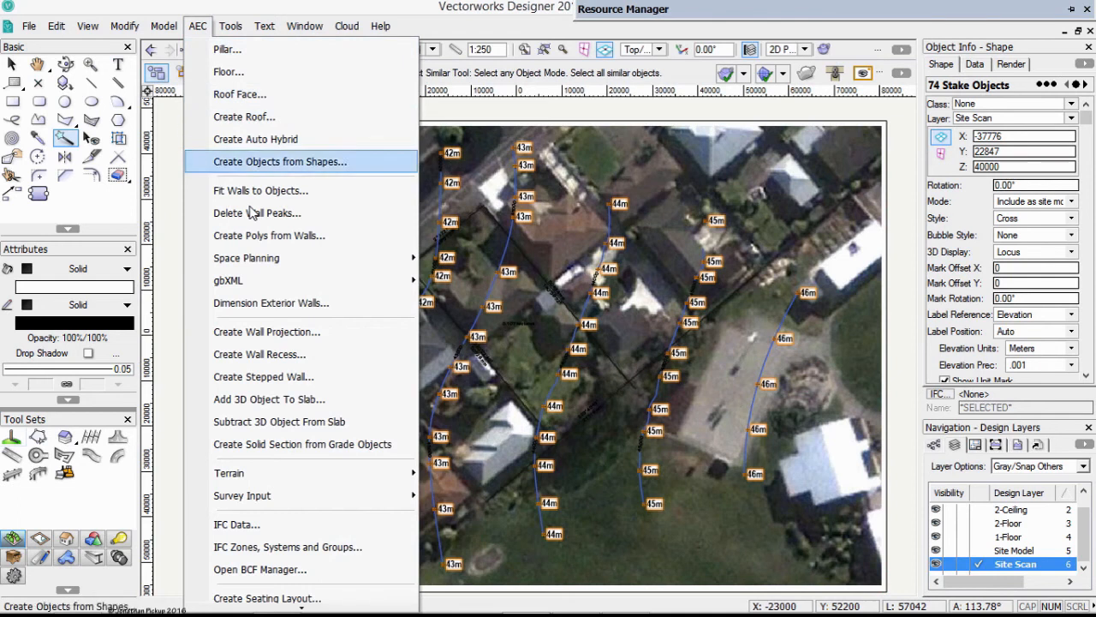
key(Up)
key(Down)
key(Down)
key(Down)
key(Down)
key(Down)
key(Down)
key(Down)
key(Down)
key(Down)
key(Down)
key(Down)
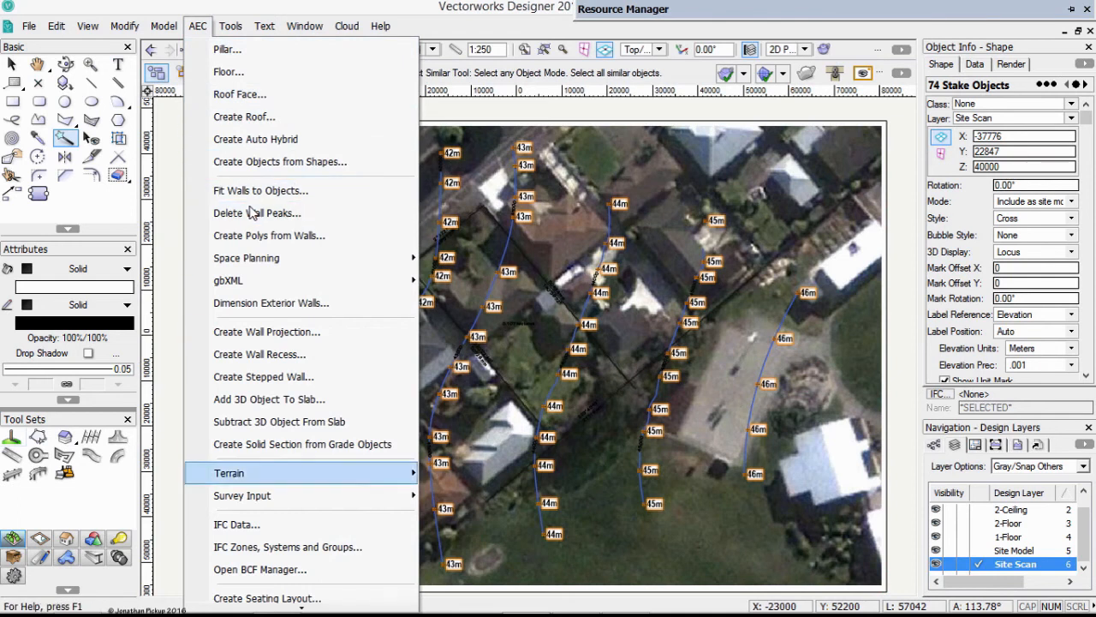
key(Right)
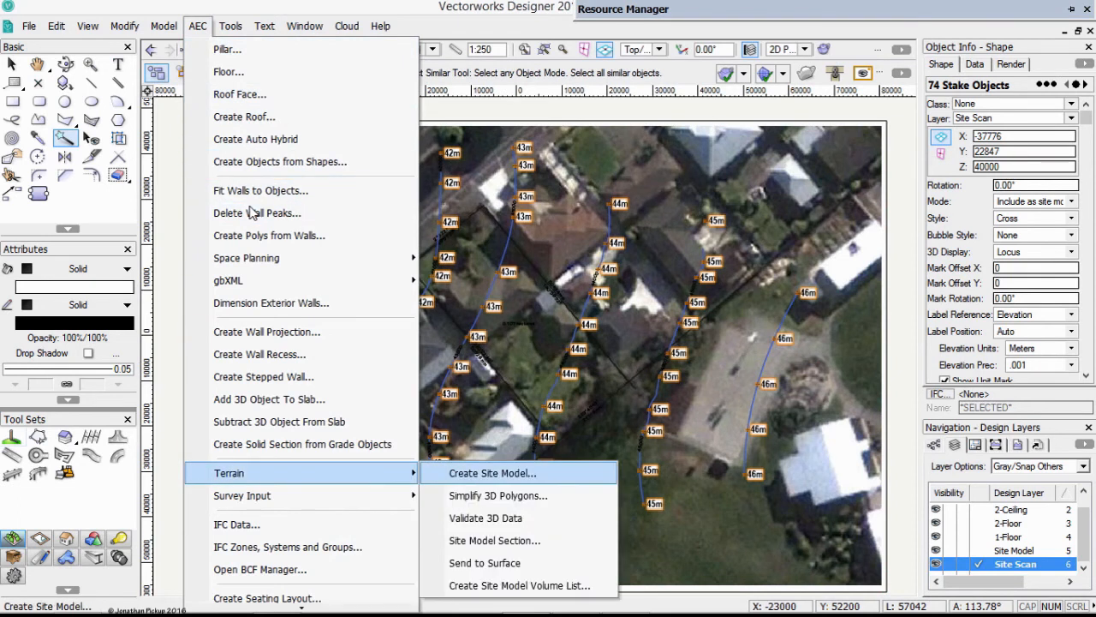
key(Left)
key(Down)
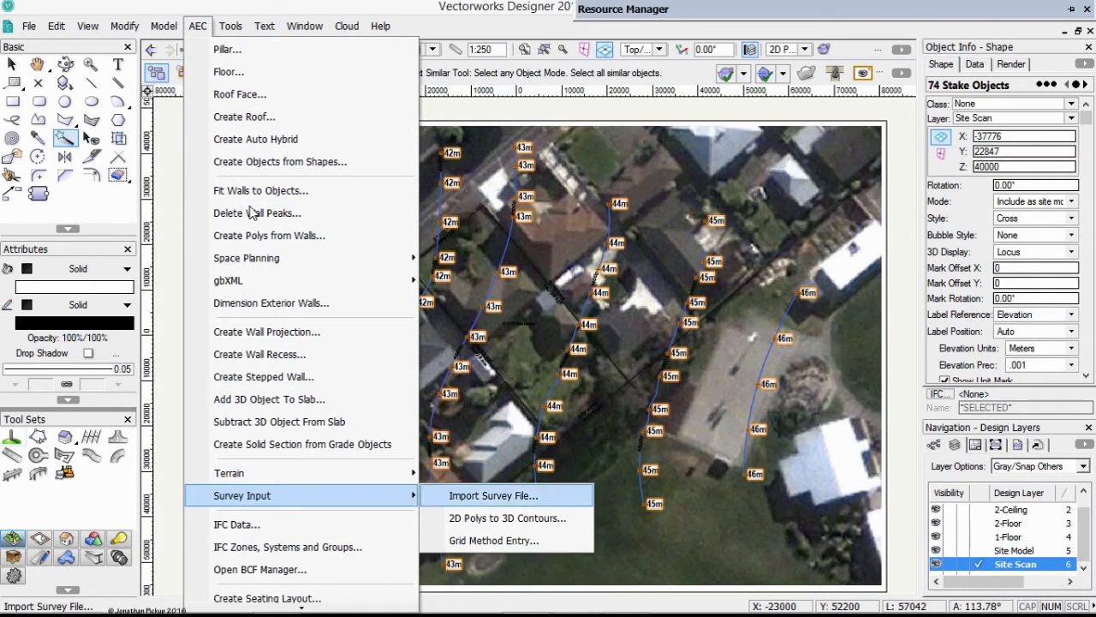
key(Down)
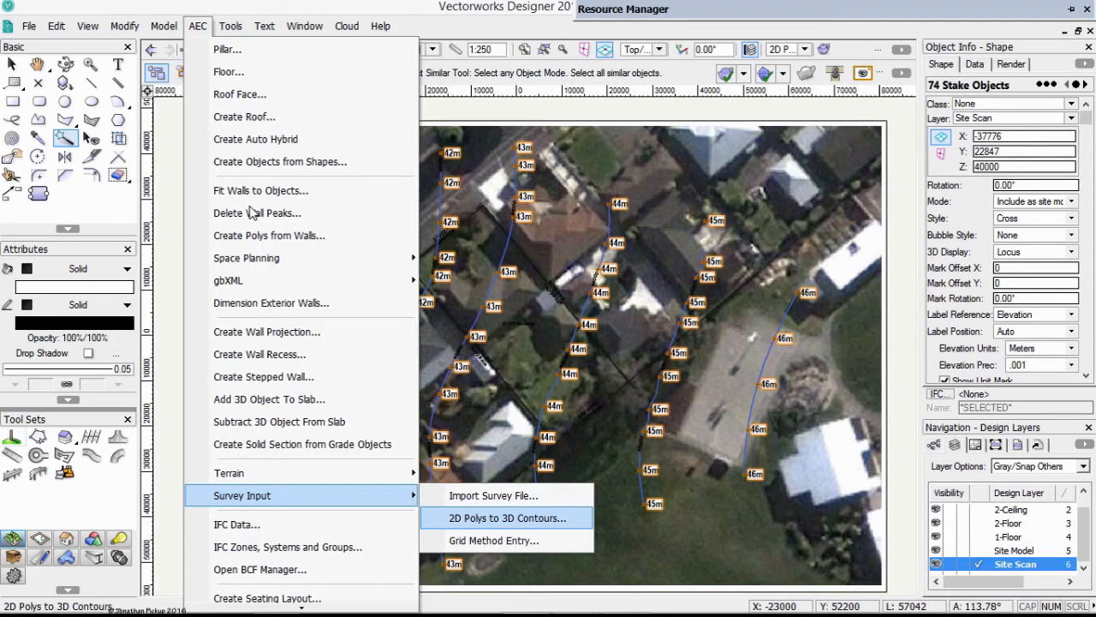
key(Left)
key(Up)
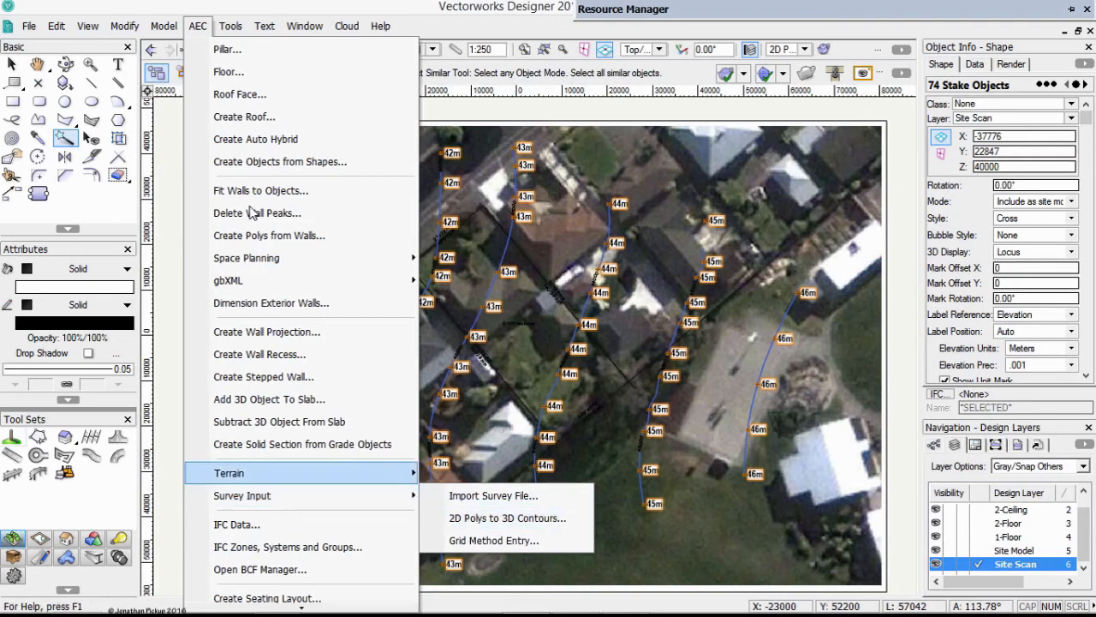
key(Right)
key(Return)
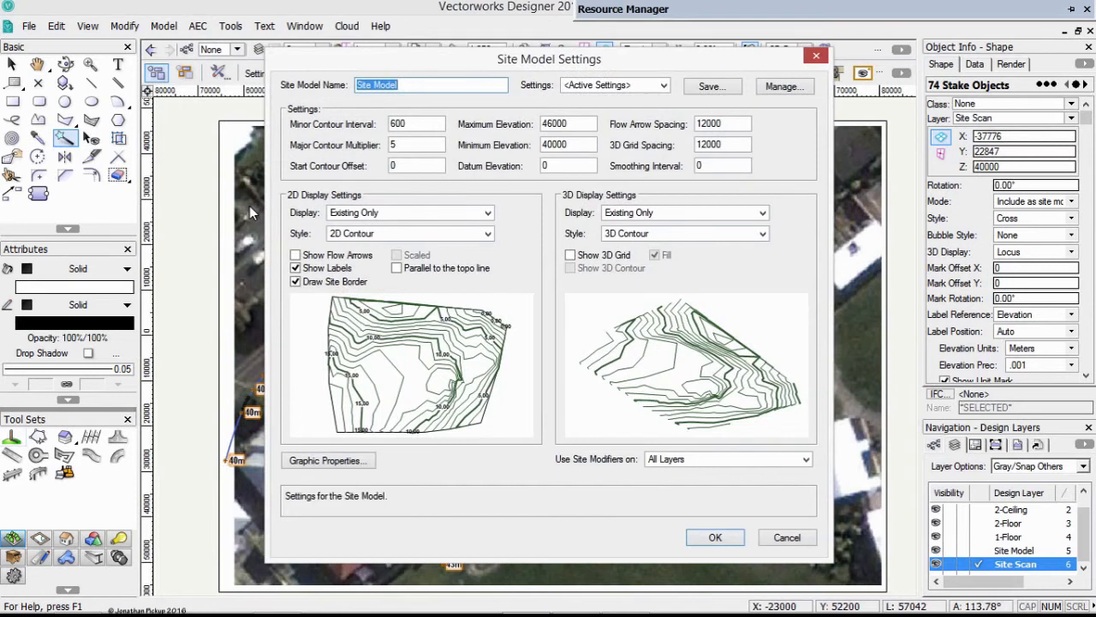
Step: Set the site model's minor contour interval to 250 and its major contour multiplier to 4
double_click(567, 124)
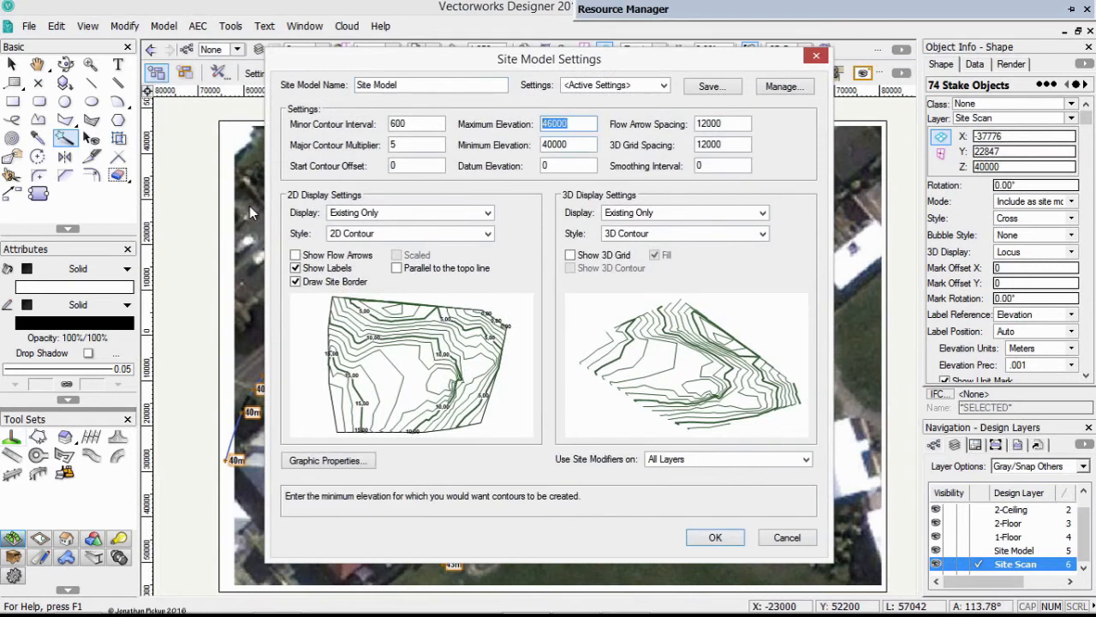
drag(570, 145, 541, 145)
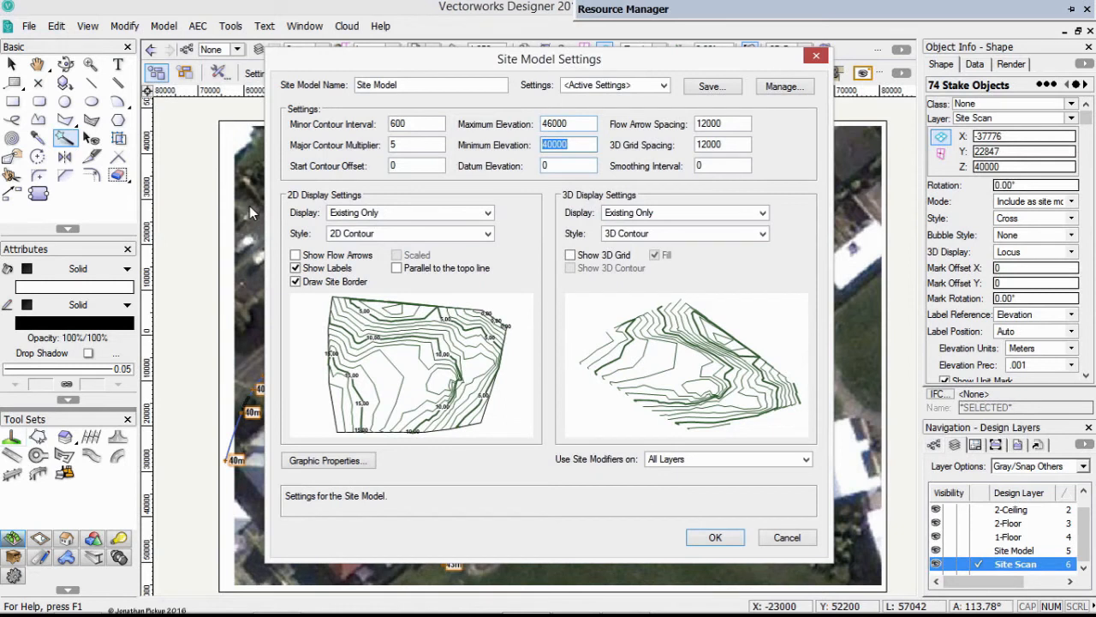
double_click(406, 125)
text(250)
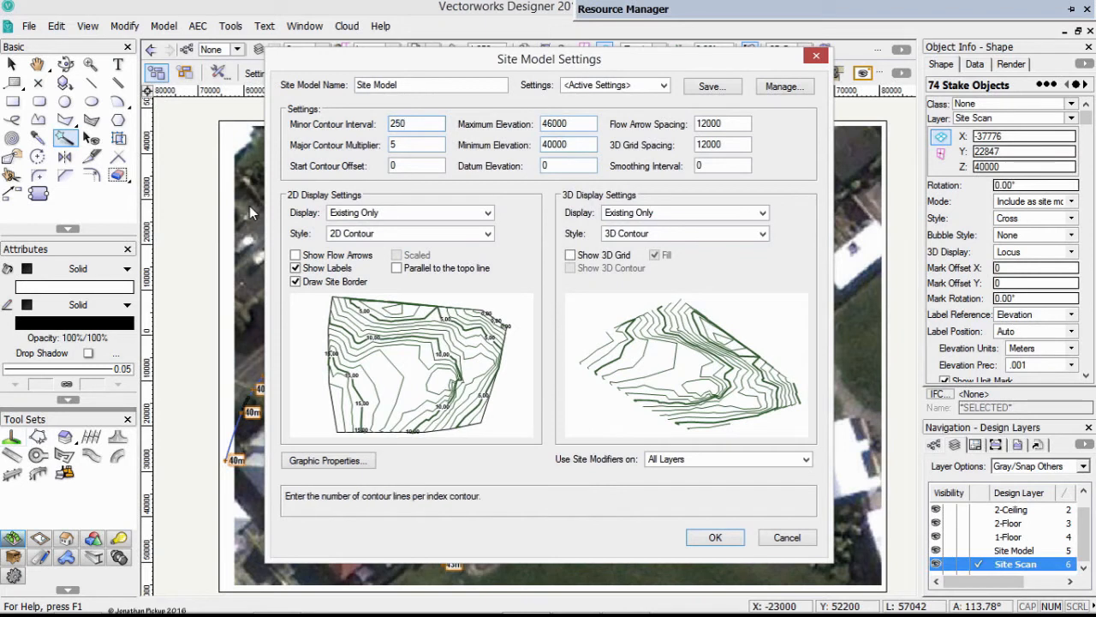
key(Tab)
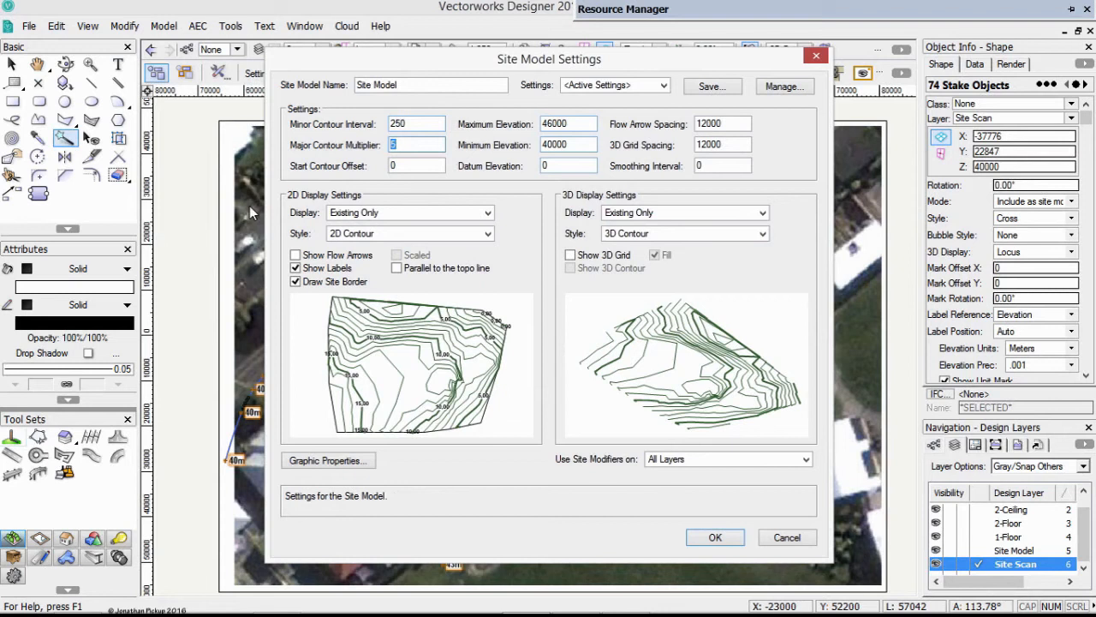
text(4)
key(shift+Tab)
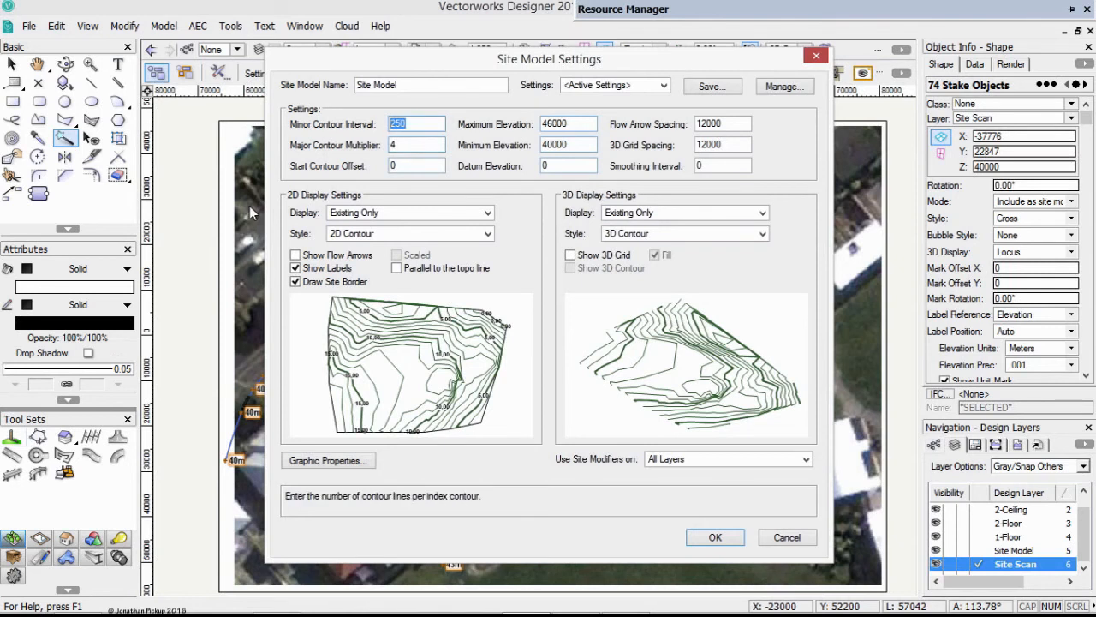
Step: Set the site model's 2D display to Proposed Only with the 2D Contour (smoothed) style
click(411, 212)
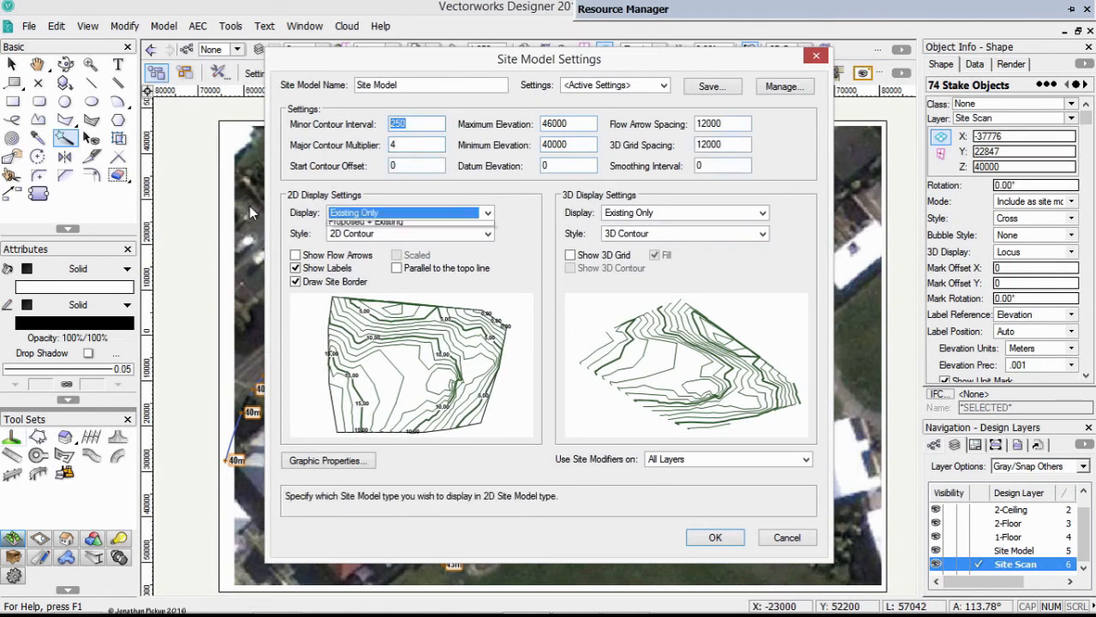
click(356, 245)
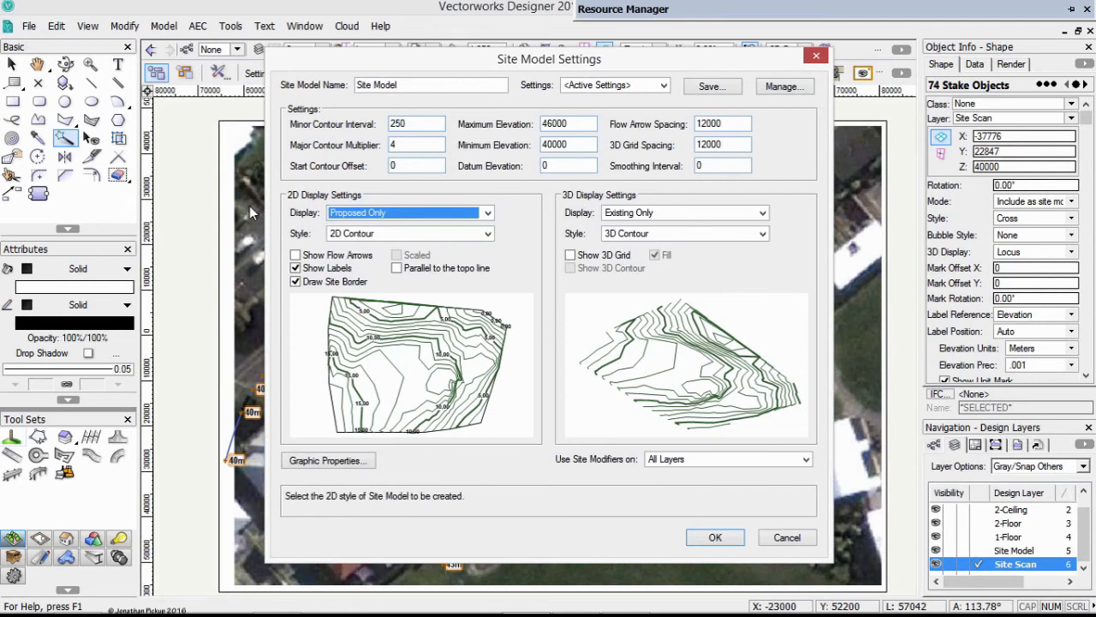
click(411, 233)
click(372, 267)
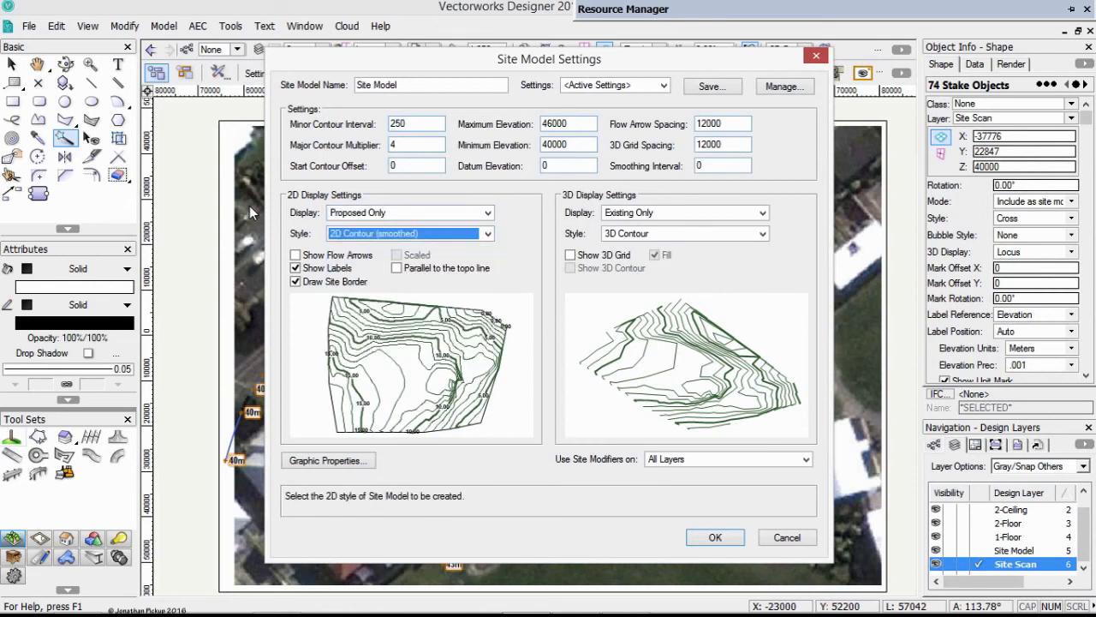
click(411, 233)
click(372, 250)
click(411, 233)
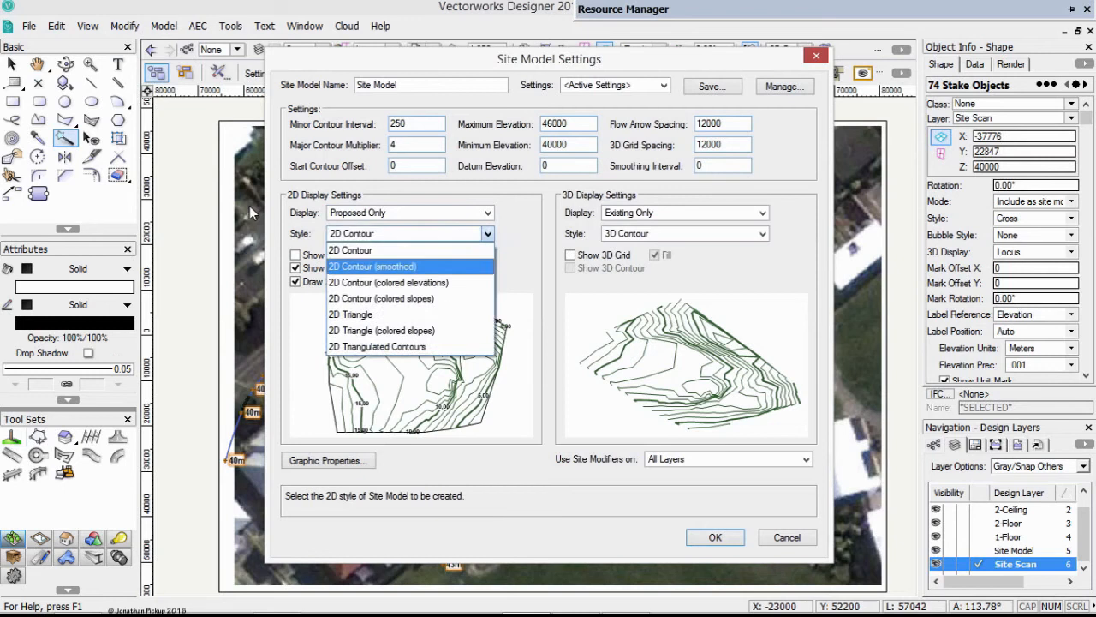
click(372, 266)
Step: Set the 3D display to Proposed Only with the 3D Mesh Solid style, and make the 2D labels parallel to the topo line
click(685, 212)
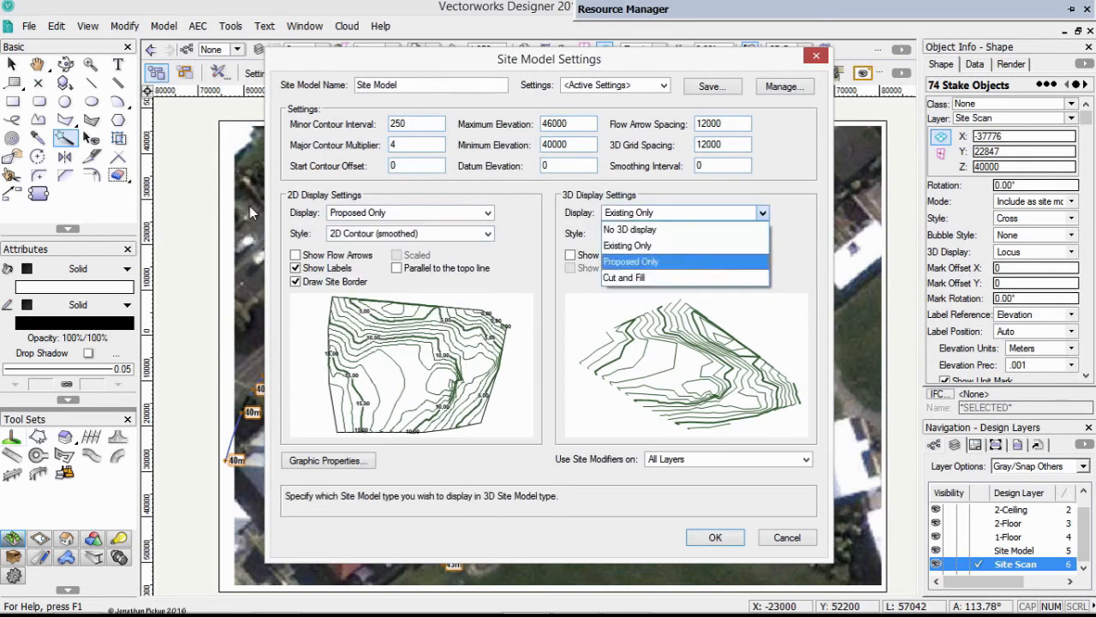
click(651, 262)
click(685, 233)
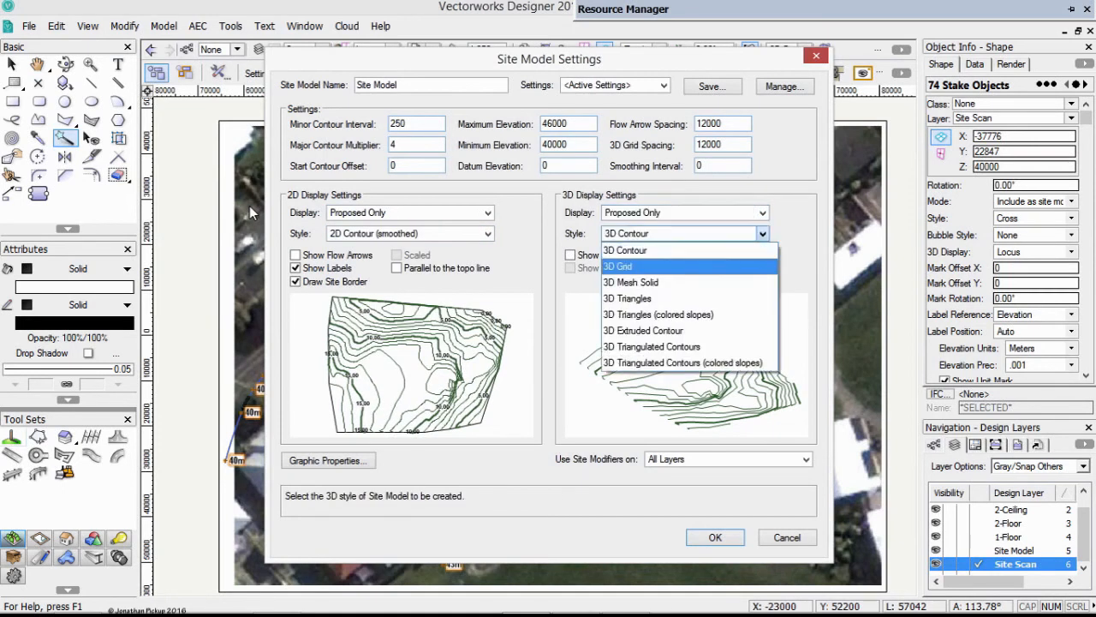
click(630, 282)
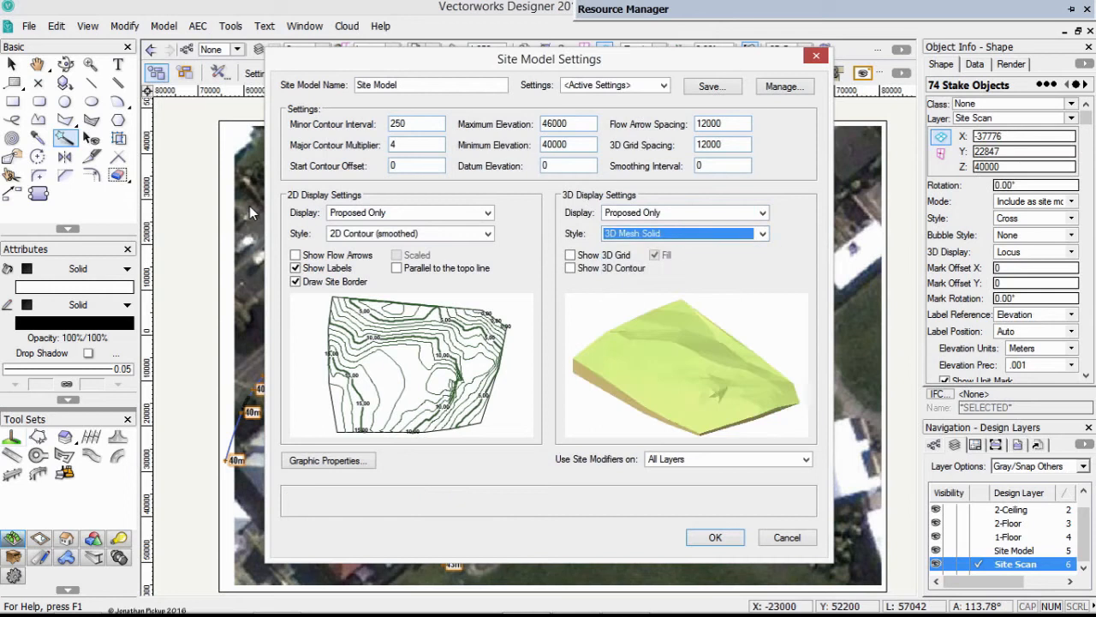
click(397, 267)
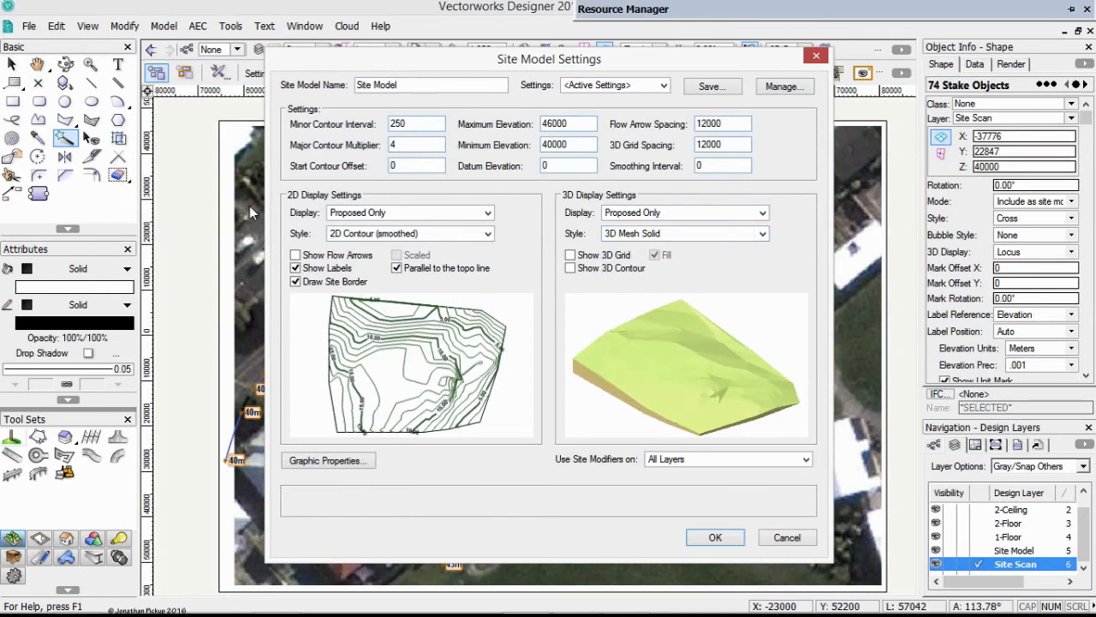
Step: Create the class Site-Contours-Existing Major for the existing major 2D contours, with its properties opened for editing after creation
click(328, 461)
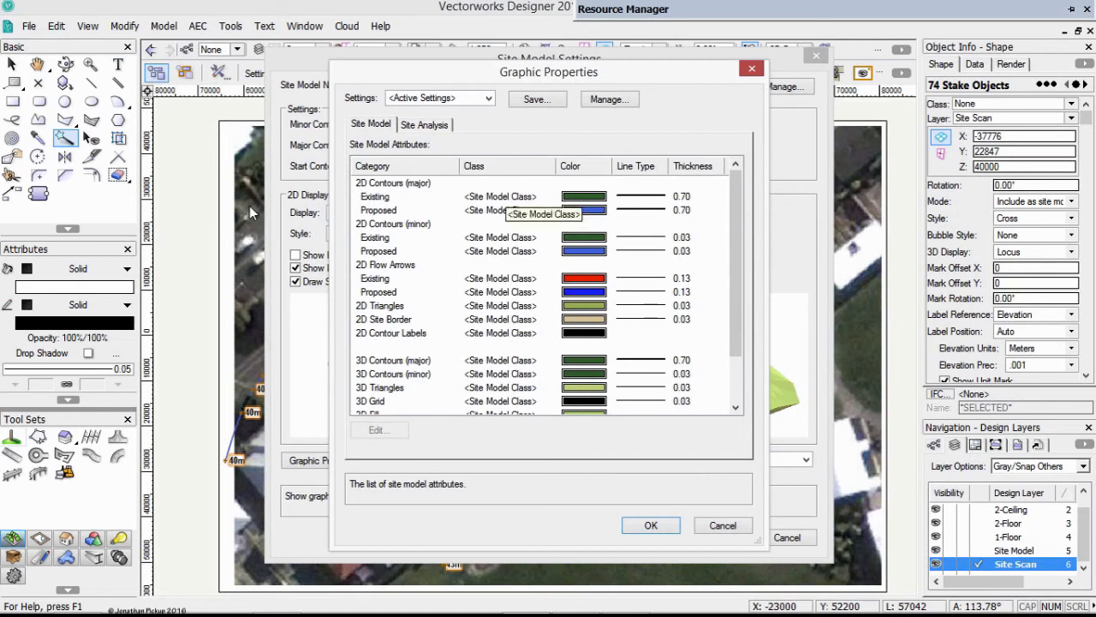
click(507, 197)
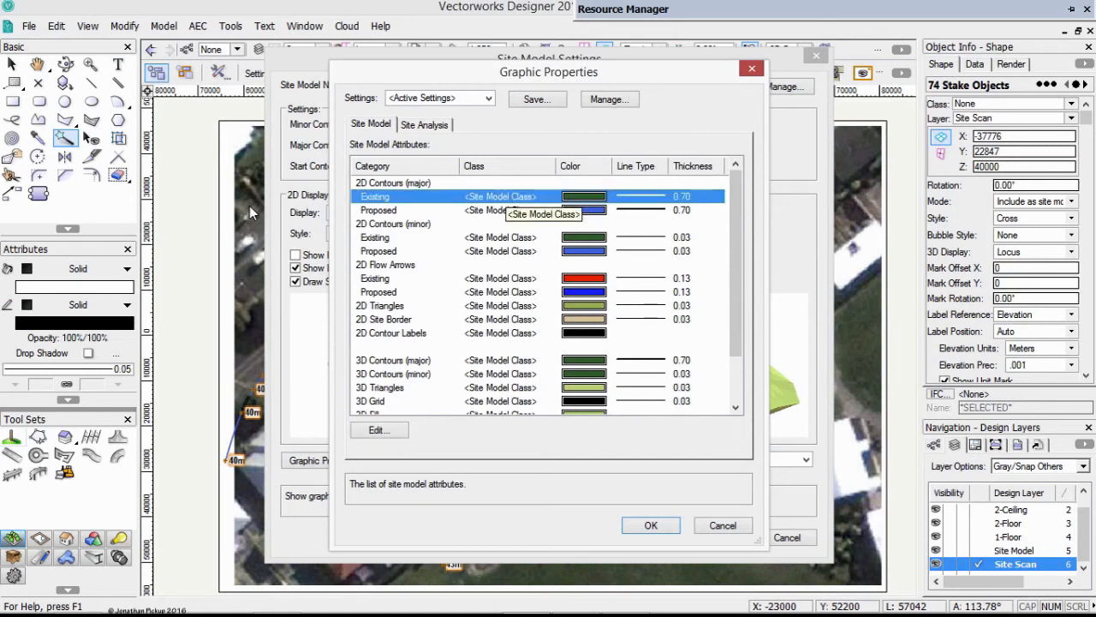
double_click(507, 197)
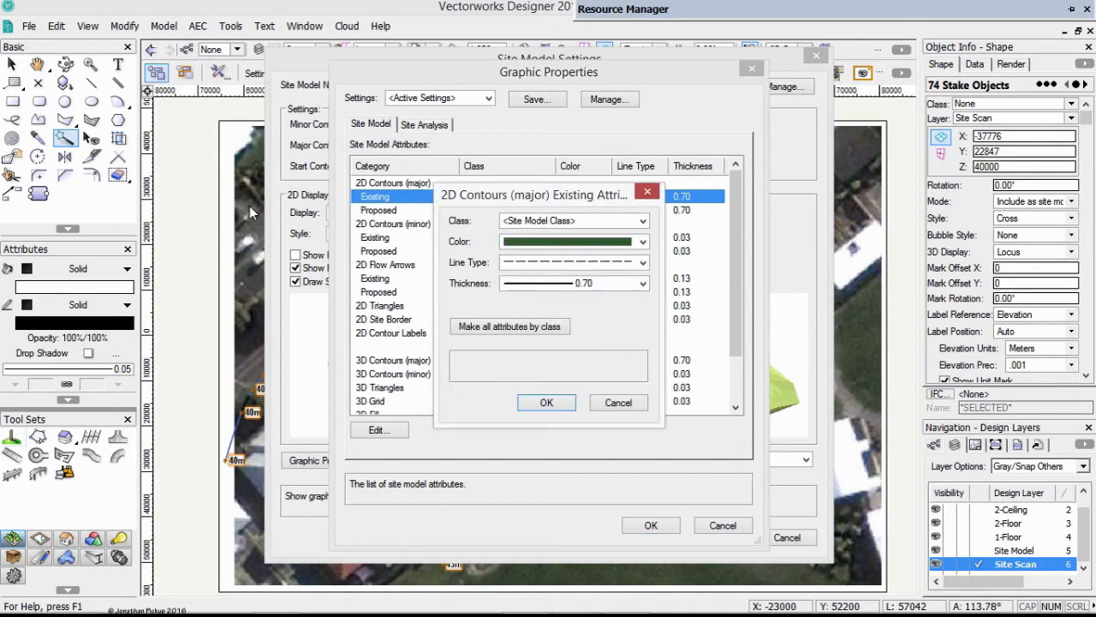
click(574, 220)
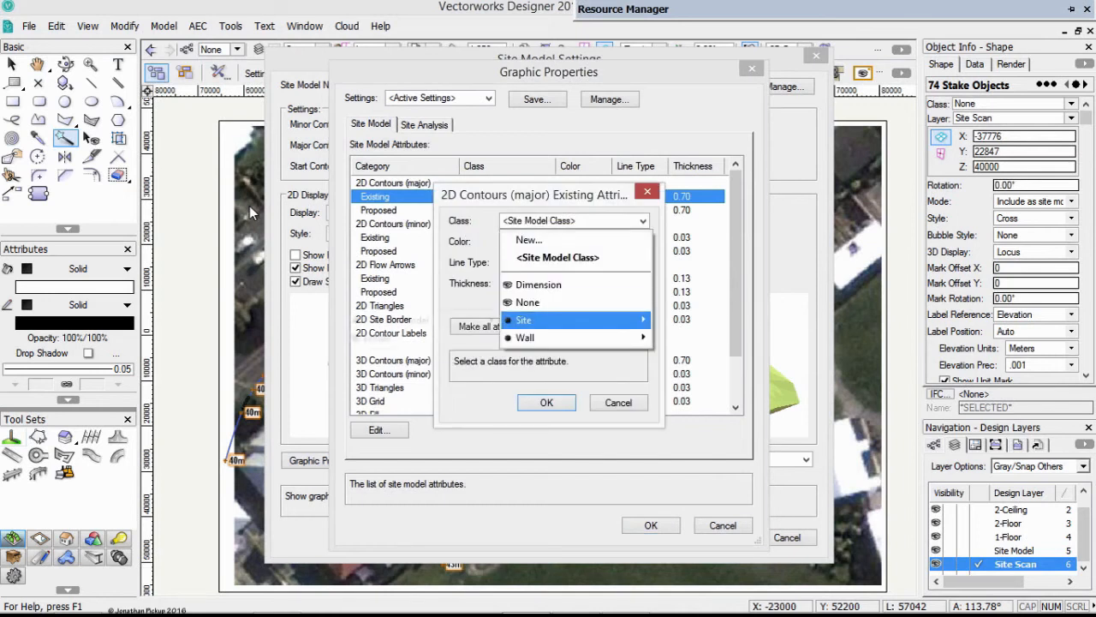
mouse_move(574, 319)
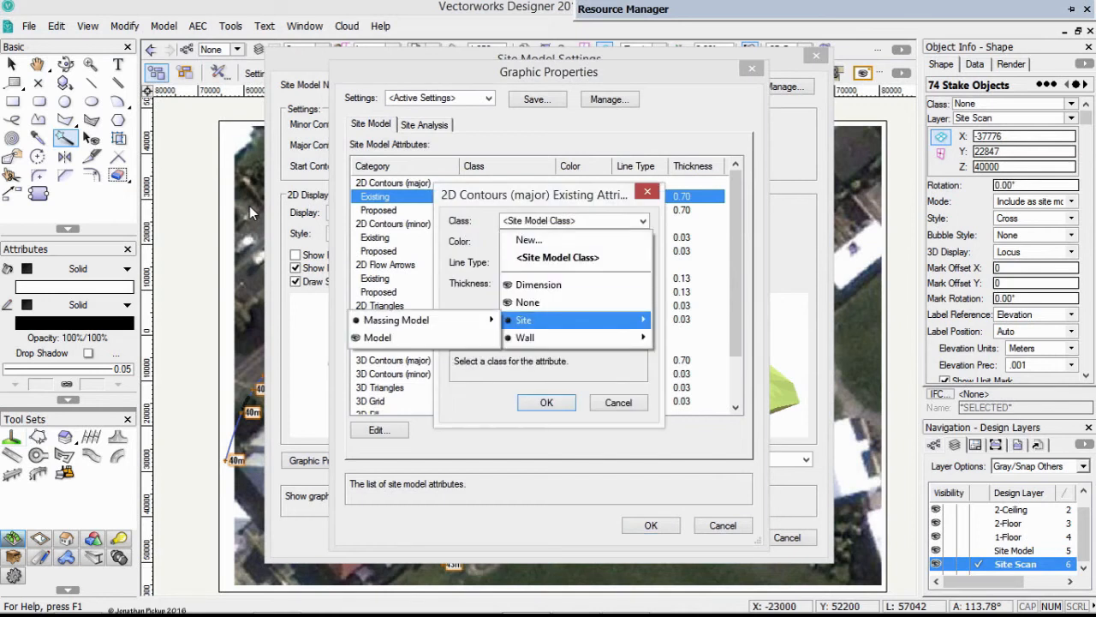
click(528, 240)
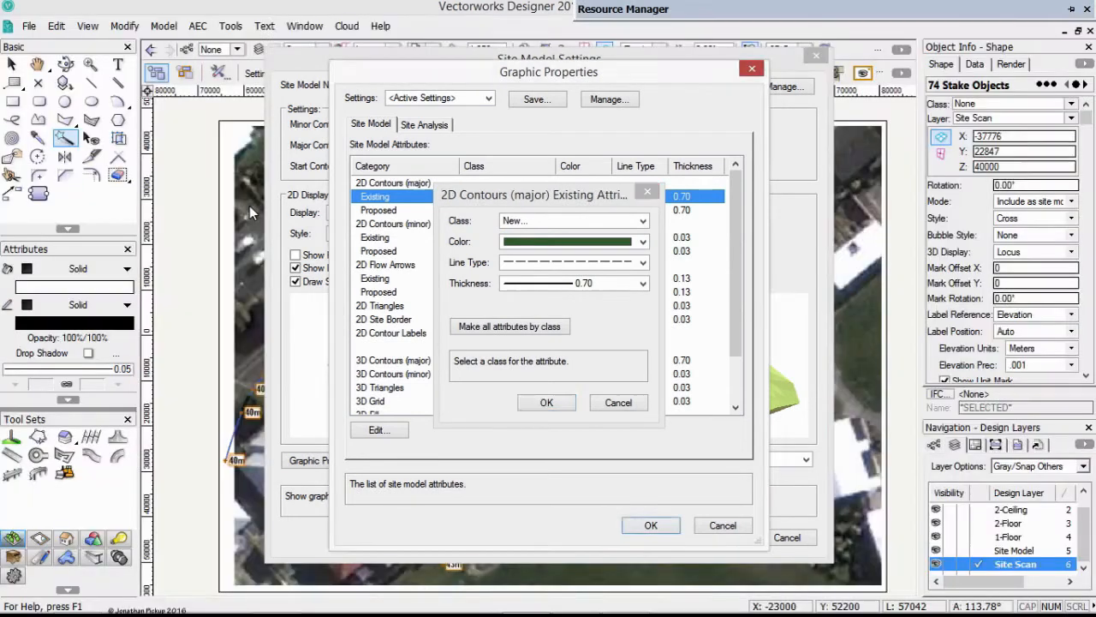
text(Sire)
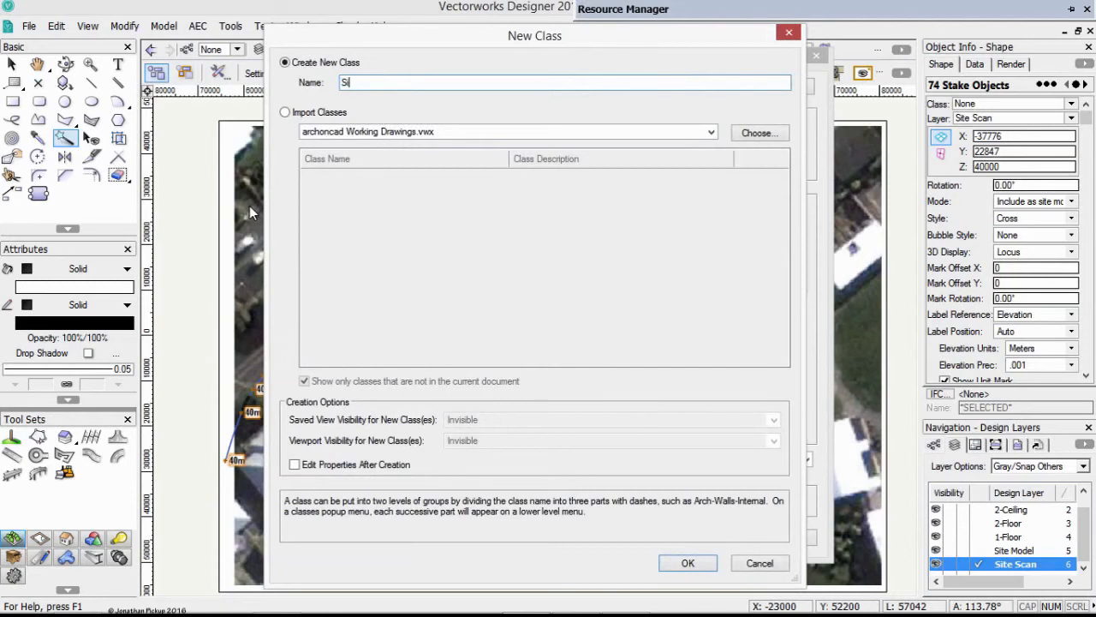
key(BackSpace)
key(BackSpace)
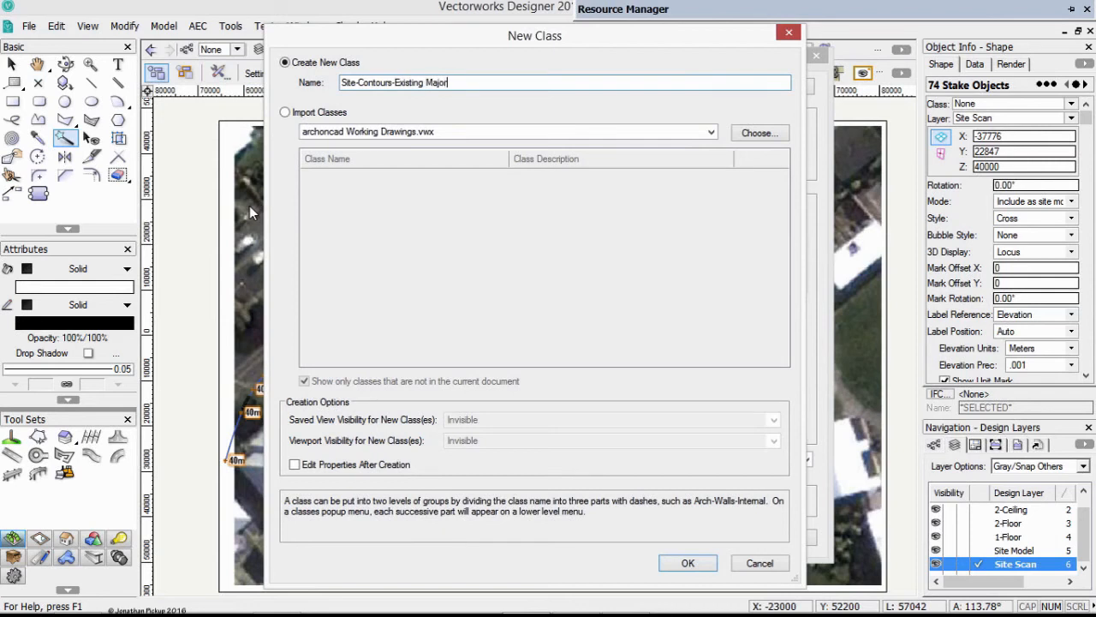
key(ctrl+a)
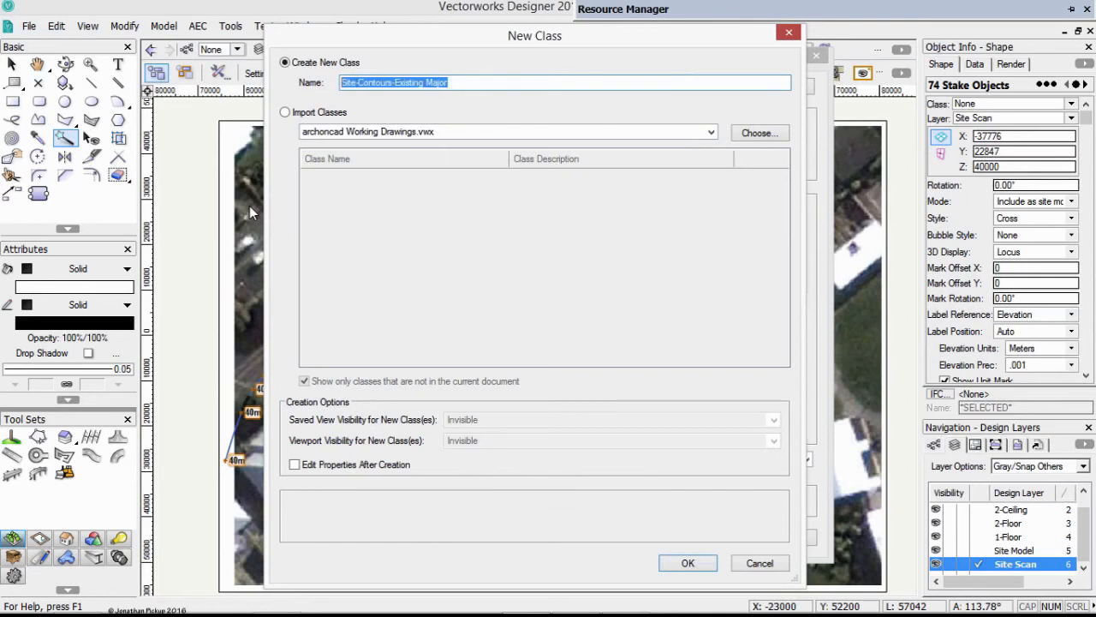
click(294, 464)
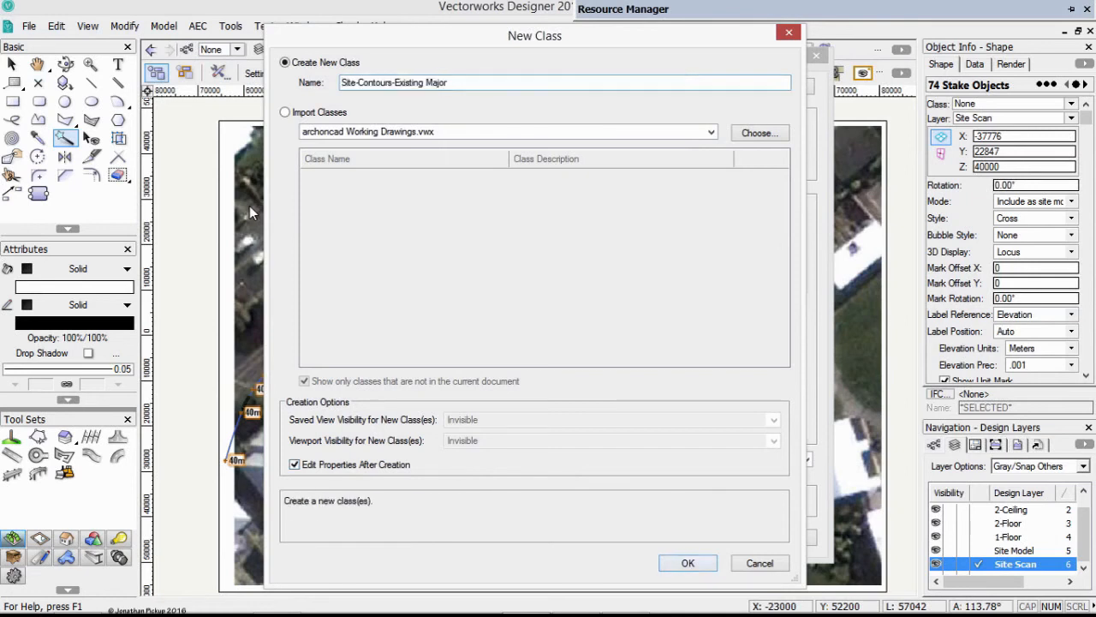
click(688, 562)
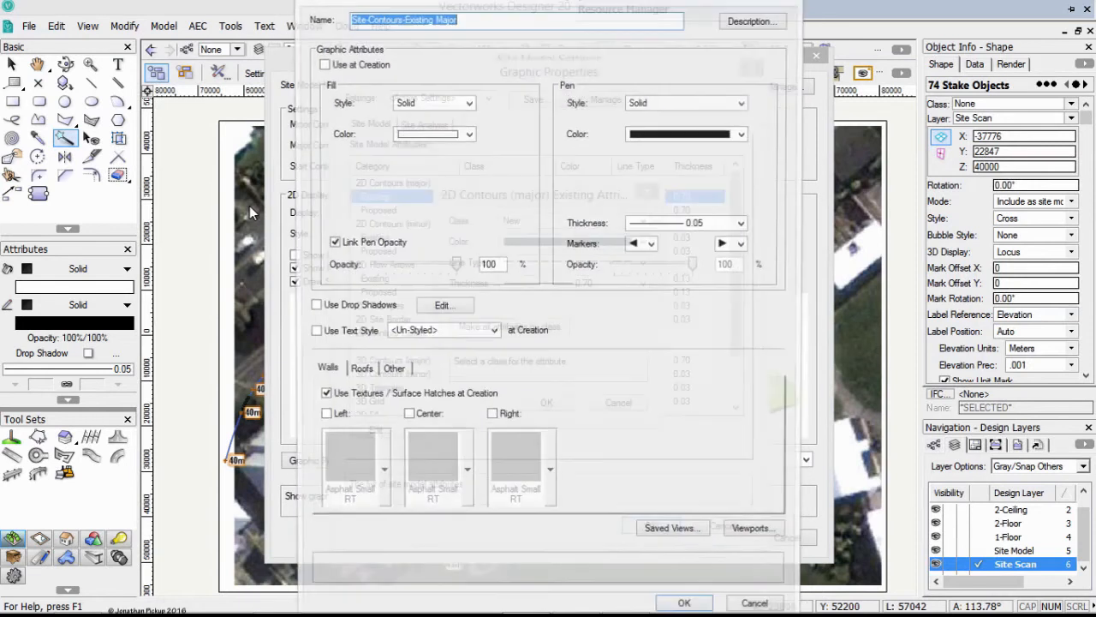
Step: Apply the Site-Contours-Existing Major class graphics at creation, with no fill and the ISO-03 Dashed Spaced line type for the pen
click(322, 63)
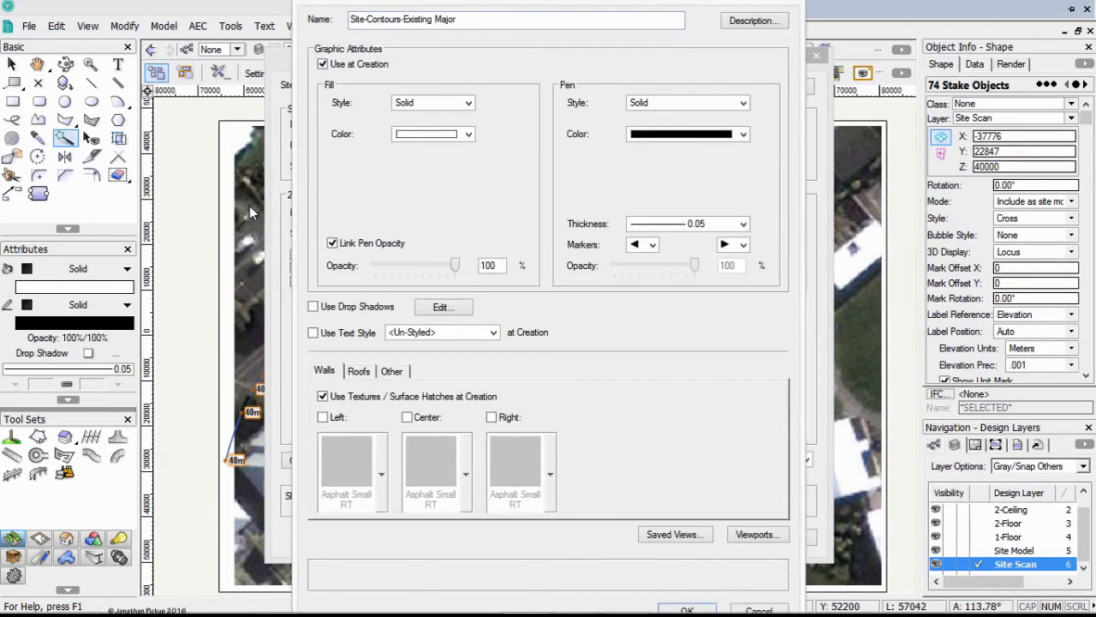
click(433, 102)
click(420, 117)
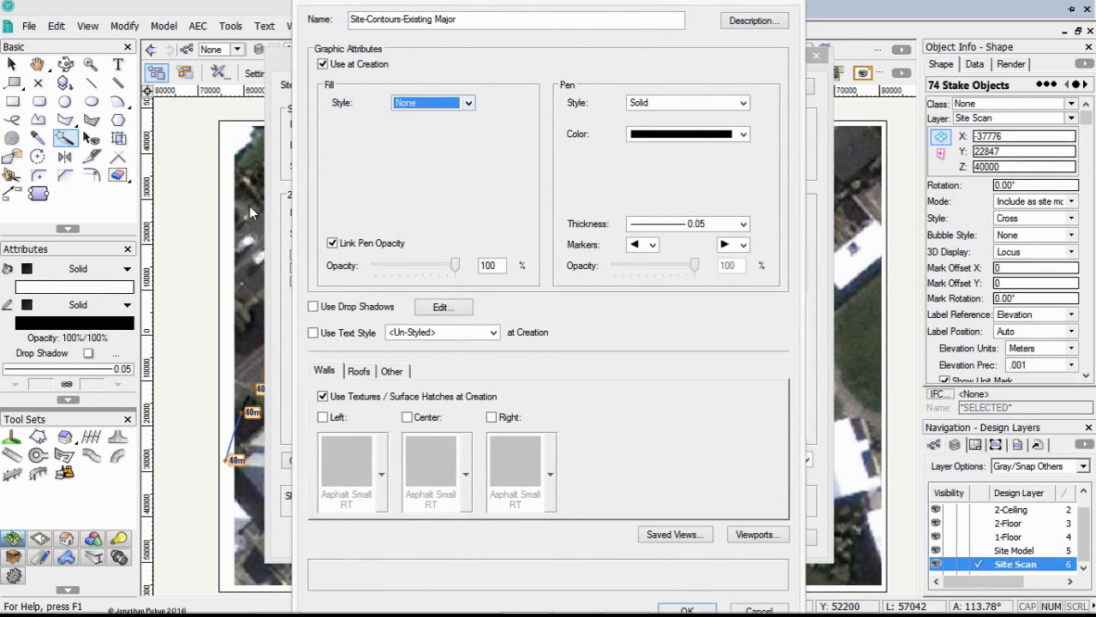
click(687, 102)
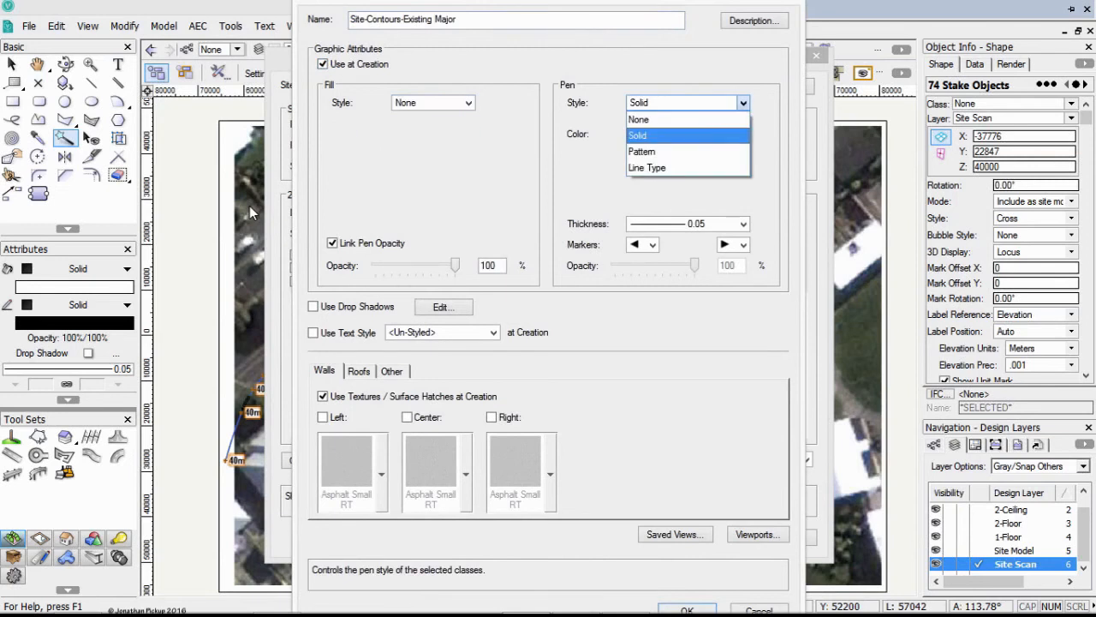
click(647, 168)
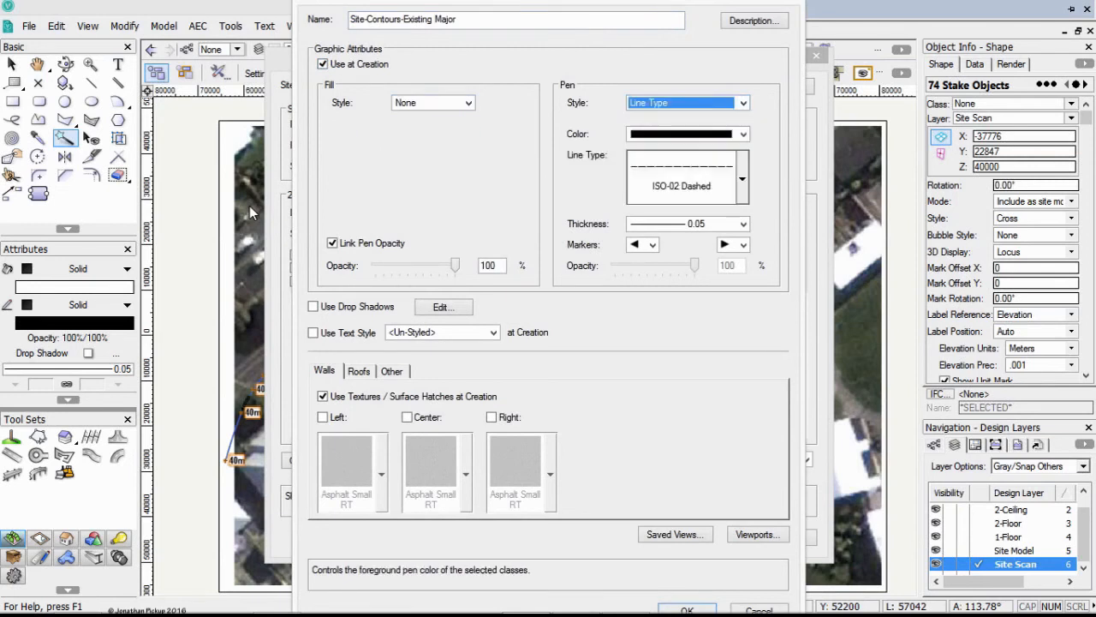
click(688, 178)
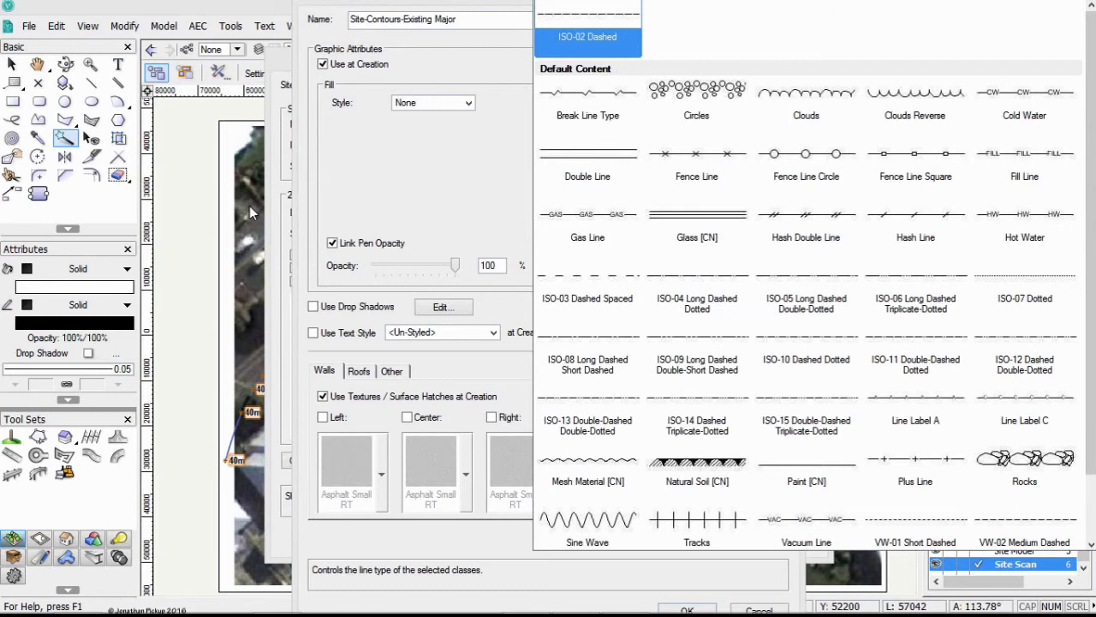
click(587, 282)
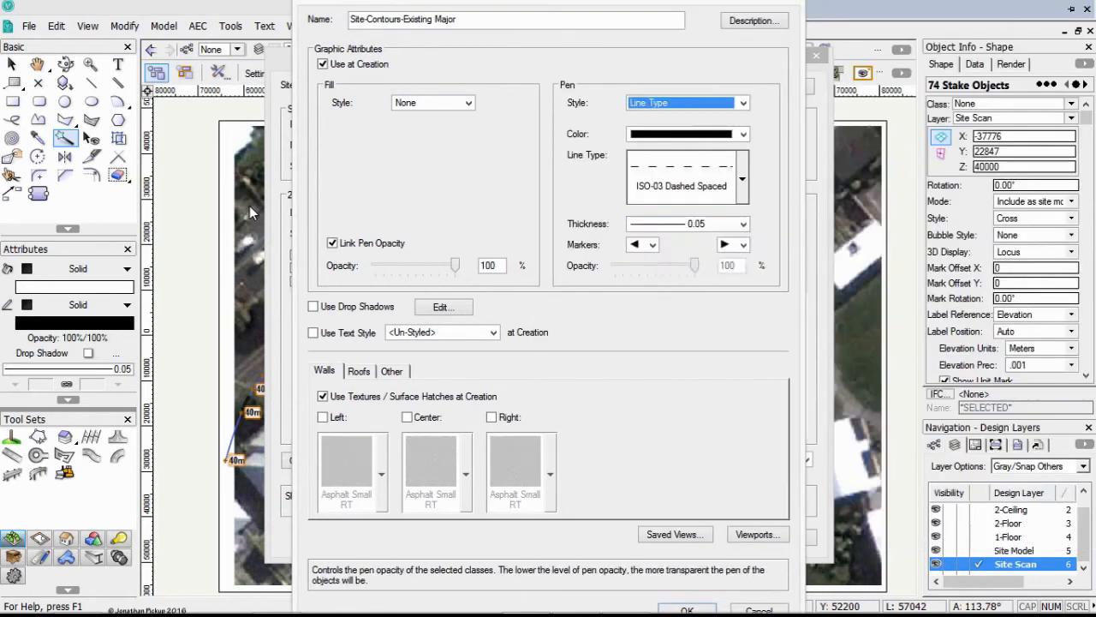
Step: Set the class's pen thickness to 0.35 and make all attributes of the existing major 2D contours by class
click(687, 224)
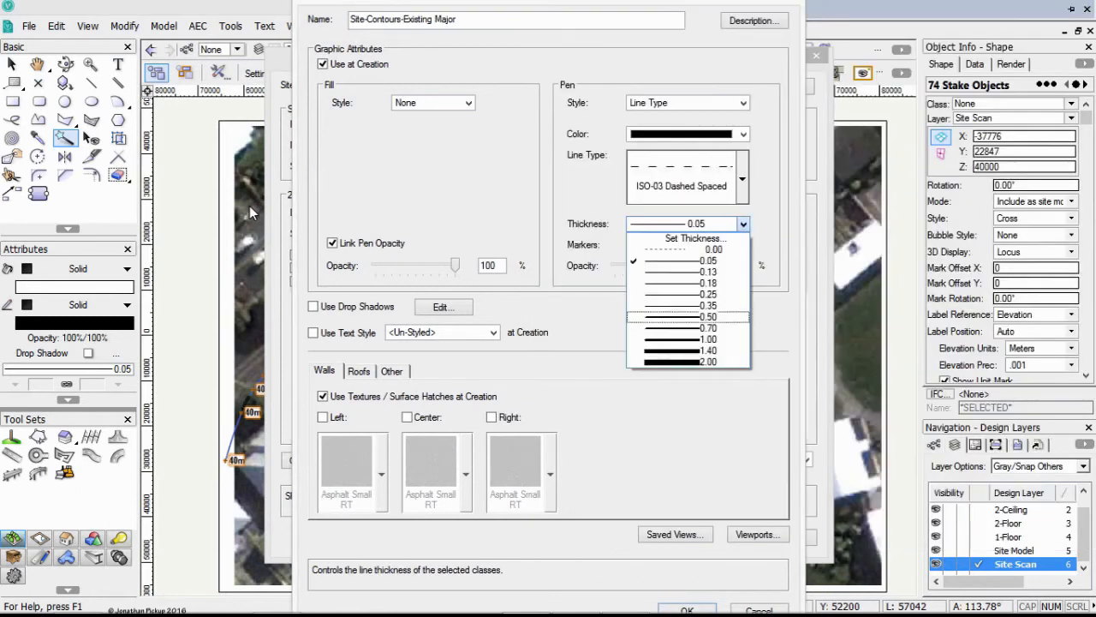
click(688, 305)
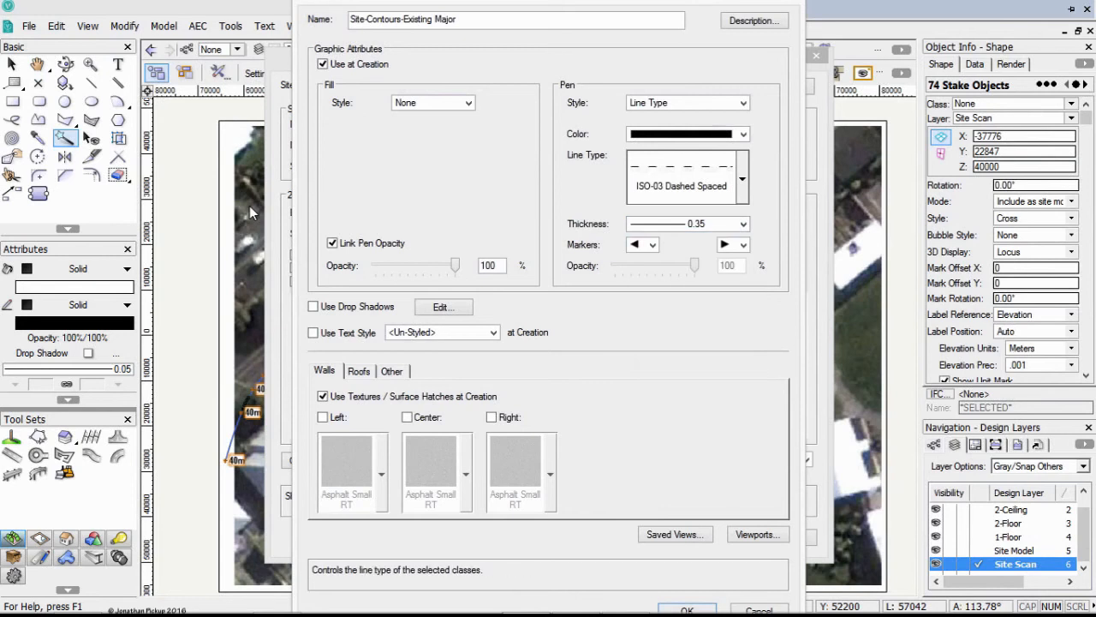
click(687, 610)
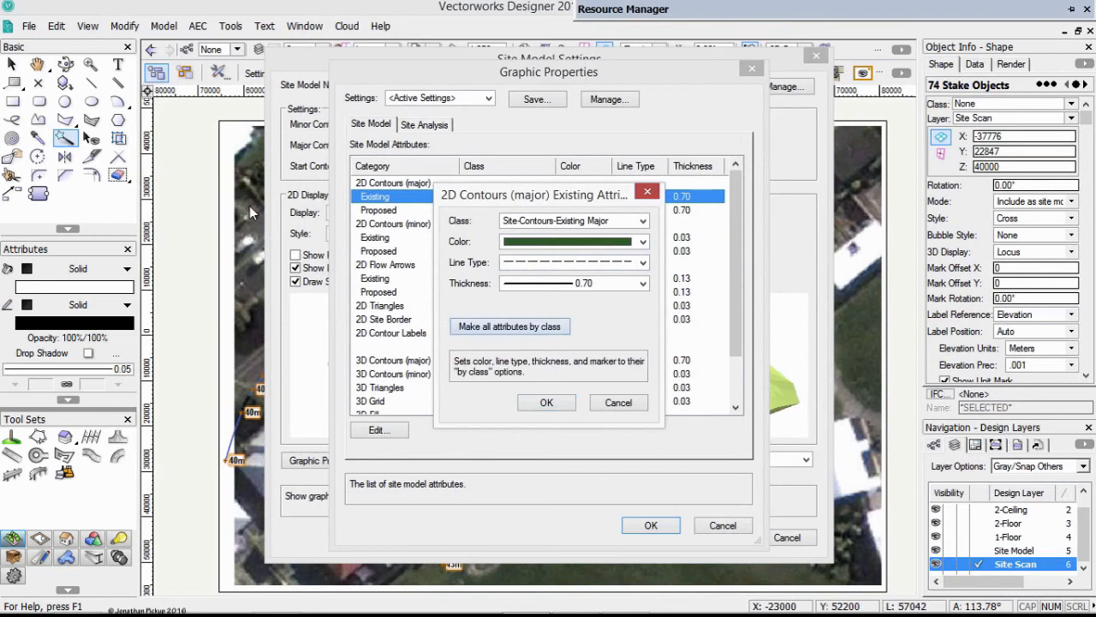
click(509, 326)
click(546, 403)
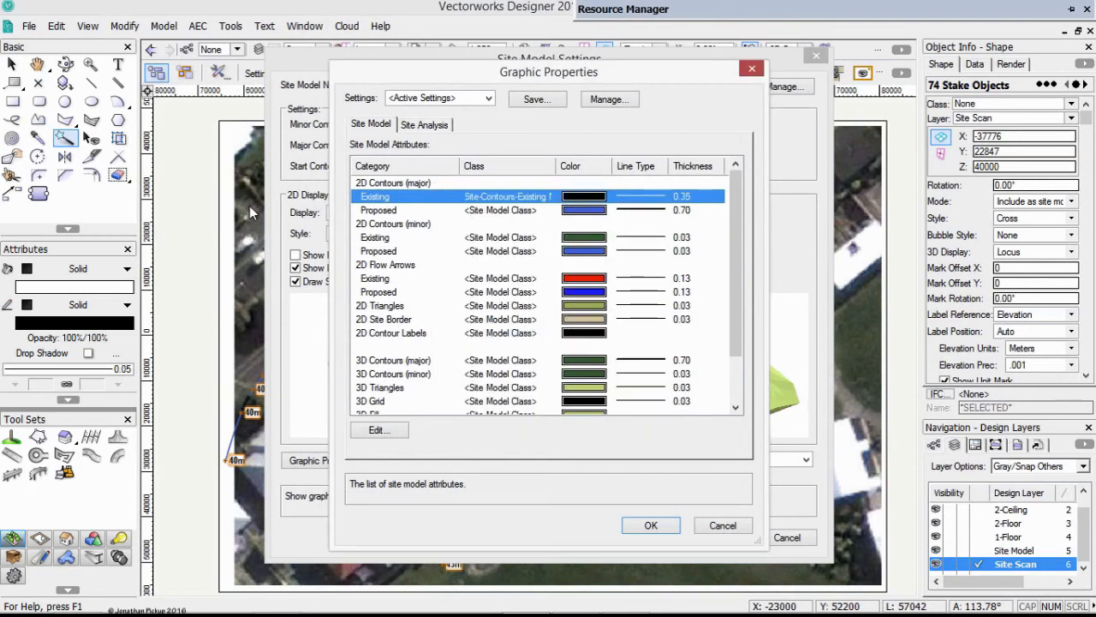
Step: For the proposed major 2D contours, import the four Site-DTM-Contours existing and proposed classes from archoncad Working Drawings.vwx
key(Down)
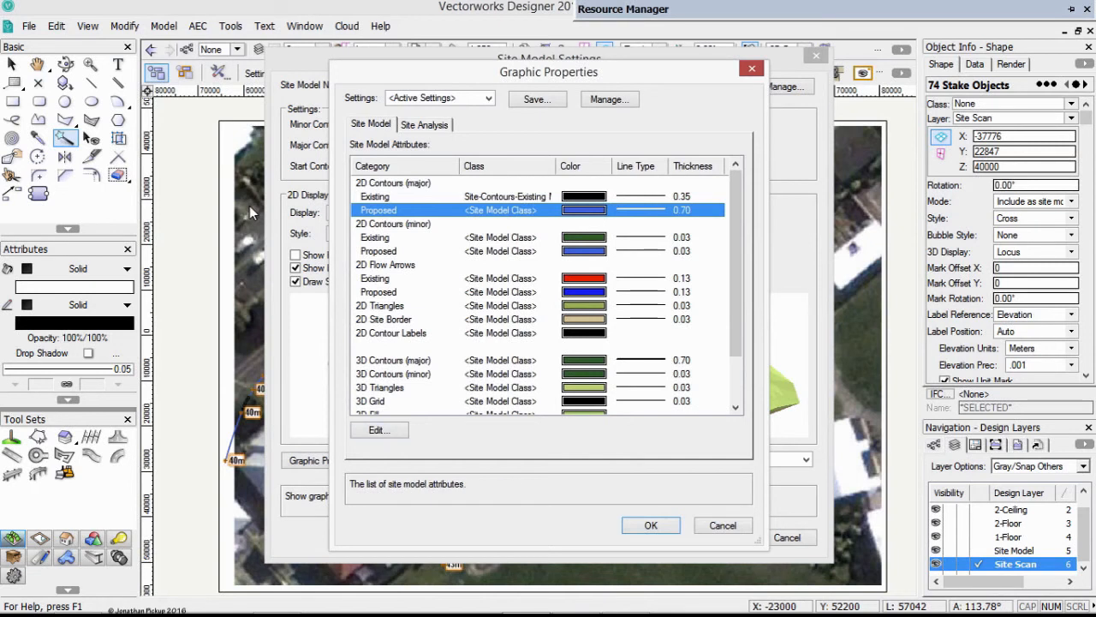
double_click(500, 211)
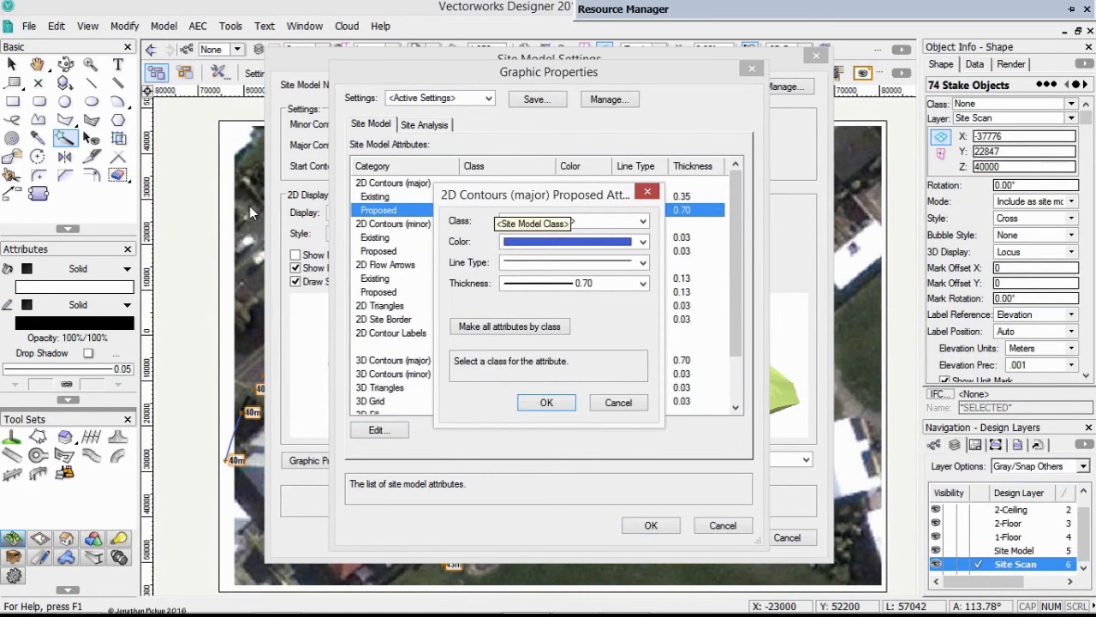
click(574, 221)
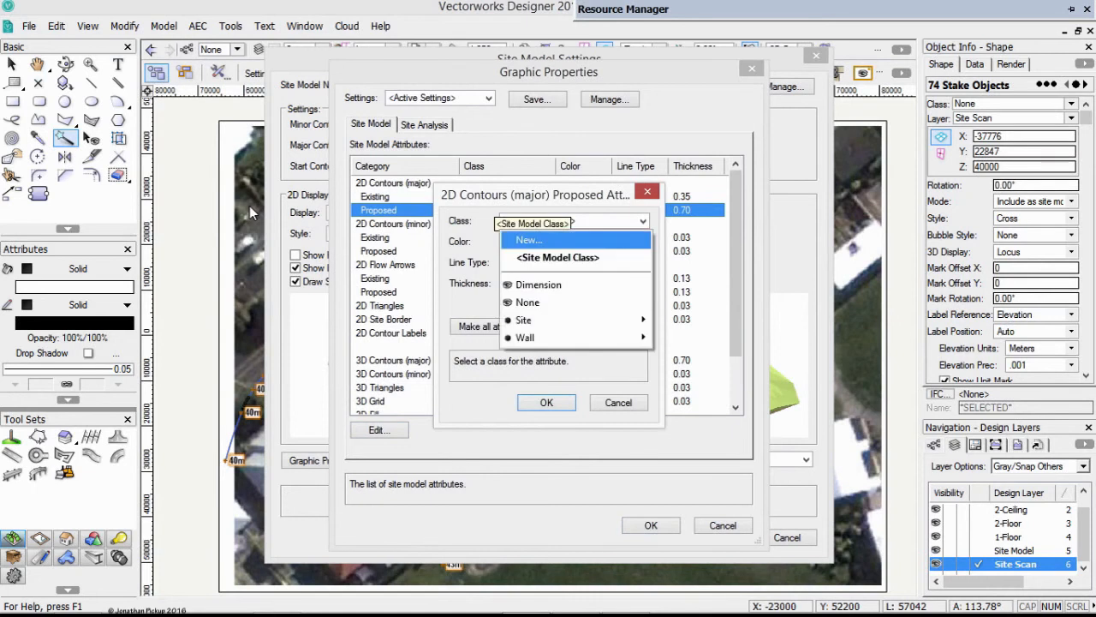
click(527, 237)
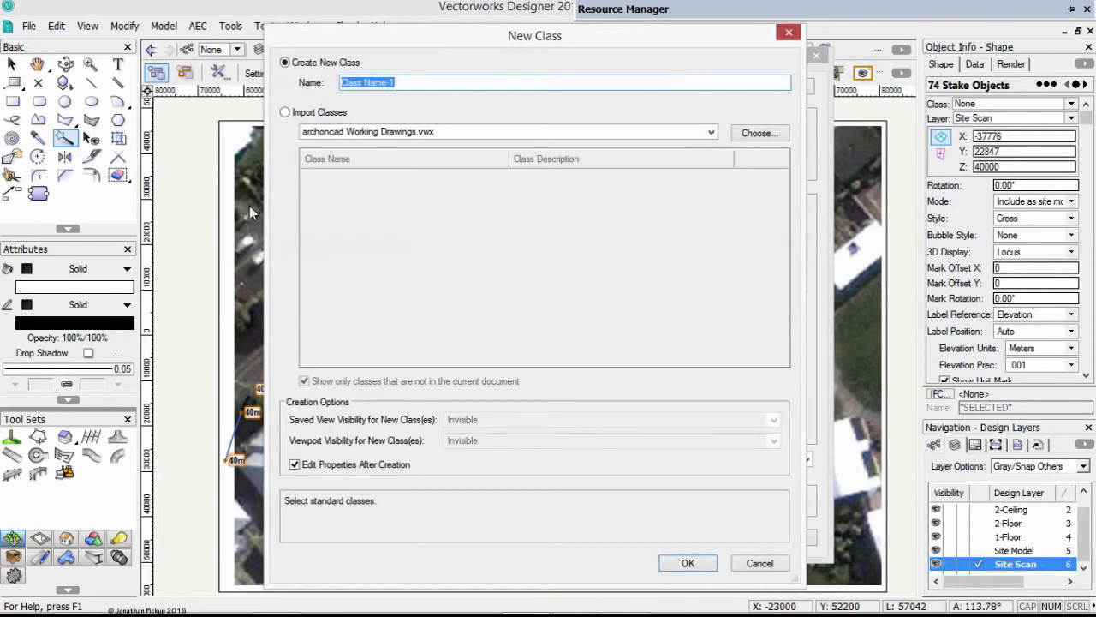
click(285, 112)
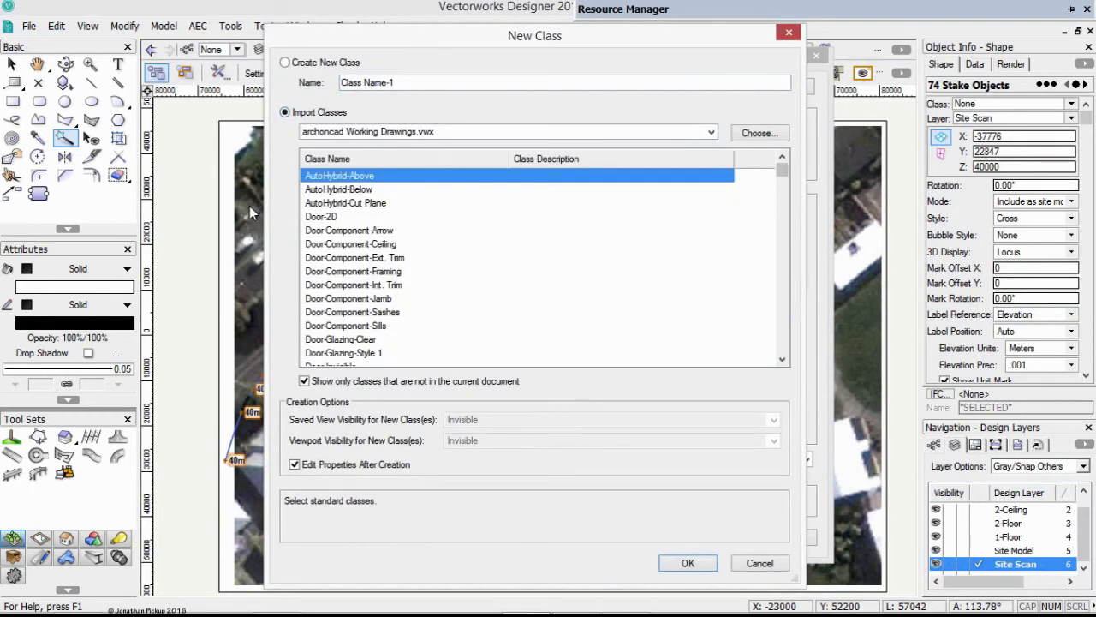
drag(782, 169, 782, 271)
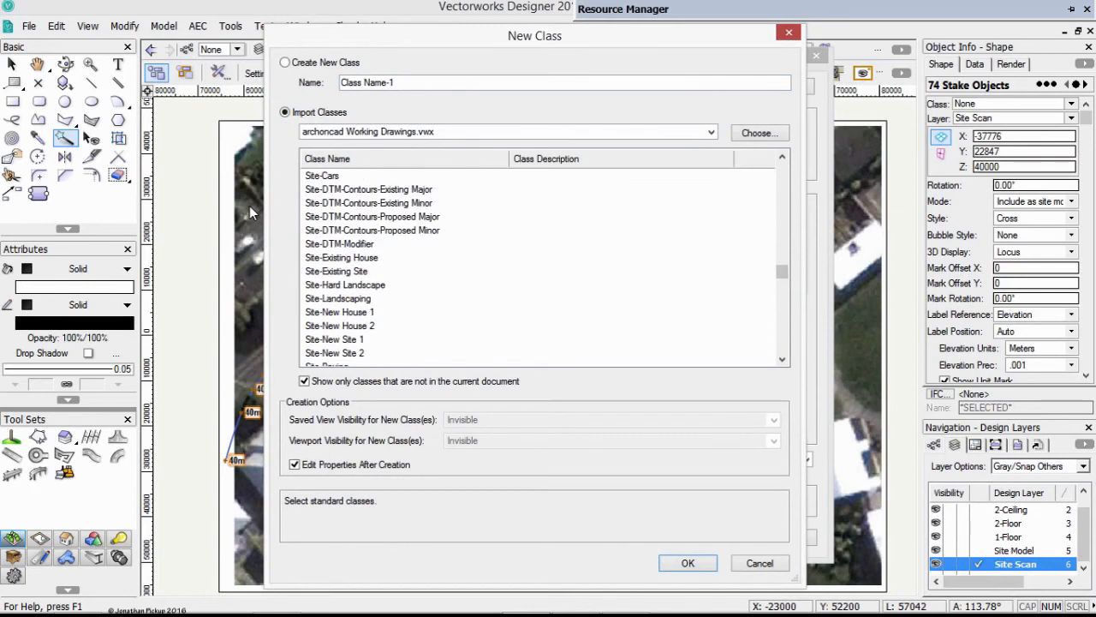
click(369, 189)
shift+click(372, 230)
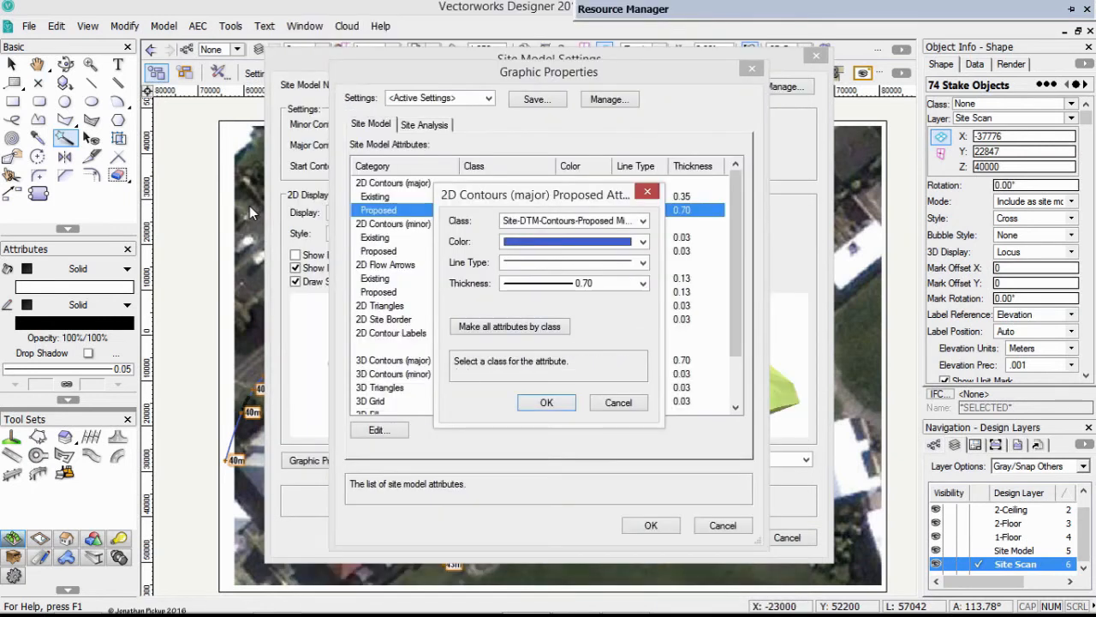
Step: Assign the proposed major 2D contours to the Site-DTM-Contours-Proposed Major class, with all attributes by class
click(510, 326)
click(575, 221)
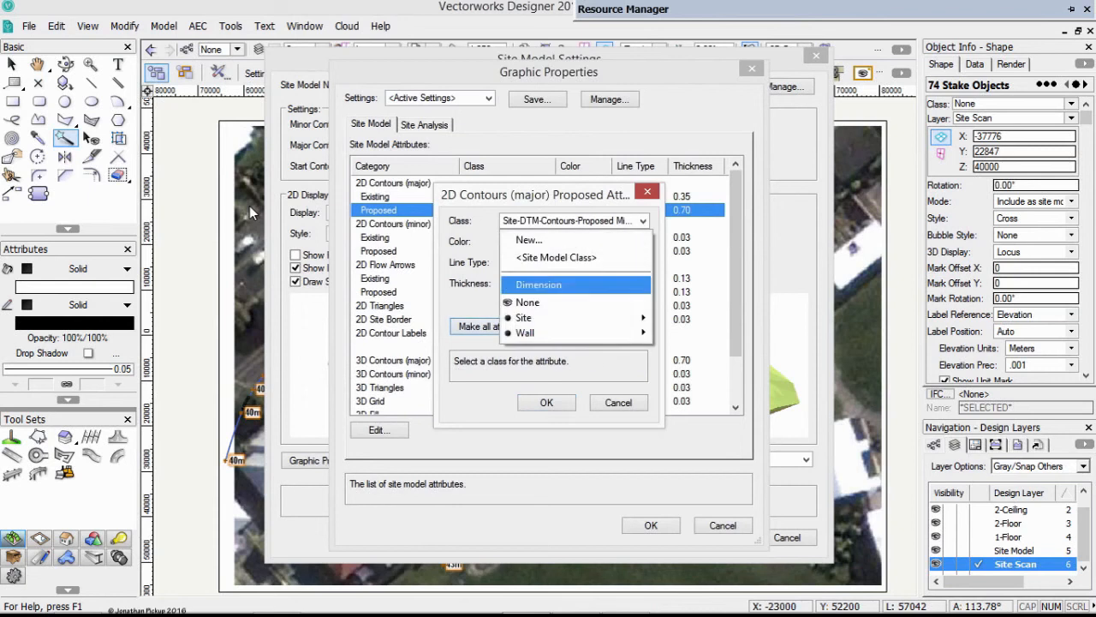
mouse_move(575, 318)
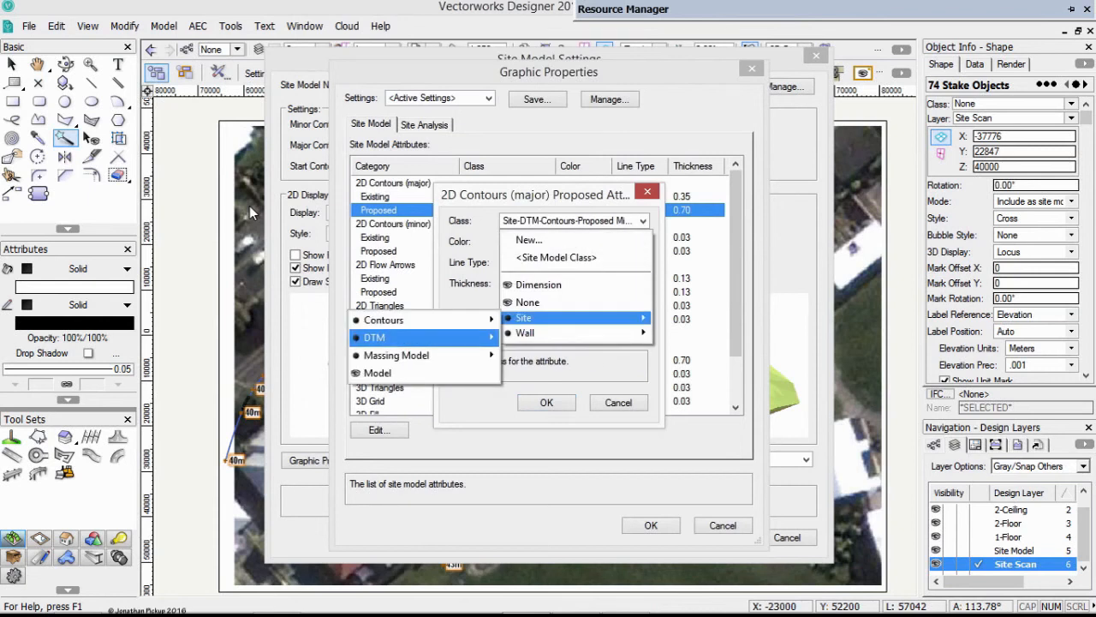
mouse_move(375, 337)
mouse_move(310, 337)
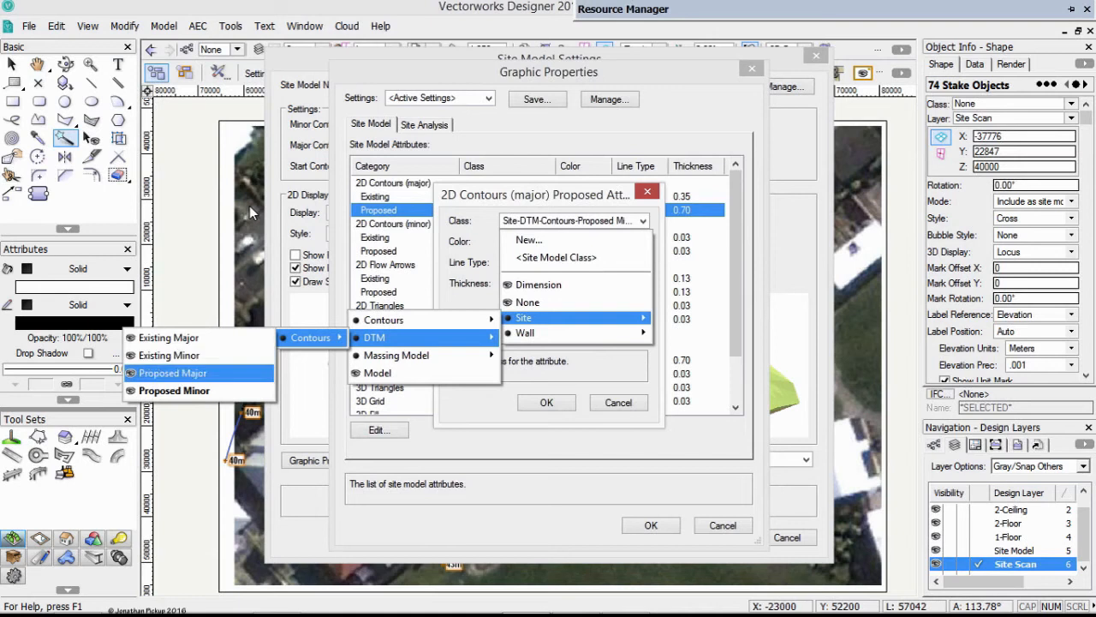
click(172, 372)
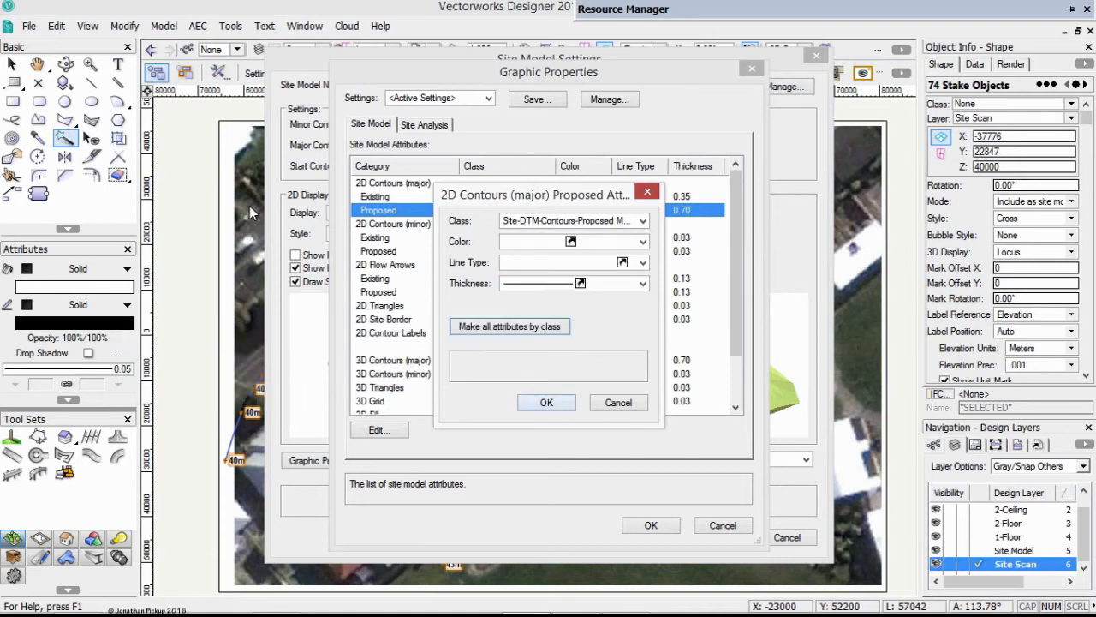
click(546, 403)
Step: Reassign the existing major 2D contours to the imported Site-DTM-Contours-Existing Major class
double_click(511, 197)
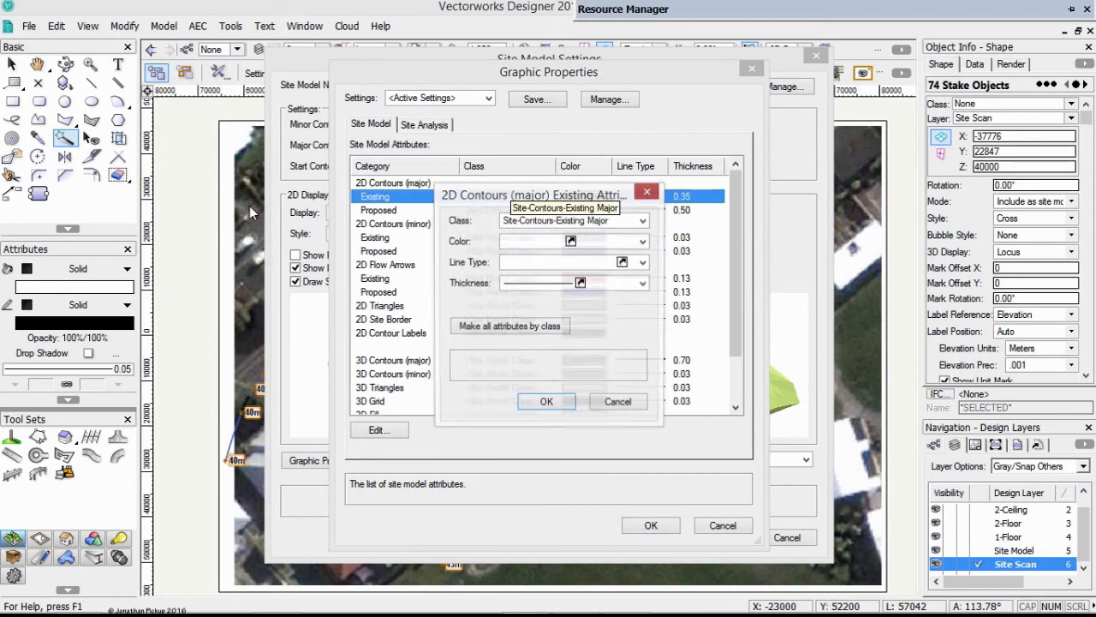
click(567, 220)
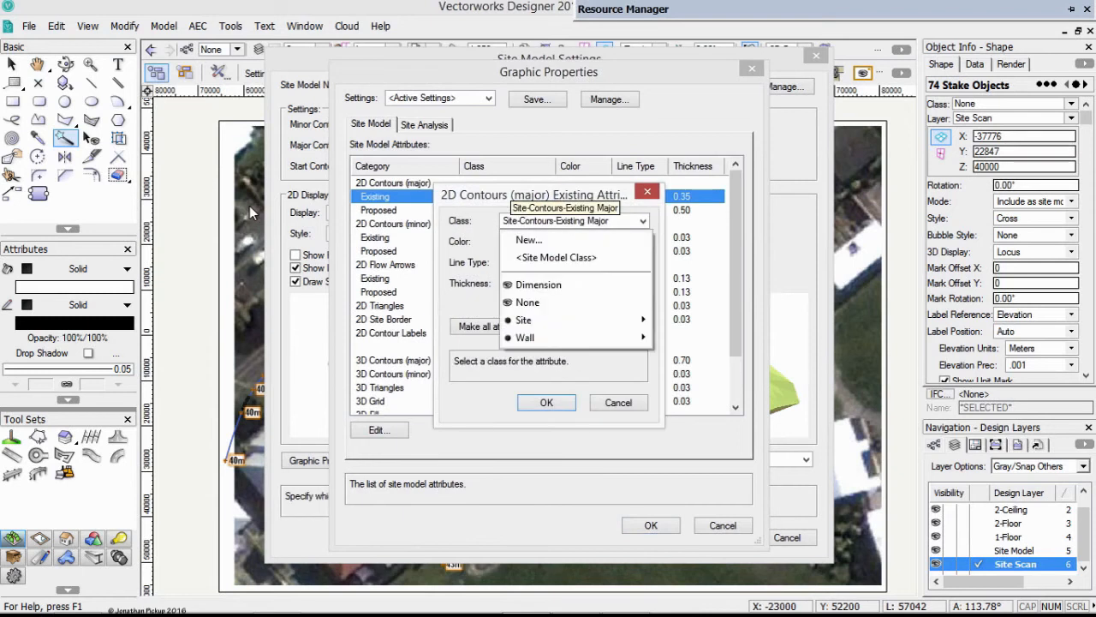
mouse_move(548, 321)
mouse_move(374, 338)
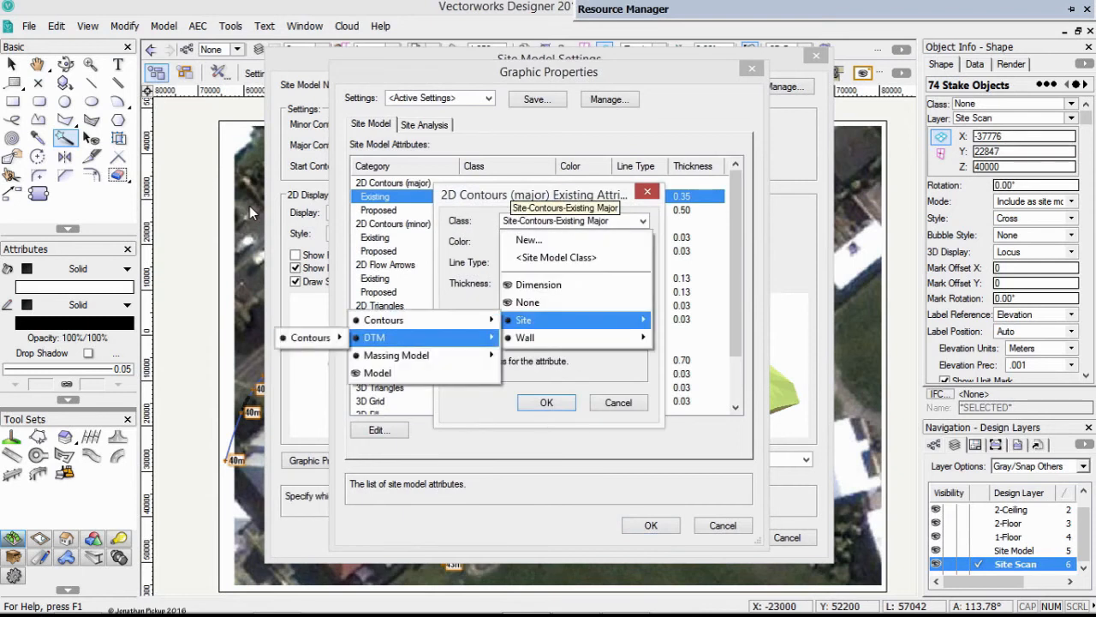
mouse_move(310, 337)
click(167, 337)
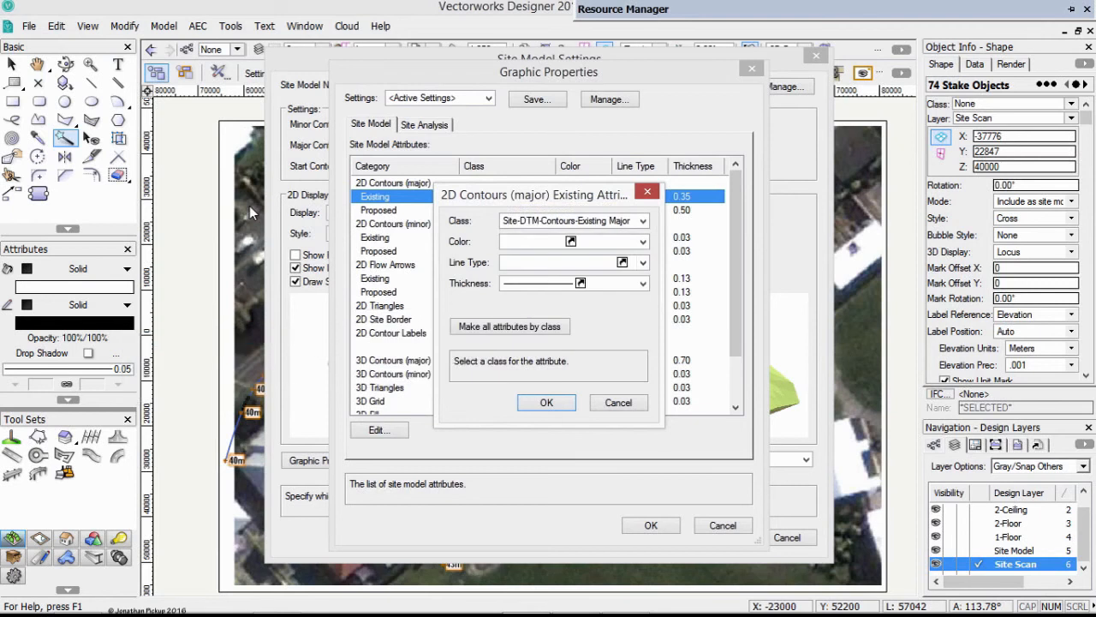
click(546, 402)
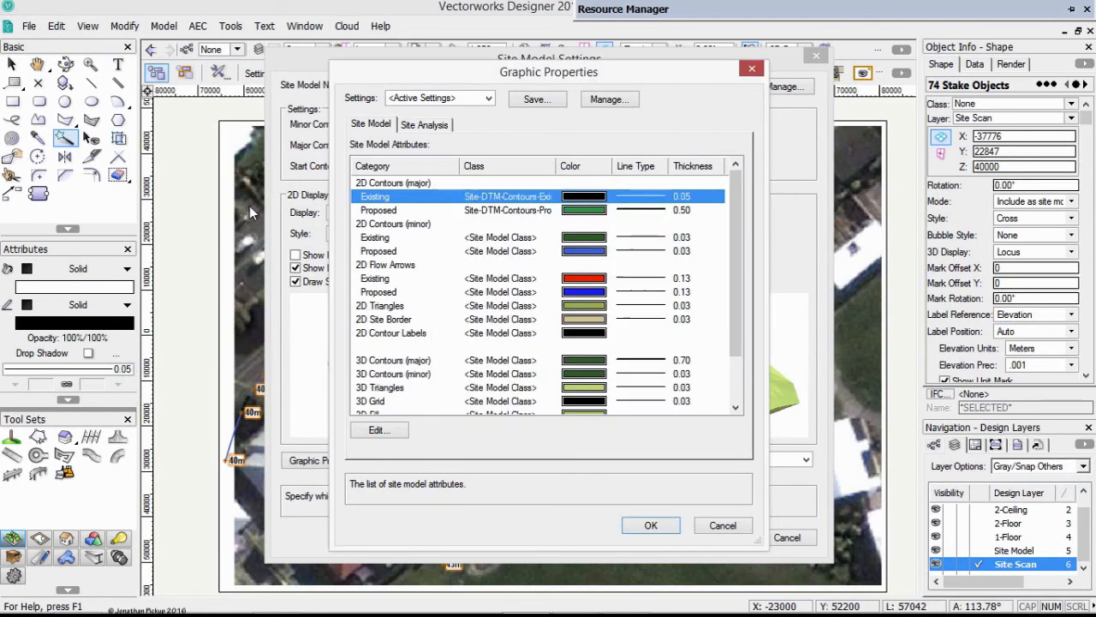
Step: Assign the existing minor 2D contours to the Site-DTM-Contours-Existing Minor class, with all attributes by class
double_click(502, 237)
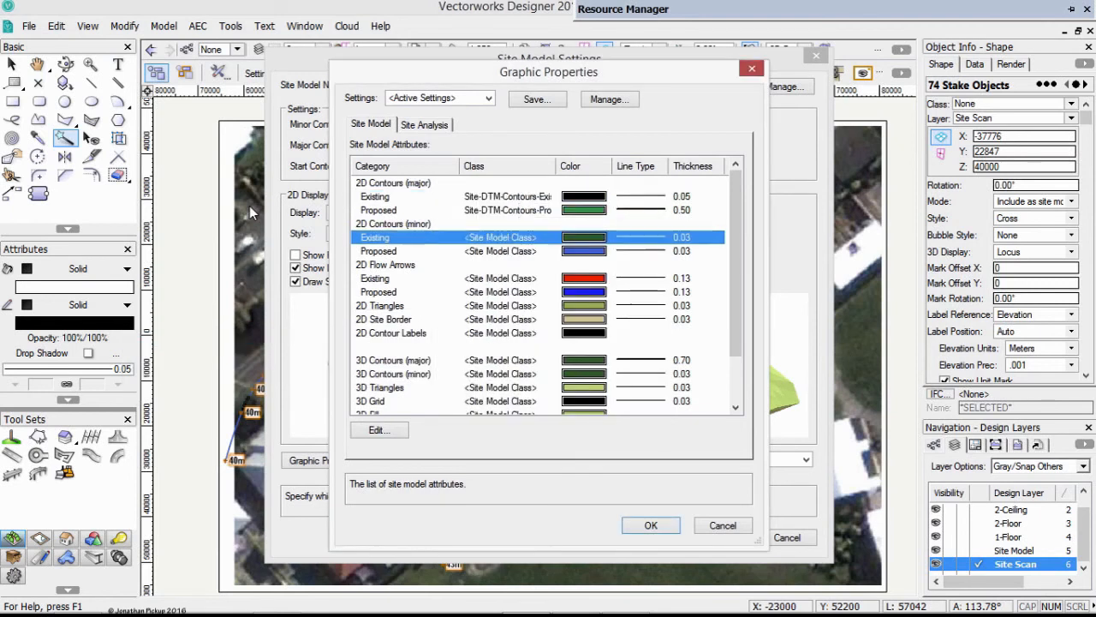
click(548, 221)
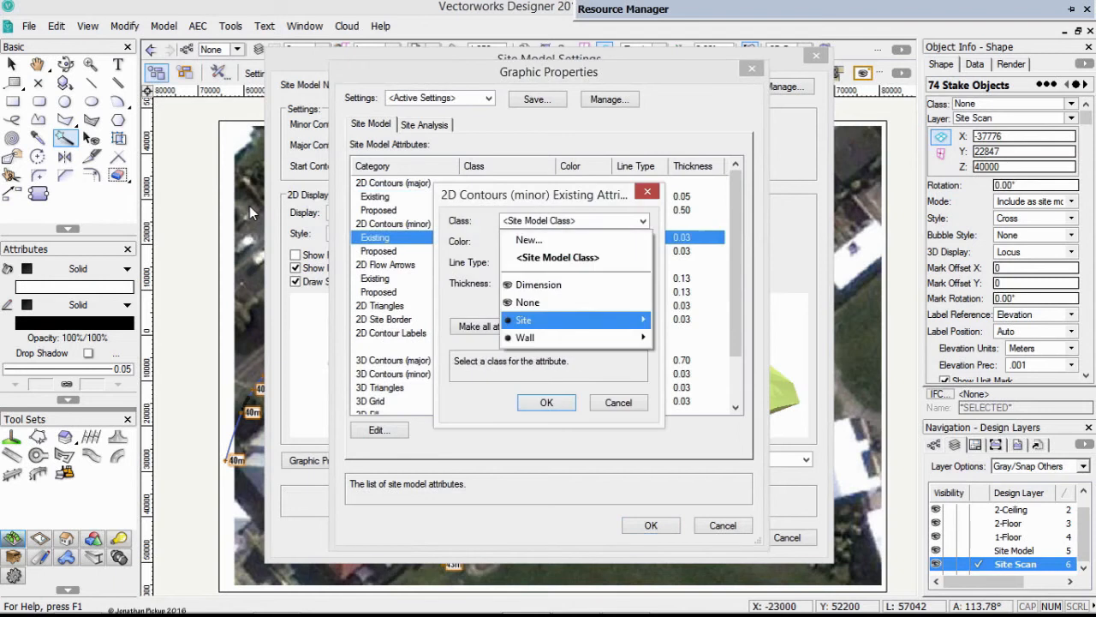
mouse_move(523, 320)
mouse_move(374, 337)
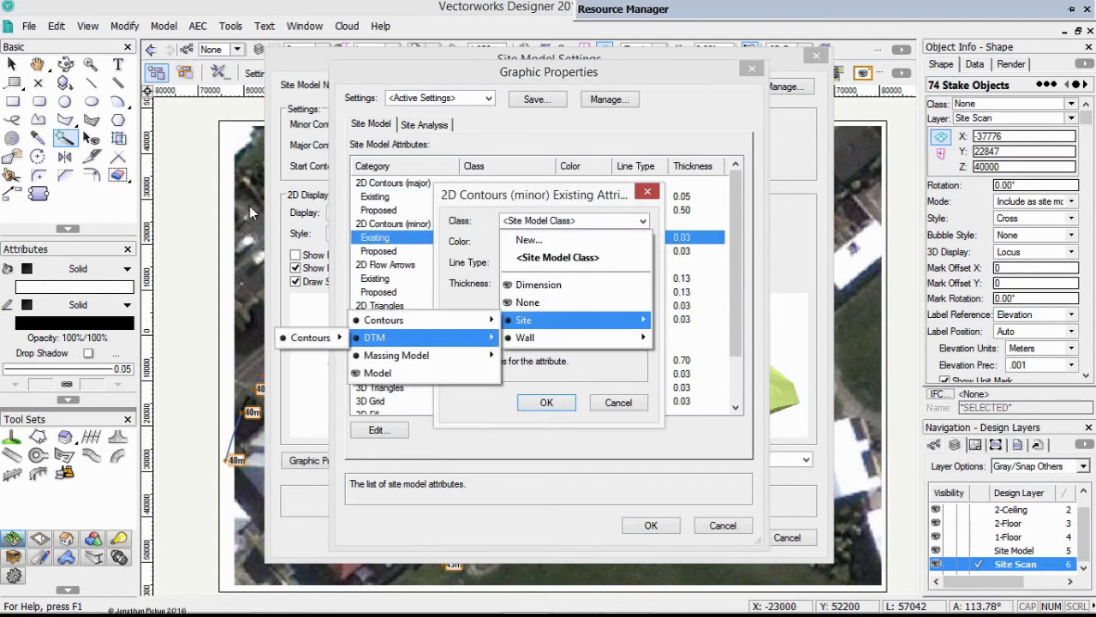
mouse_move(310, 337)
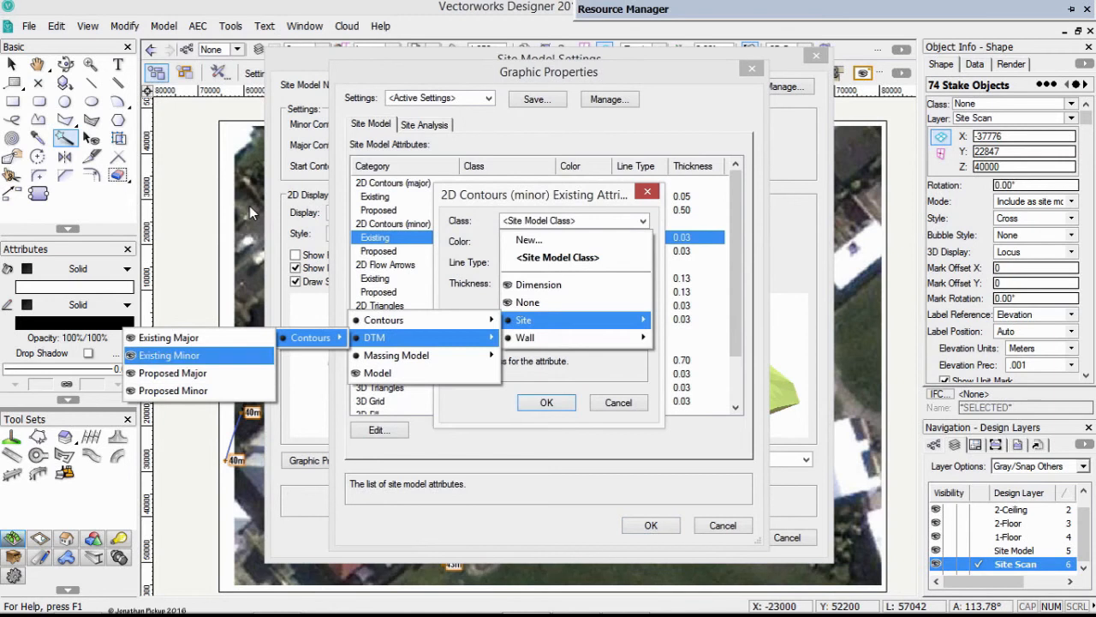
click(168, 354)
click(546, 403)
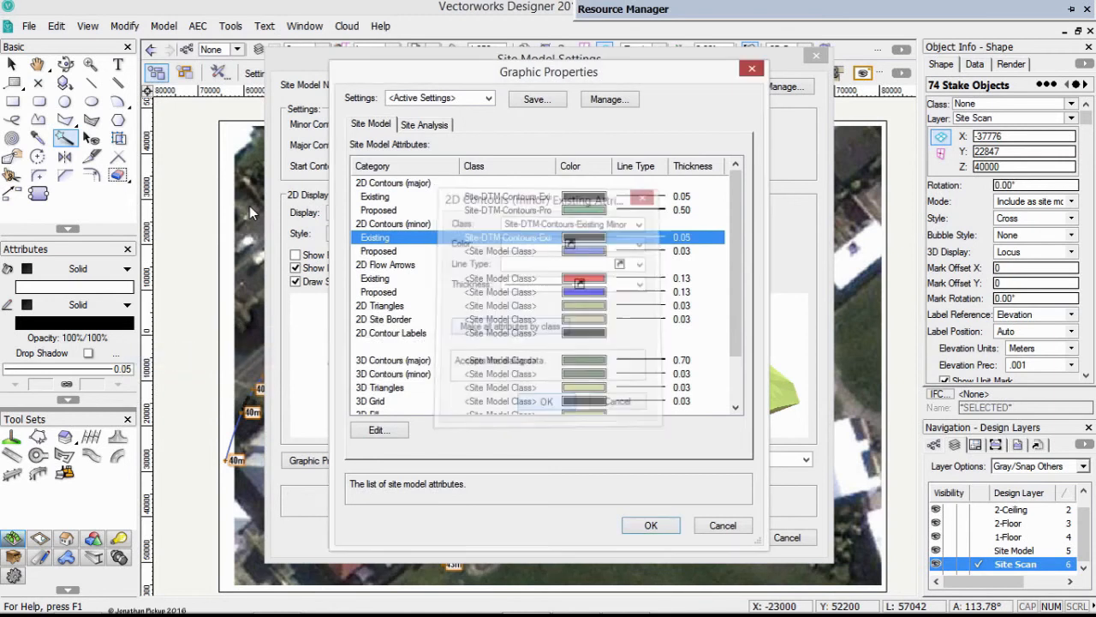
Step: Assign the proposed minor 2D contours to the Site-DTM-Contours-Proposed Minor class, with all attributes by class
double_click(379, 251)
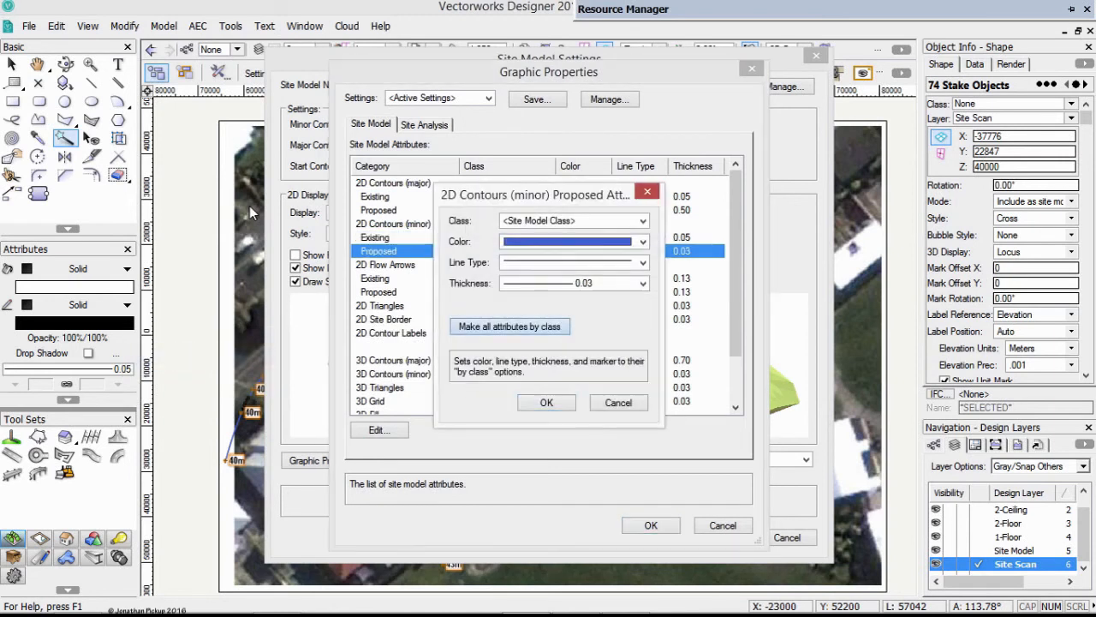
click(510, 326)
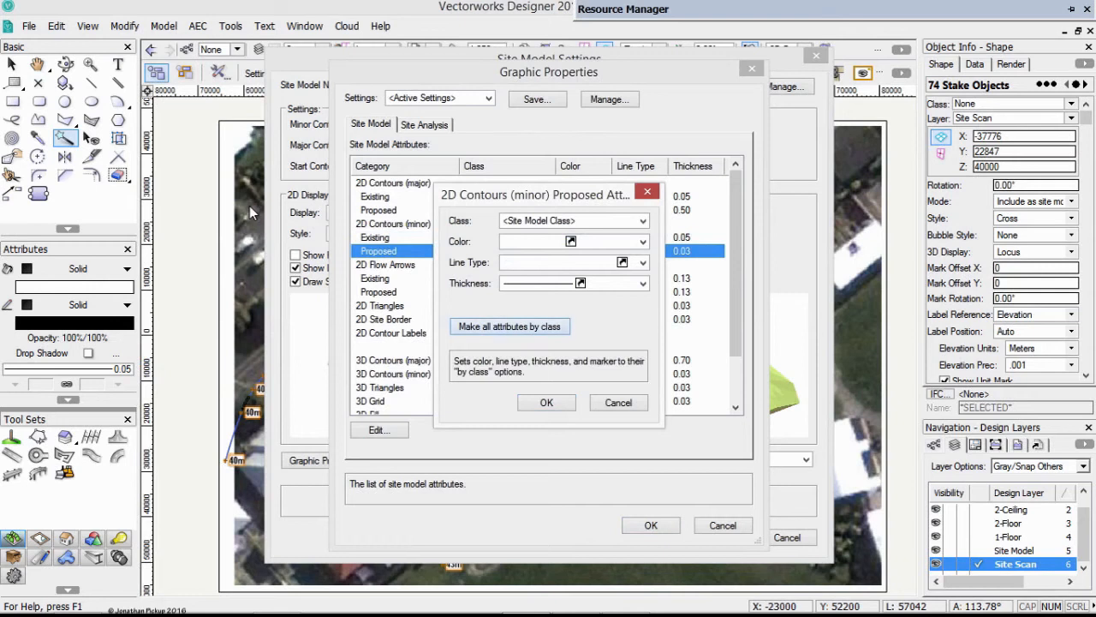
click(574, 221)
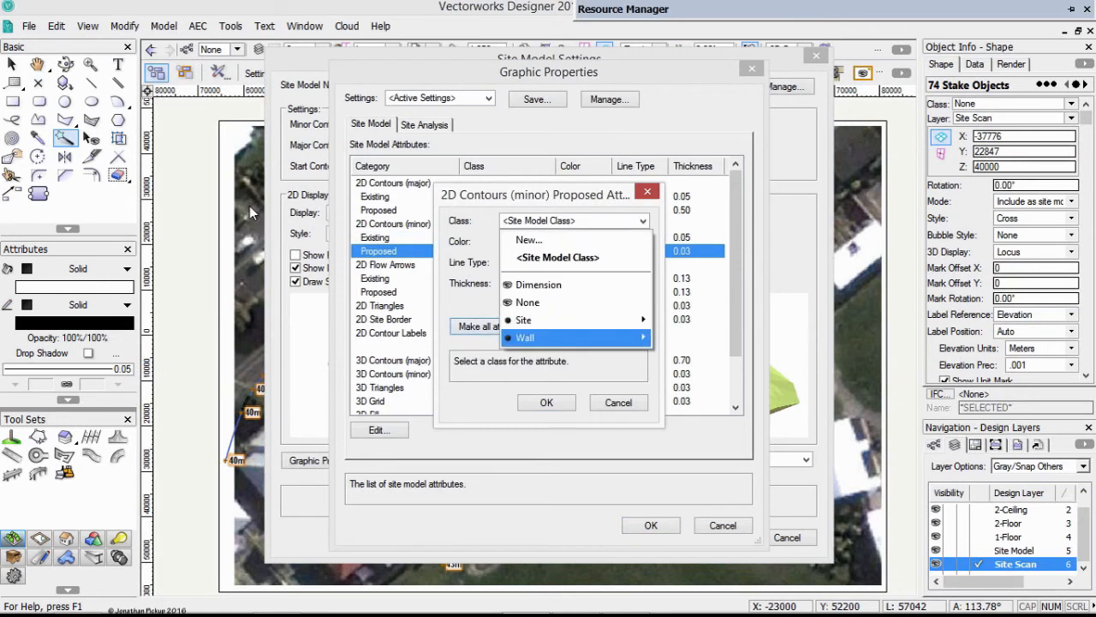
mouse_move(525, 320)
mouse_move(375, 337)
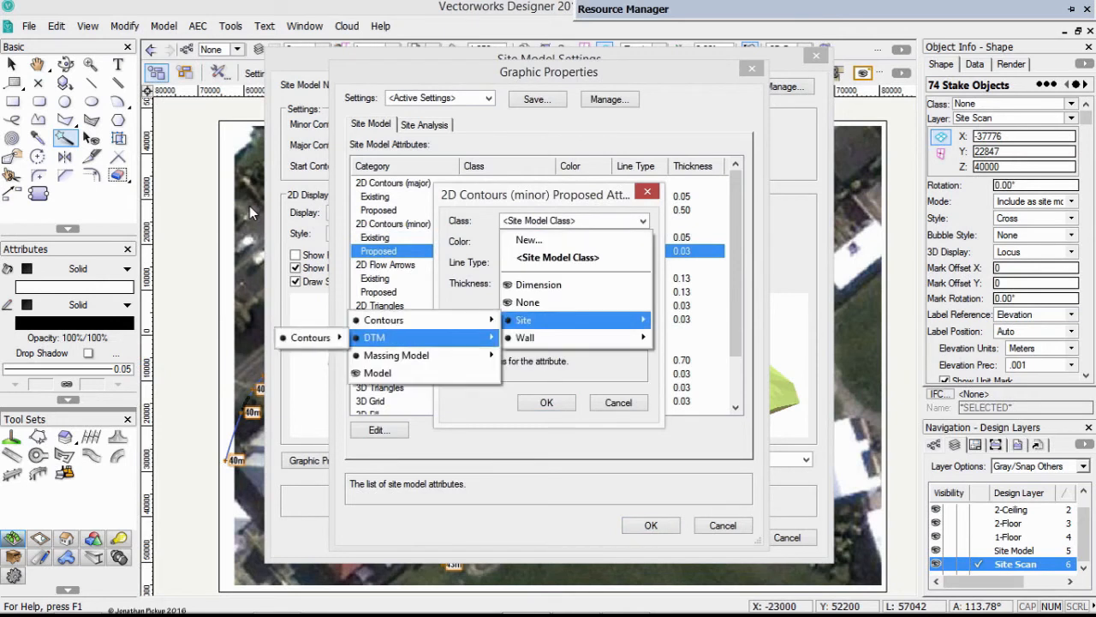
mouse_move(310, 337)
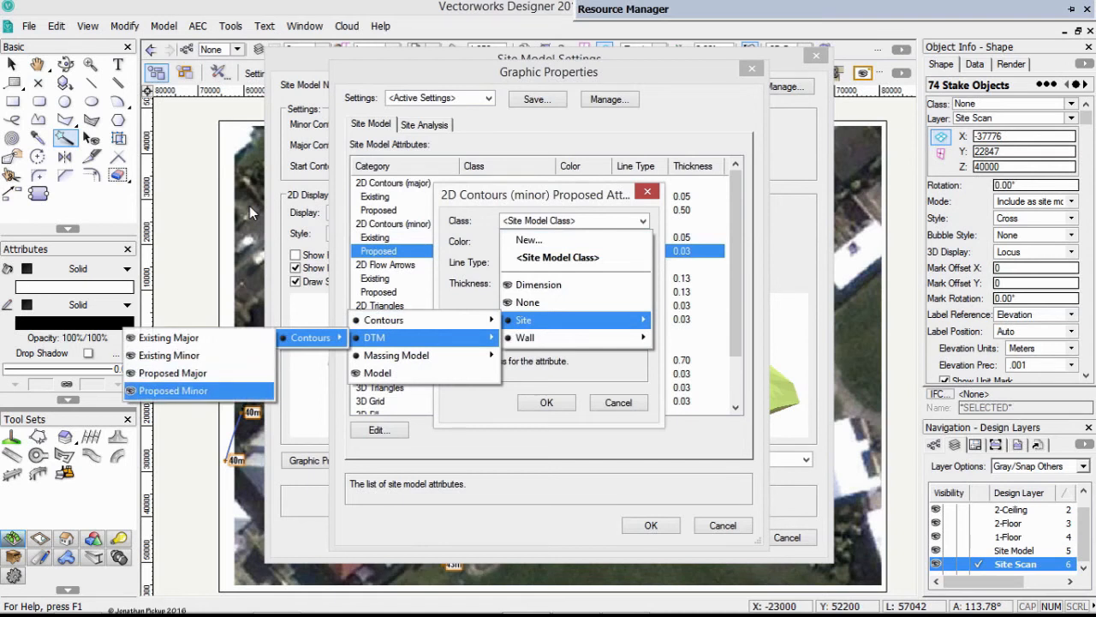
click(173, 390)
click(546, 402)
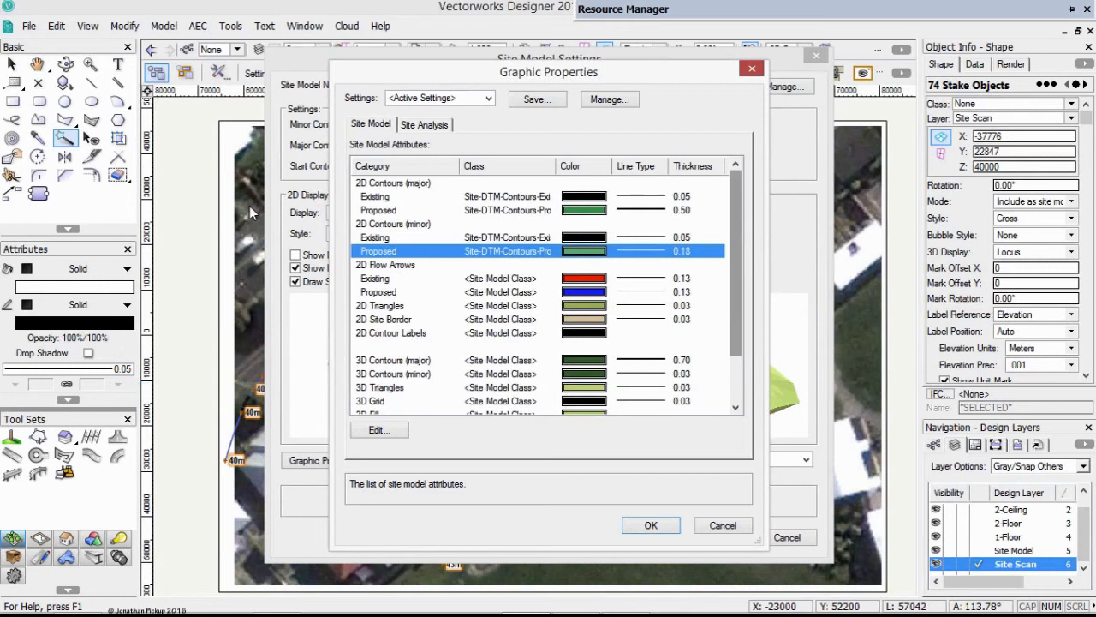
Step: For the 3D triangles attribute, create a new class named Site-DTM-Triangles instead of importing one
scroll(735, 257, down, 2)
double_click(380, 332)
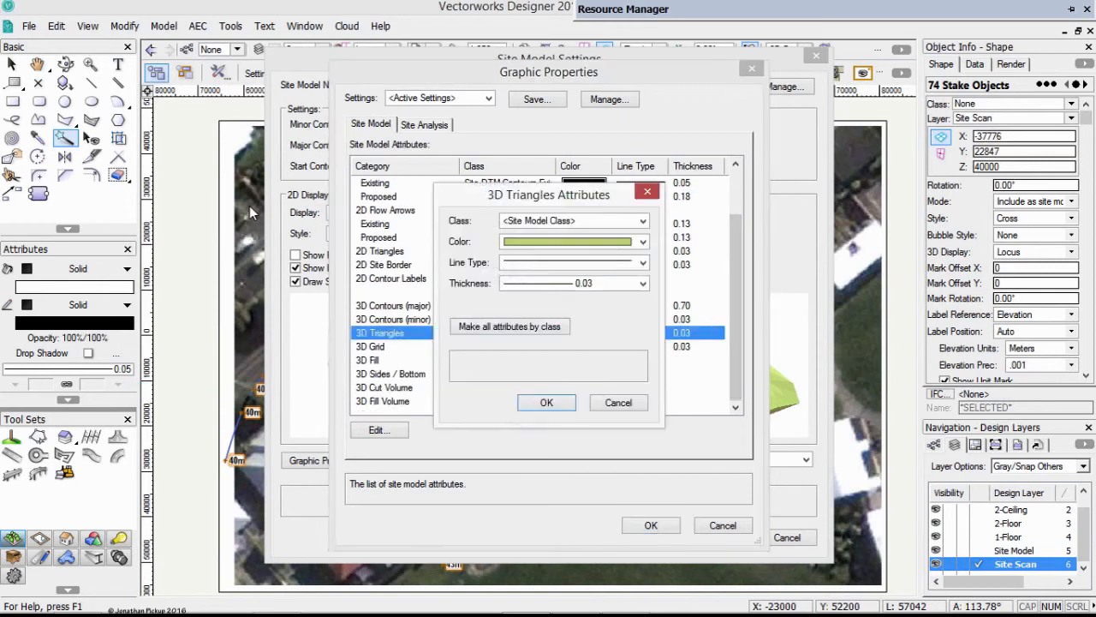
click(574, 220)
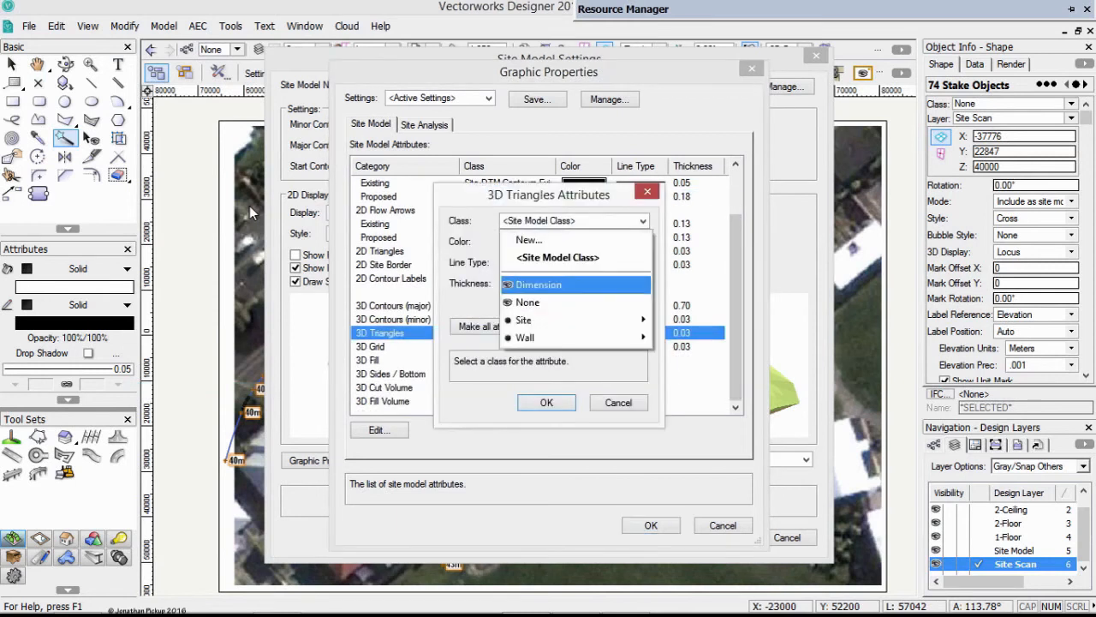
key(Return)
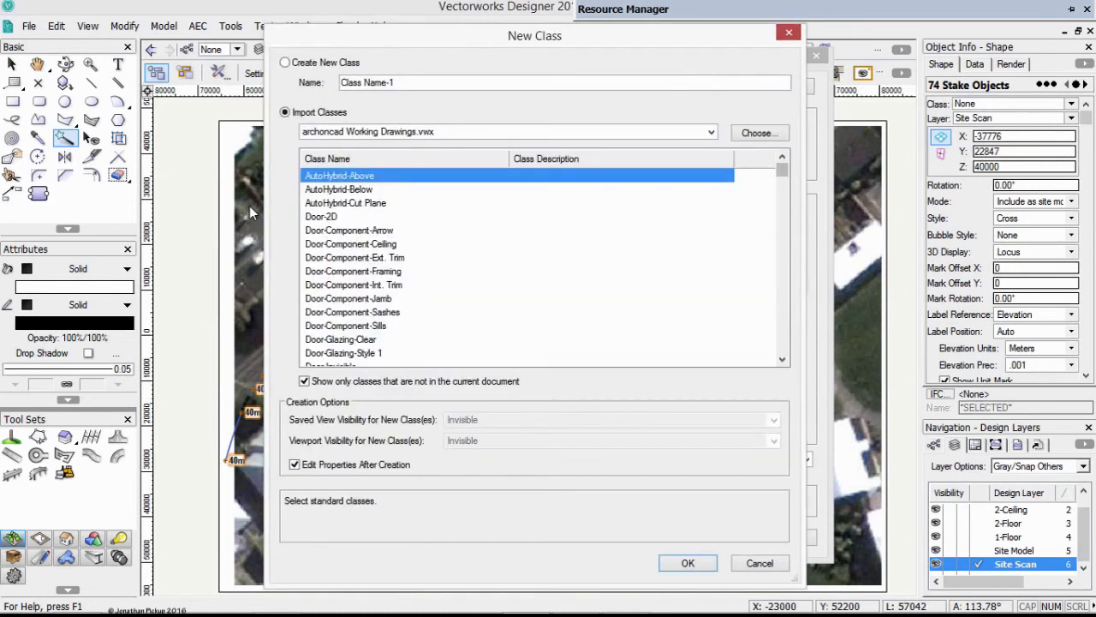
scroll(251, 213, down, 20)
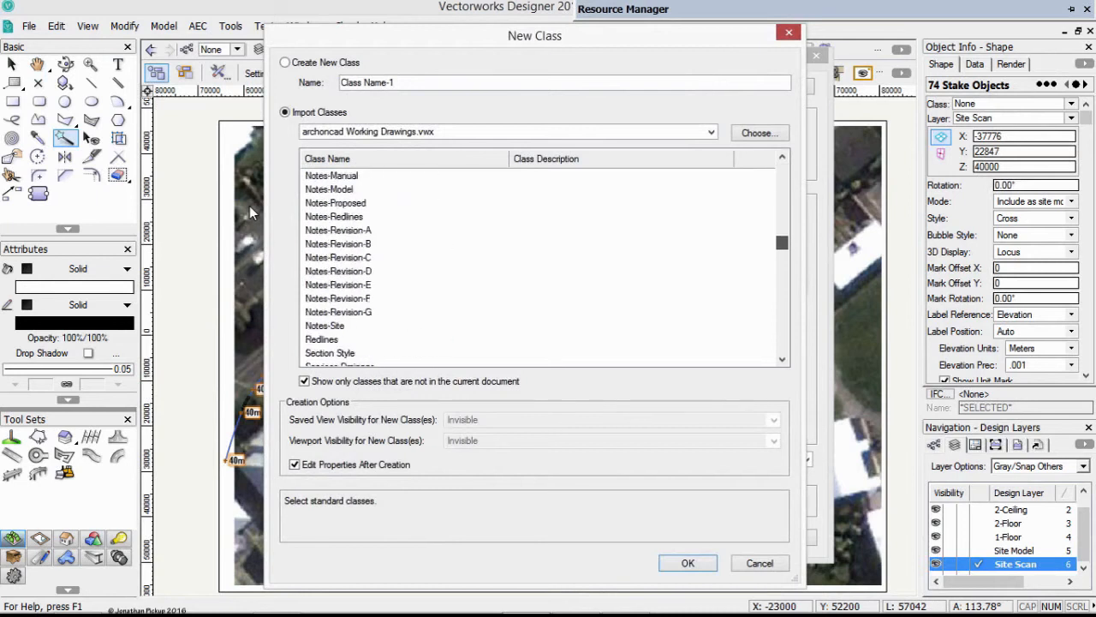
scroll(251, 213, down, 6)
scroll(251, 213, down, 4)
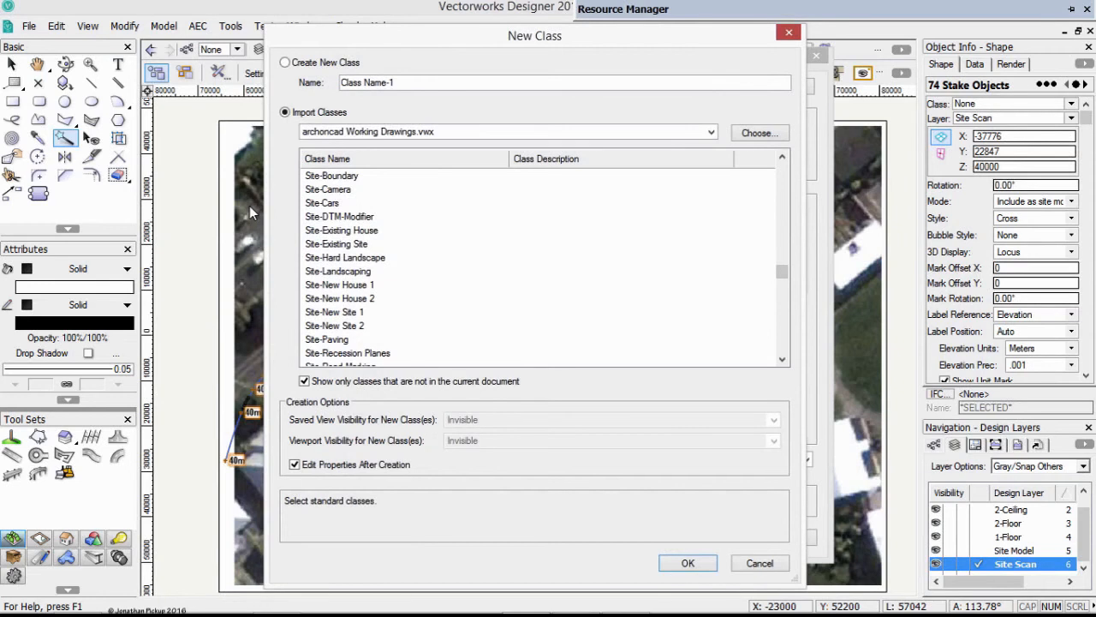
scroll(250, 212, down, 3)
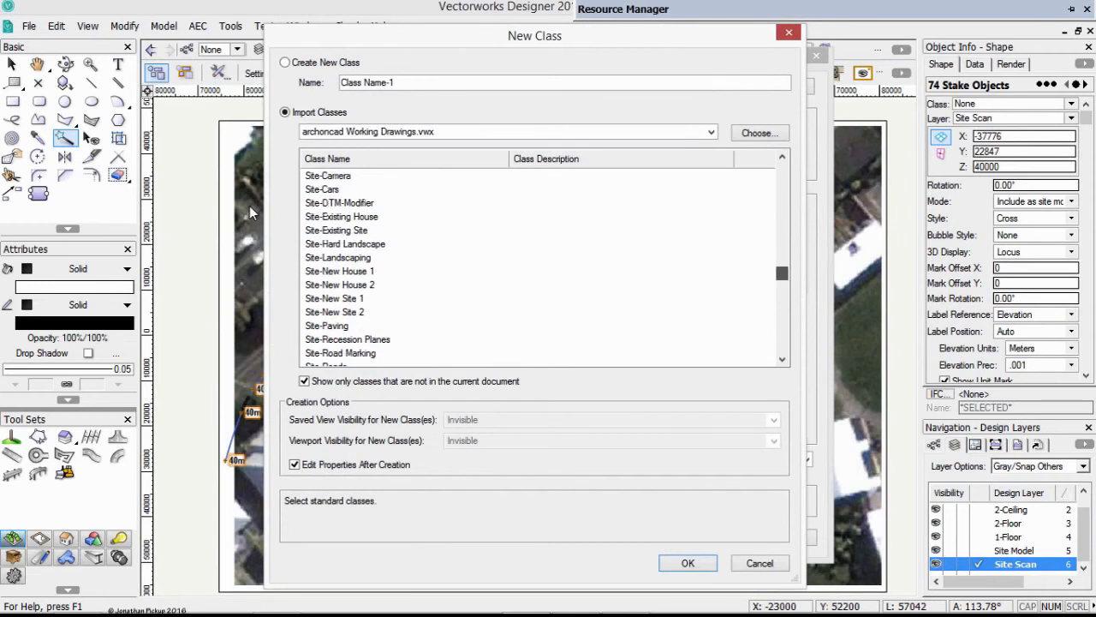
drag(782, 279, 781, 268)
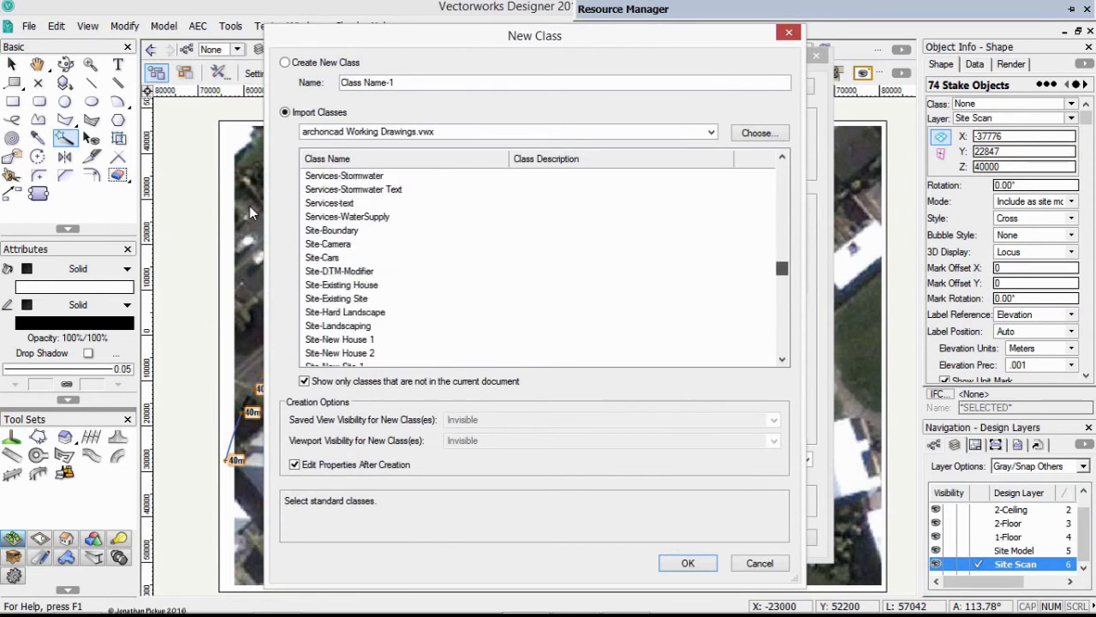
drag(424, 83, 330, 83)
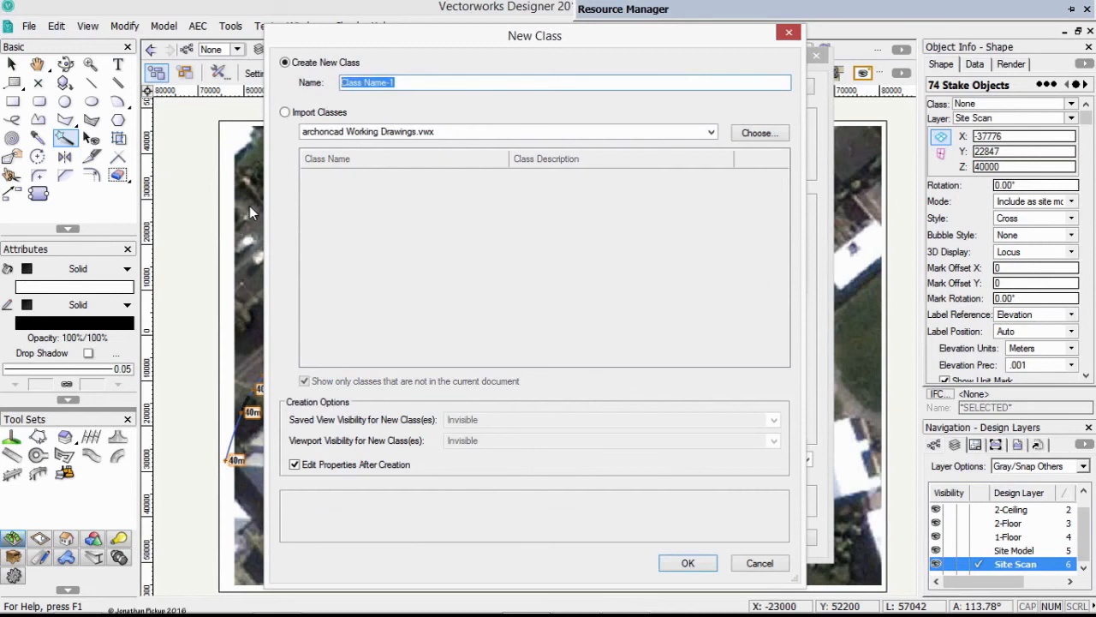
text(Site-DTM-Triangles)
key(Return)
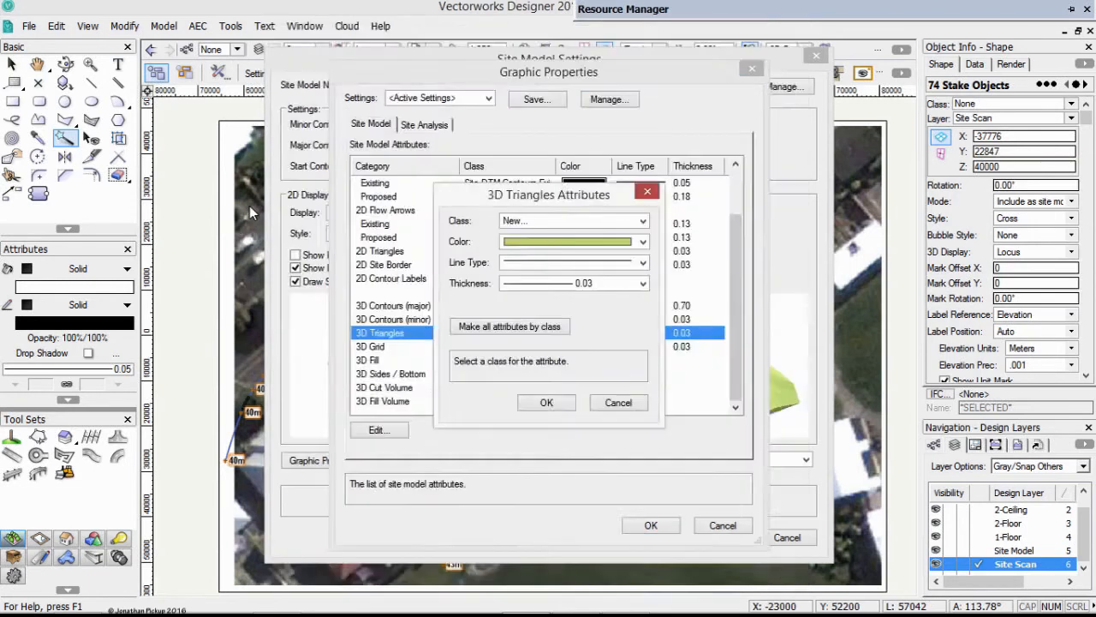
Step: Set the Site-DTM-Triangles class to use its graphic attributes at creation, with a light grey pen colour
key(Tab)
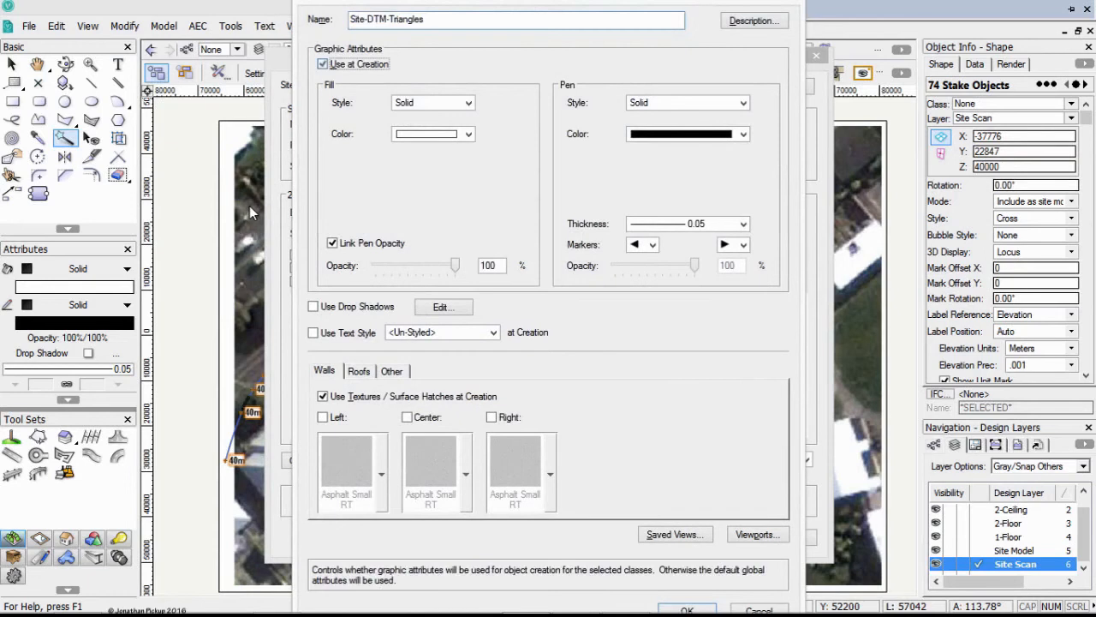
key(space)
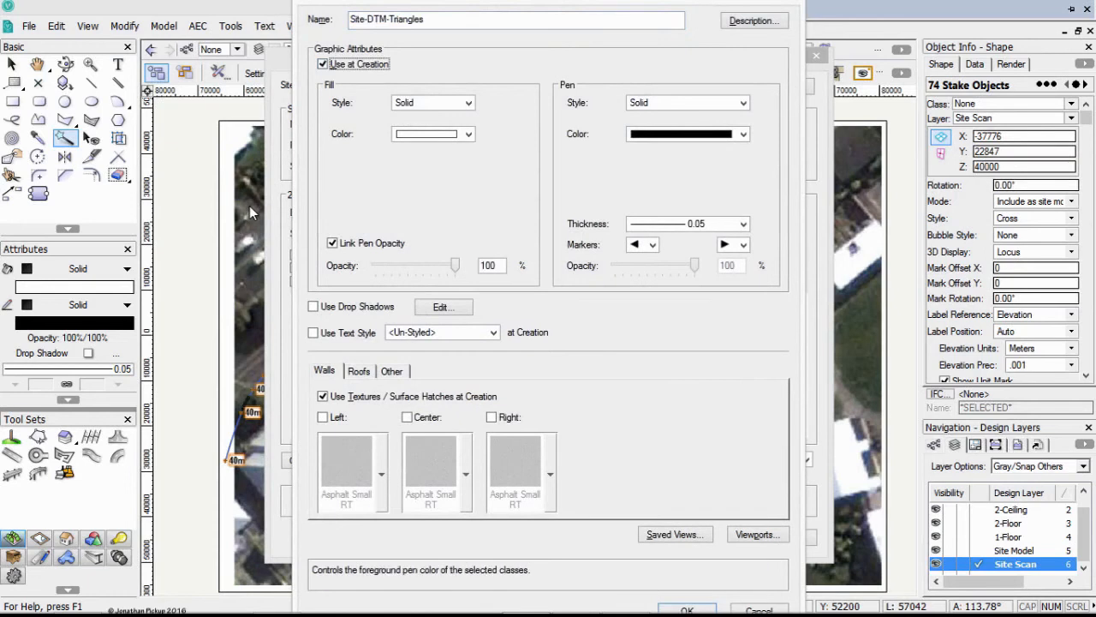
click(689, 134)
click(676, 192)
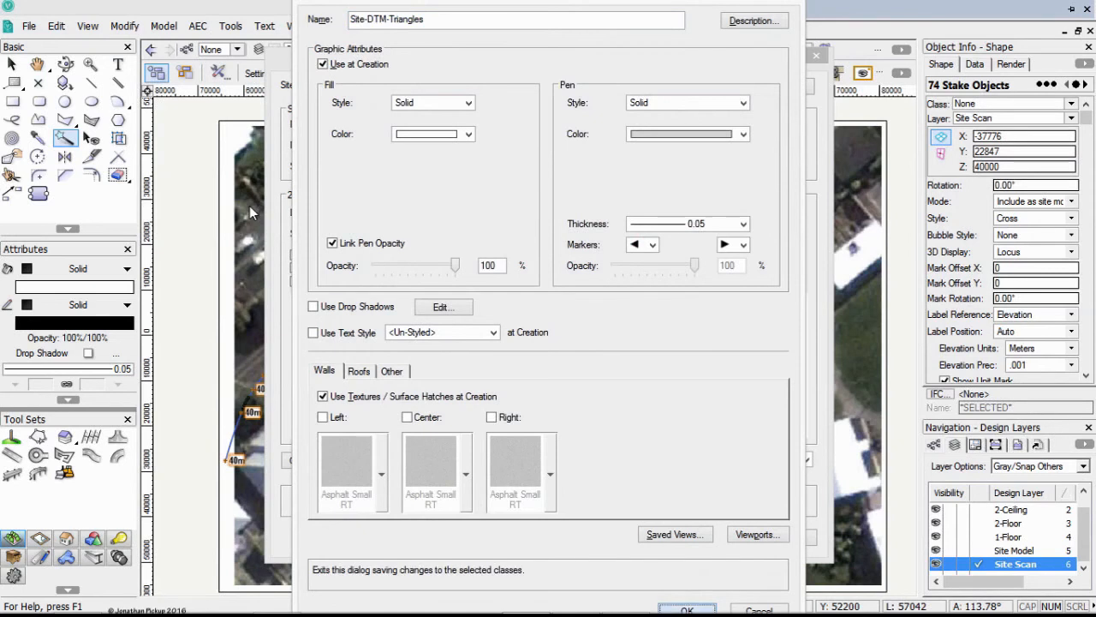
click(687, 610)
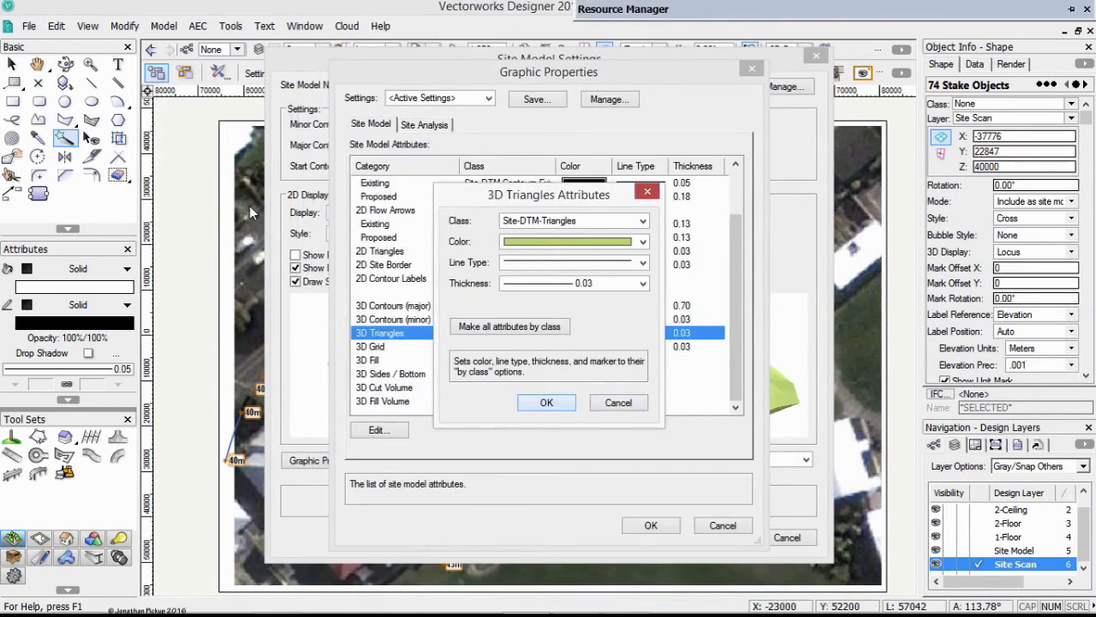
Step: Make all 3D triangles attributes by class and create the site model with the configured settings
click(509, 327)
click(547, 403)
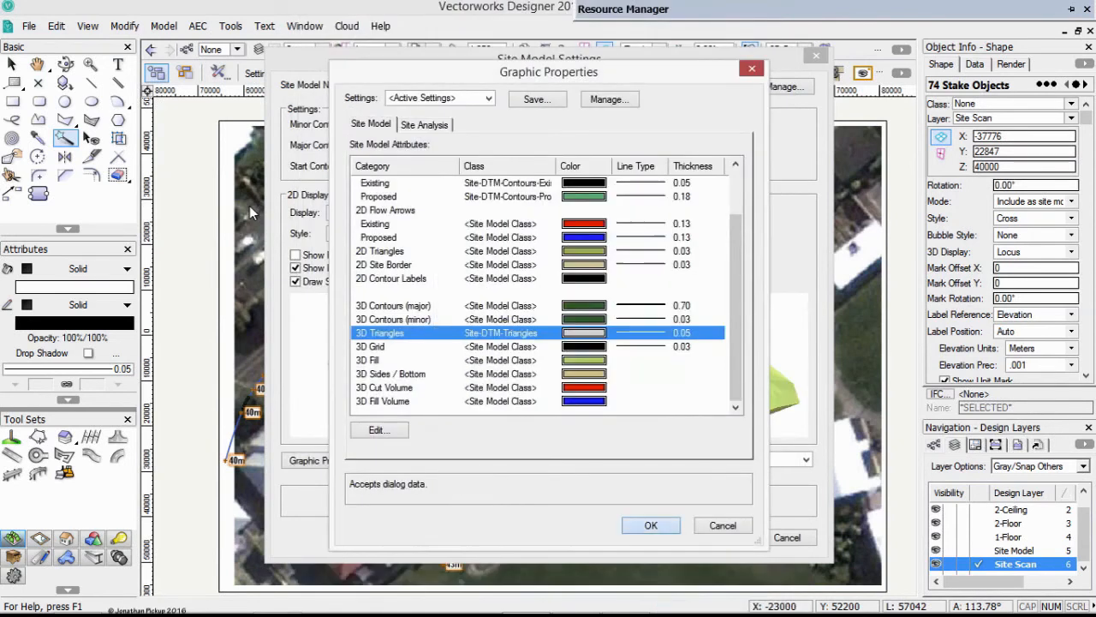
click(650, 525)
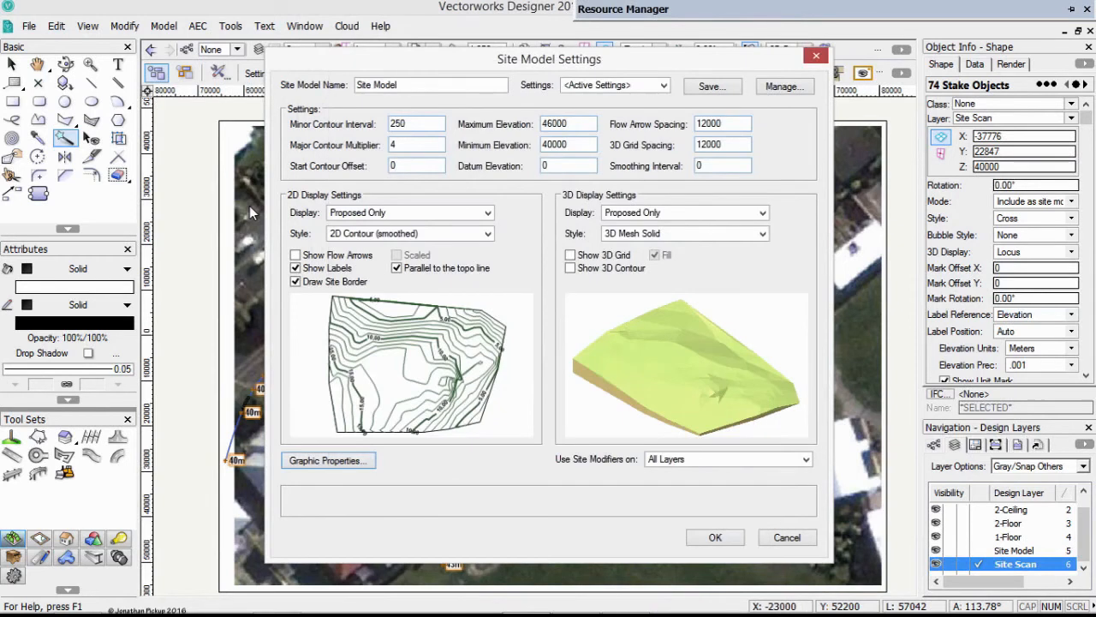
click(715, 537)
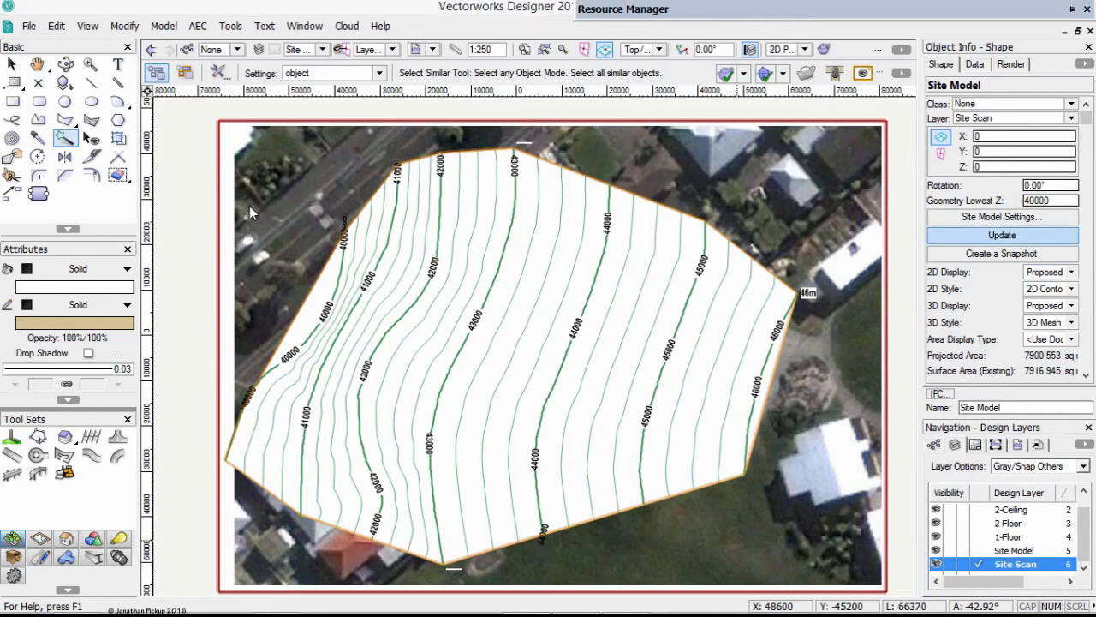
Step: Move the site model to the Site Model design layer and set the layer options to Active Only
click(1071, 118)
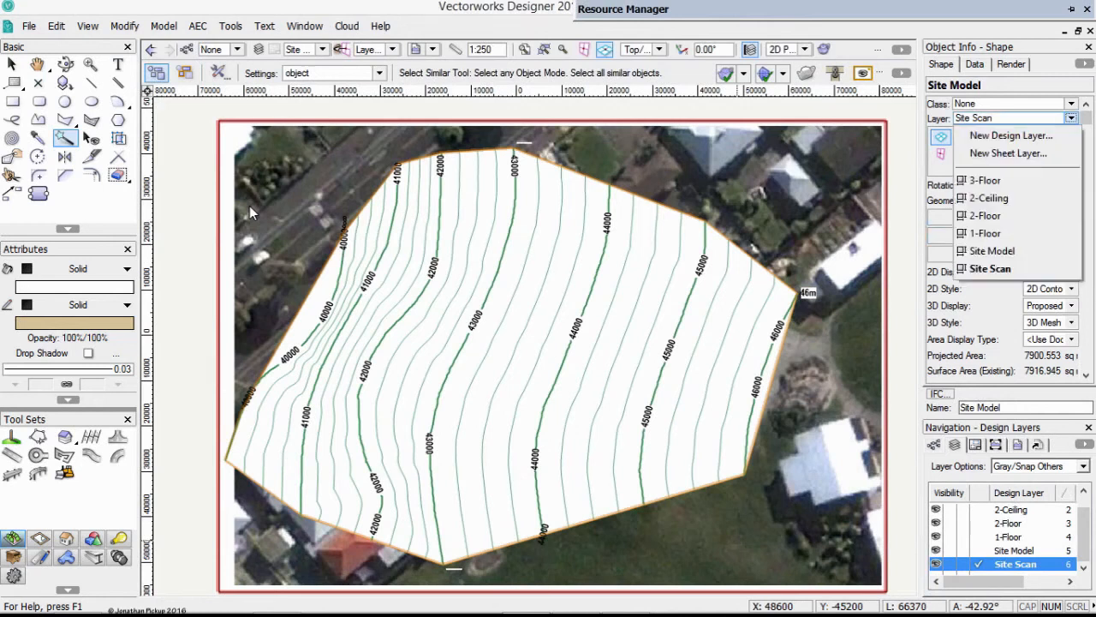
click(998, 252)
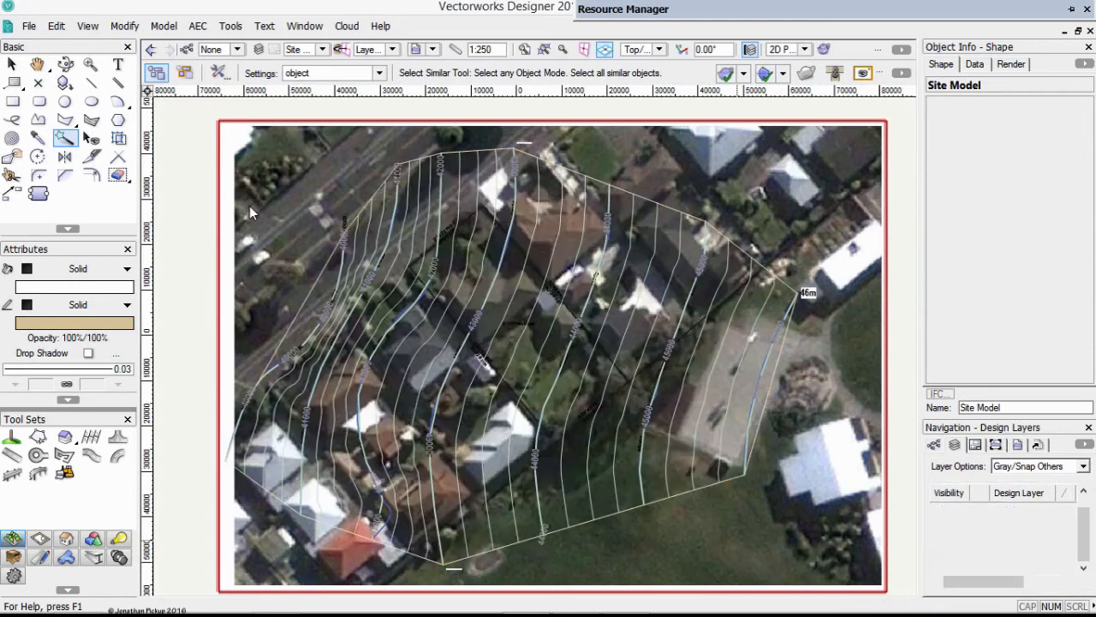
right_click(249, 206)
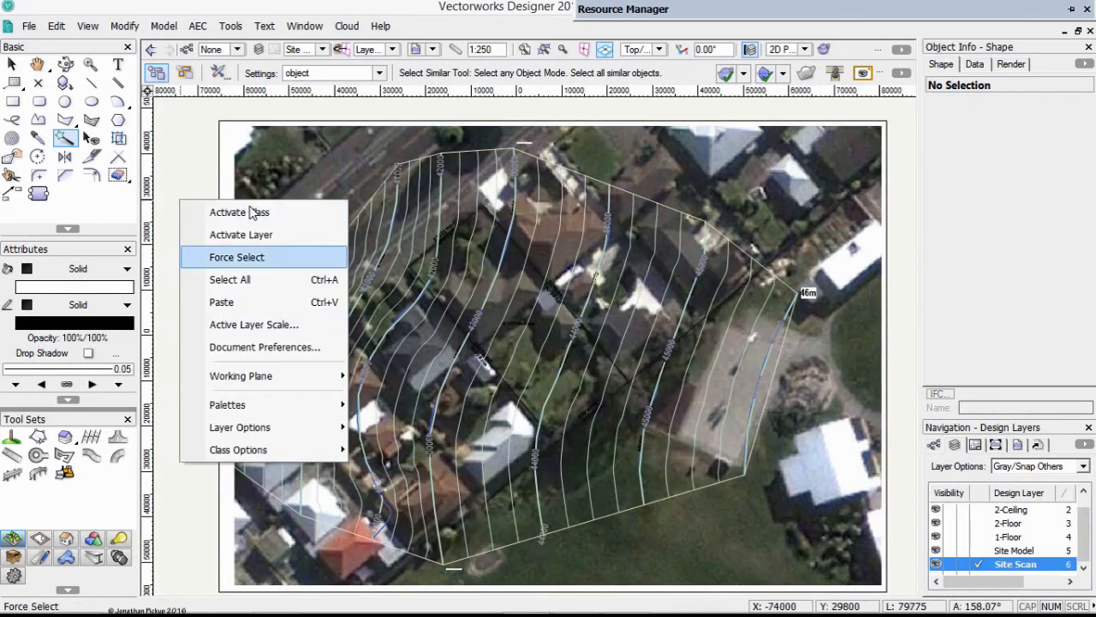
mouse_move(248, 427)
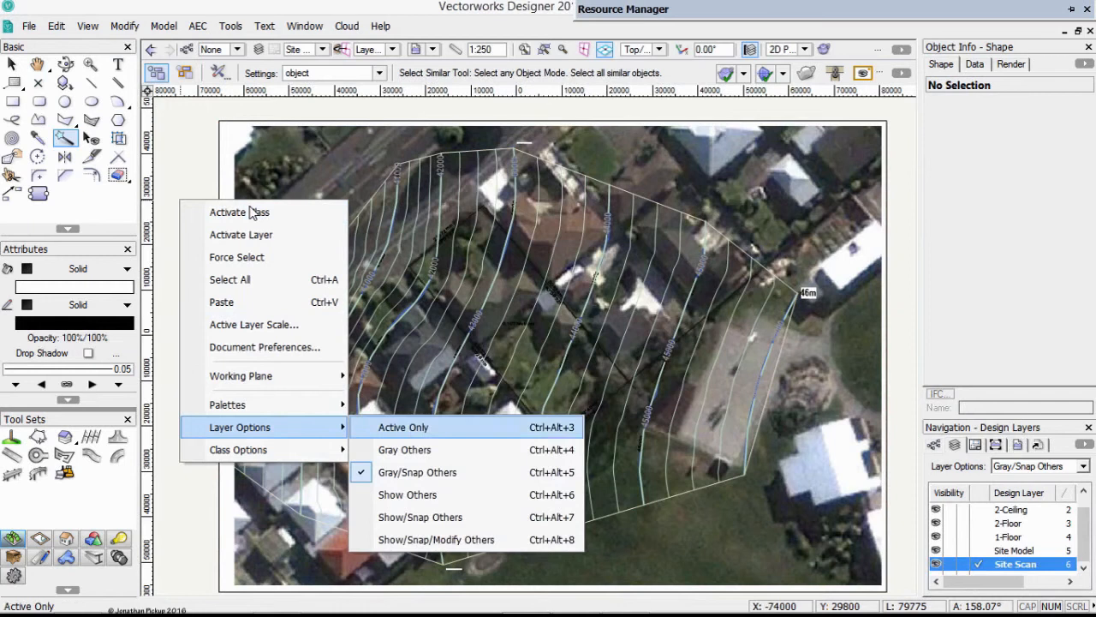
click(402, 427)
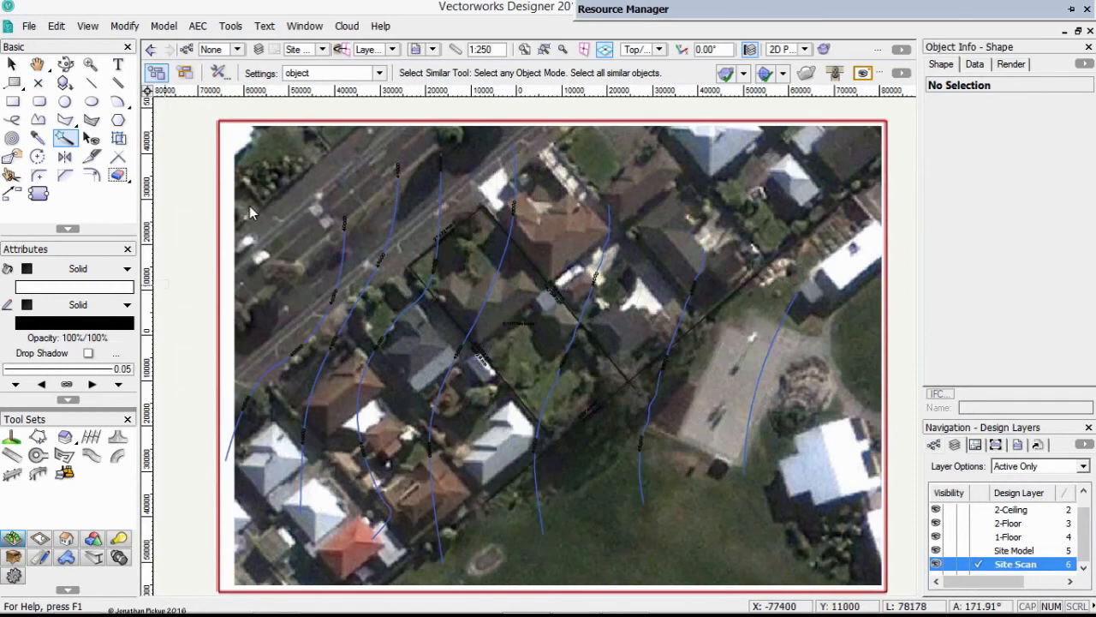
Step: Activate the Site Model layer and open the site model's crop for editing
key(ctrl+Up)
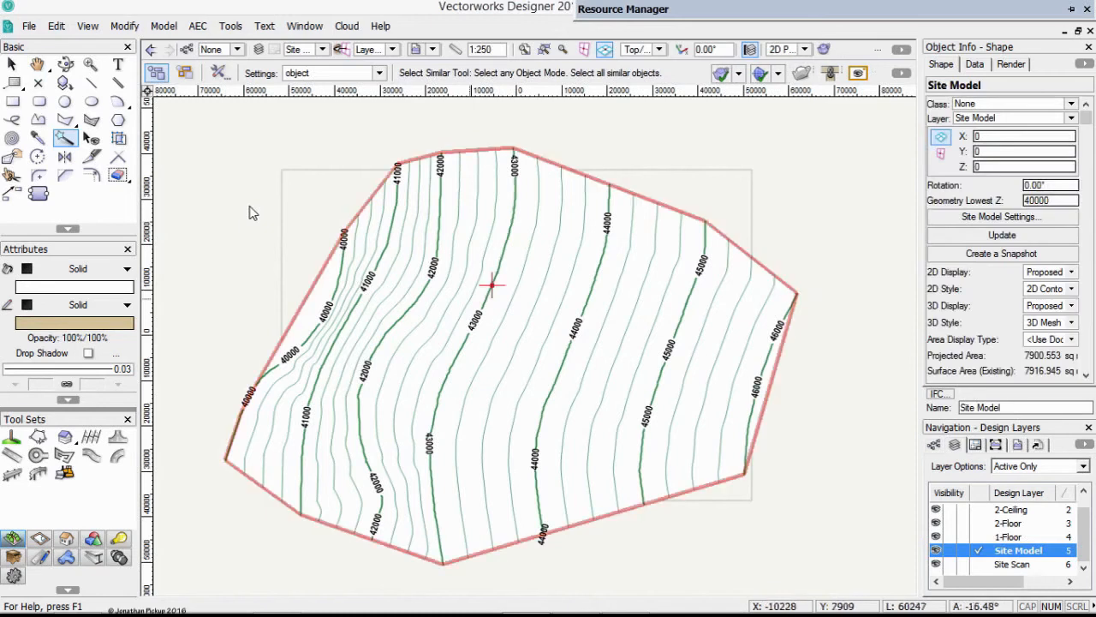
click(491, 286)
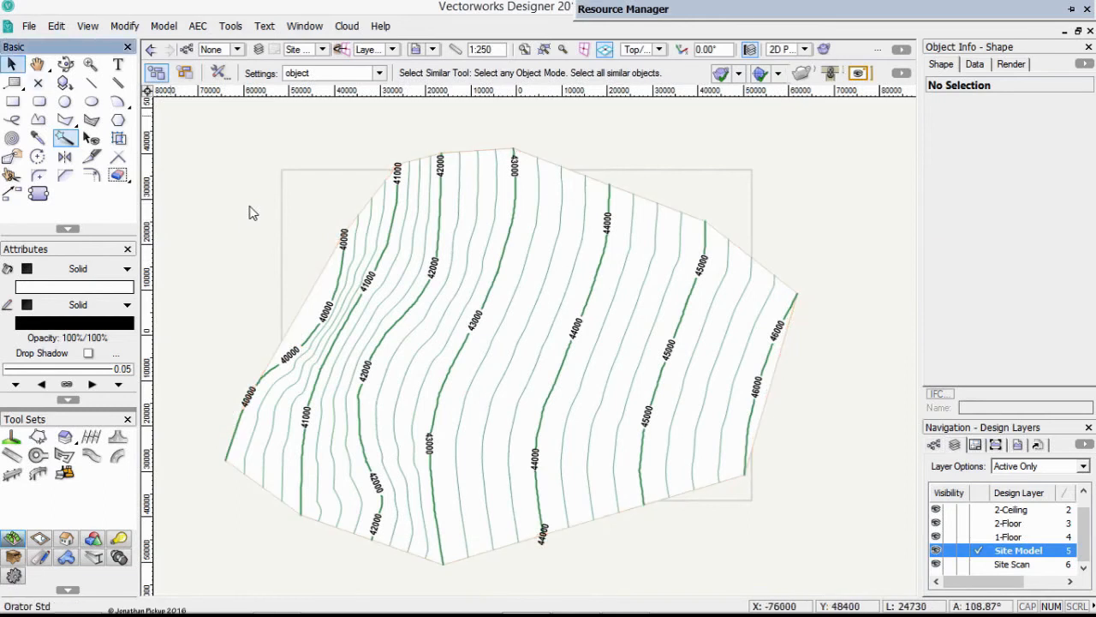
key(x)
click(552, 252)
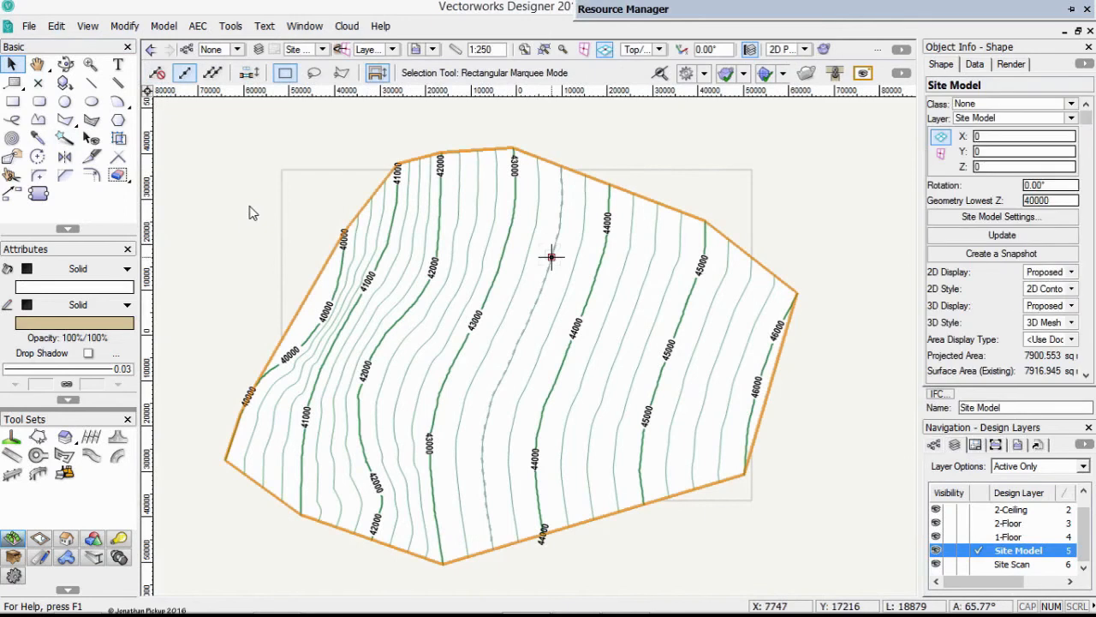
right_click(529, 252)
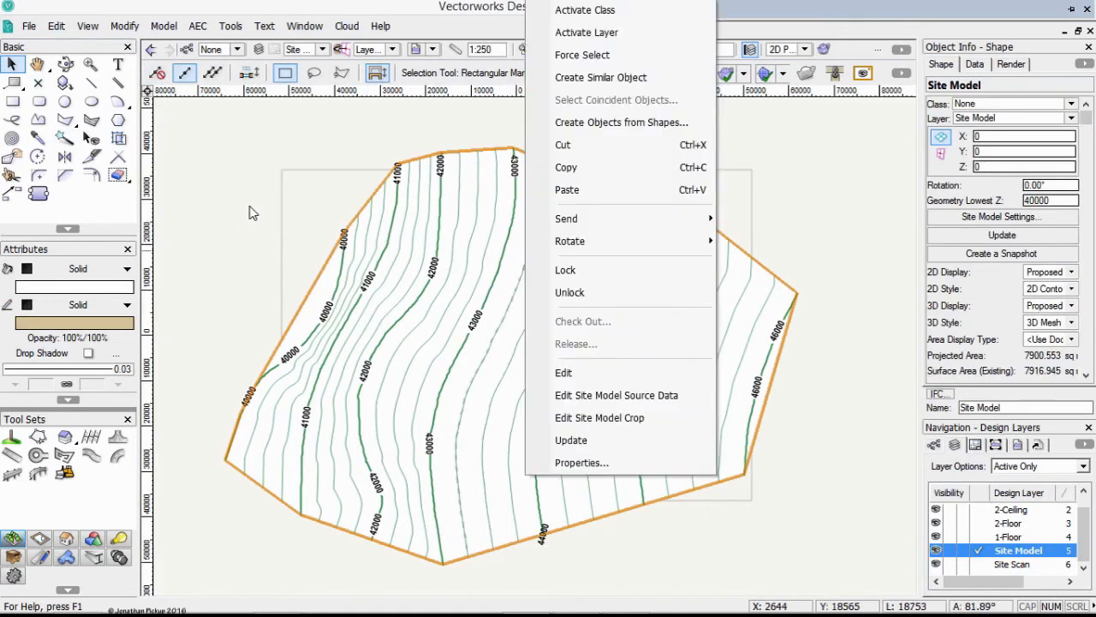
key(Return)
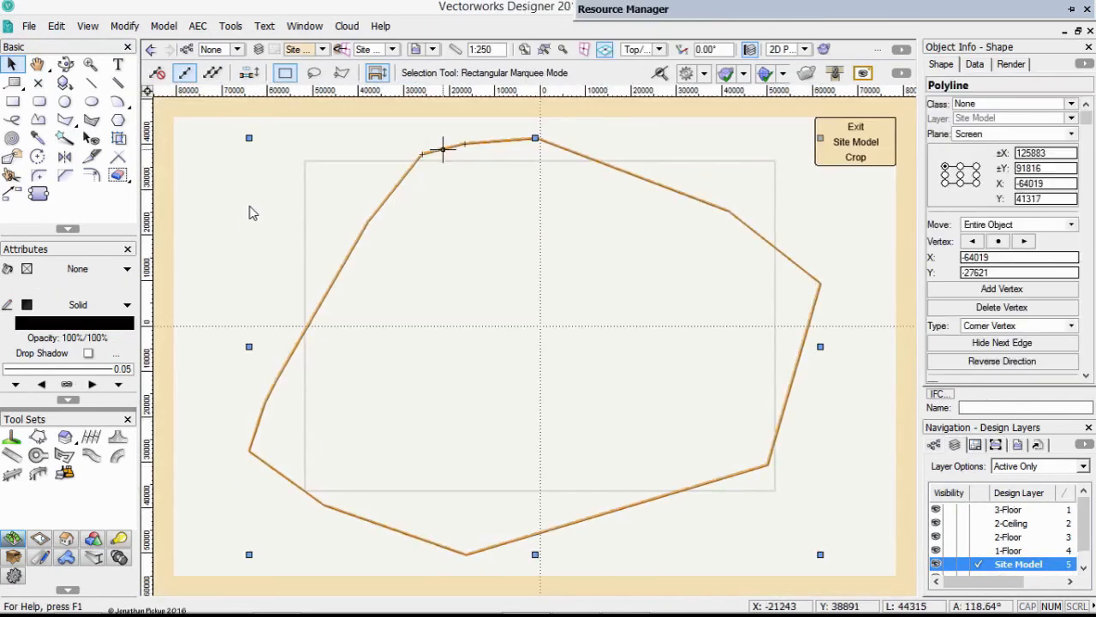
Step: Replace the irregular crop outline with a rectangle about 67 m wide and 43 m high, and exit the crop
key(Delete)
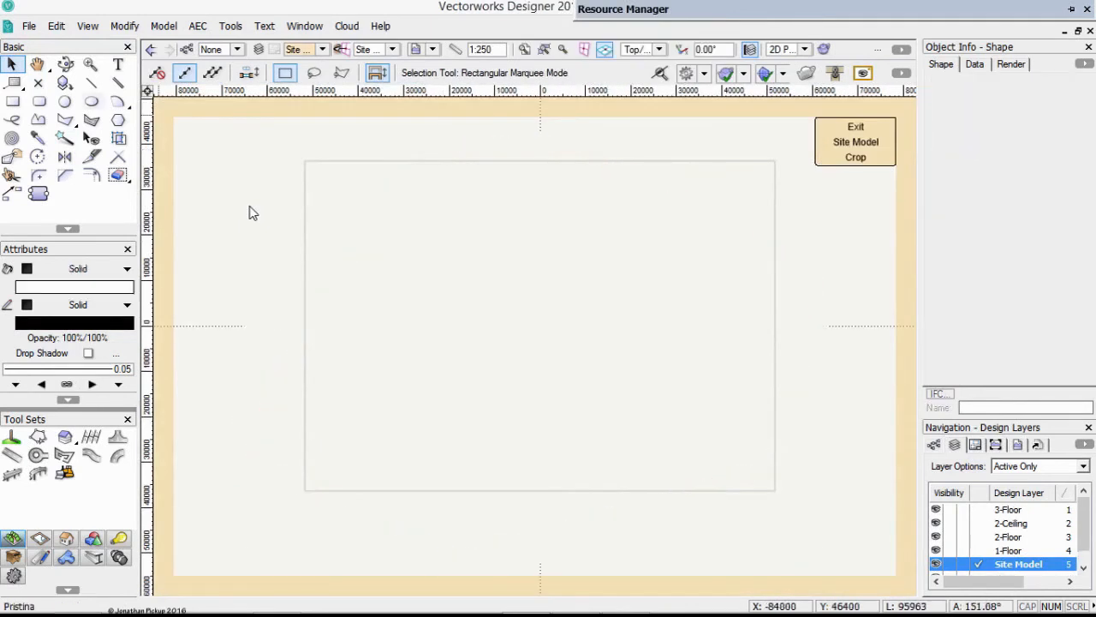
key(4)
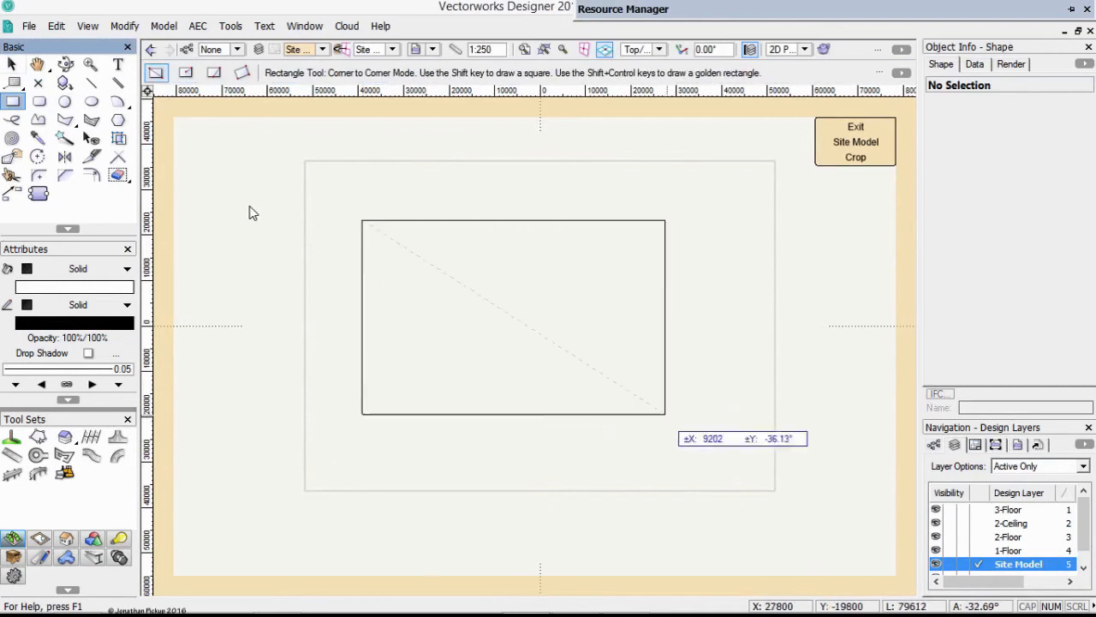
click(671, 419)
click(856, 141)
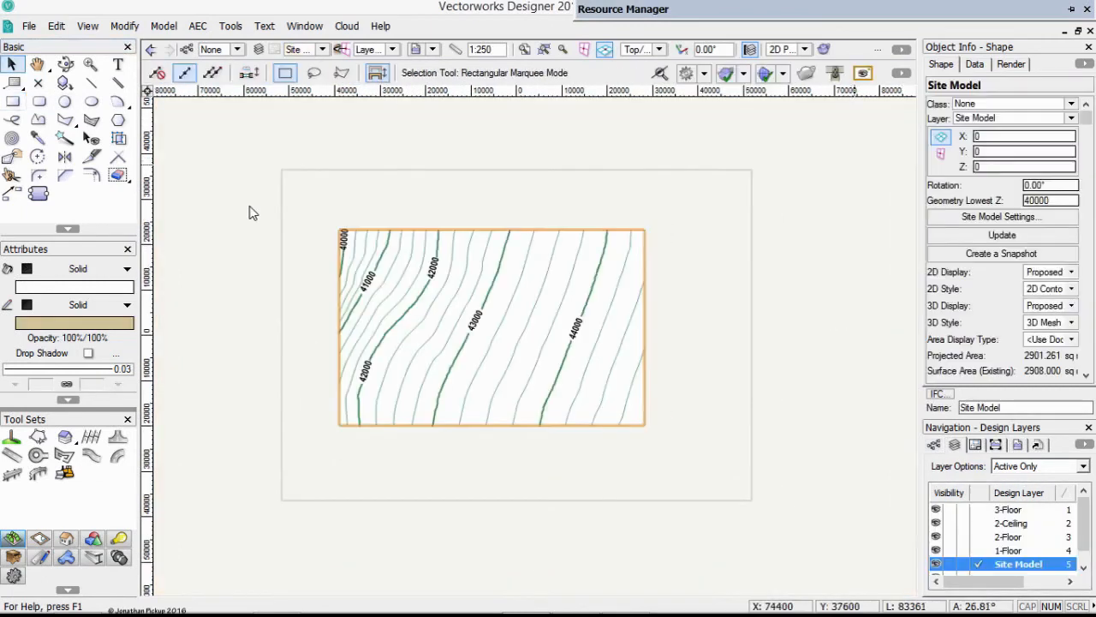
Step: Open the site model's crop, delete the rectangular crop outline and exit the crop
right_click(600, 245)
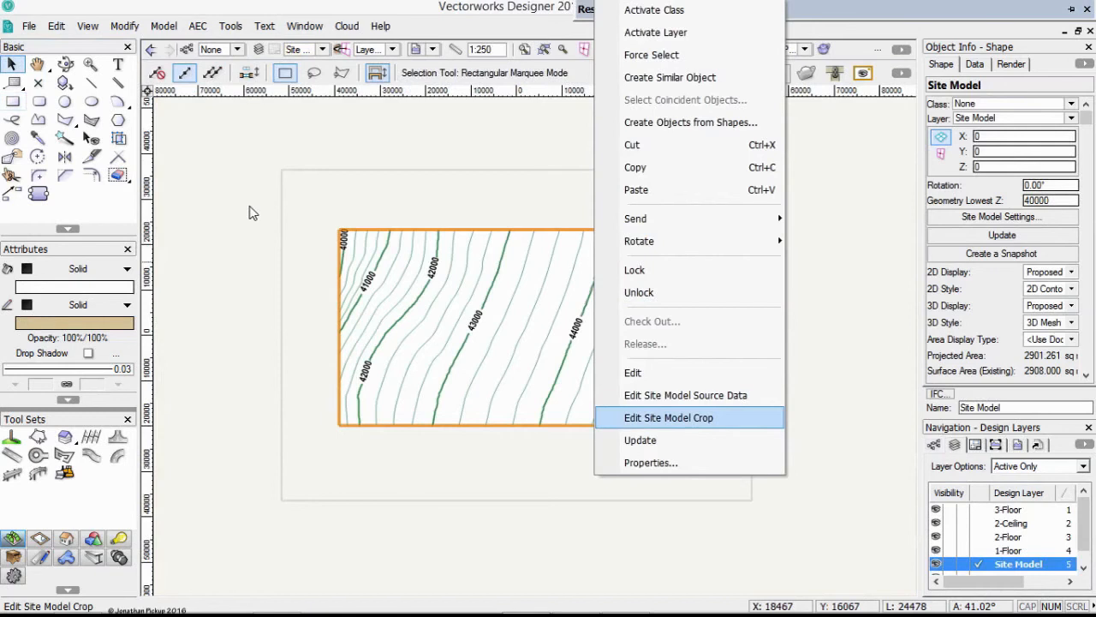
click(688, 417)
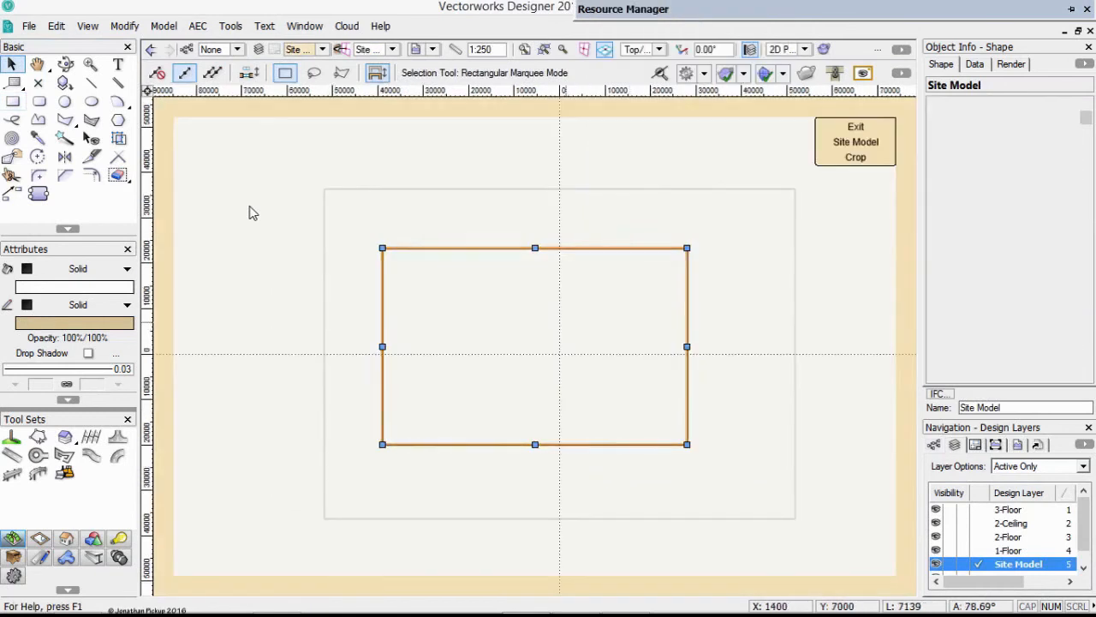
key(Delete)
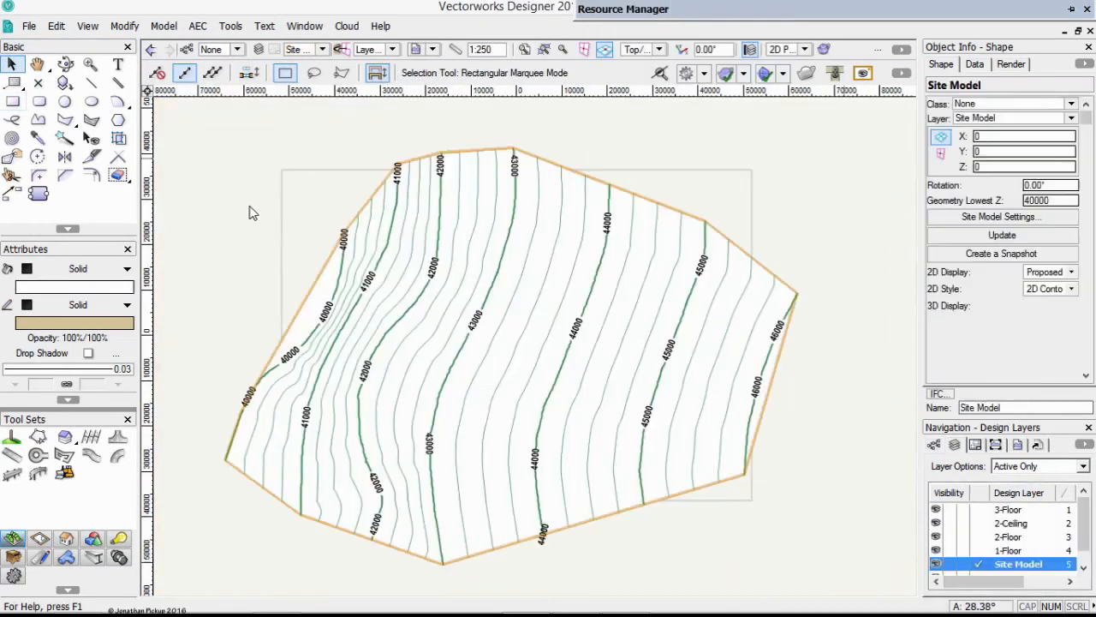
Step: Open the site model's source data, select all the stake objects to examine their settings, and exit the source data
right_click(460, 273)
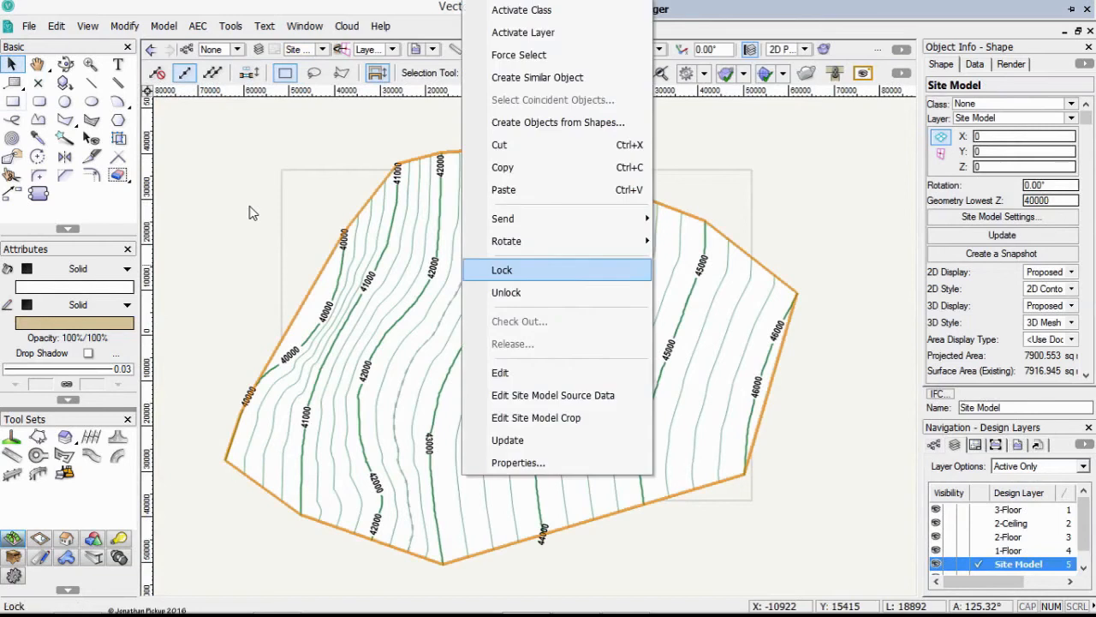
key(Return)
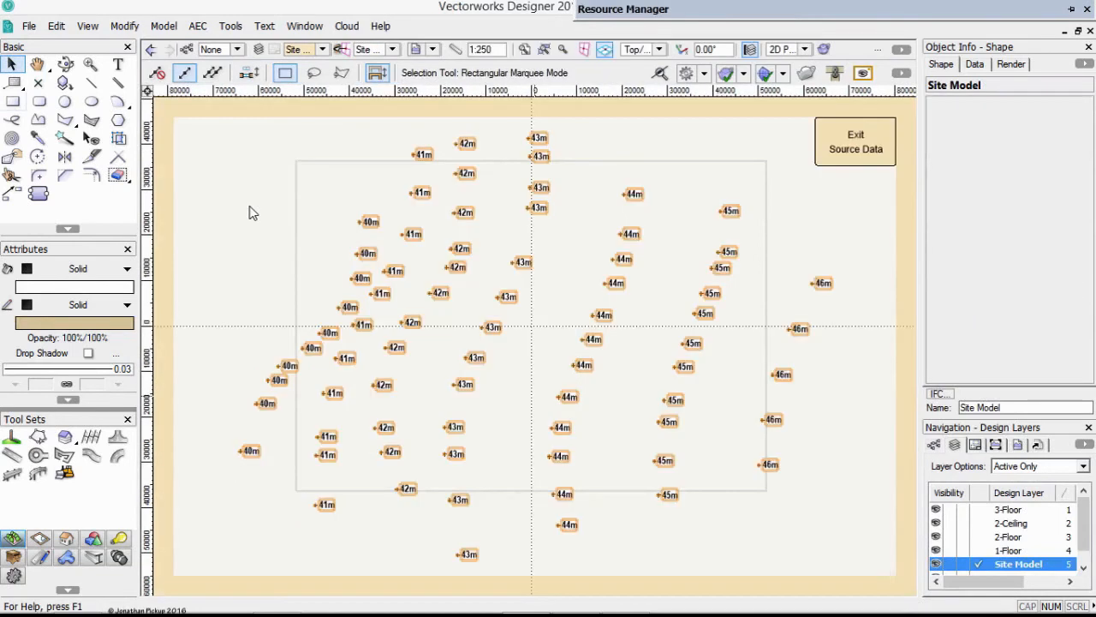
key(ctrl+a)
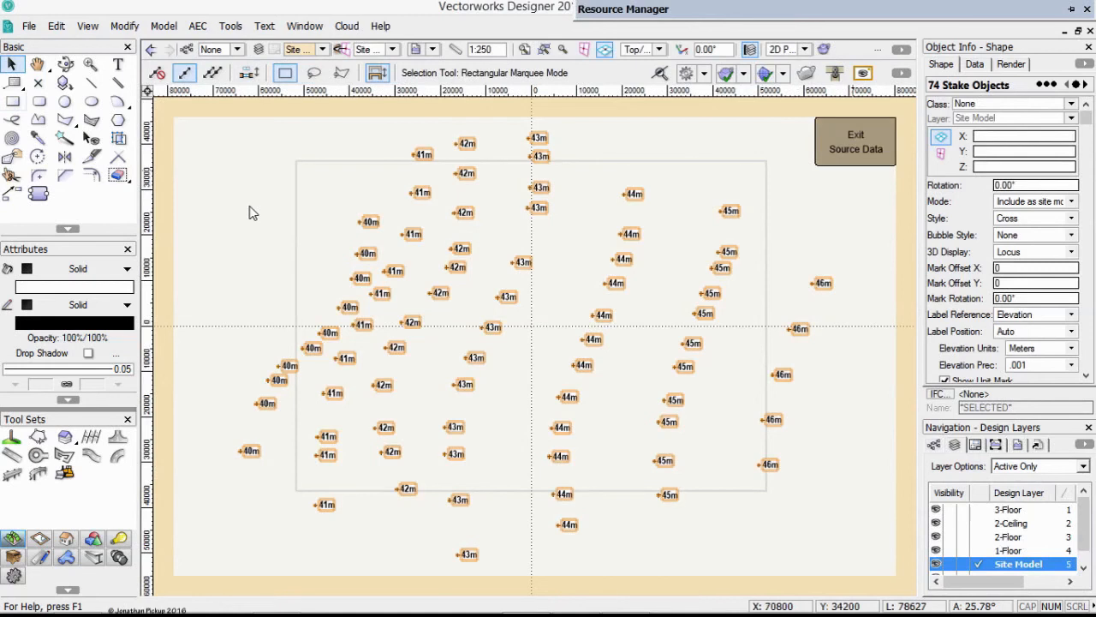
click(868, 142)
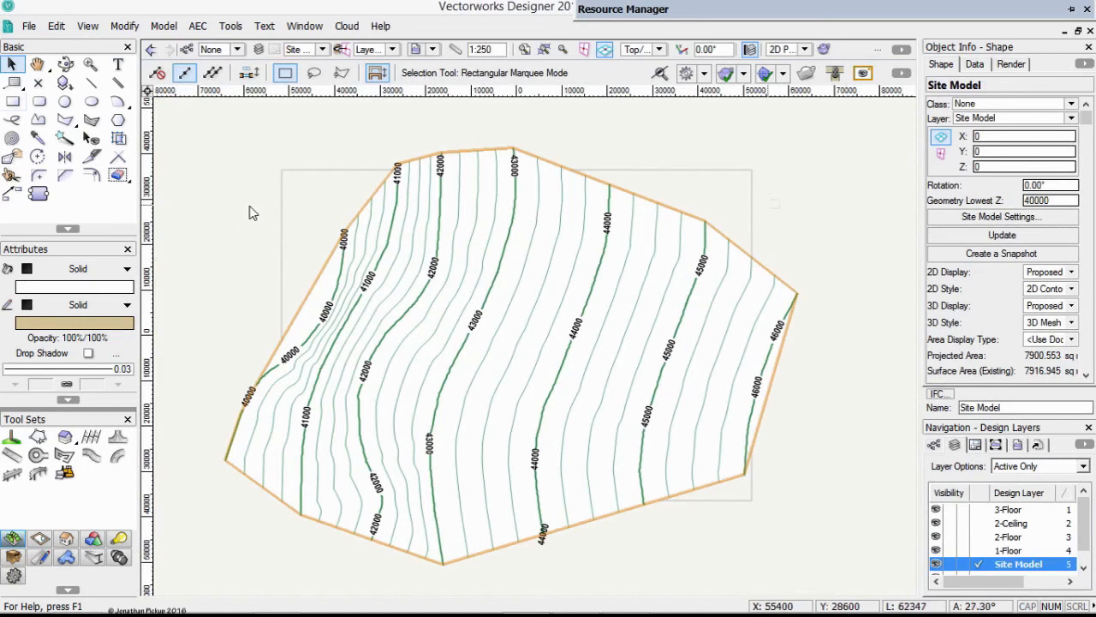
Step: Reshape the site model's crop by moving its upper-right edge and several corner vertices, and delete the surplus vertices on its left side
click(13, 158)
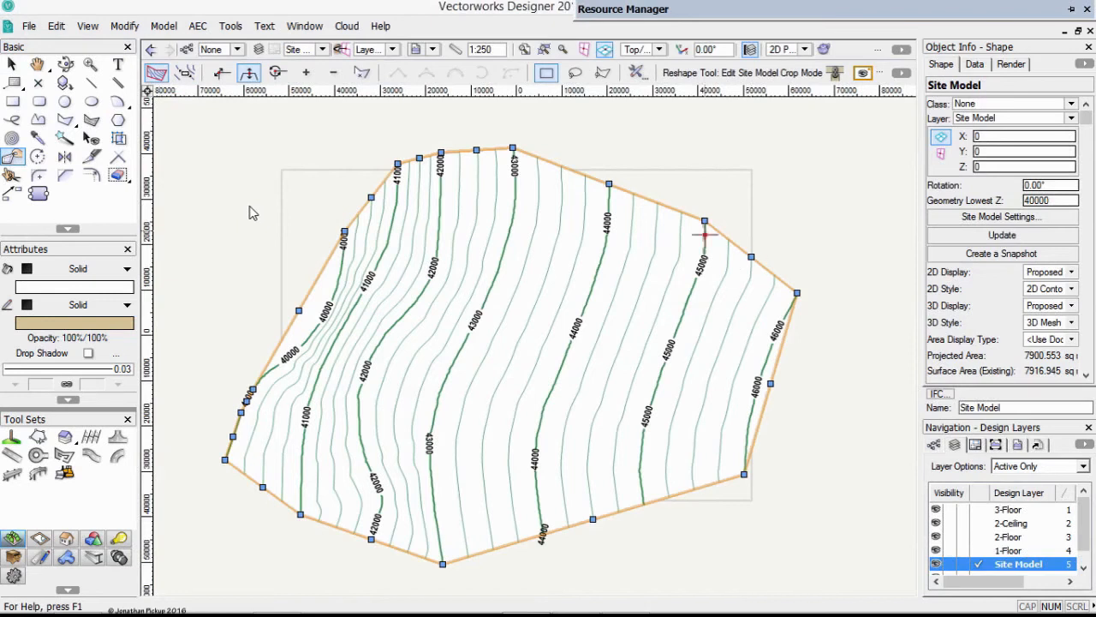
drag(705, 222, 679, 240)
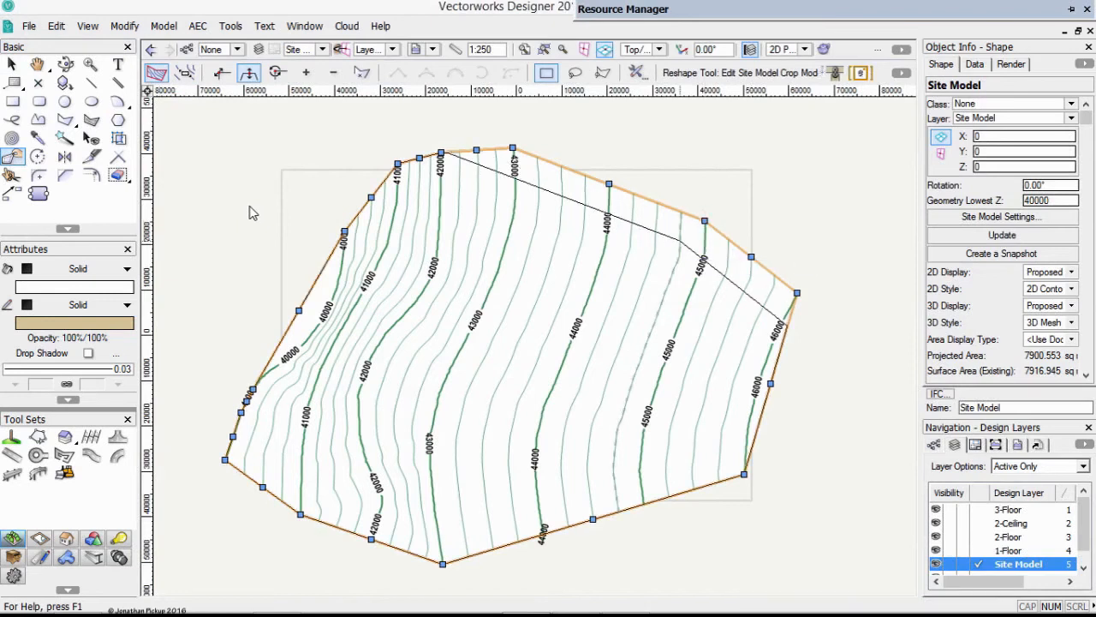
drag(446, 152, 489, 139)
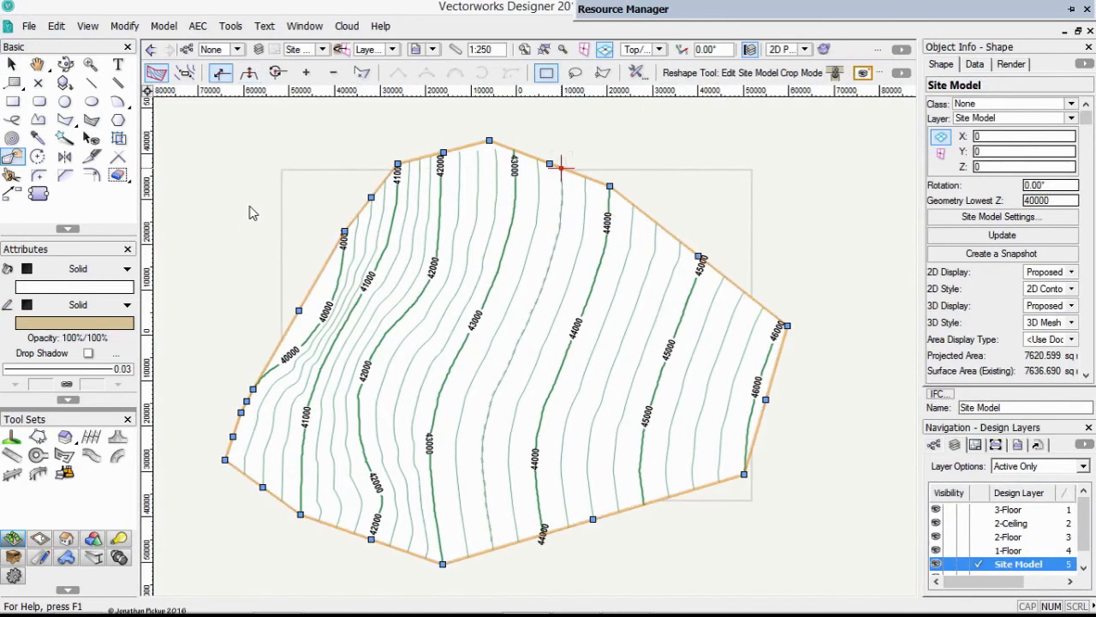
drag(609, 186, 609, 212)
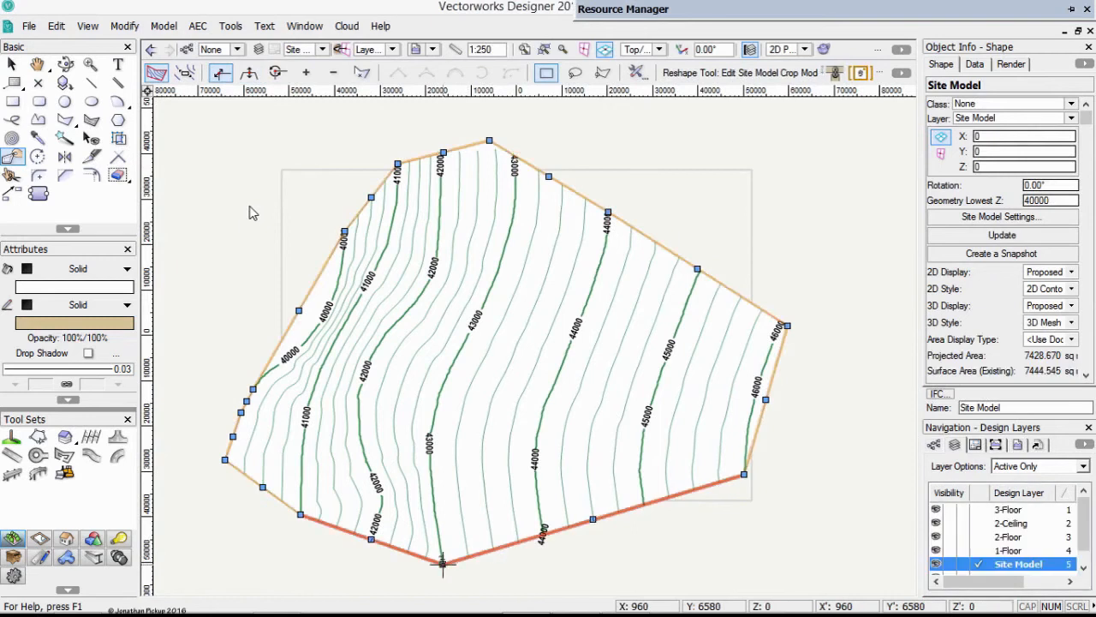
drag(443, 563, 461, 511)
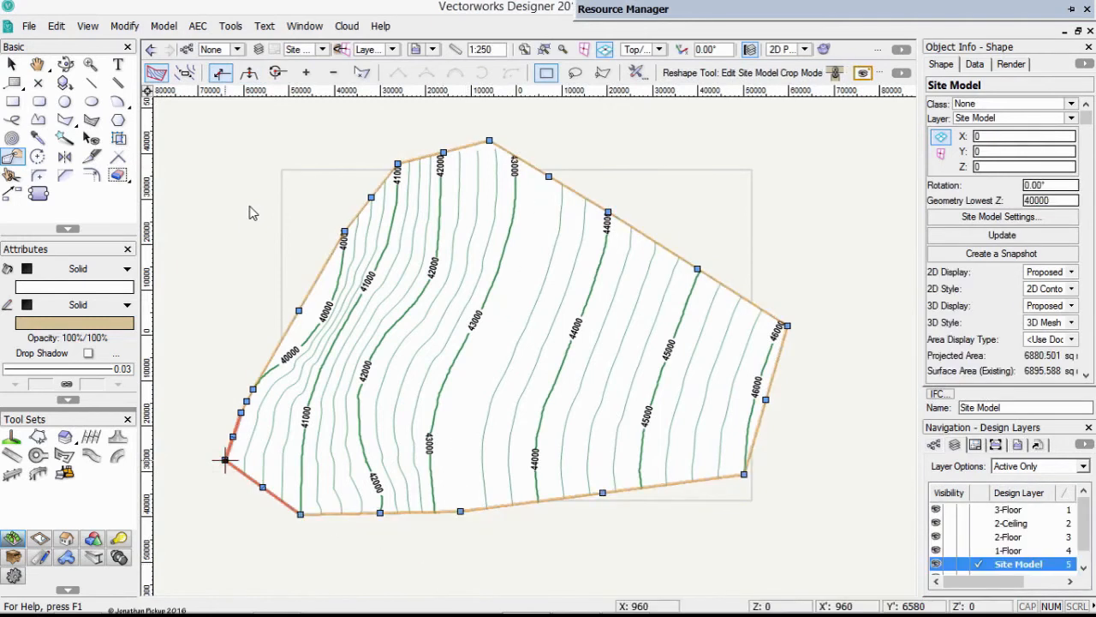
drag(225, 460, 287, 442)
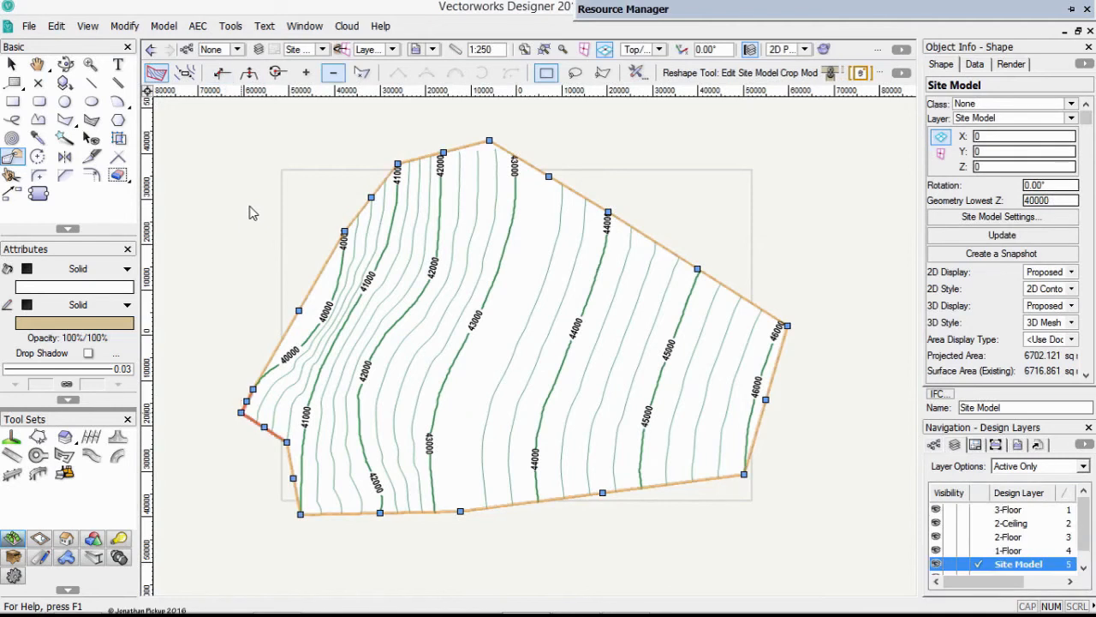
click(242, 412)
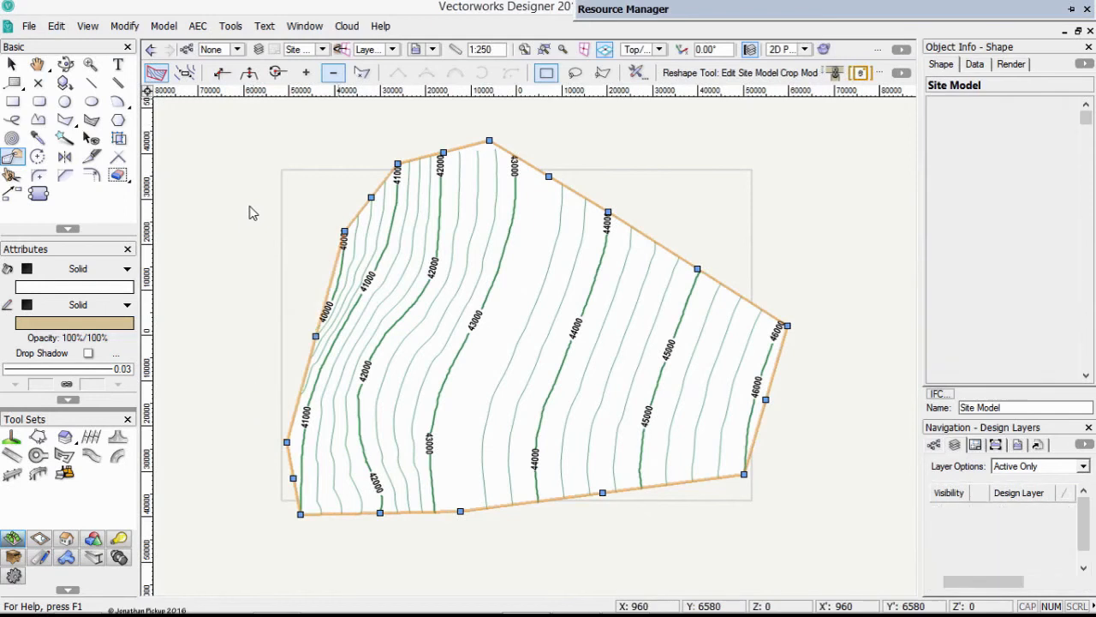
Step: In the Reshape tool's label position mode, delete the mid-contour labels from the 42000, 43000, 44000 and 45000 contours
click(608, 212)
click(541, 289)
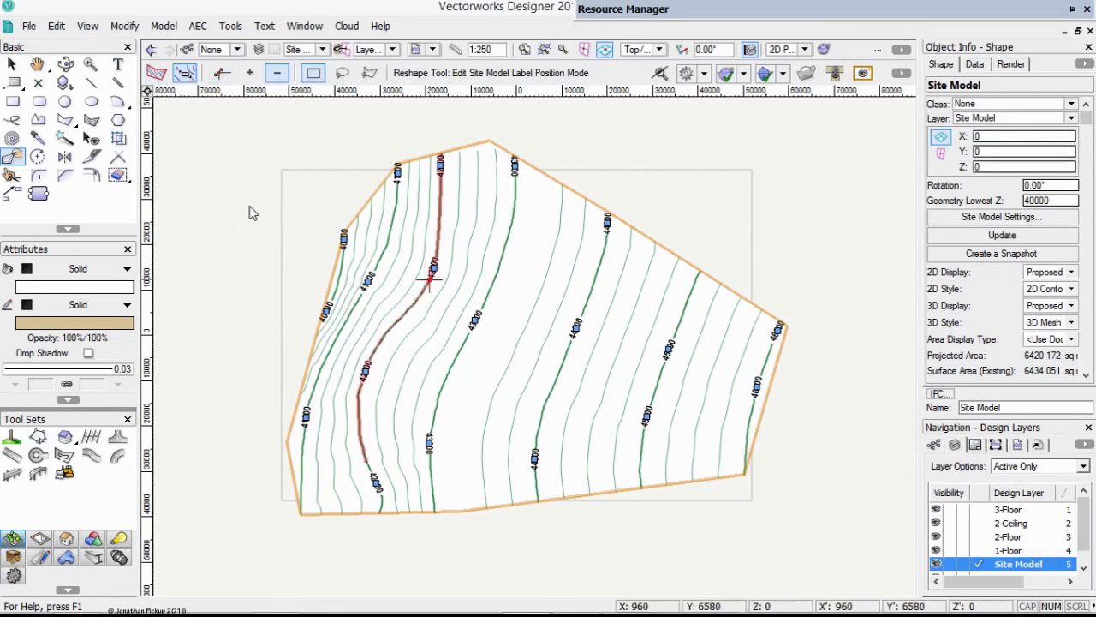
drag(429, 279, 436, 261)
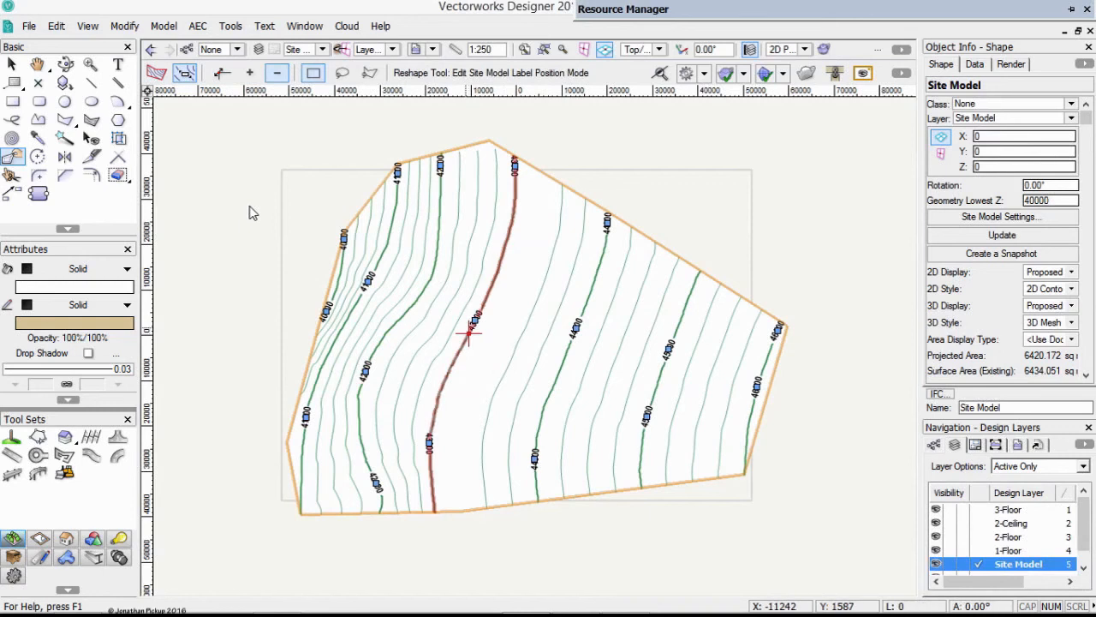
double_click(467, 329)
double_click(624, 331)
drag(465, 327, 481, 309)
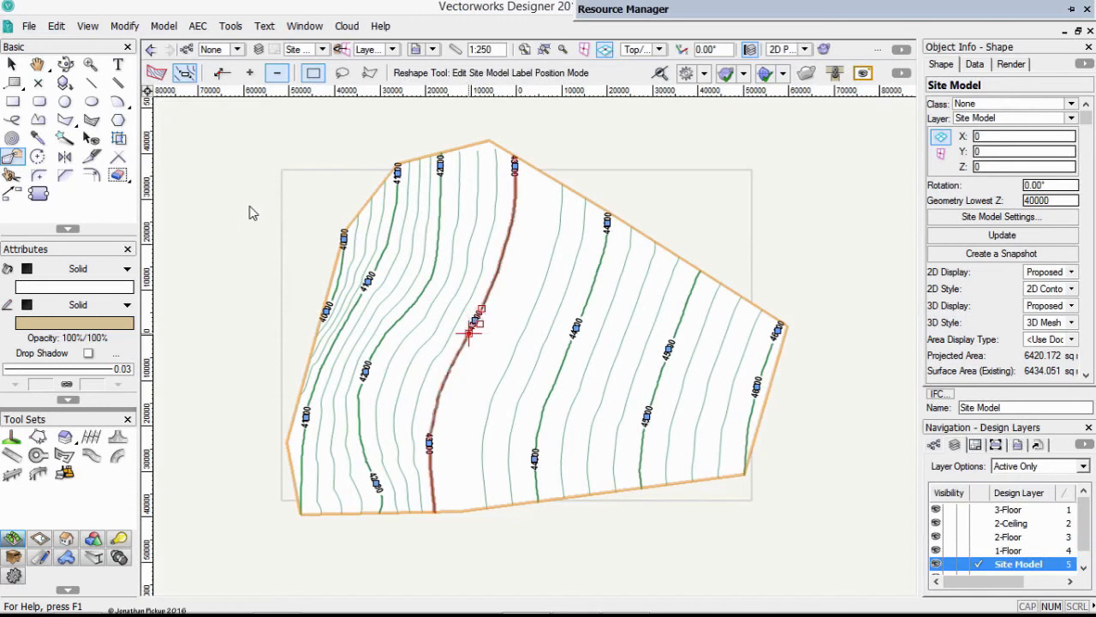
drag(474, 319, 667, 350)
drag(366, 375, 364, 375)
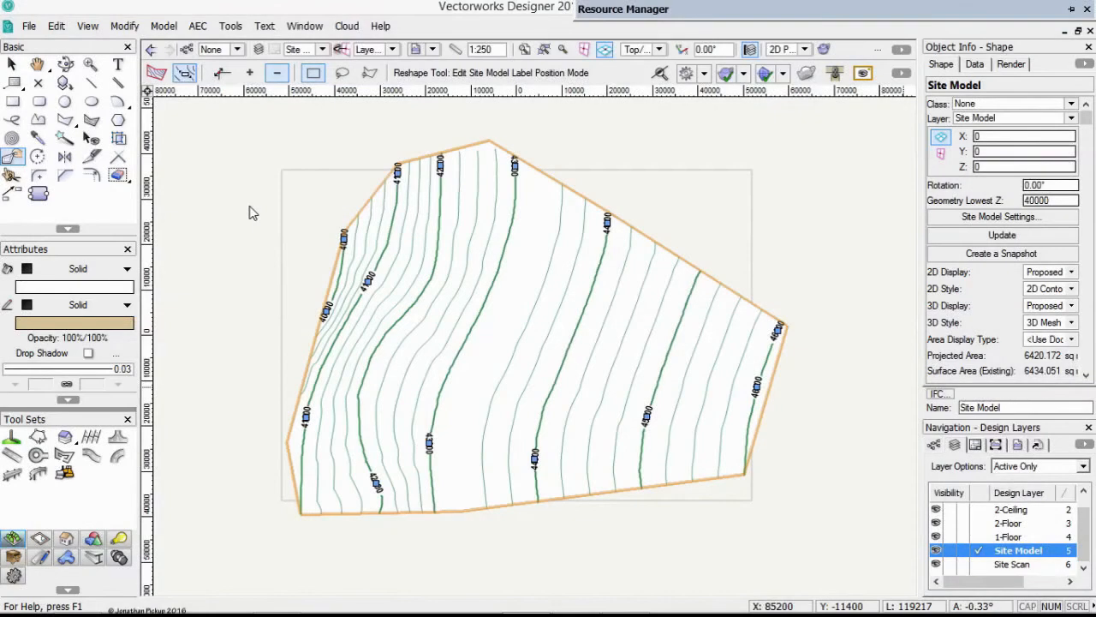
Step: On the Site Scan layer, trace the site's four-cornered boundary as a closed property line in Corner Vertex mode, snapping to the PDF's corners
key(ctrl+Down)
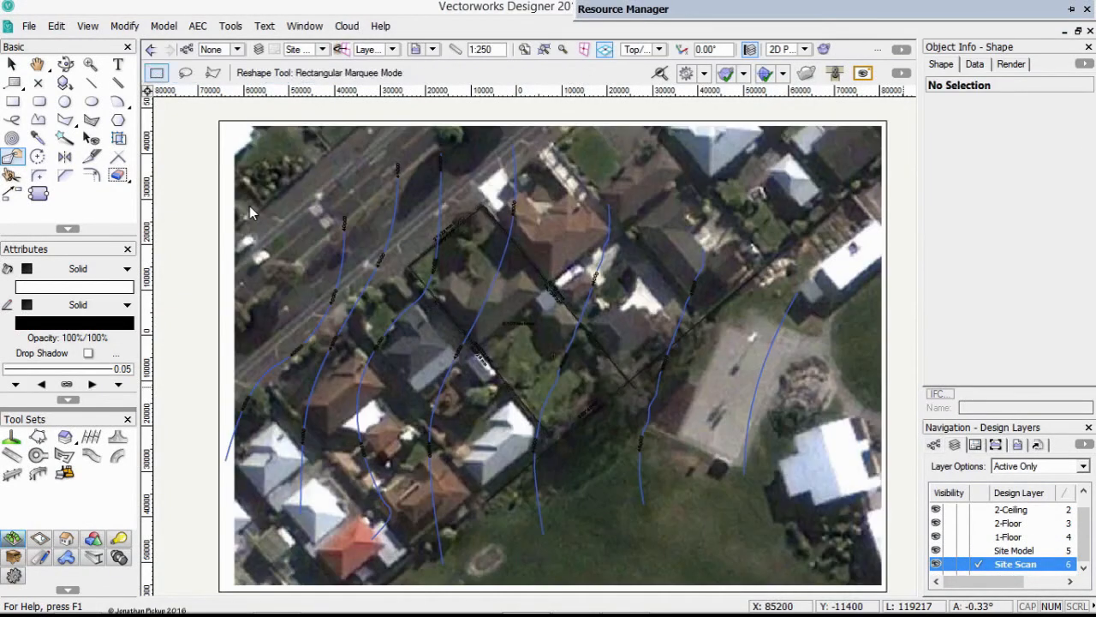
click(443, 307)
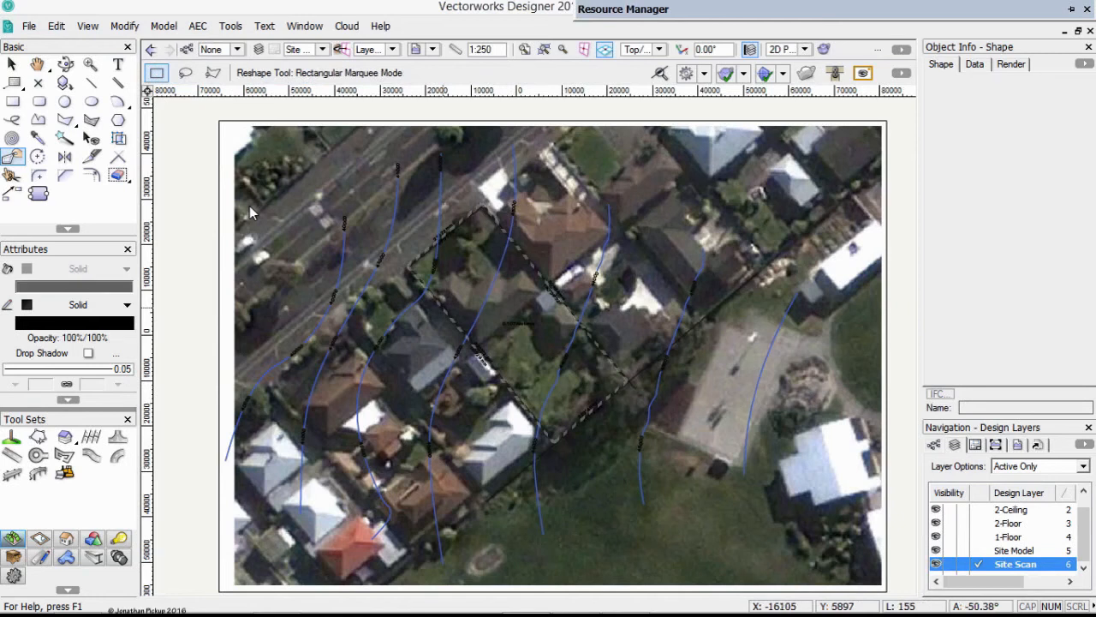
click(443, 307)
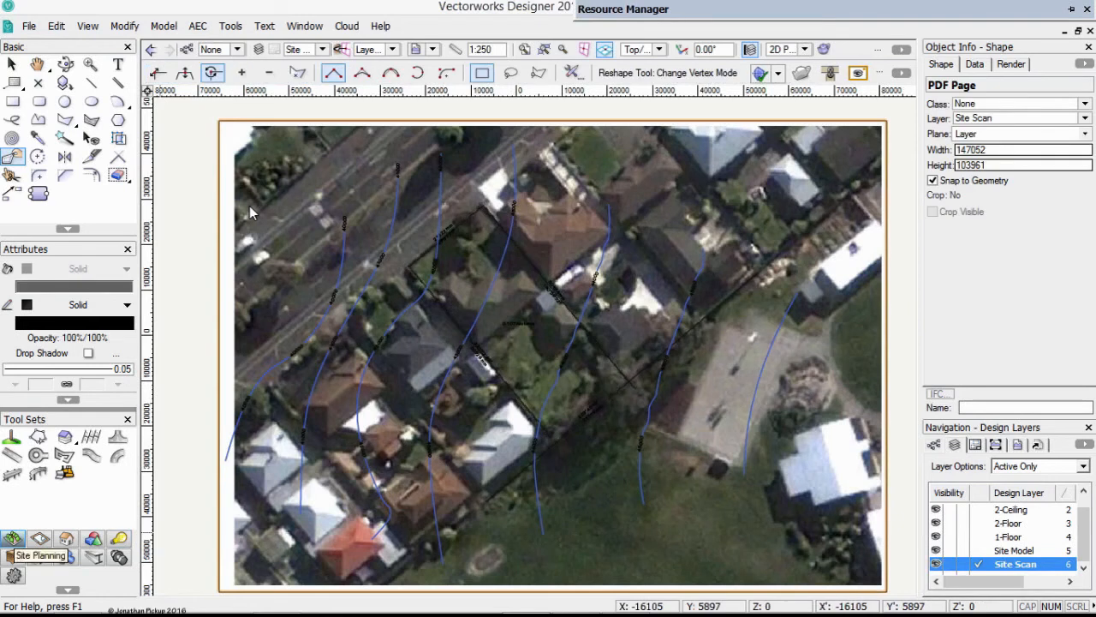
click(38, 437)
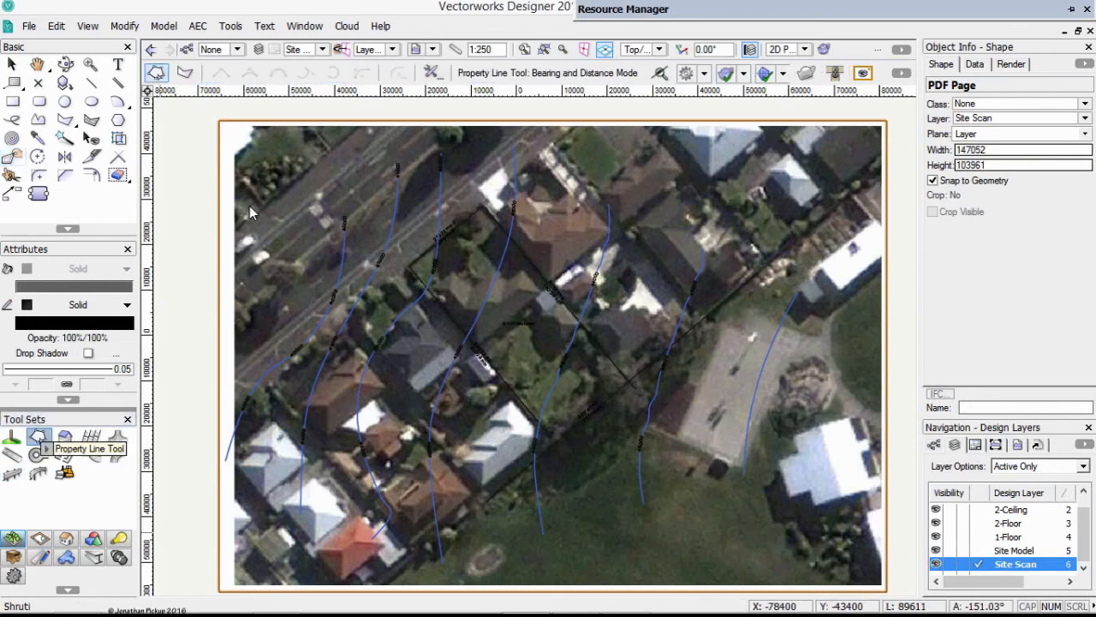
click(184, 72)
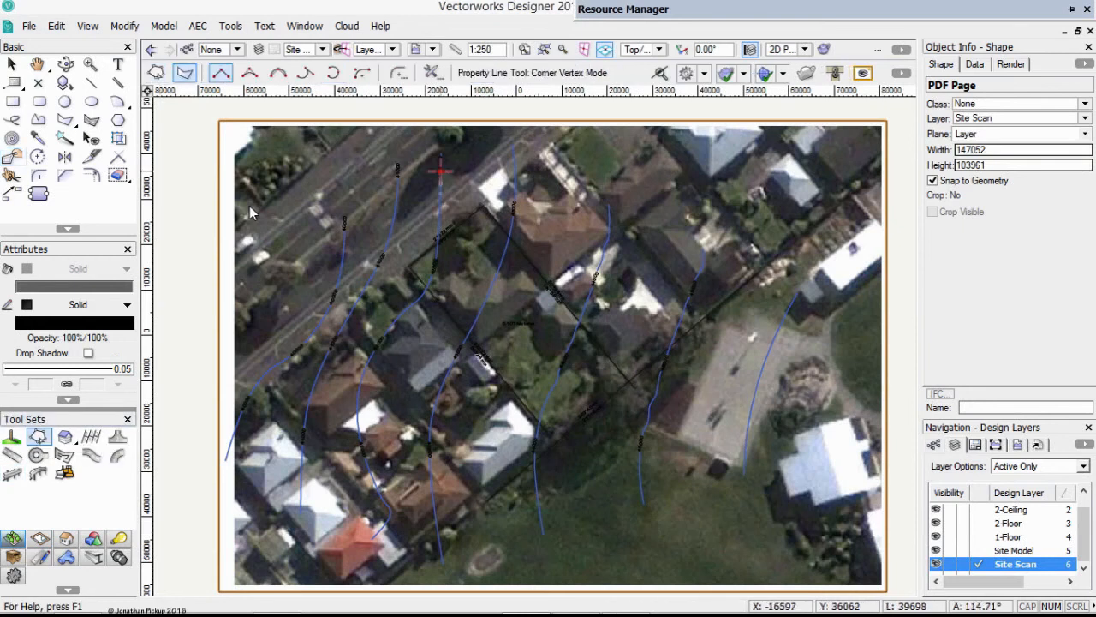
click(481, 203)
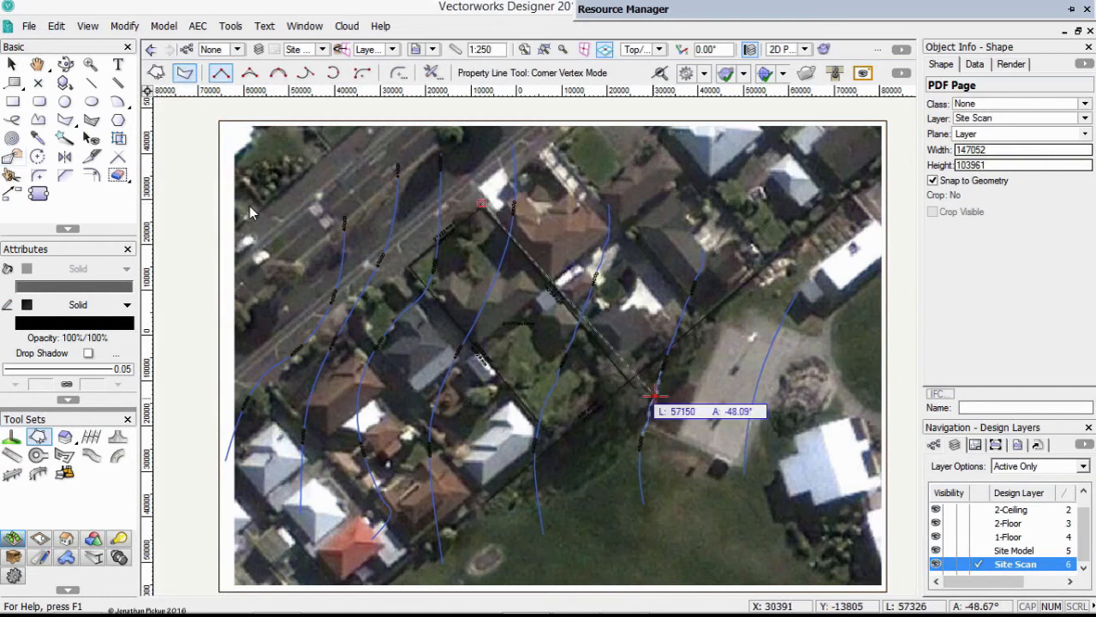
click(627, 381)
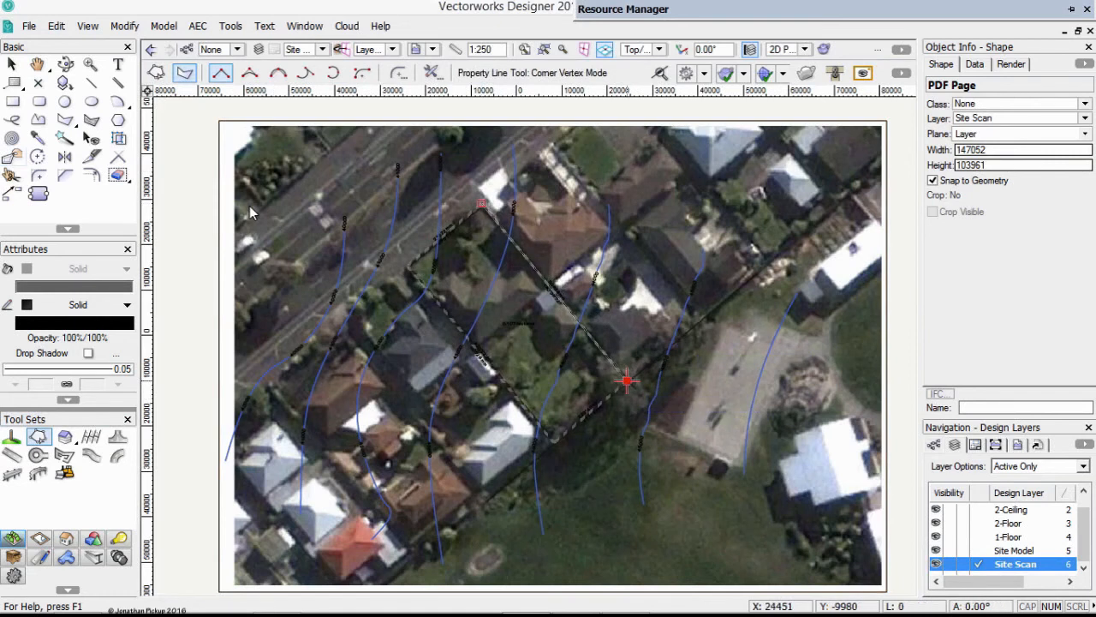
click(554, 443)
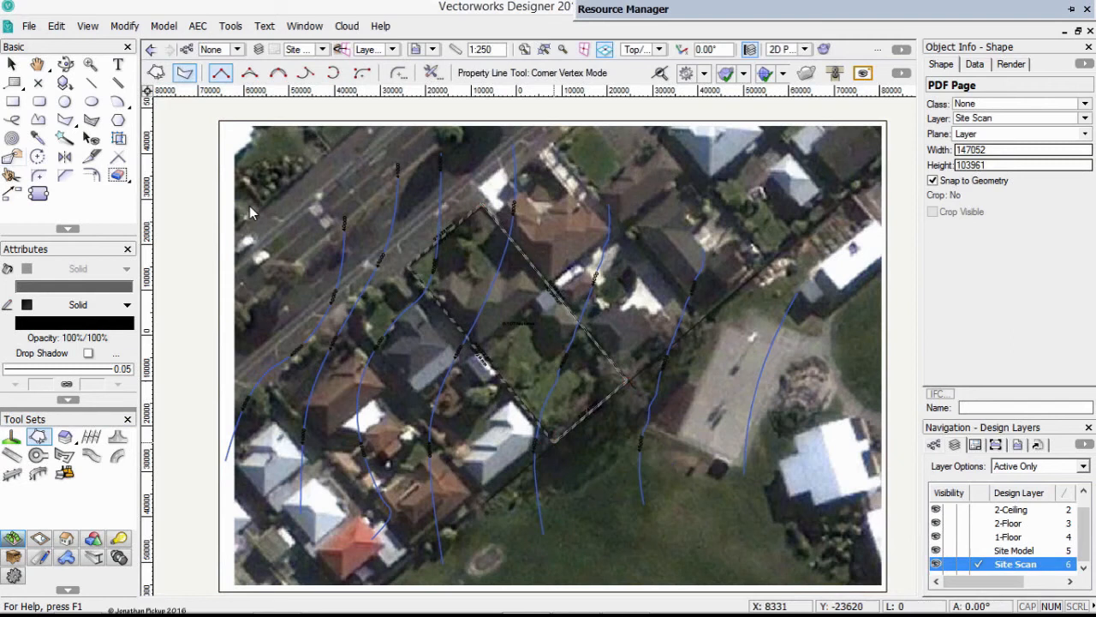
click(408, 267)
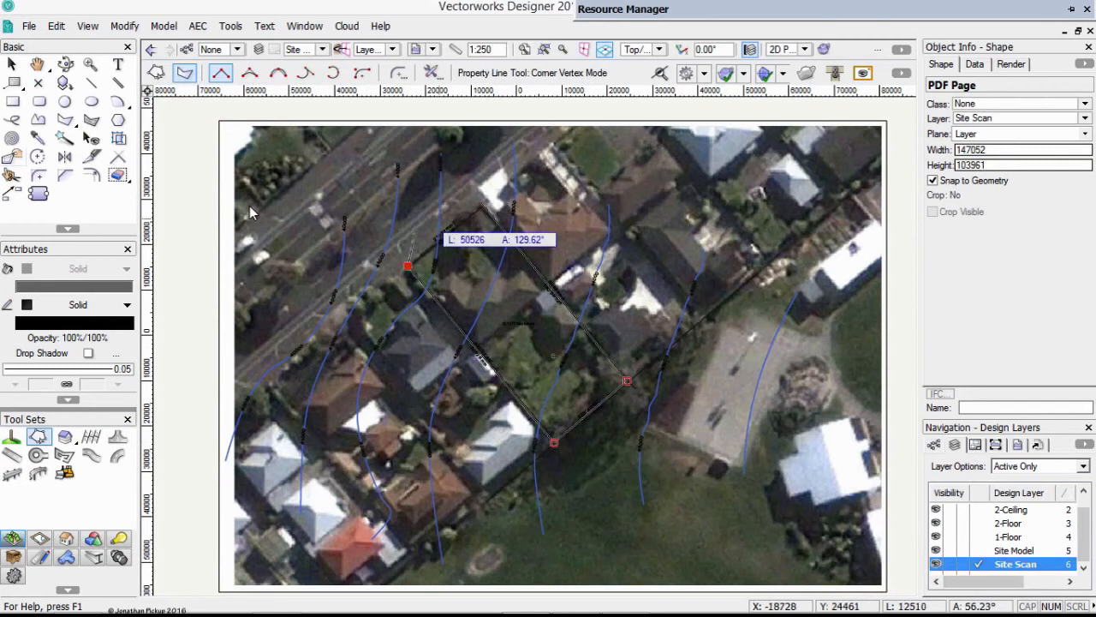
click(483, 203)
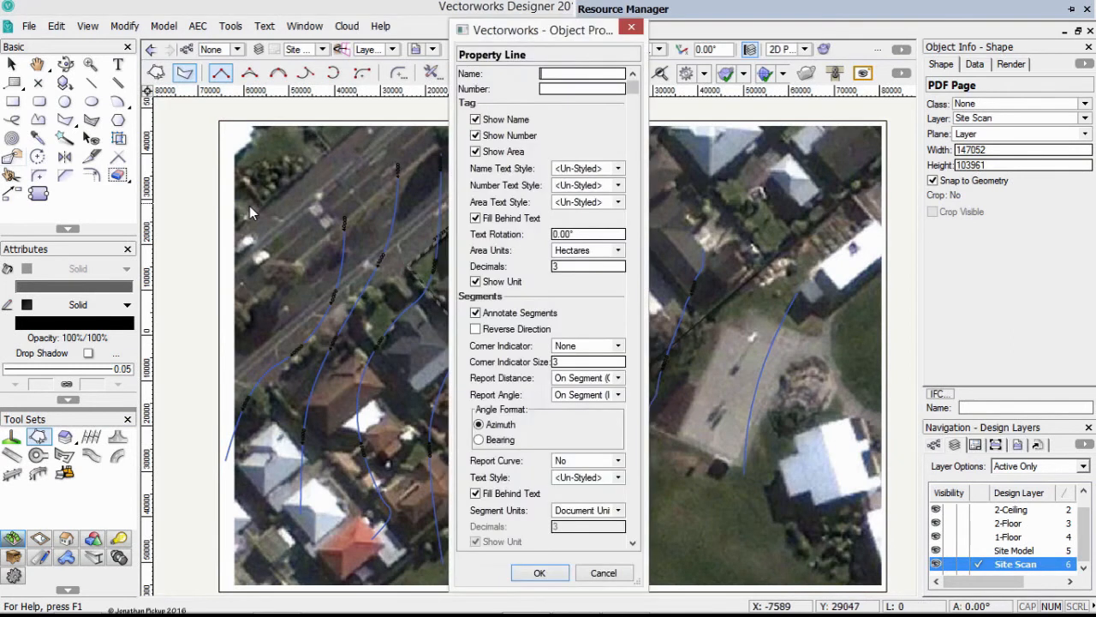
Step: Accept the default Property Line settings and move the new property line to the Site Model layer
key(Return)
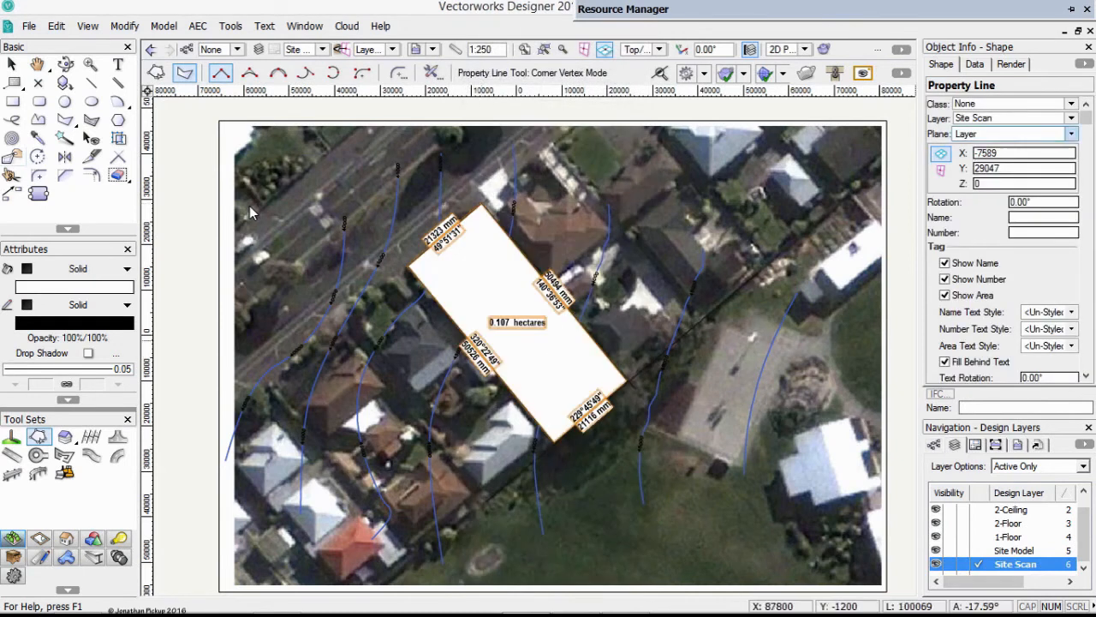
click(1070, 118)
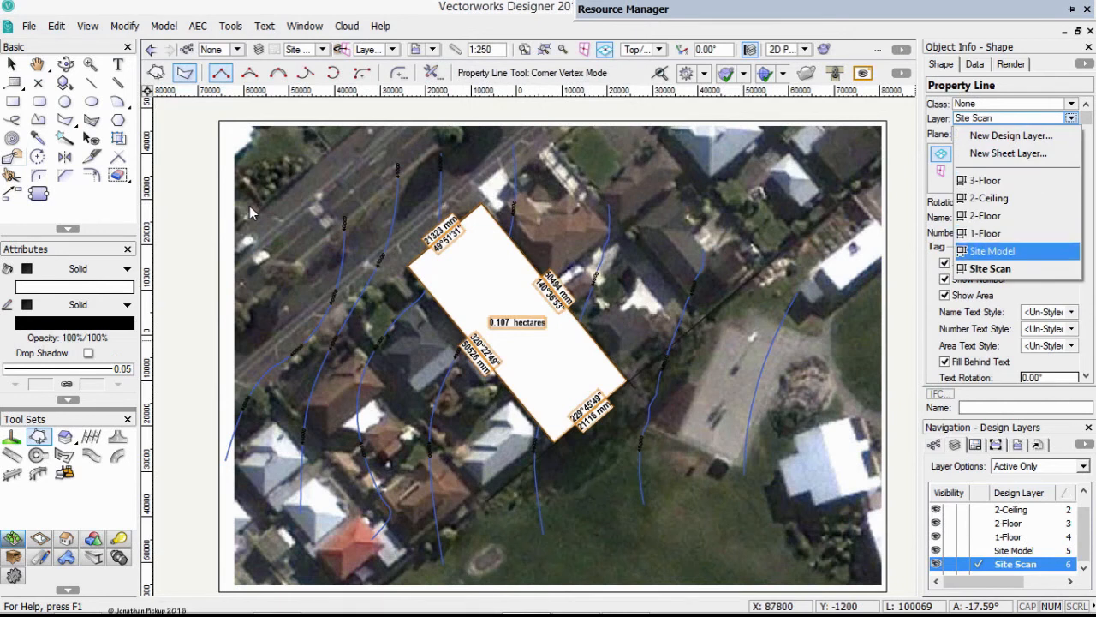
click(989, 268)
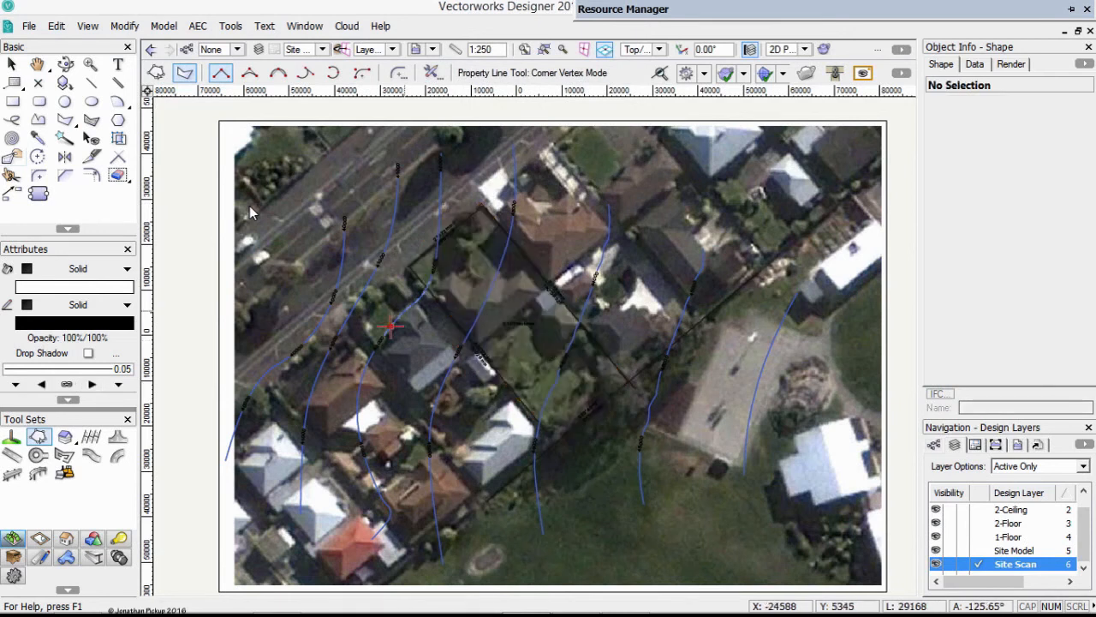
Step: Switch the Property Line tool to Bearing and Distance mode, enabling the simple dialog on bearing and distance and the Bearing angle format
scroll(462, 262, up, 2)
scroll(471, 282, up, 2)
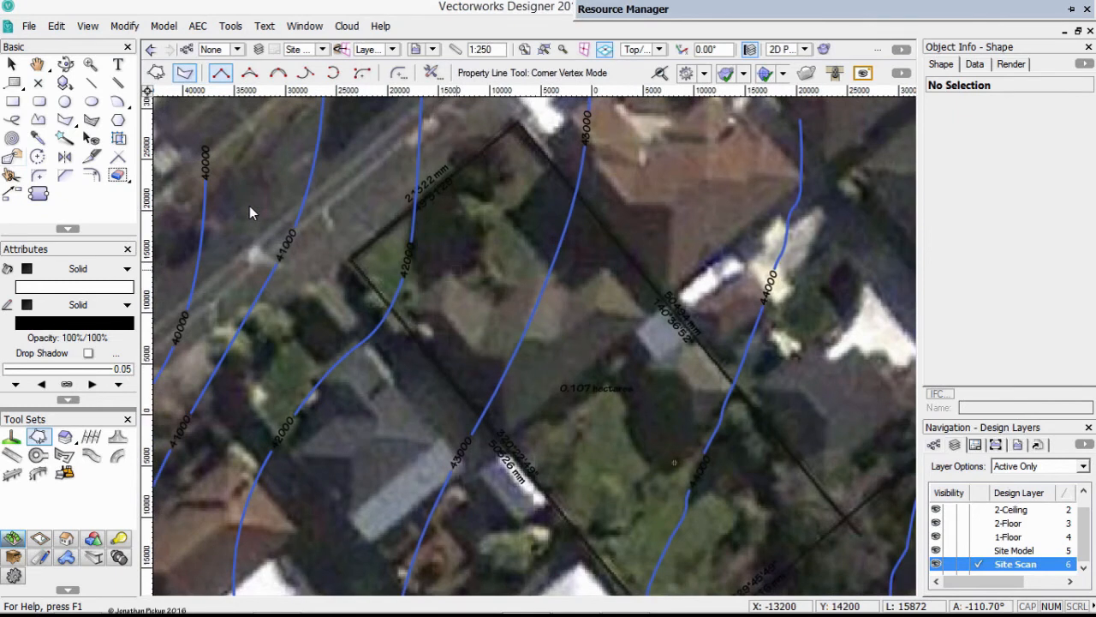
click(155, 72)
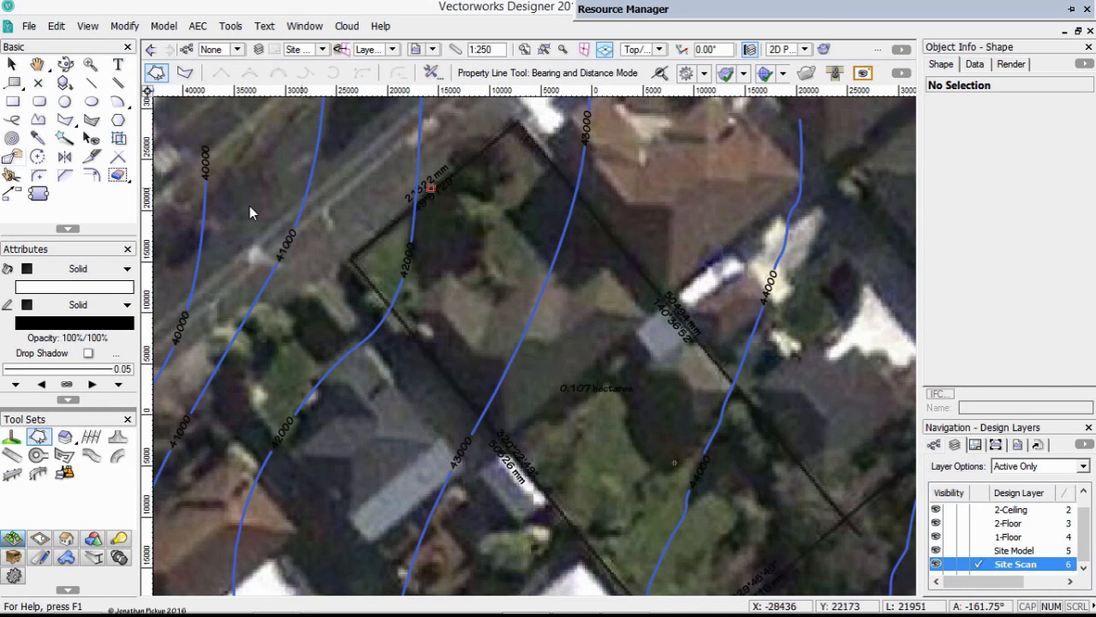
click(434, 73)
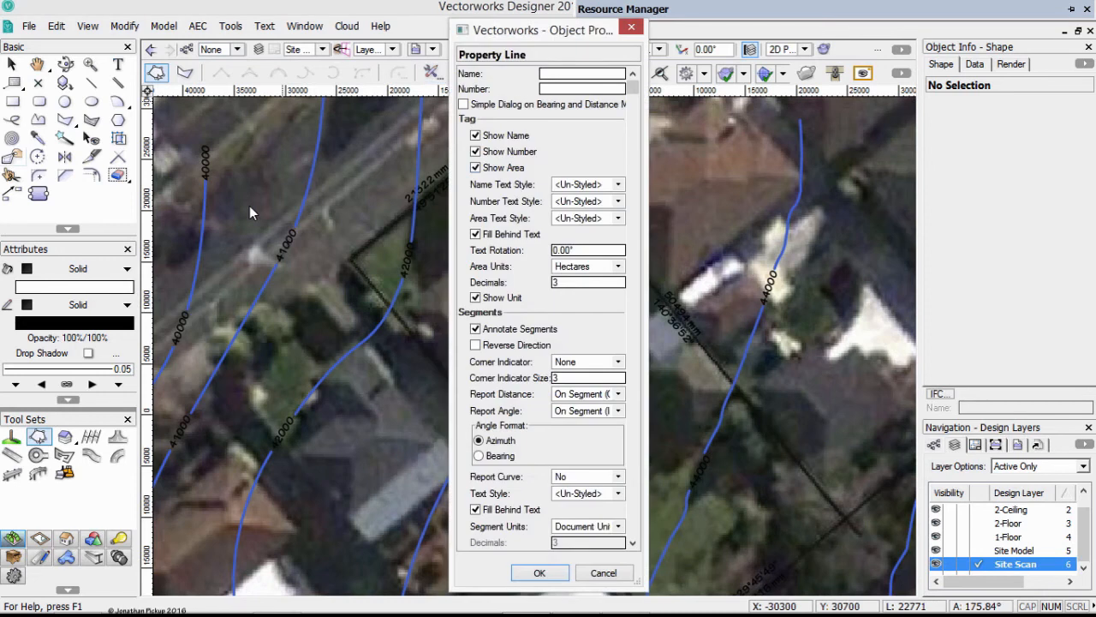
click(463, 104)
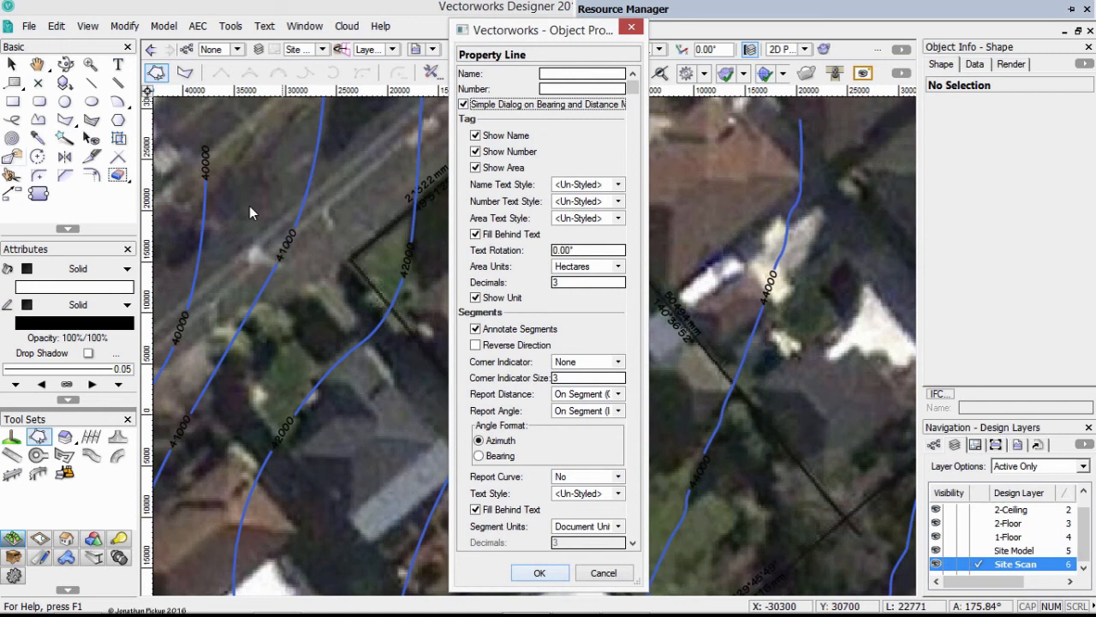
key(Return)
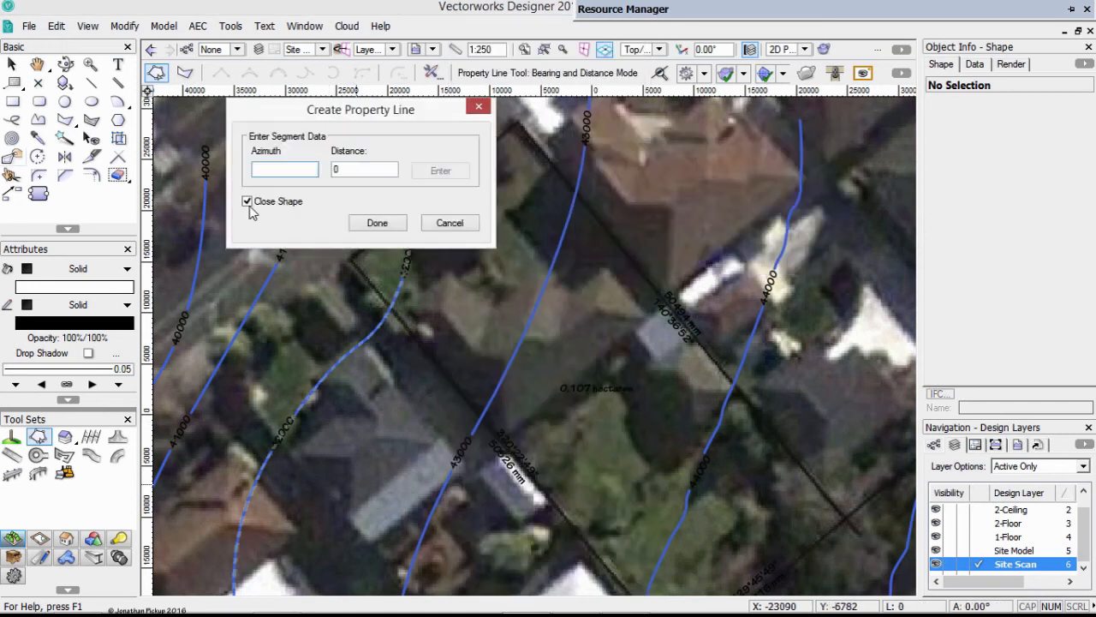
click(275, 224)
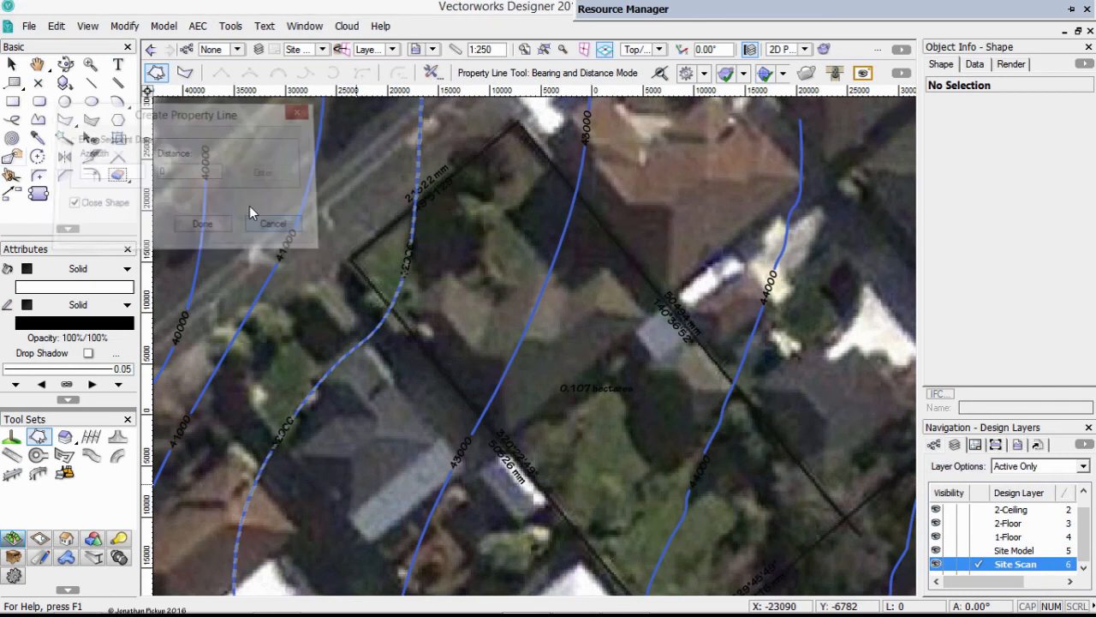
click(434, 74)
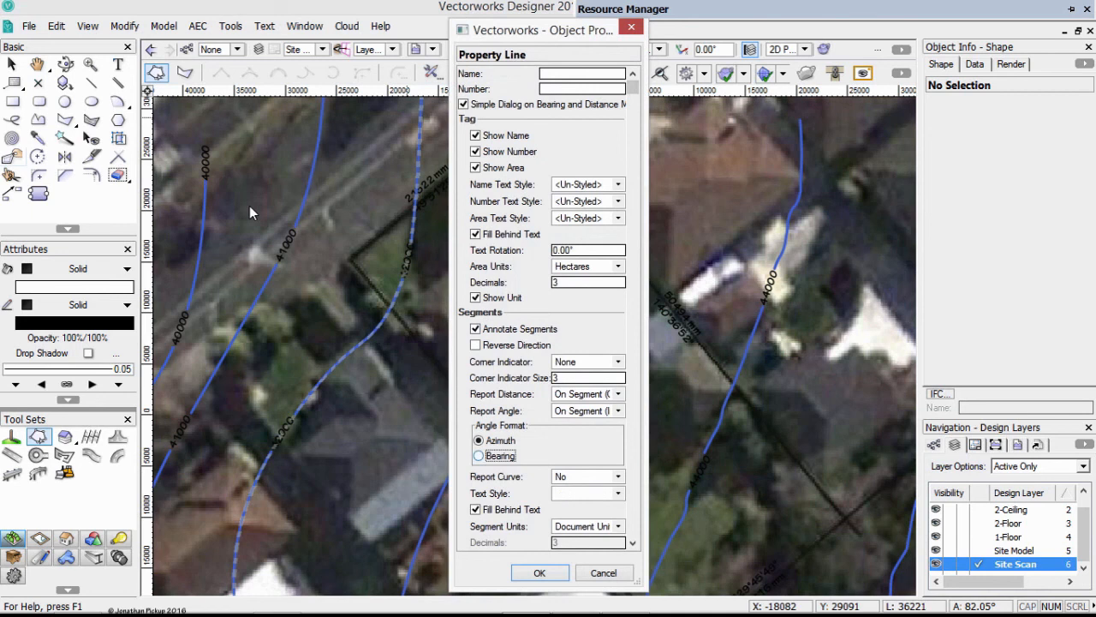
key(Return)
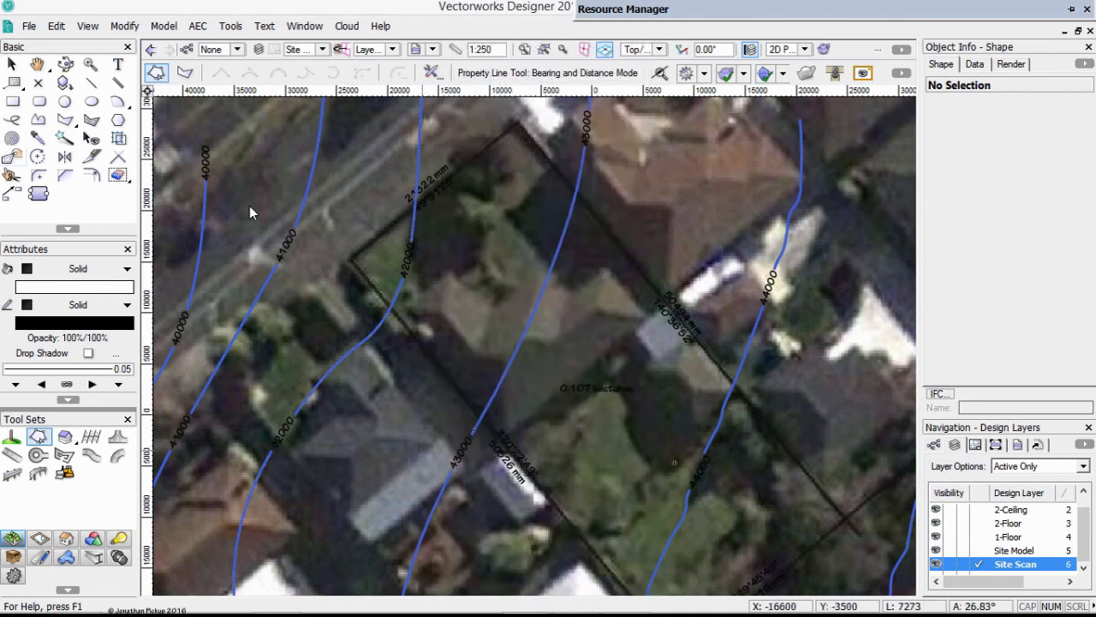
click(251, 212)
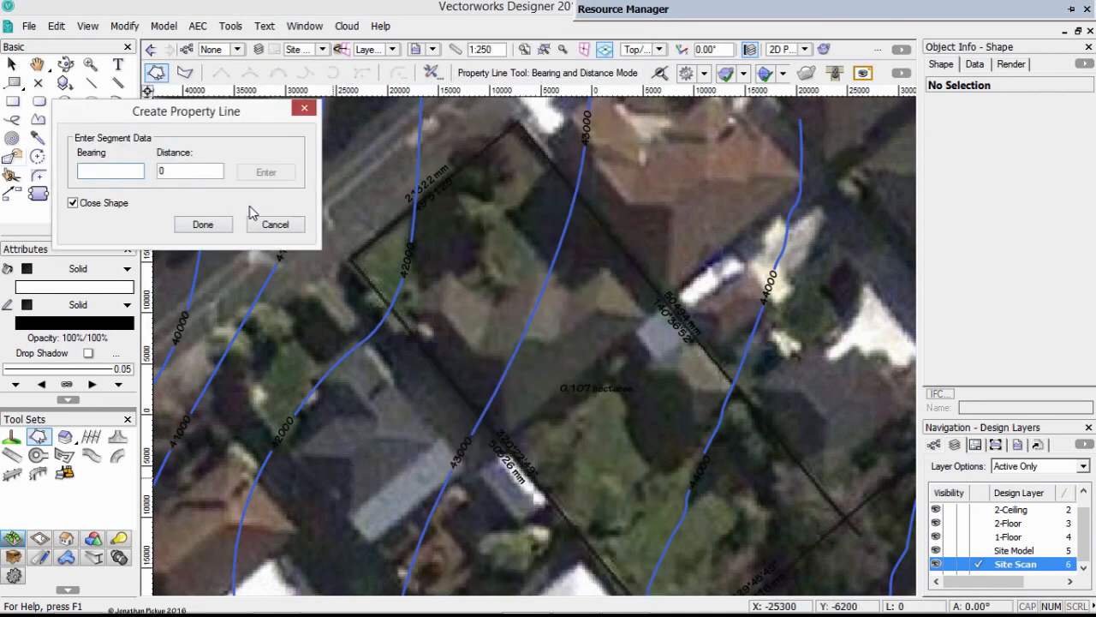
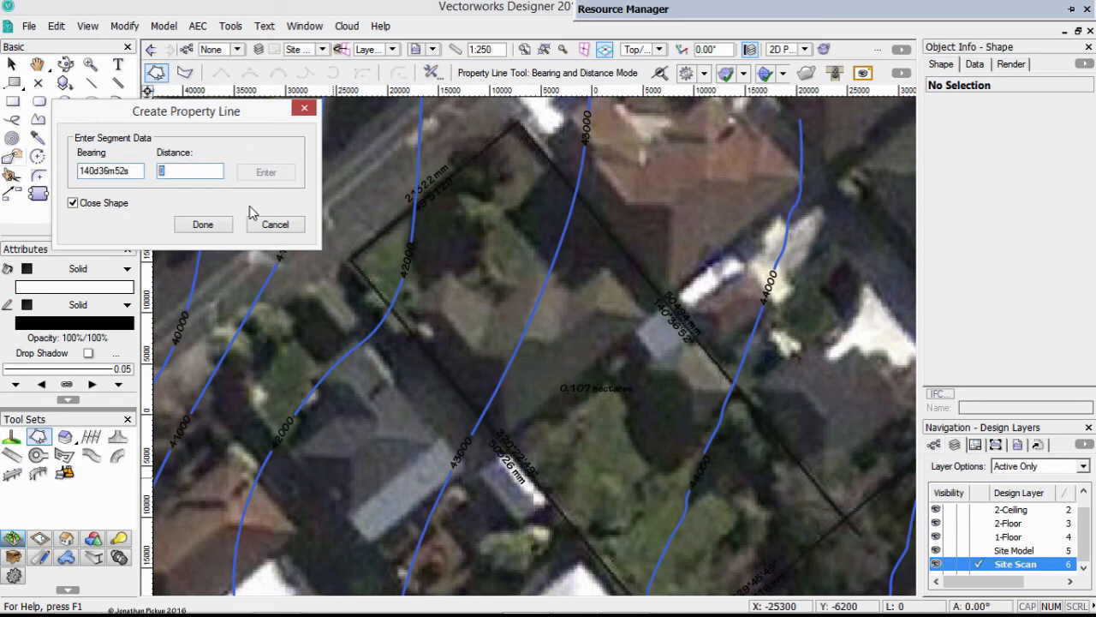
text(50.)
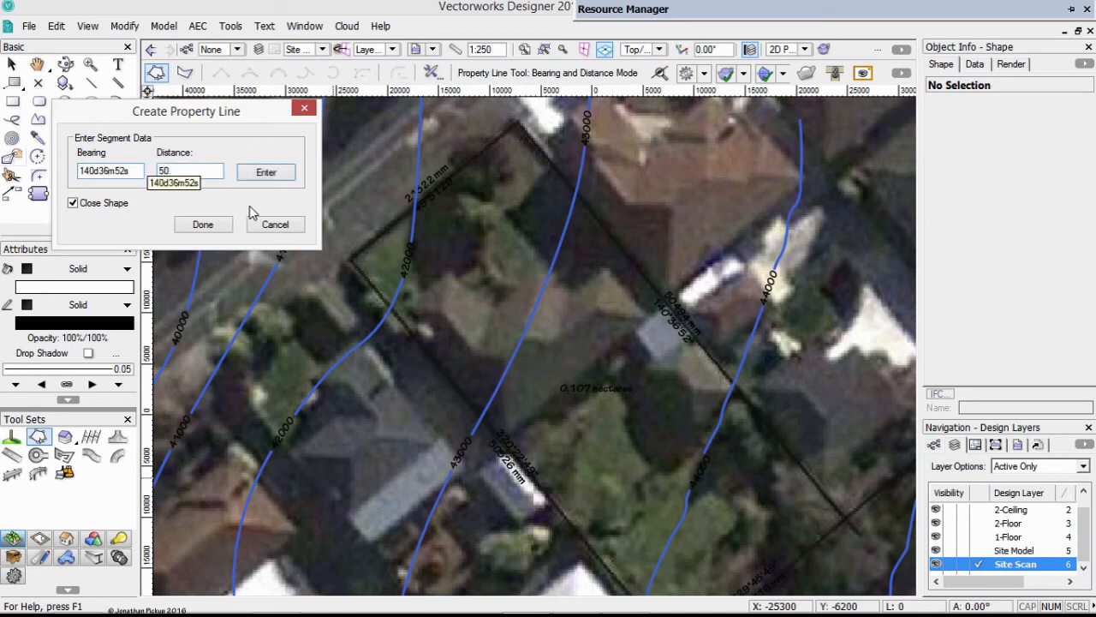
text(494m)
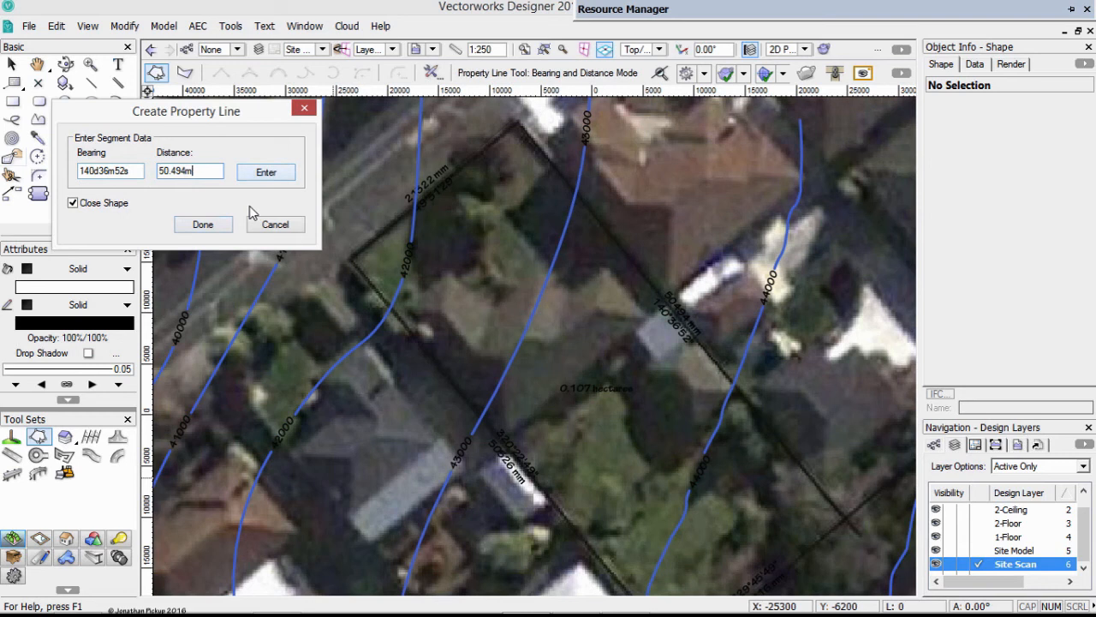
key(Return)
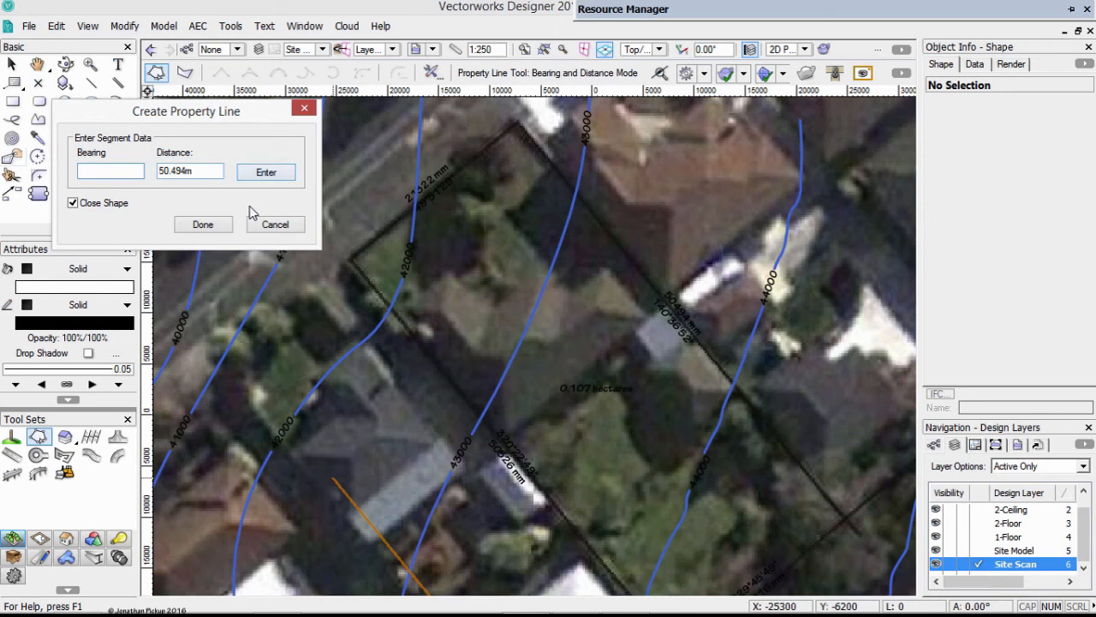
key(Escape)
Step: Start a property line northwest of the scanned site with a first segment at bearing 140d36m52s and distance 50.494 m
mouse_move(250, 206)
middle_down()
mouse_move(245, 190)
mouse_move(270, 169)
mouse_move(272, 150)
mouse_move(250, 213)
middle_up()
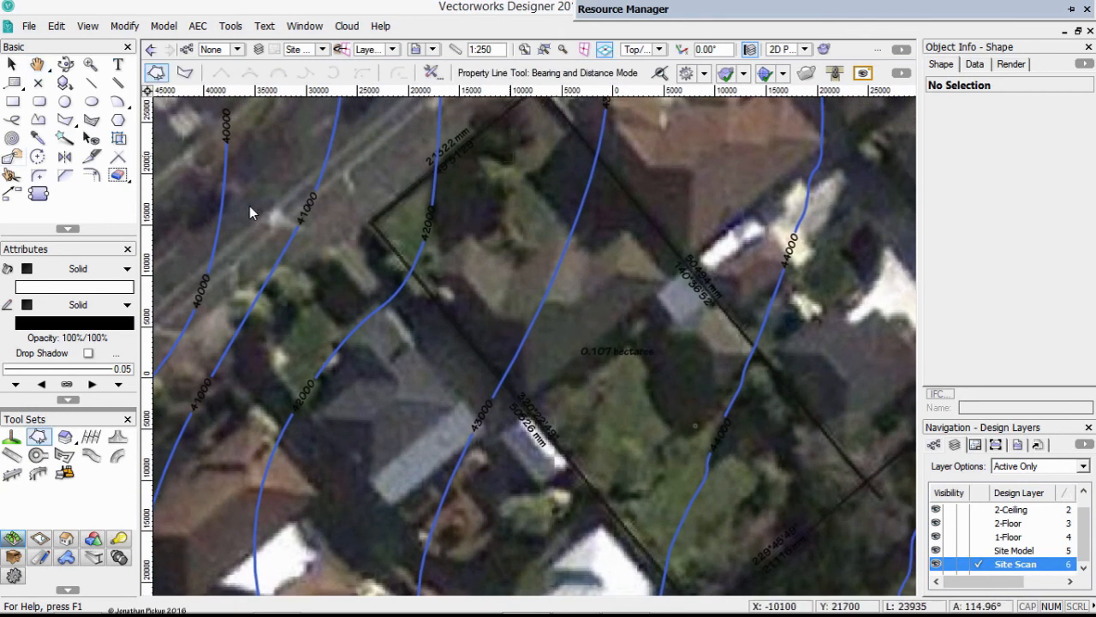
click(251, 214)
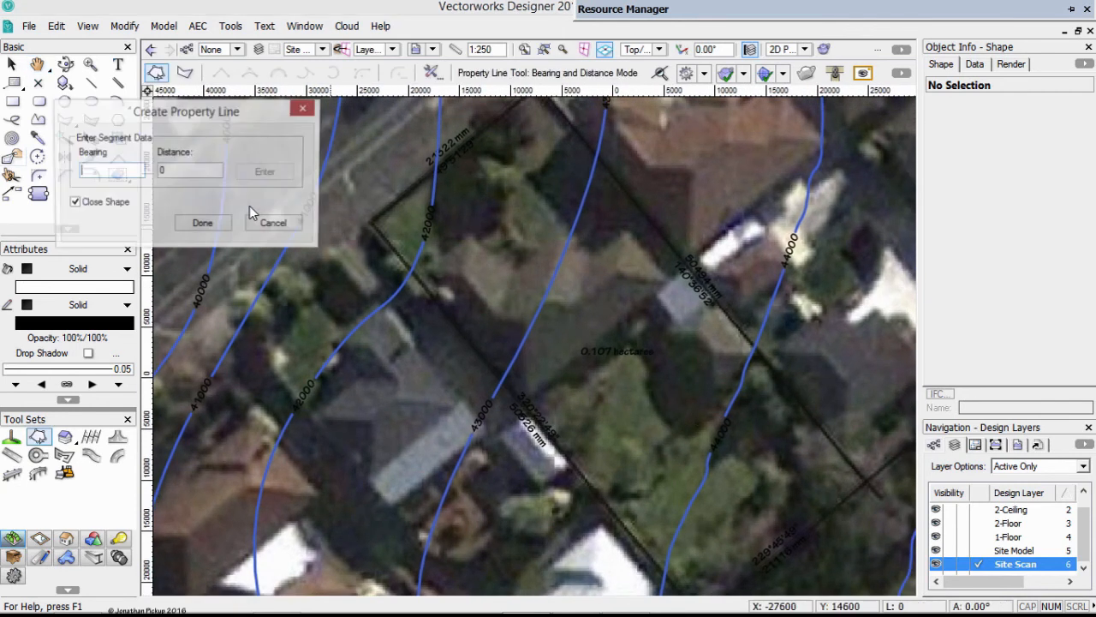
text(140)
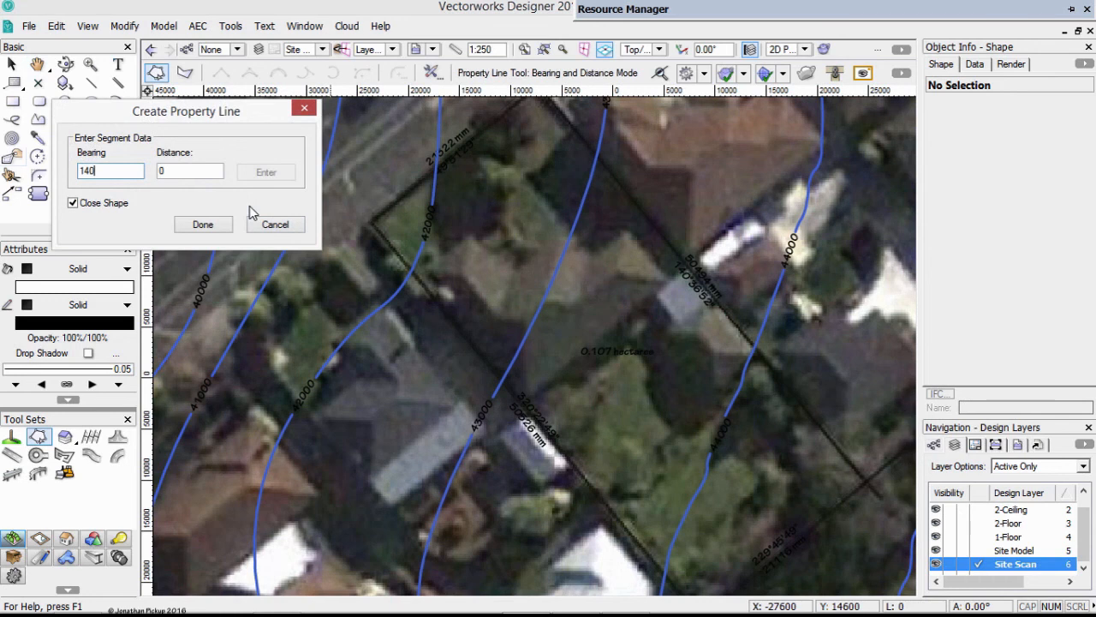
text(d36m52s)
key(Tab)
text(50.49)
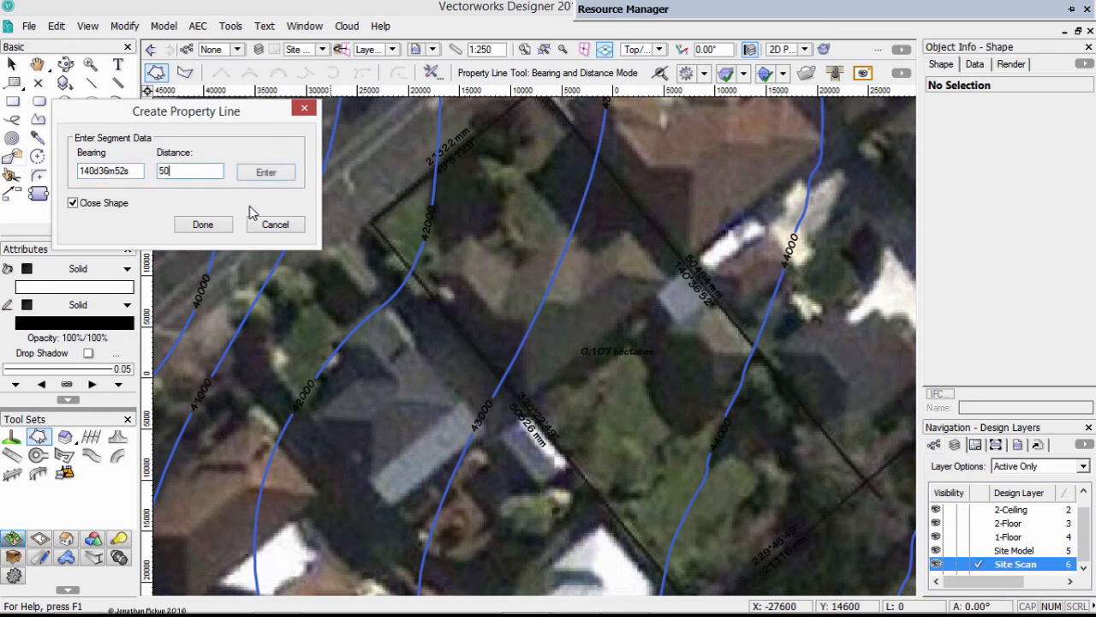
text(4m)
key(Return)
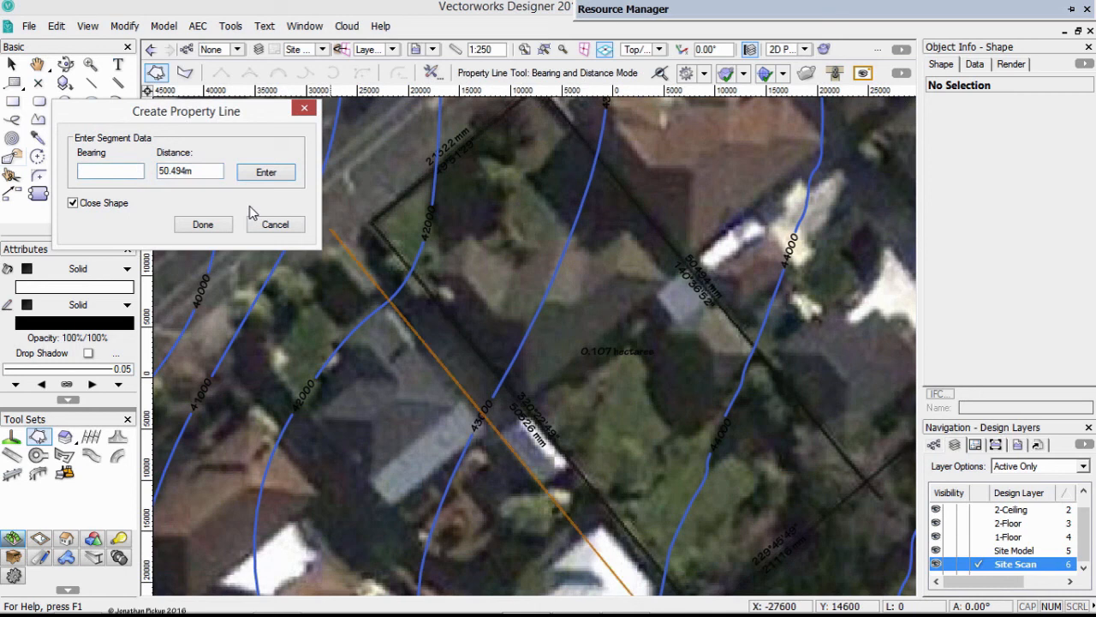
Step: Add the second property line segment at bearing 229d45m49s and distance 21.116 m
text(229d45m49s)
key(Tab)
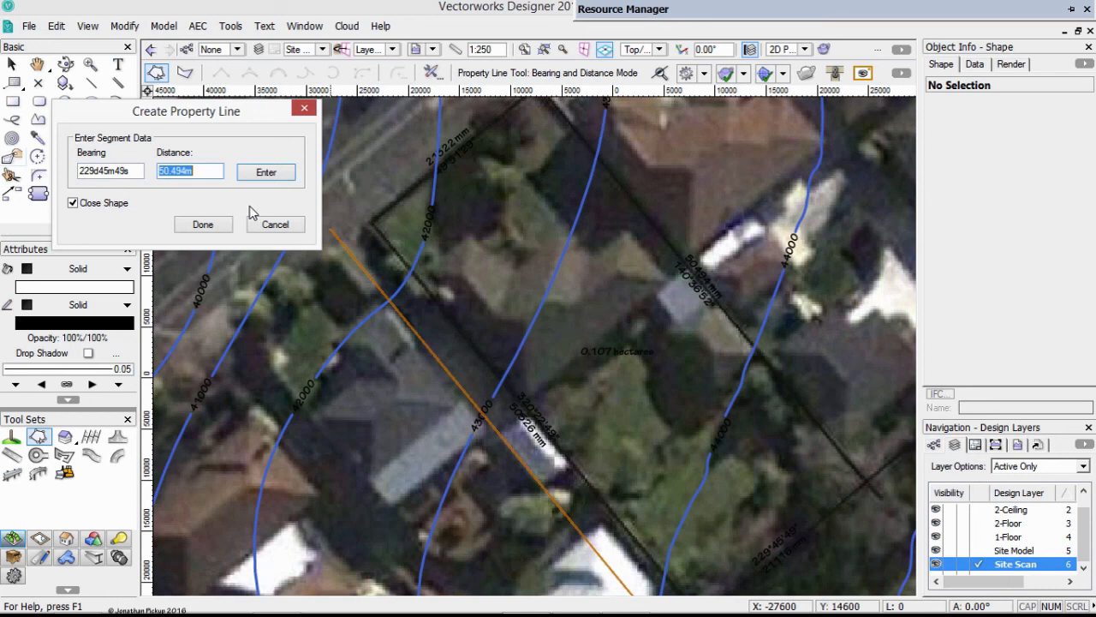
text(21.116m)
key(Return)
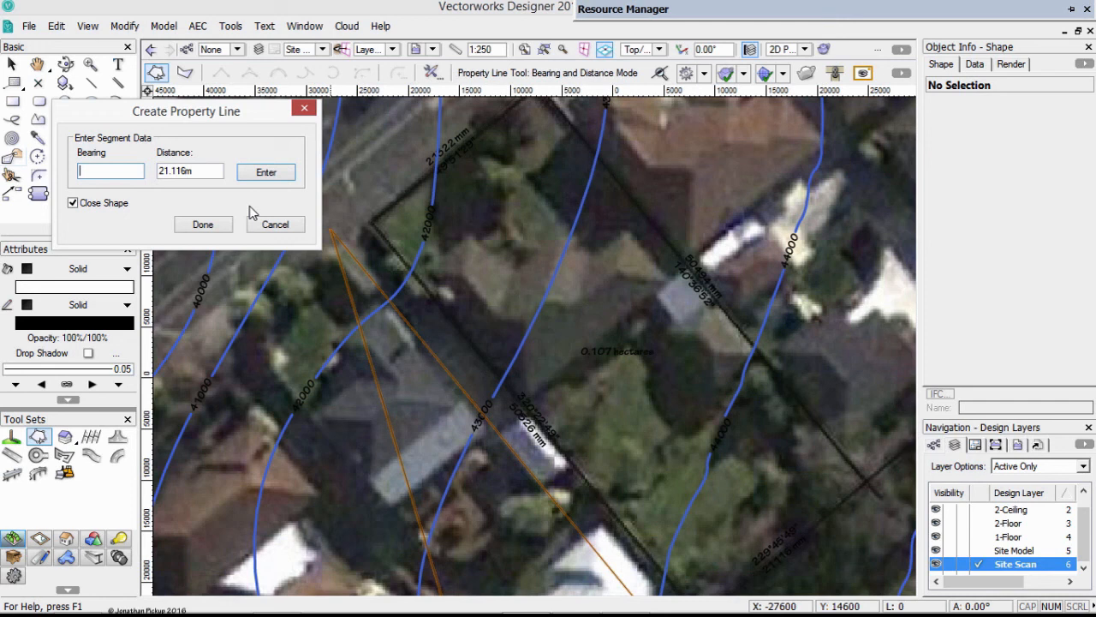
Step: Add the third property line segment at bearing 320d22m49s and distance 50.526 m, and finish the line as a closed shape
text(320d22m49s)
key(Tab)
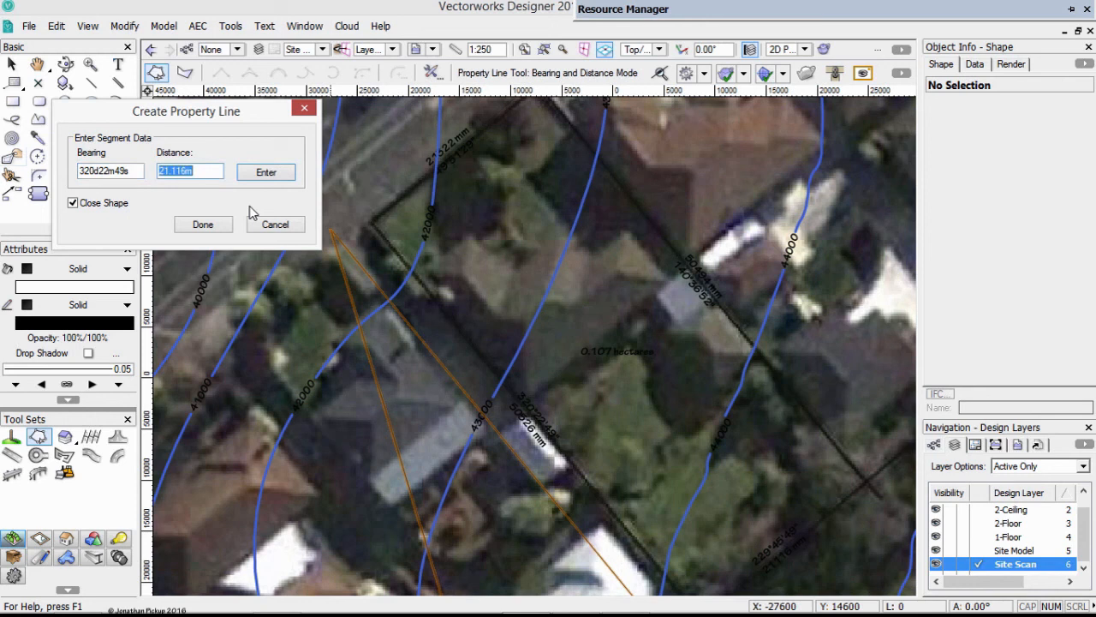
text(50.526m)
key(Return)
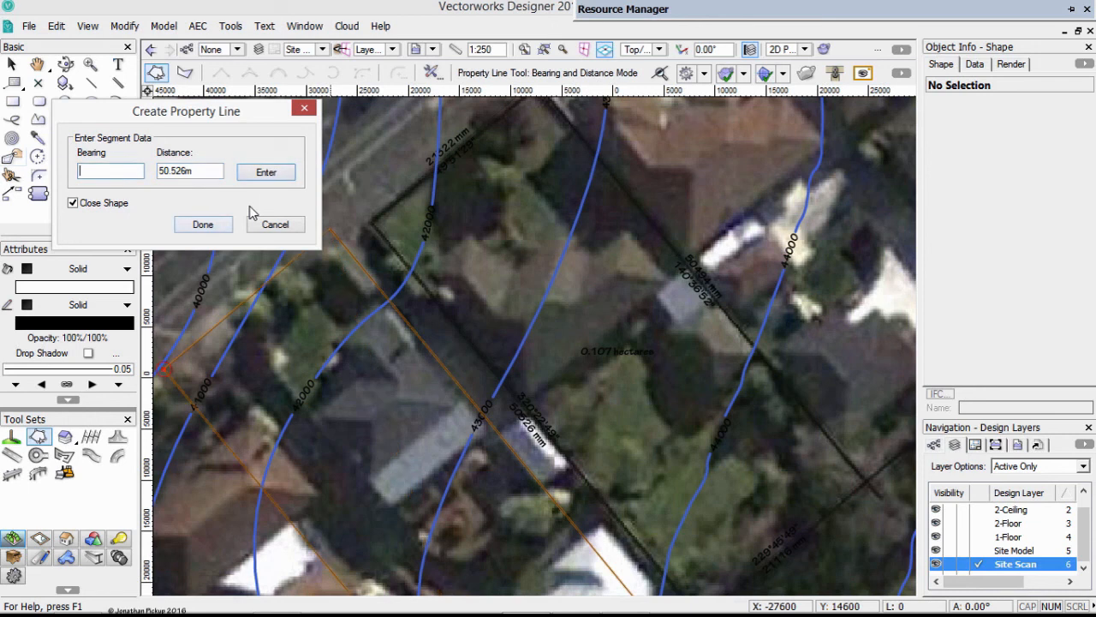
key(Return)
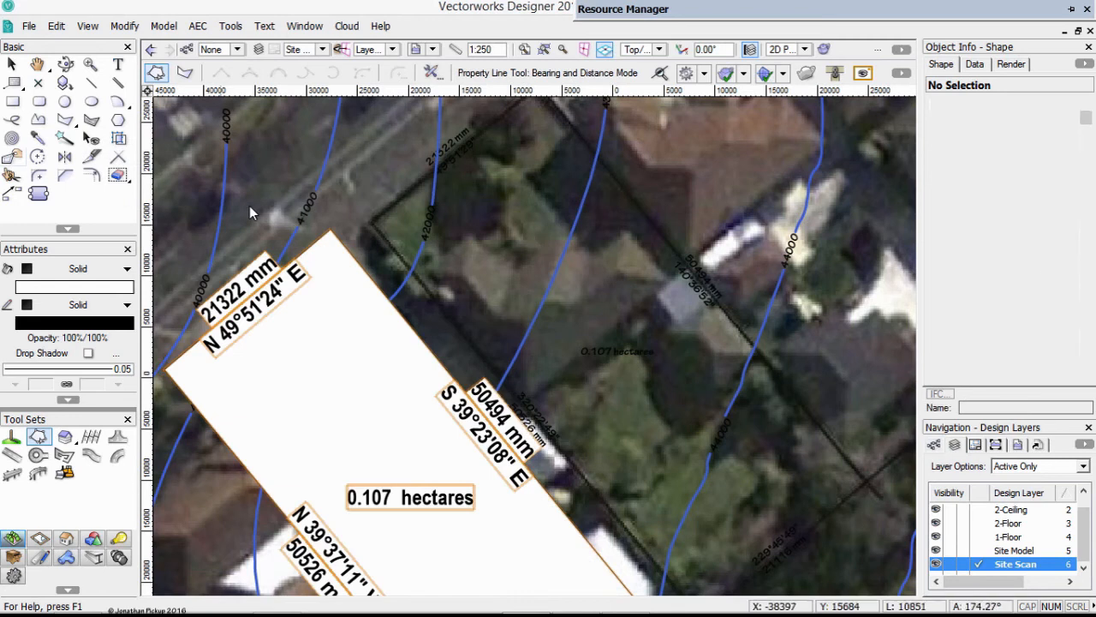
Step: Delete the property line drawn by bearing and distance from the Site Scan layer
scroll(443, 313, down, 1)
key(x)
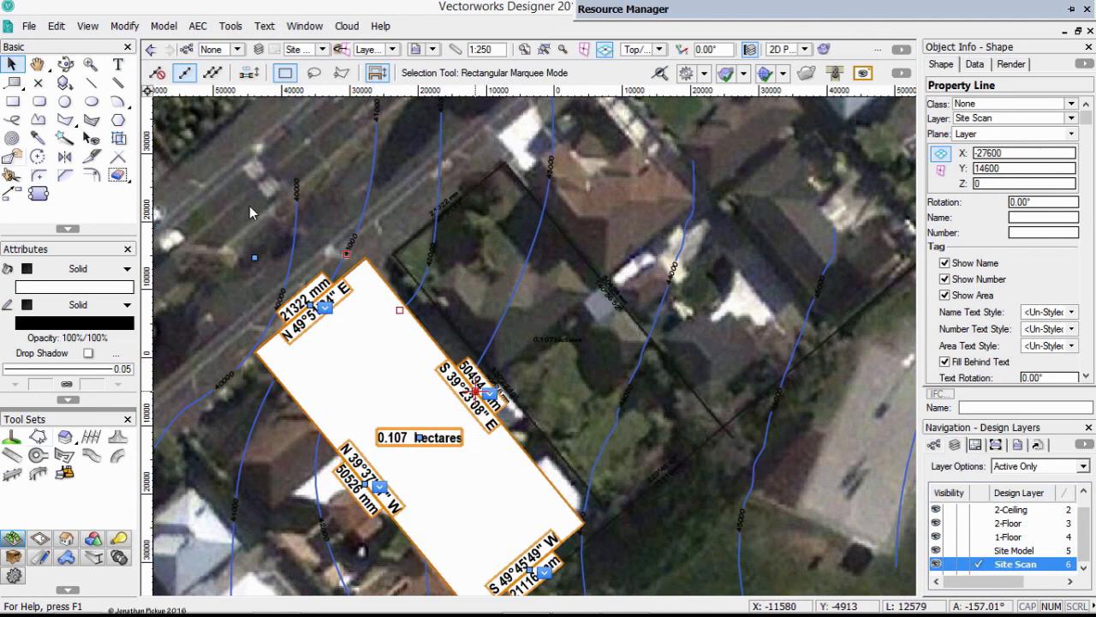
key(Delete)
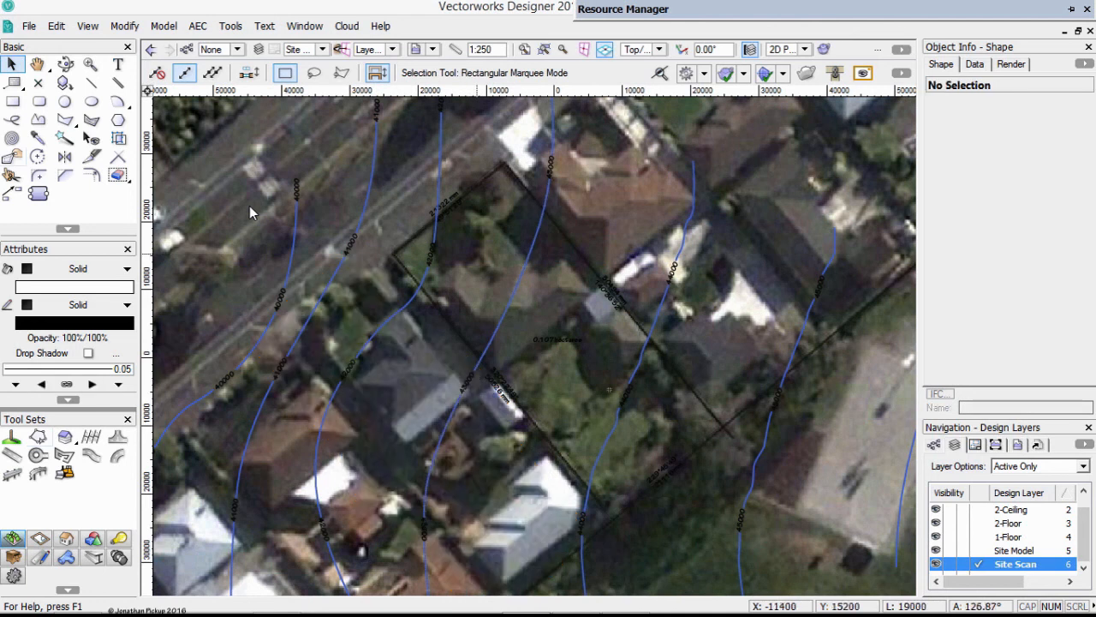
Step: On the Site Model layer, select the property line and turn its Annotate Segments option off and back on
key(ctrl+Up)
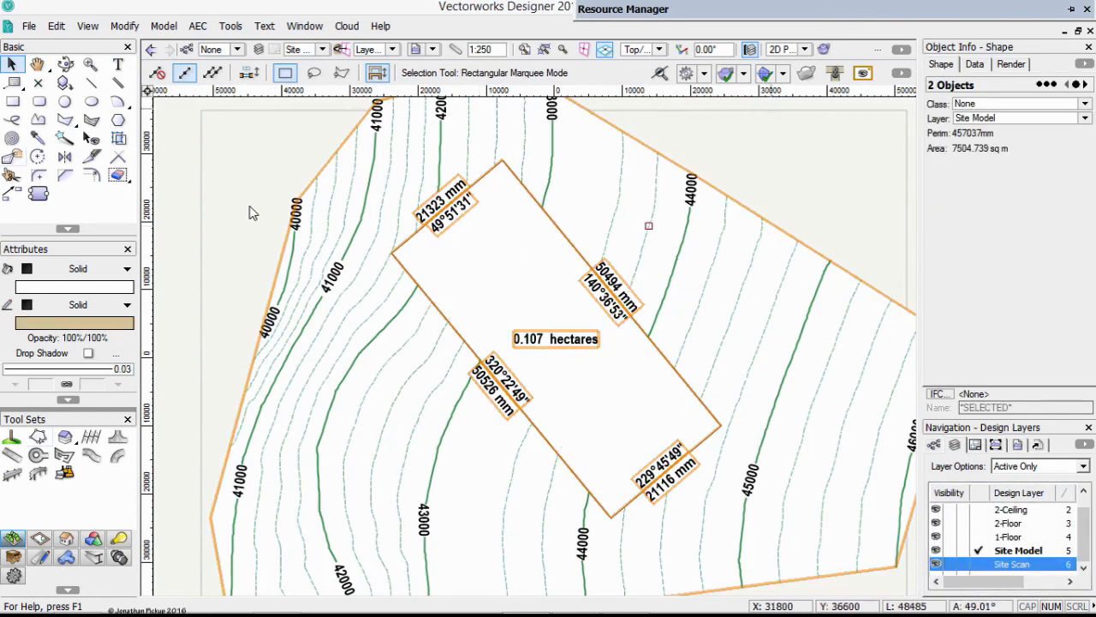
click(765, 122)
click(560, 270)
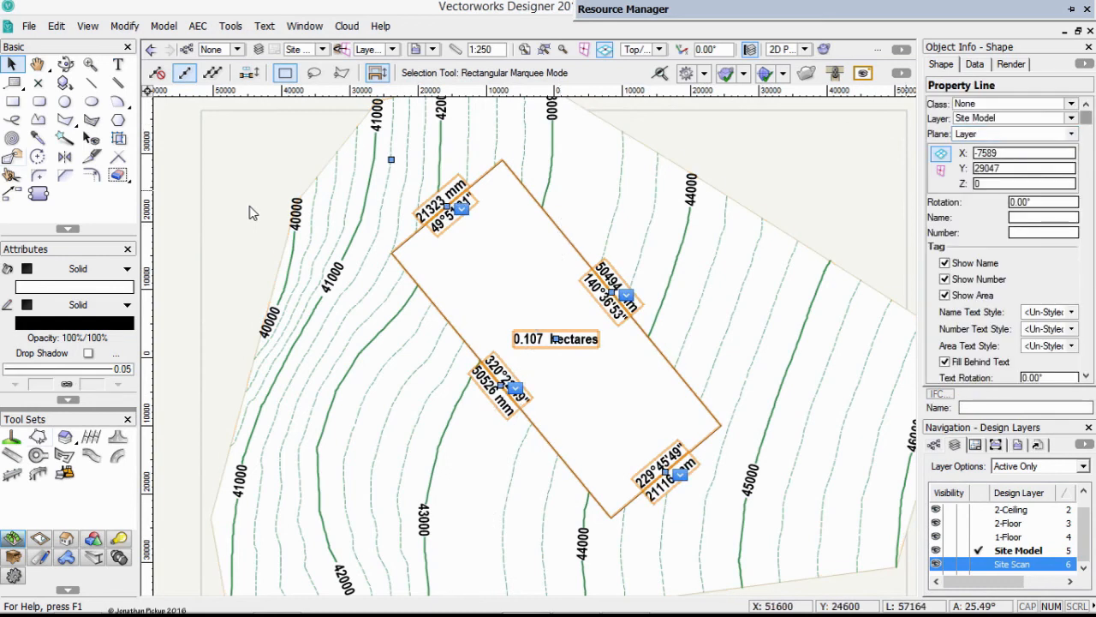
drag(1086, 118, 1086, 211)
click(945, 230)
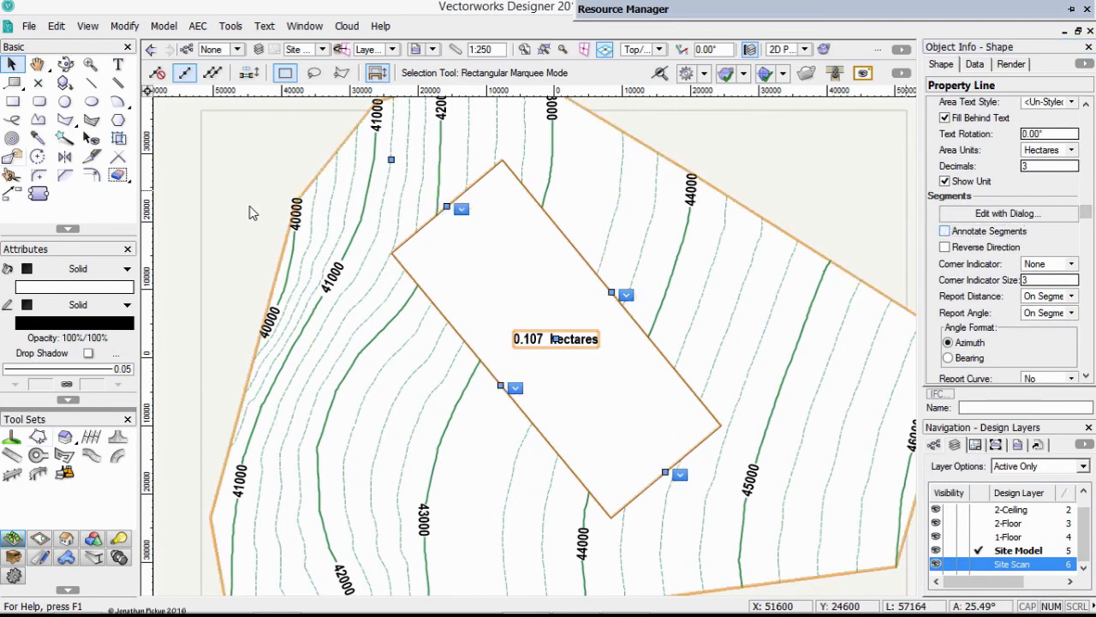
click(944, 230)
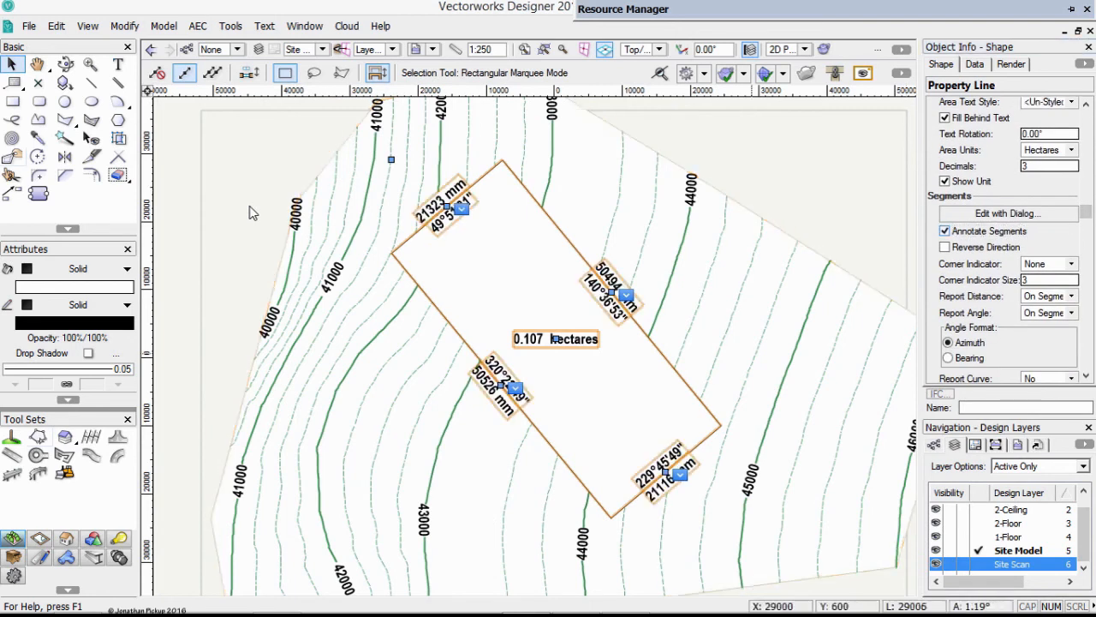
Step: Slide the property line's 21116, 50526 and 50494 mm segment annotations along their edges towards the corners, and deselect the line
drag(665, 472, 688, 452)
drag(501, 385, 416, 284)
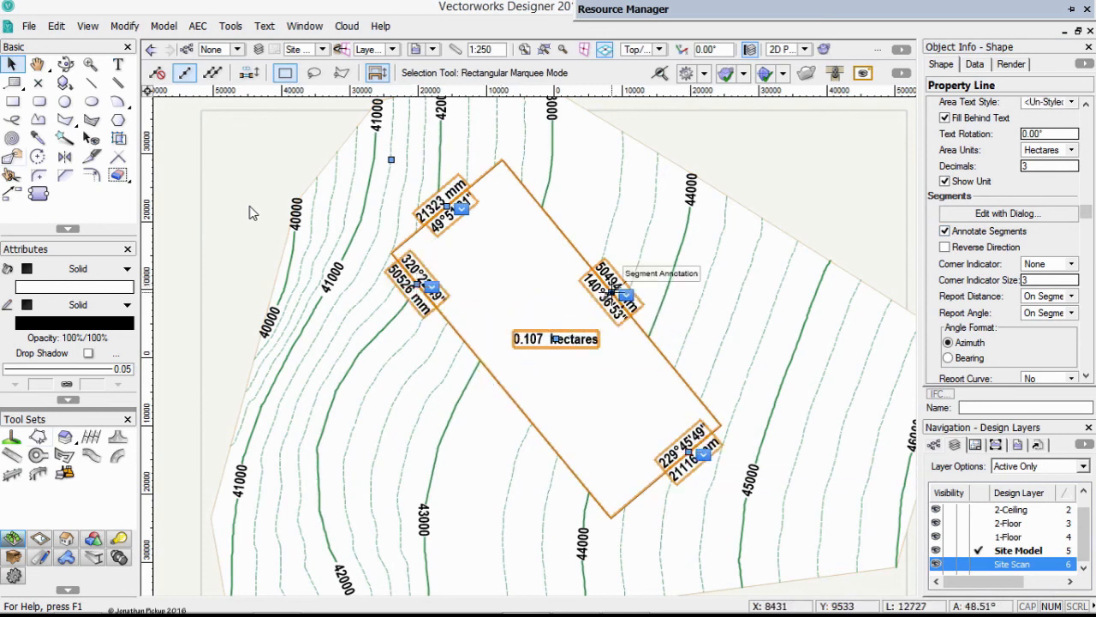
drag(613, 291, 541, 208)
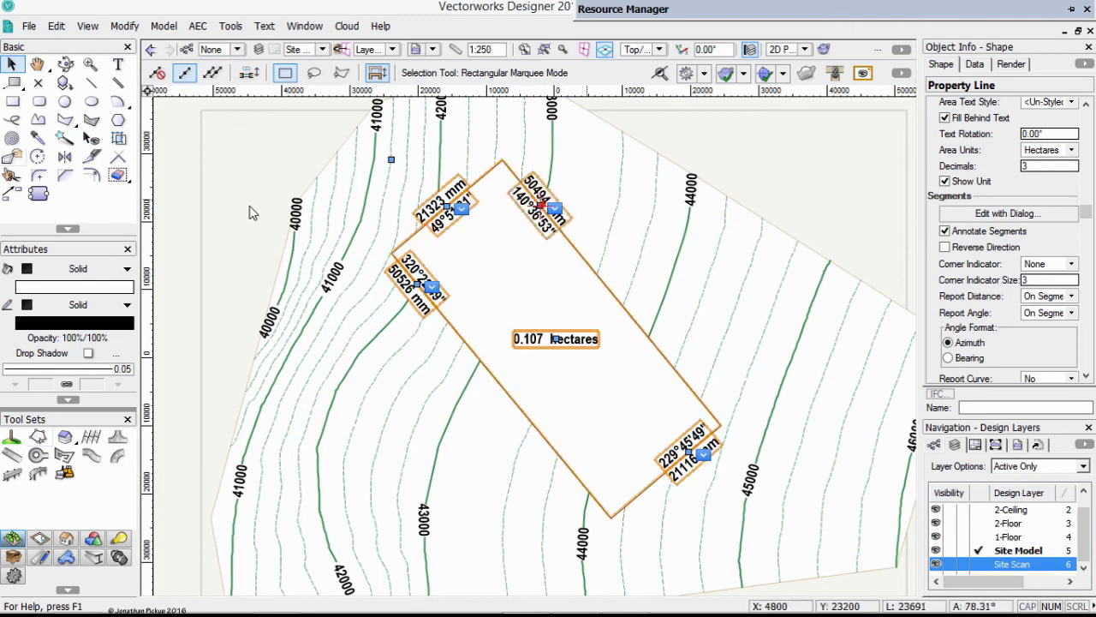
click(250, 207)
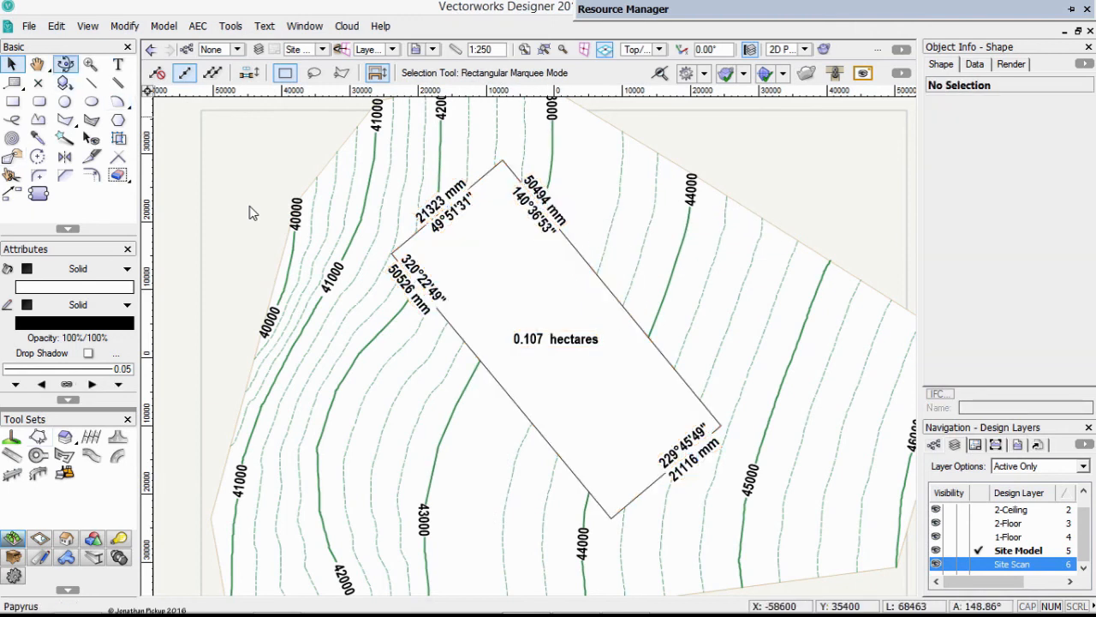
Step: Select the property line in a 3D view and set its Site Modifier to Texture Bed
click(66, 64)
drag(252, 212, 252, 212)
key(space)
middle_drag(573, 229, 618, 365)
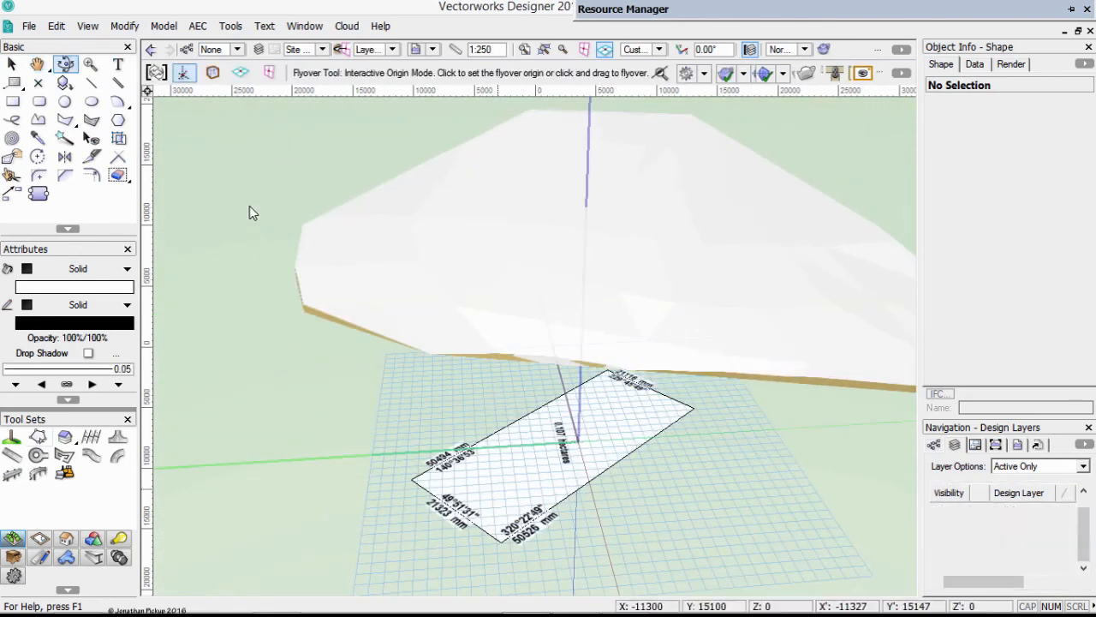
key(x)
click(498, 481)
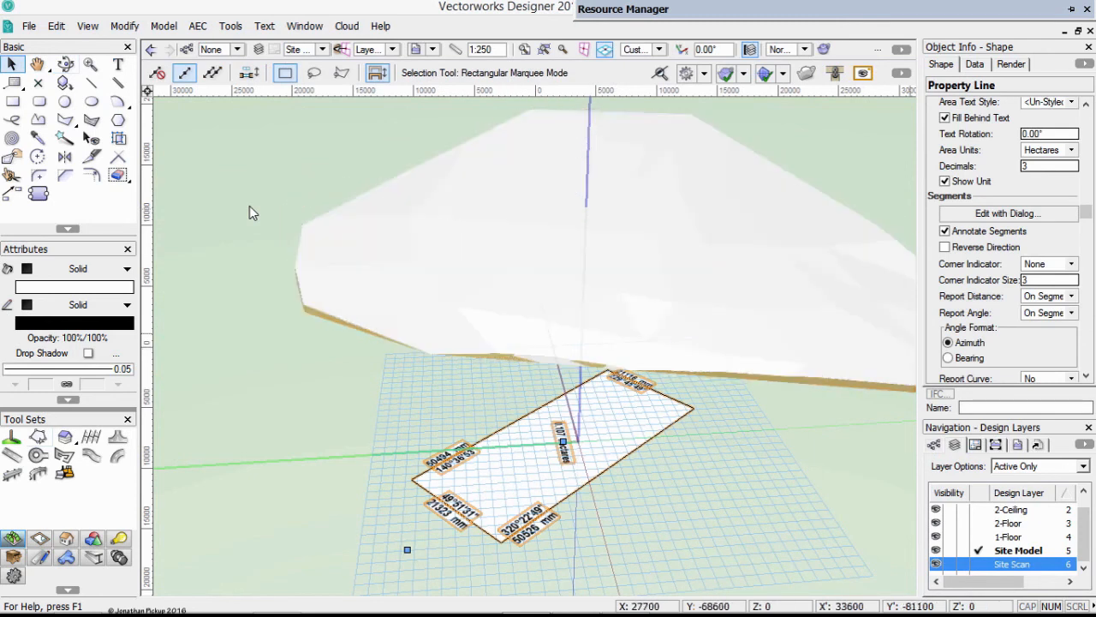
drag(1086, 213, 1086, 349)
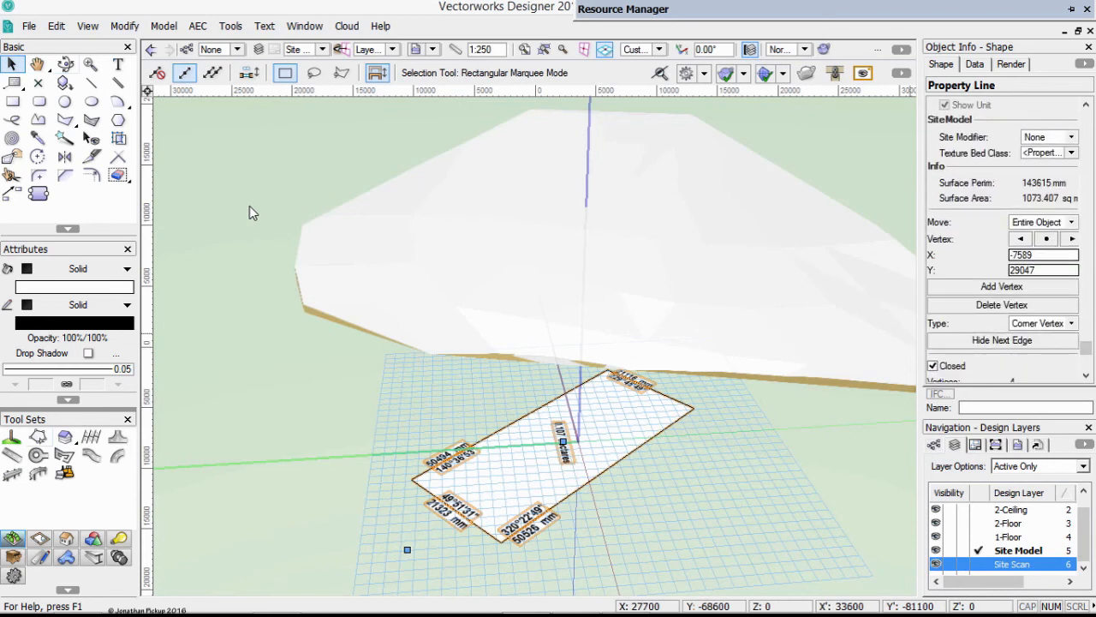
click(1071, 137)
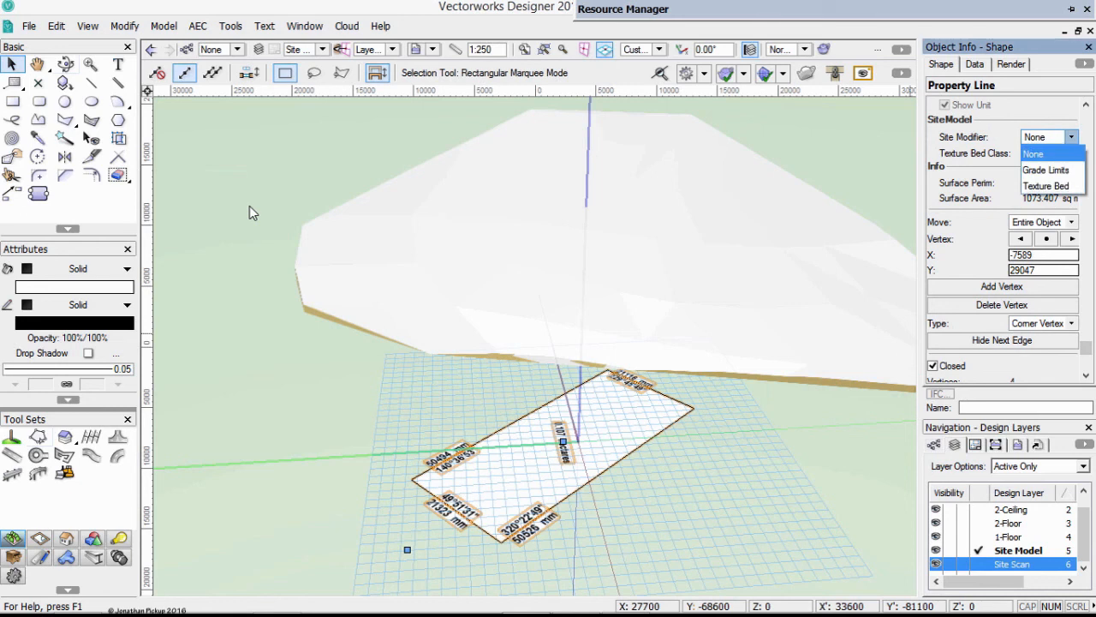
click(1046, 186)
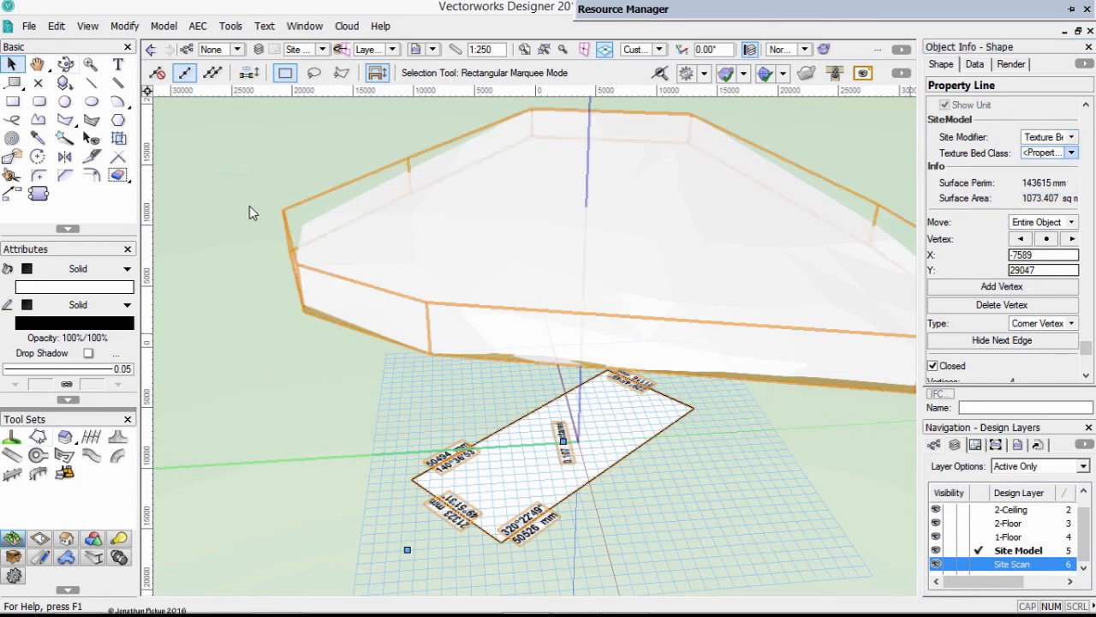
Step: Import the Site-Boundary class from archoncad Working Drawings.vwx as the property line's texture bed class
click(1072, 152)
mouse_move(987, 246)
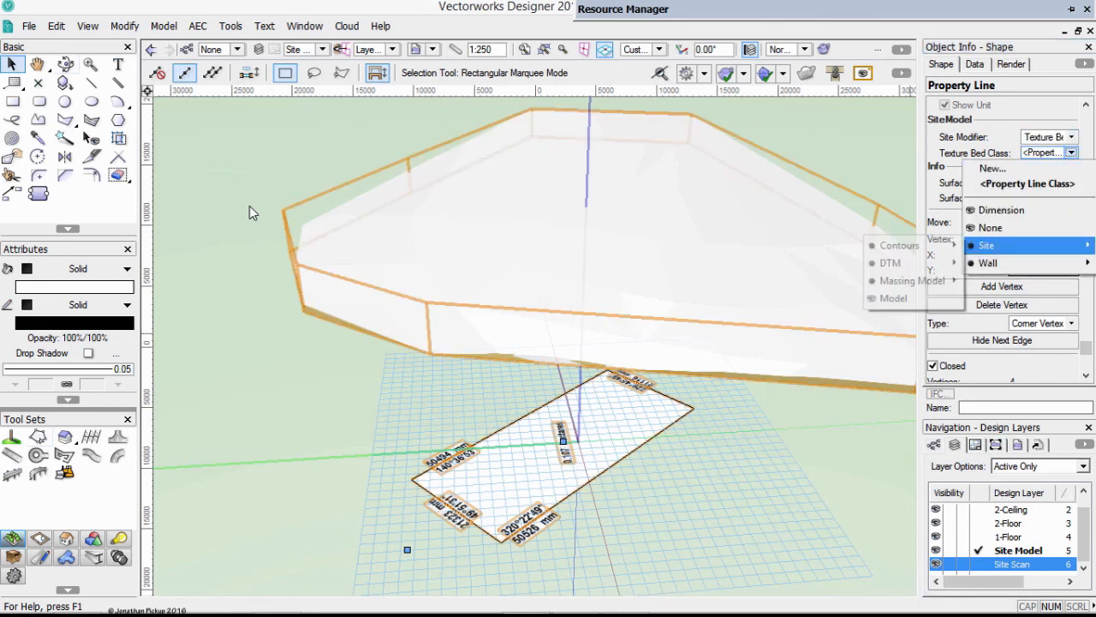
mouse_move(891, 263)
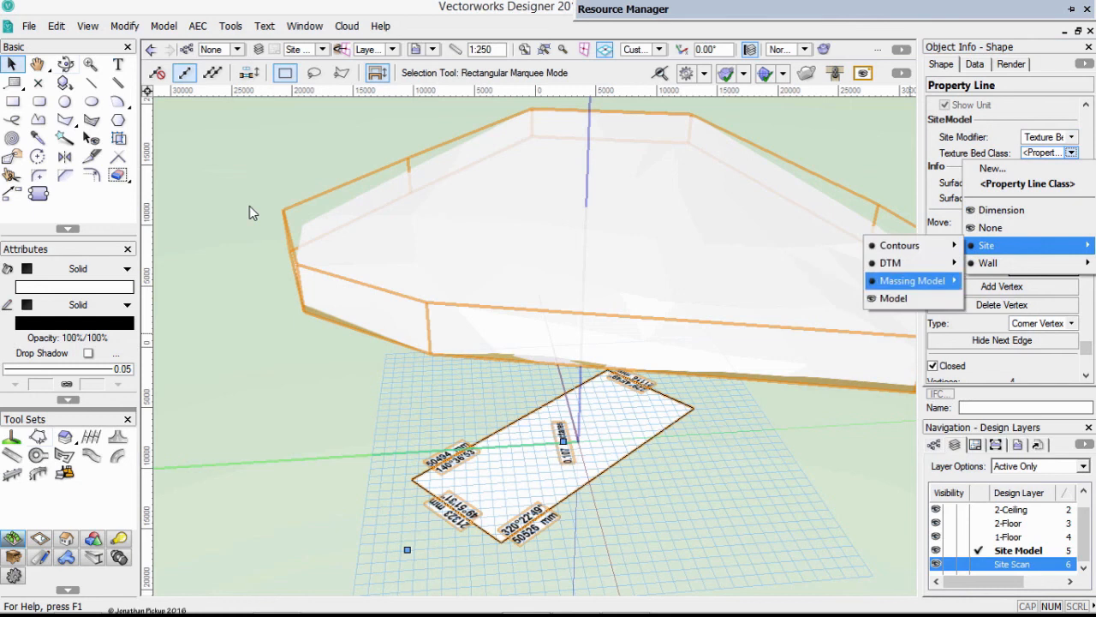
mouse_move(912, 281)
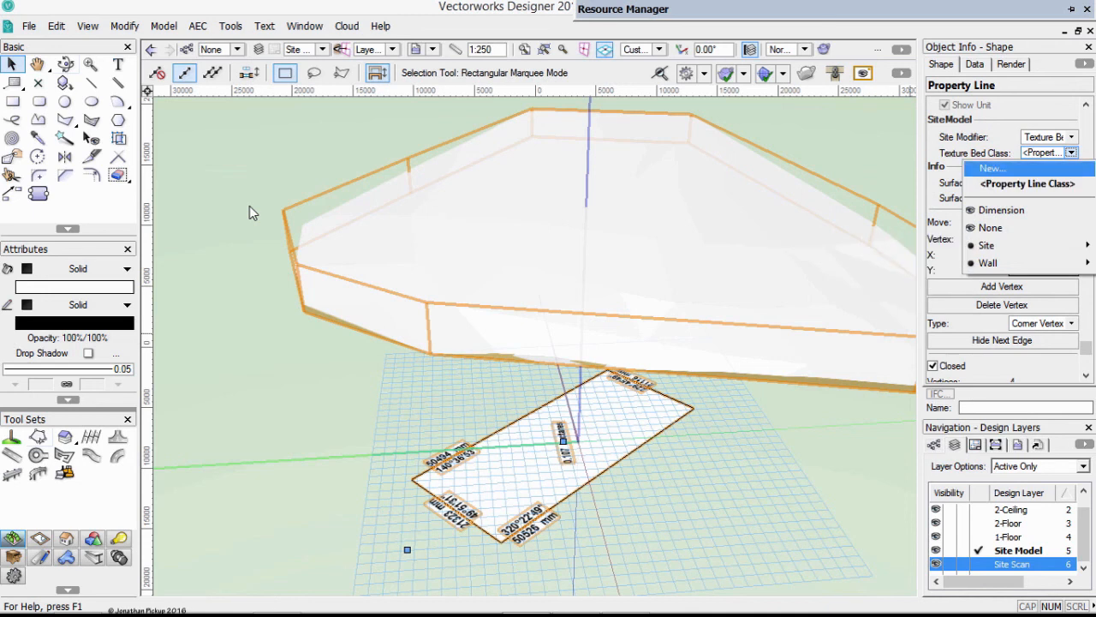
click(990, 168)
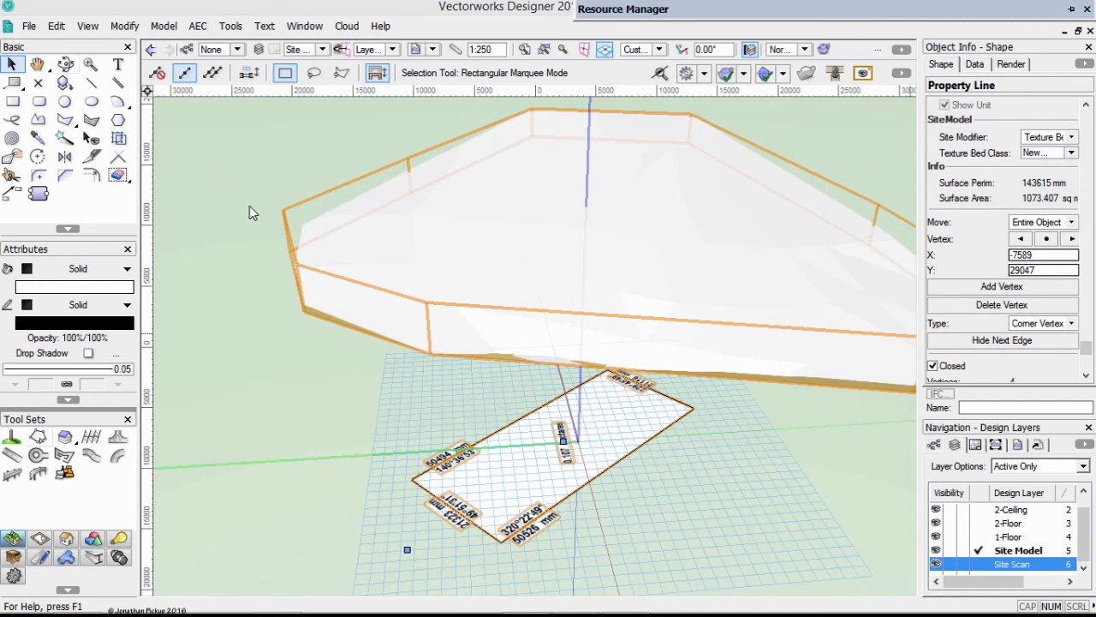
click(284, 112)
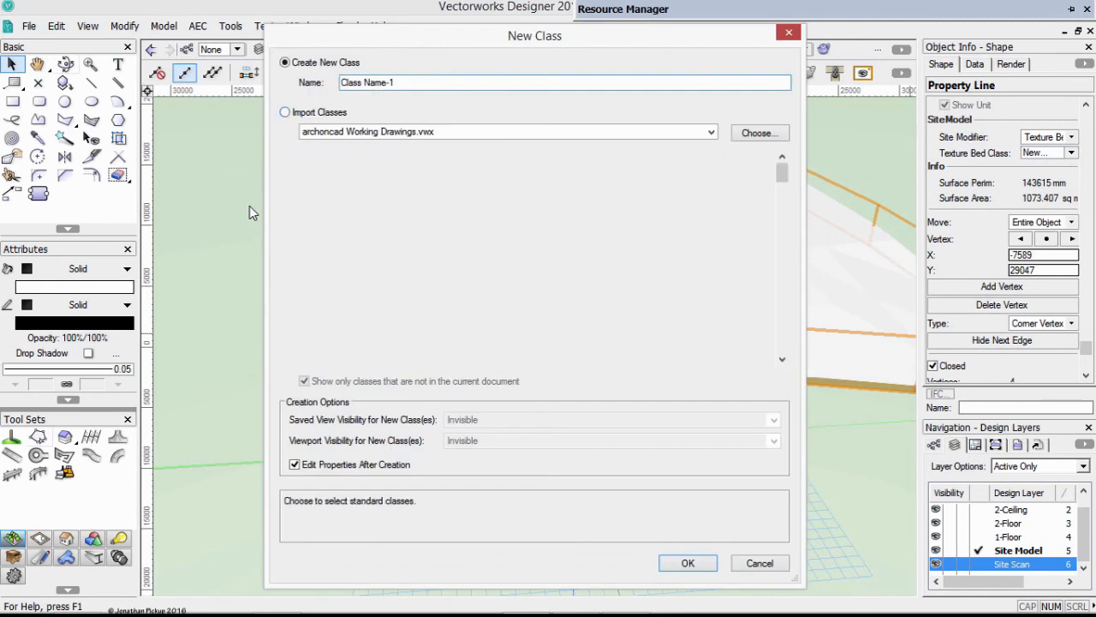
key(s)
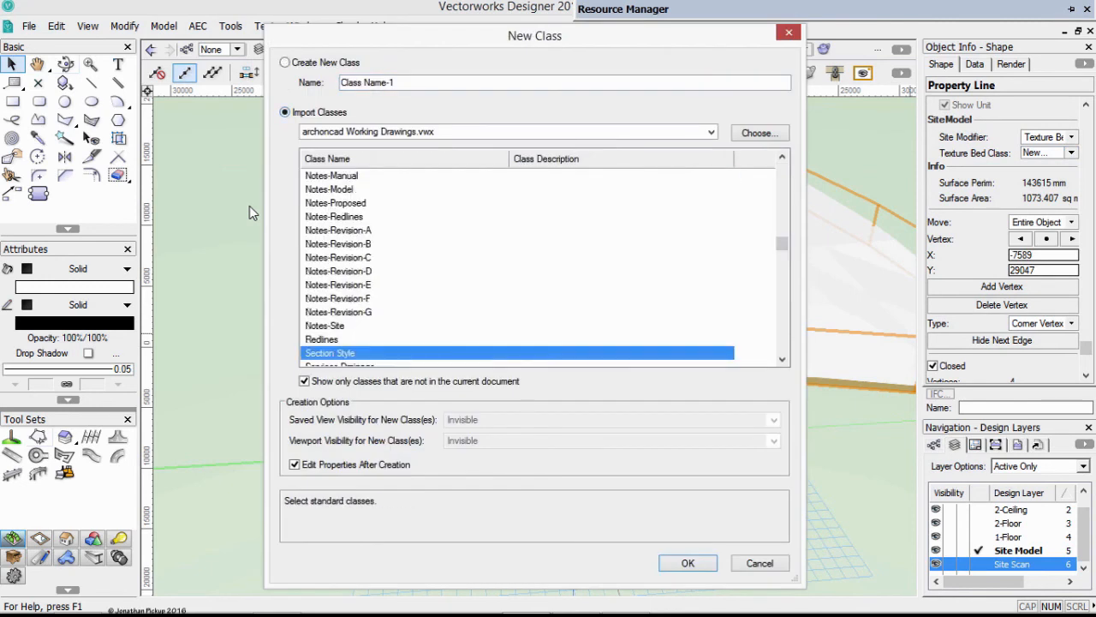
scroll(517, 267, down, 3)
scroll(517, 267, down, 3)
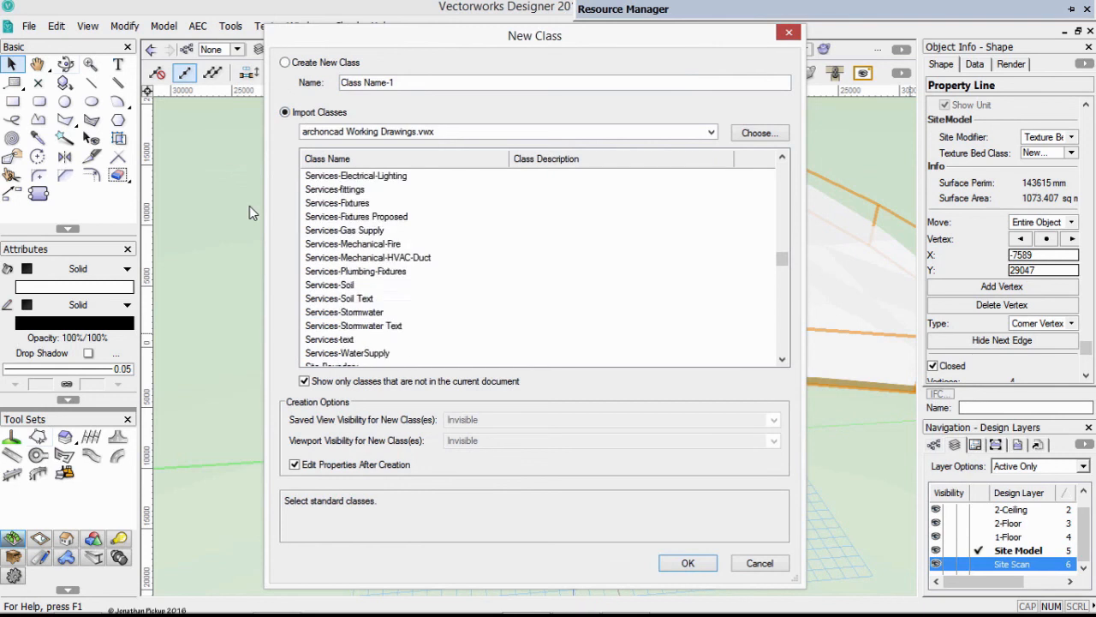
scroll(251, 213, down, 2)
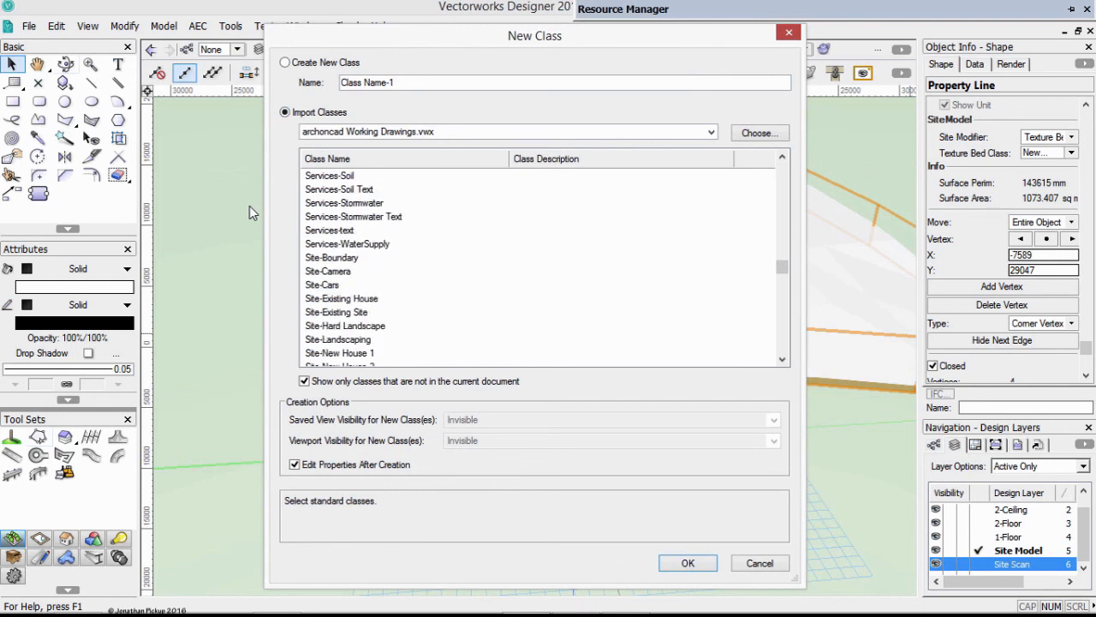
click(333, 244)
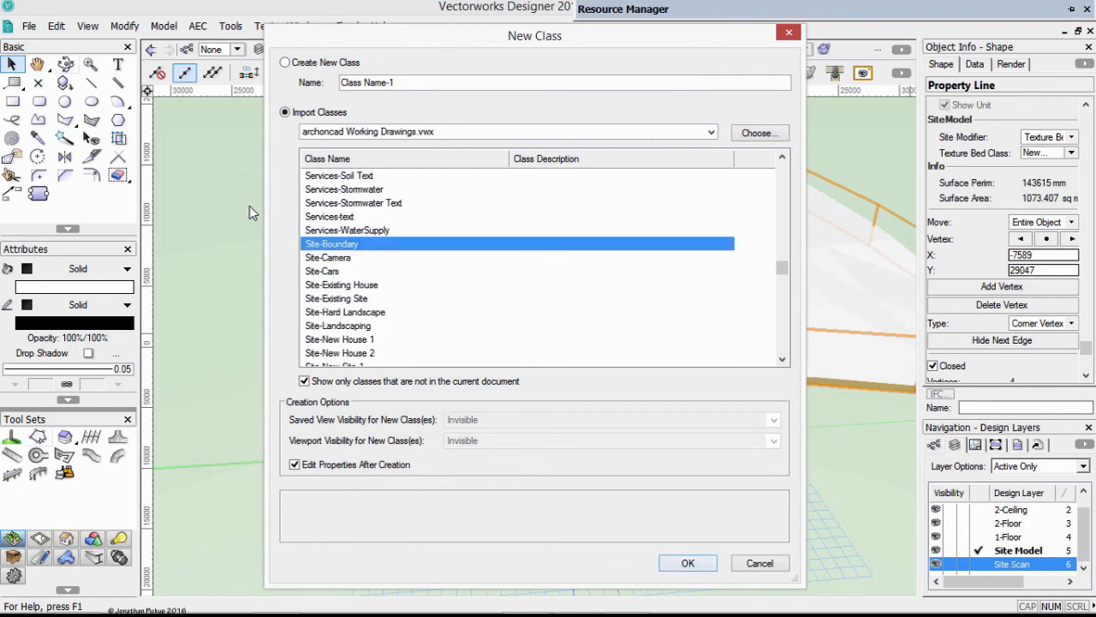
click(688, 562)
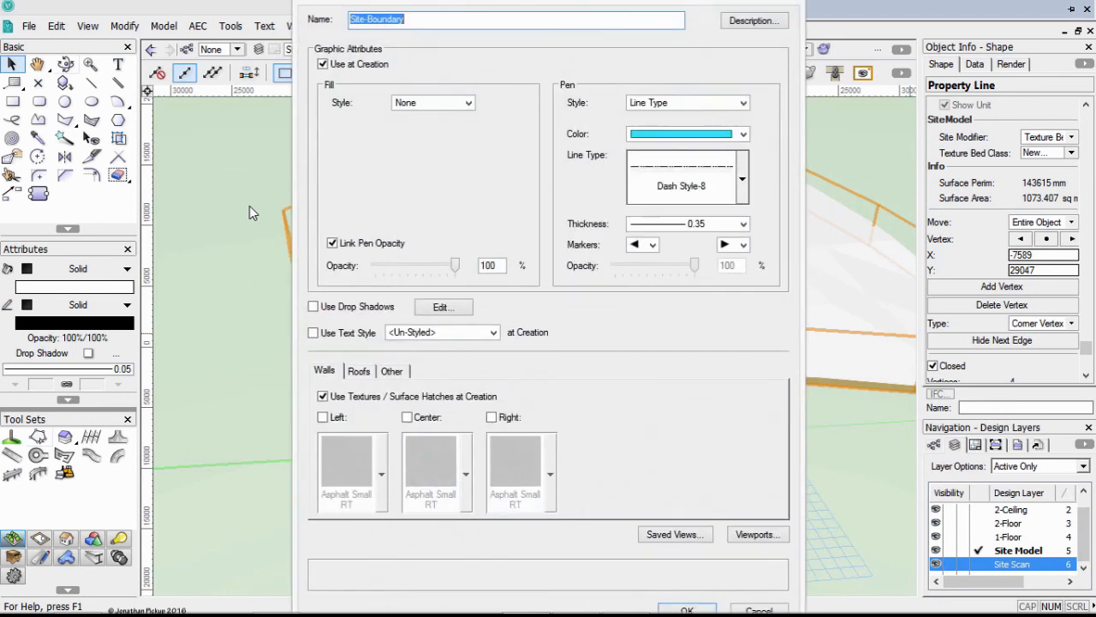
Step: Turn on the Site-Boundary class's texture for other objects and assign Landscape Grass Fairly Green RT
click(392, 370)
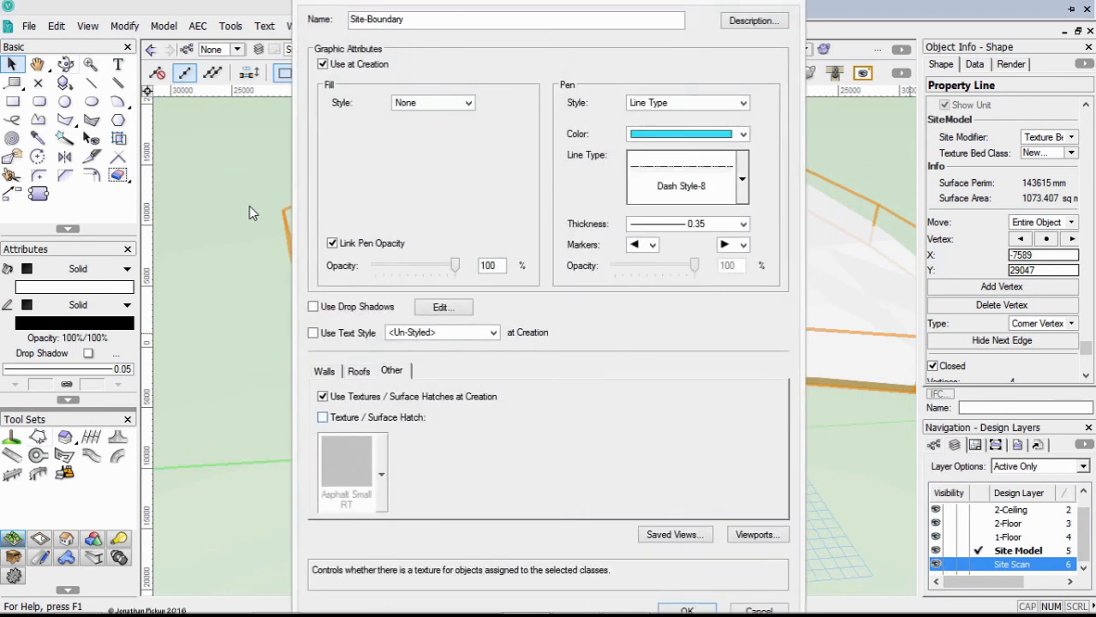
click(323, 417)
click(381, 474)
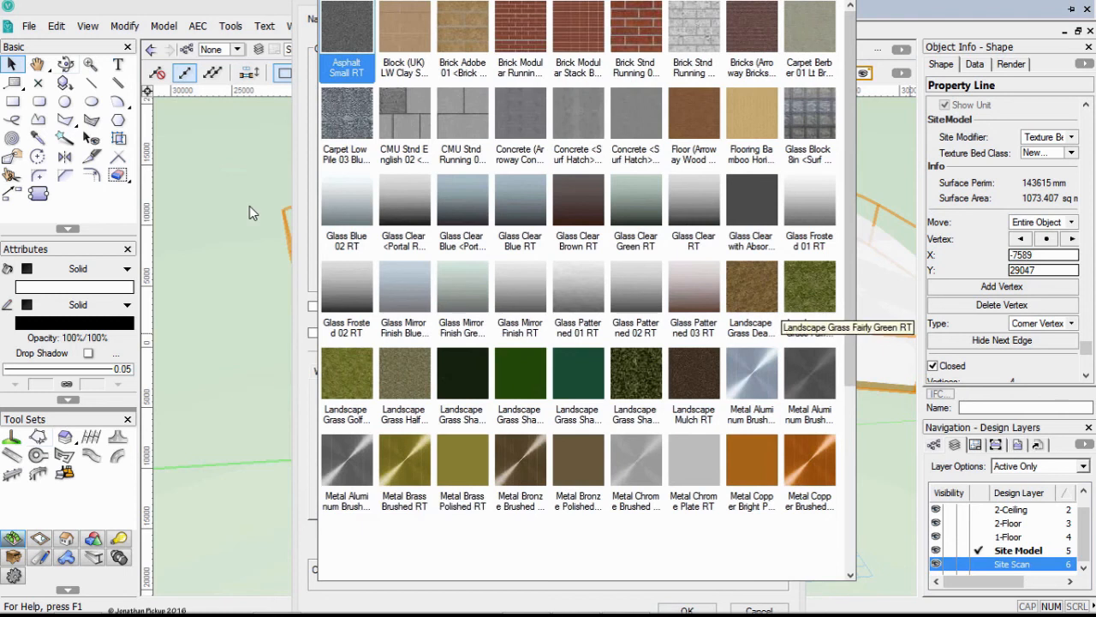
click(809, 289)
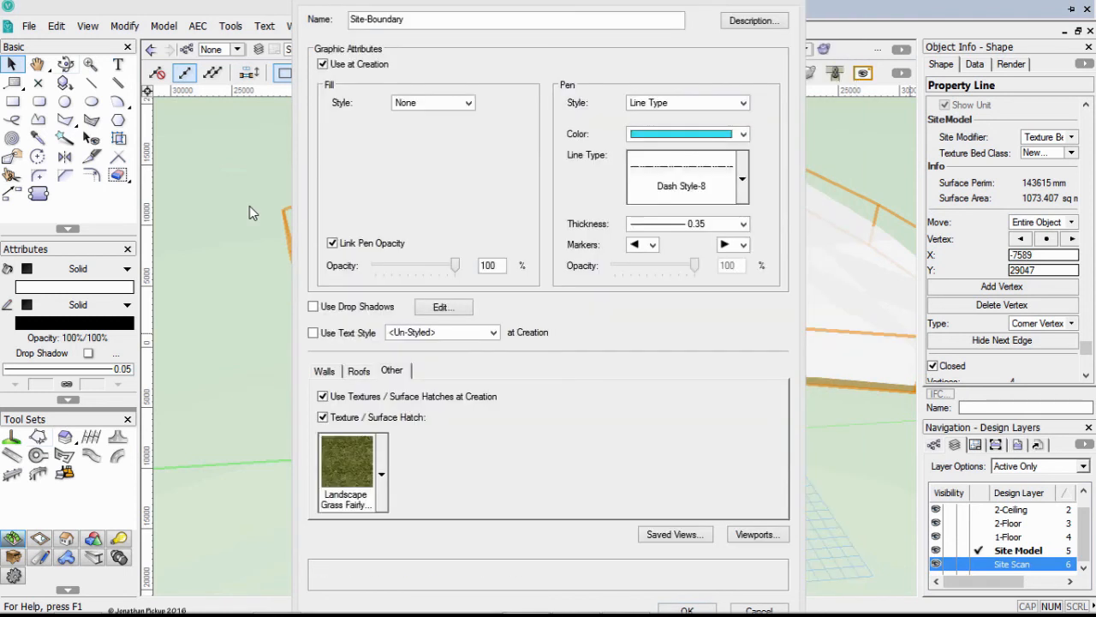
key(Return)
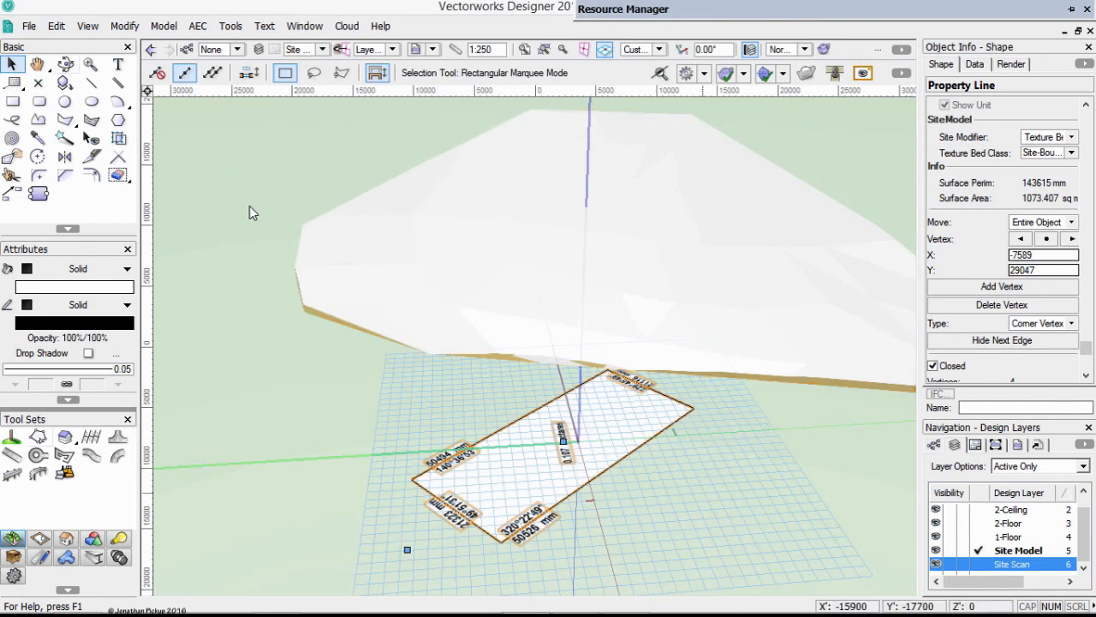
Step: Update the site model to apply the property line's texture bed, and view the textured area in 3D
right_click(820, 269)
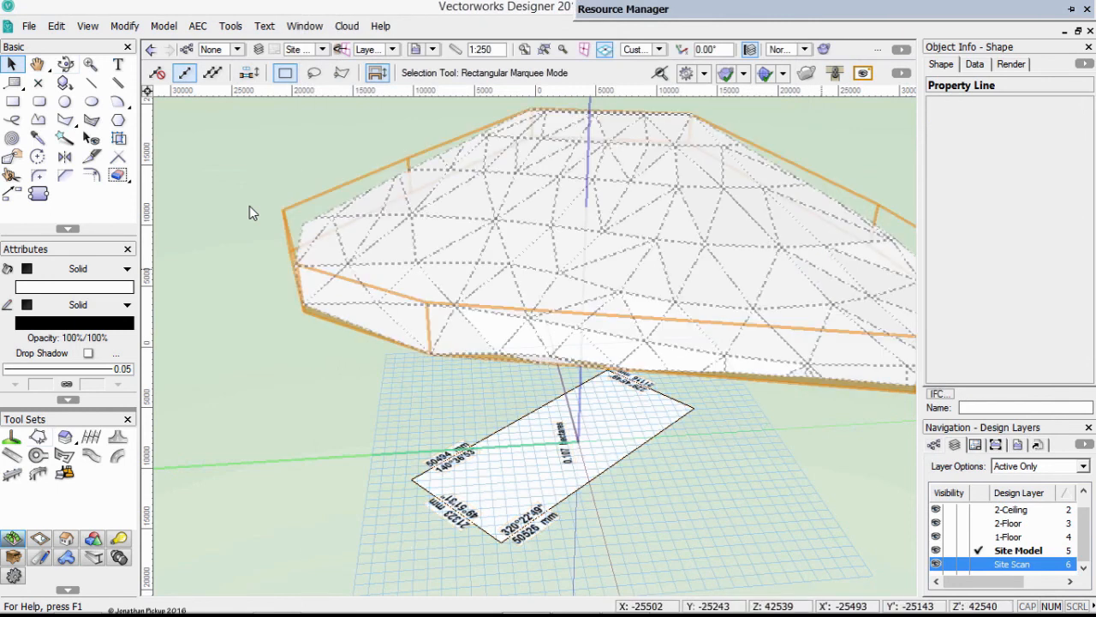
key(Down)
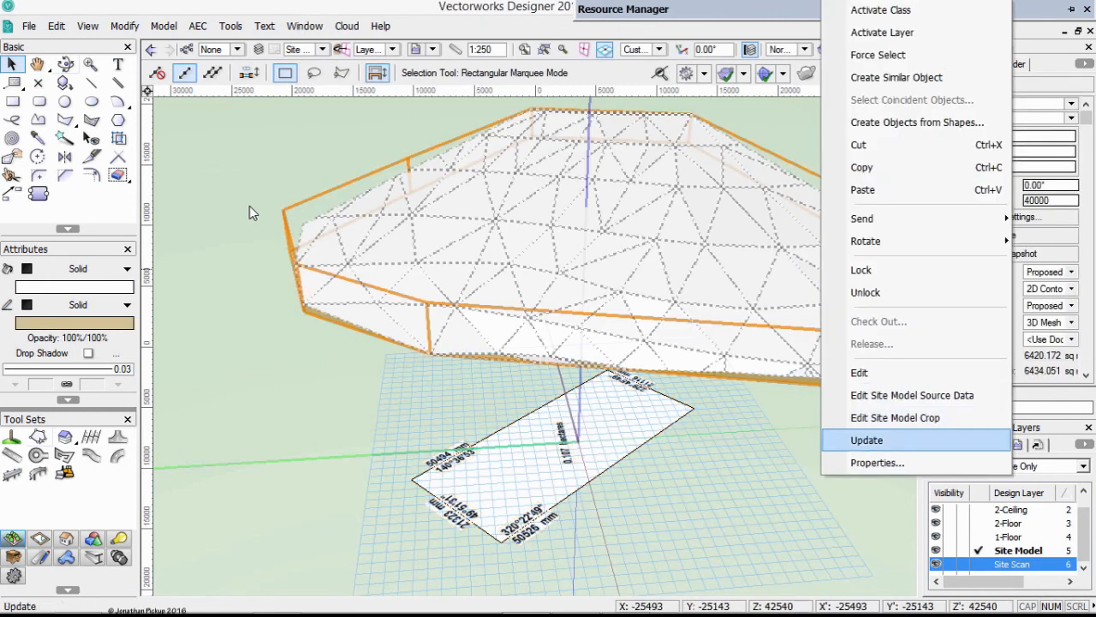
key(Return)
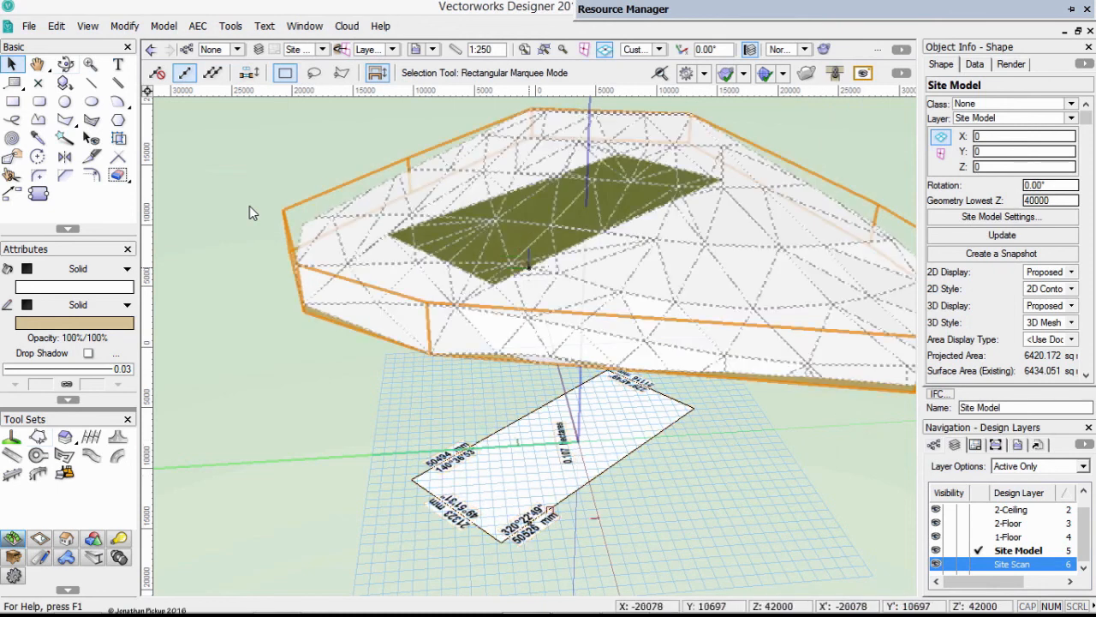
ctrl+middle_drag(249, 206, 249, 207)
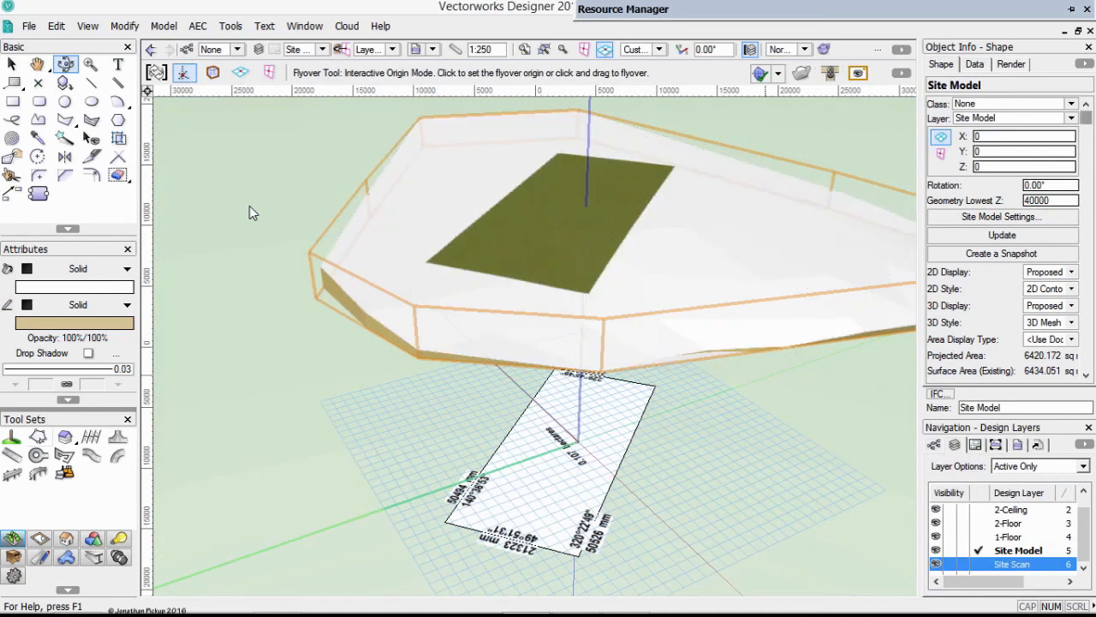
Step: Update the site model's cut and fill calculations, and view the model from a low 3D angle
drag(1086, 118, 1086, 258)
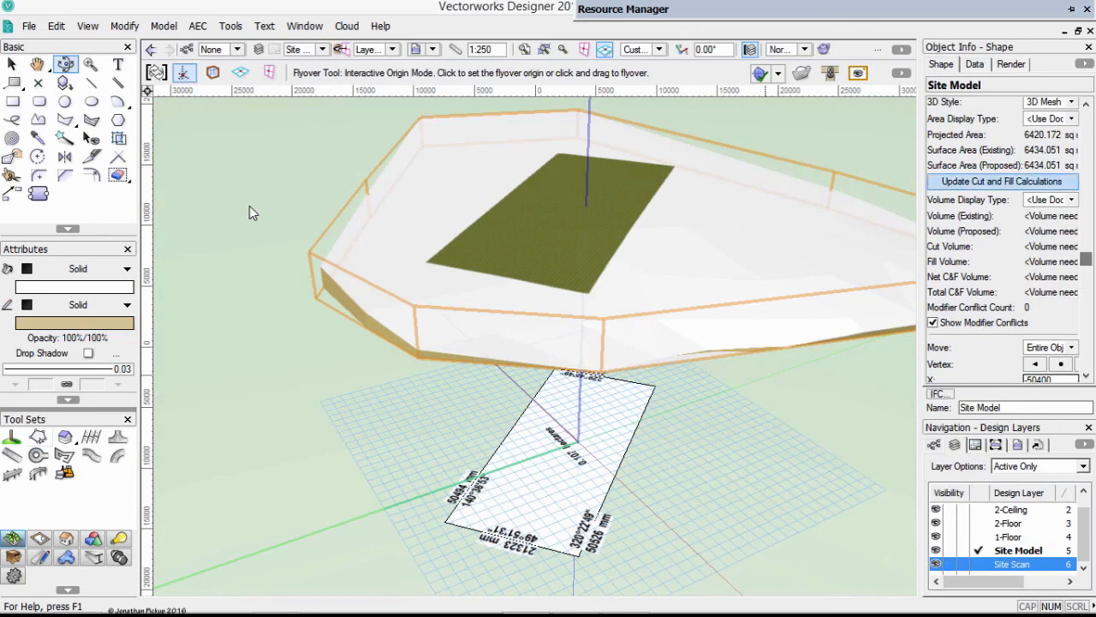
click(1002, 180)
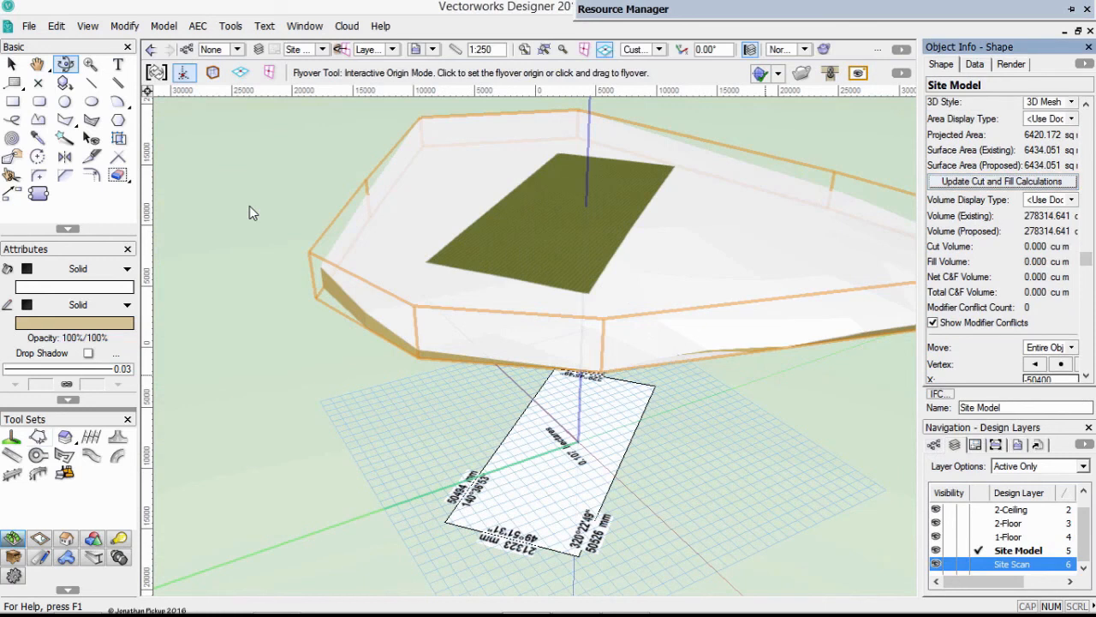
drag(1086, 258, 1086, 117)
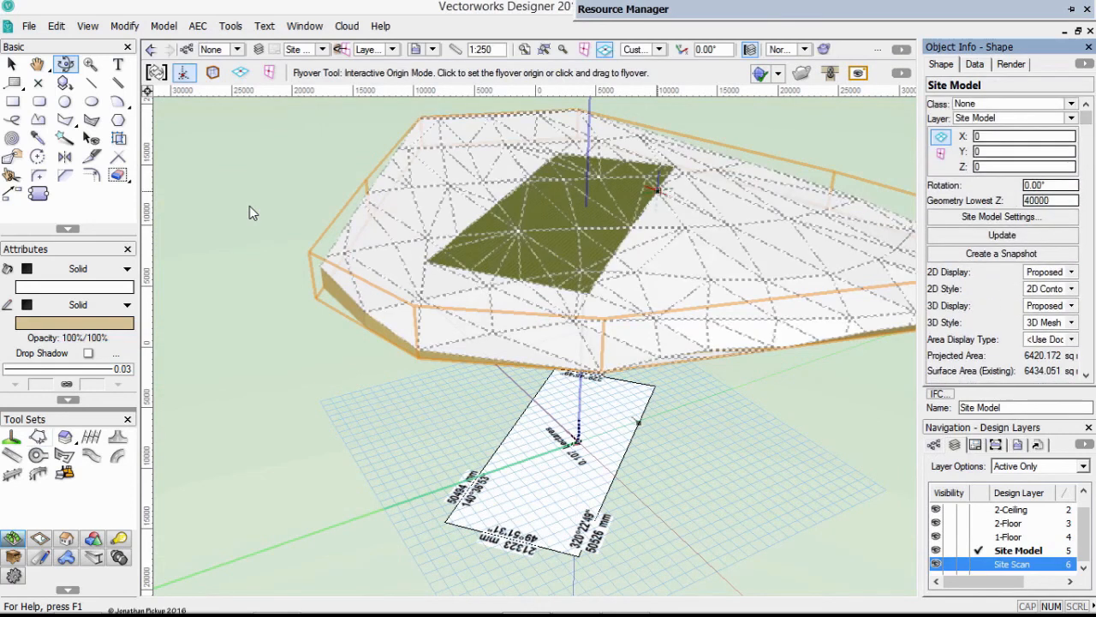
drag(249, 206, 249, 205)
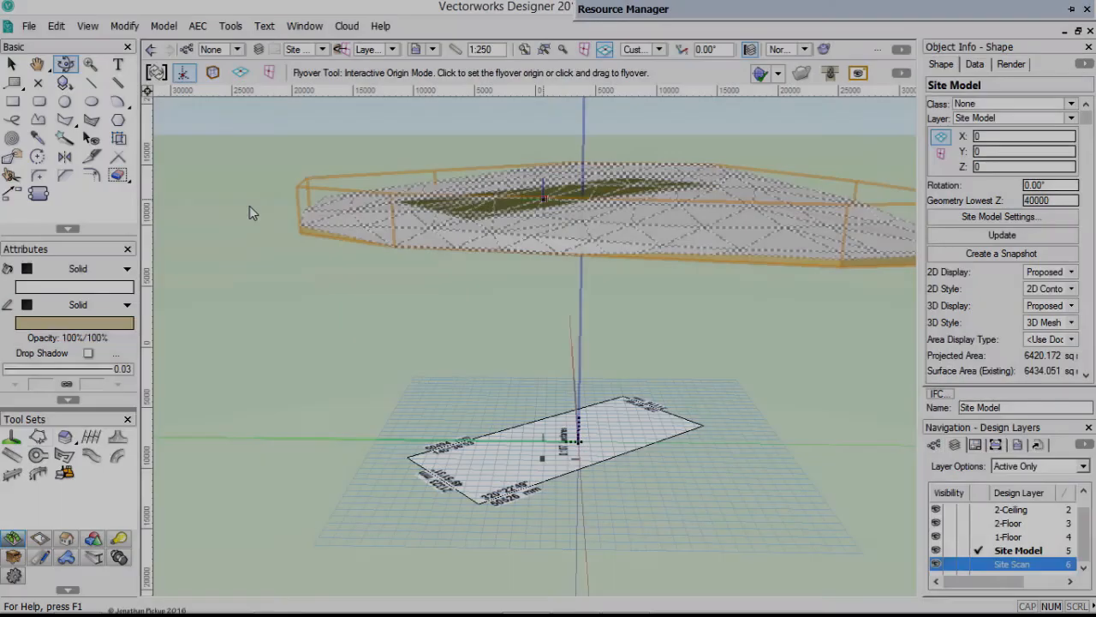